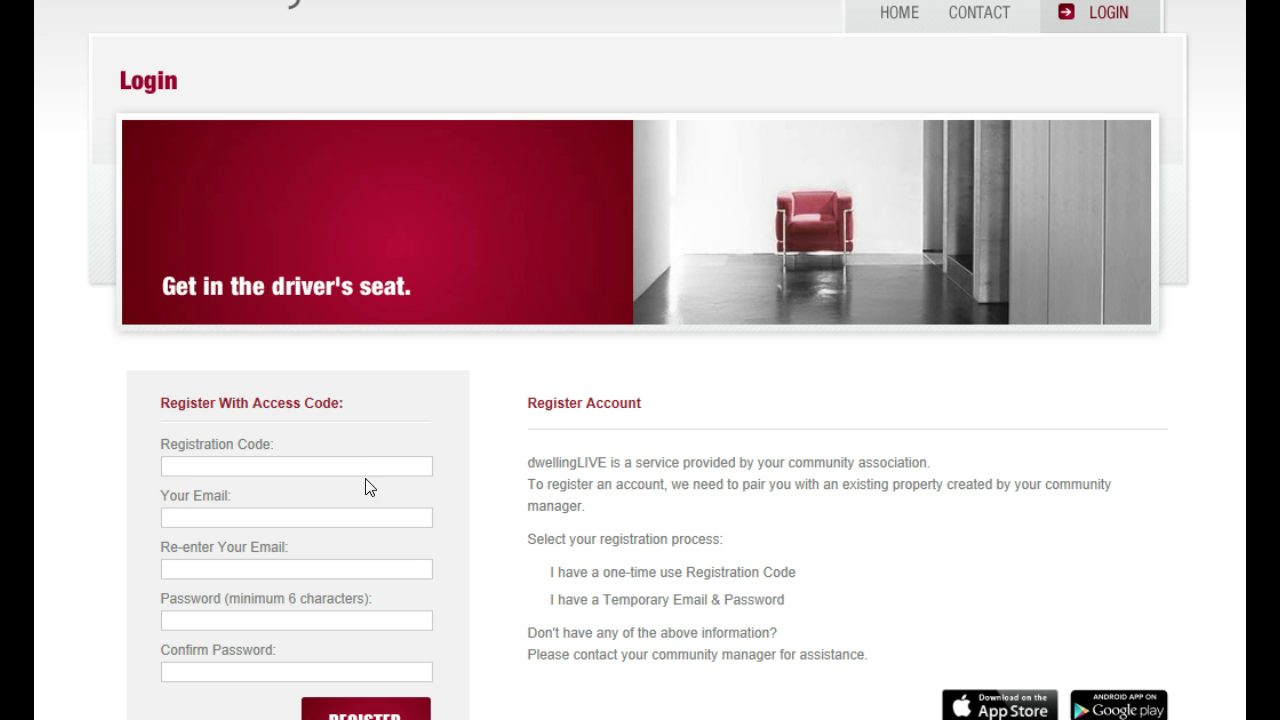
Fill the registration code and both e-mail fields from the saved autocomplete suggestions
text(x)
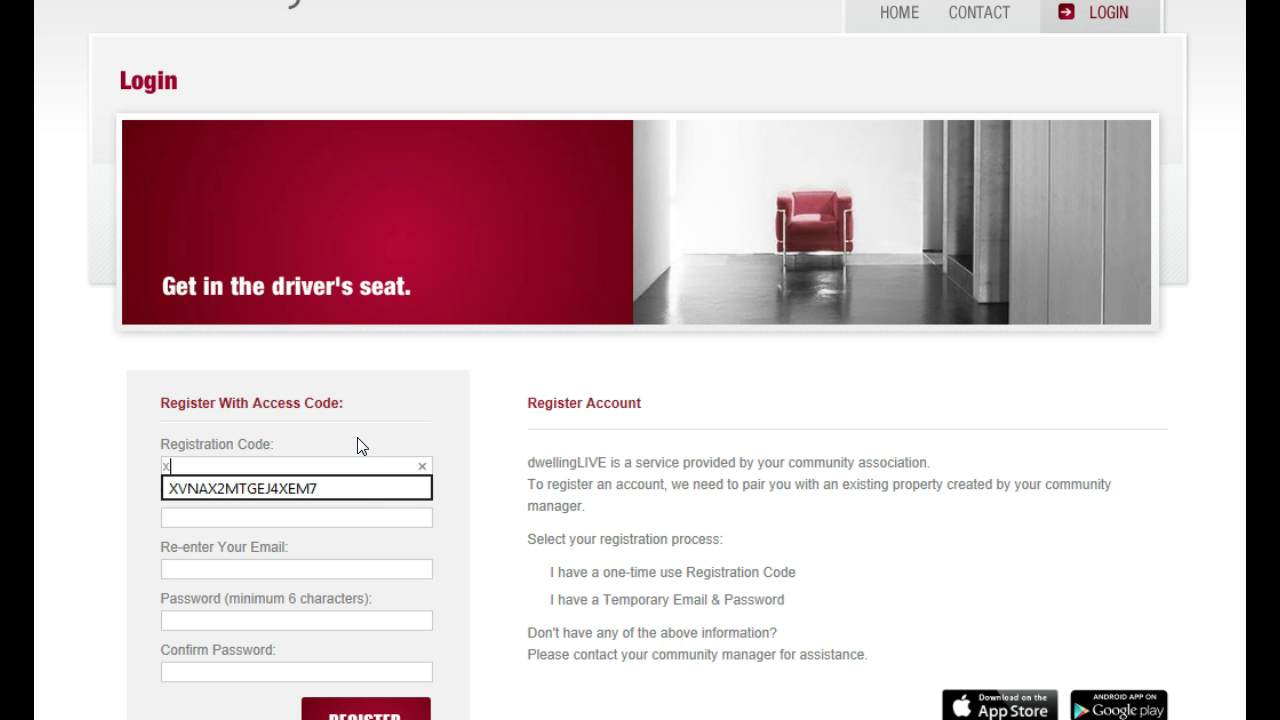
click(339, 490)
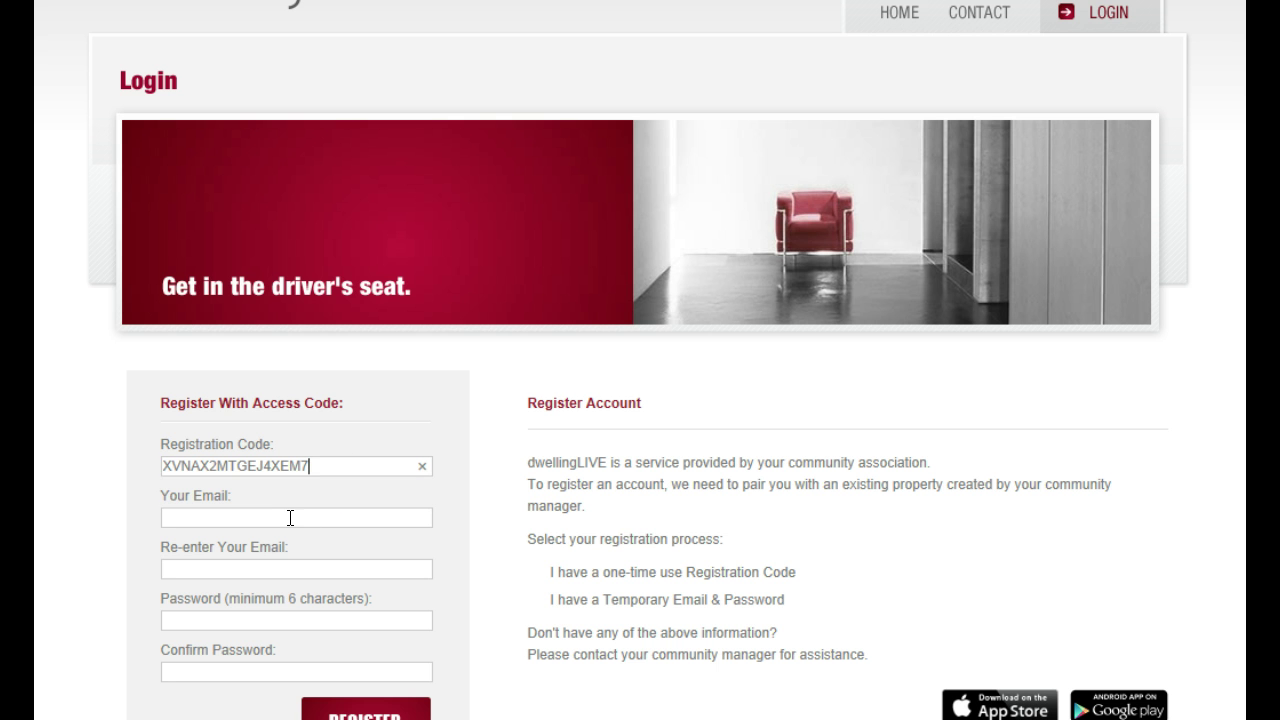
click(290, 517)
text(bi)
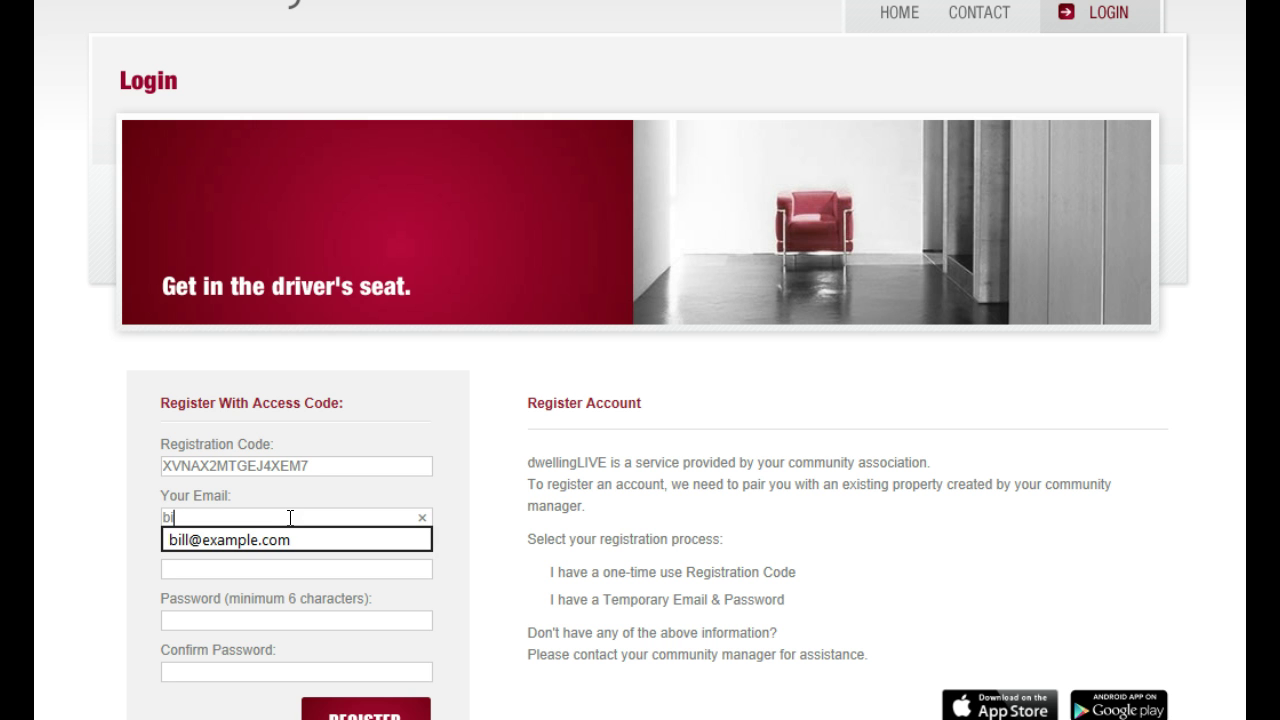
key(Down)
key(Return)
key(Tab)
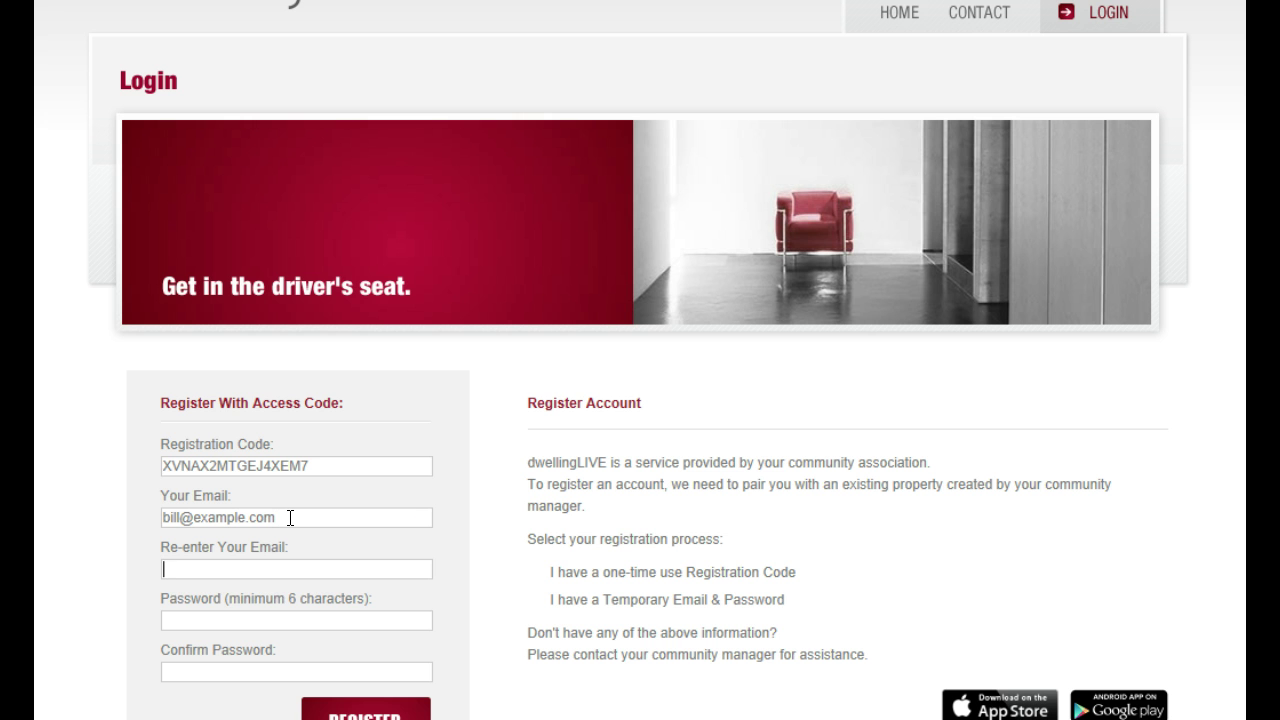
text(b)
key(Down)
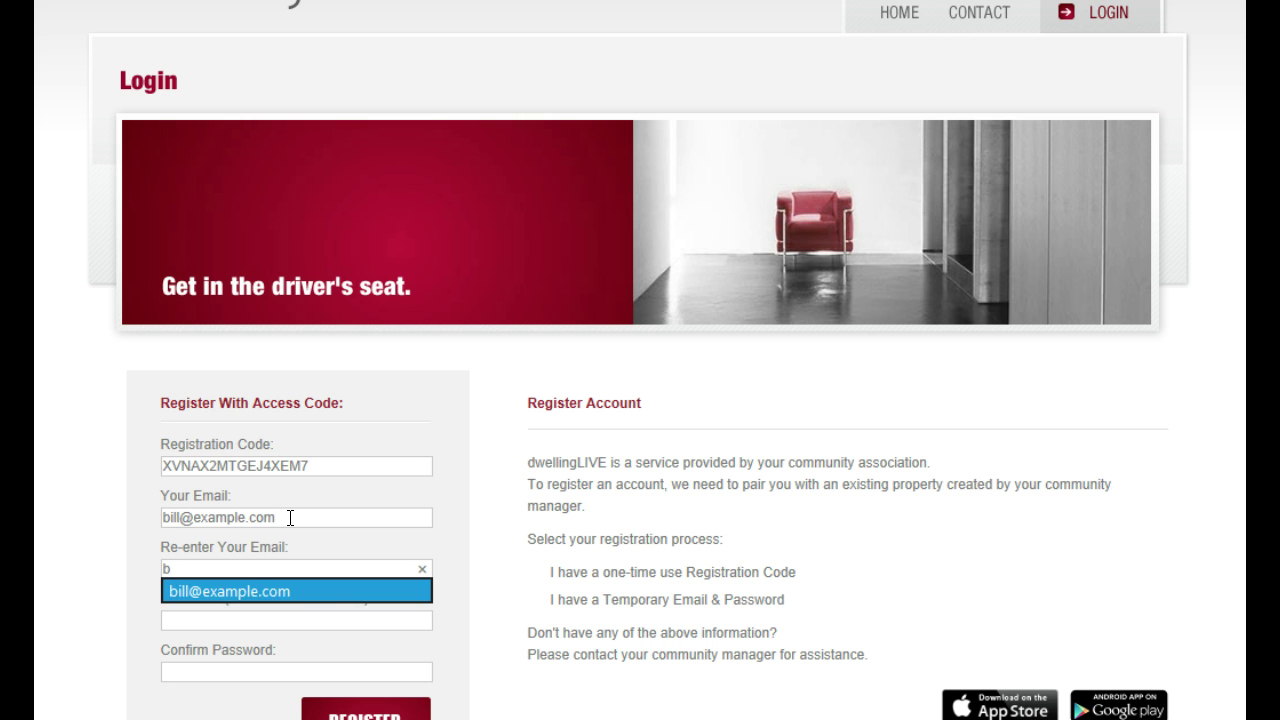
key(Return)
key(Tab)
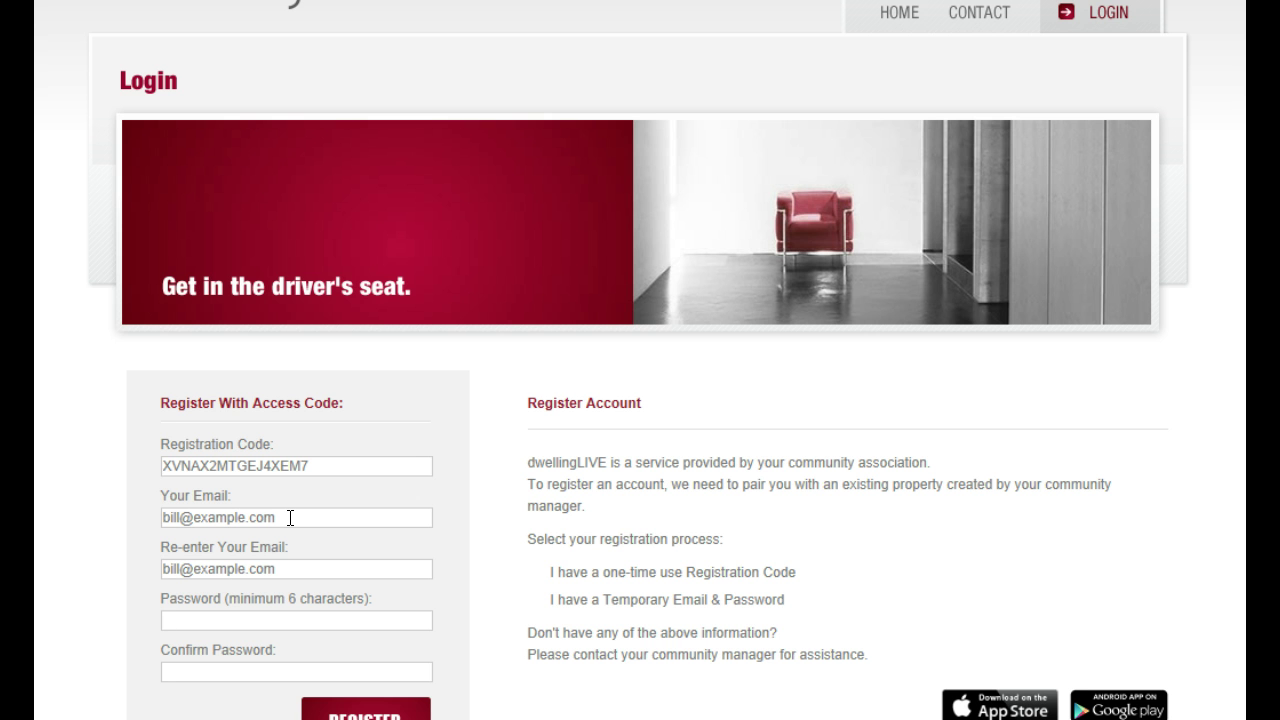
Enter the account password and confirm it
text(123456)
key(Tab)
text(123456)
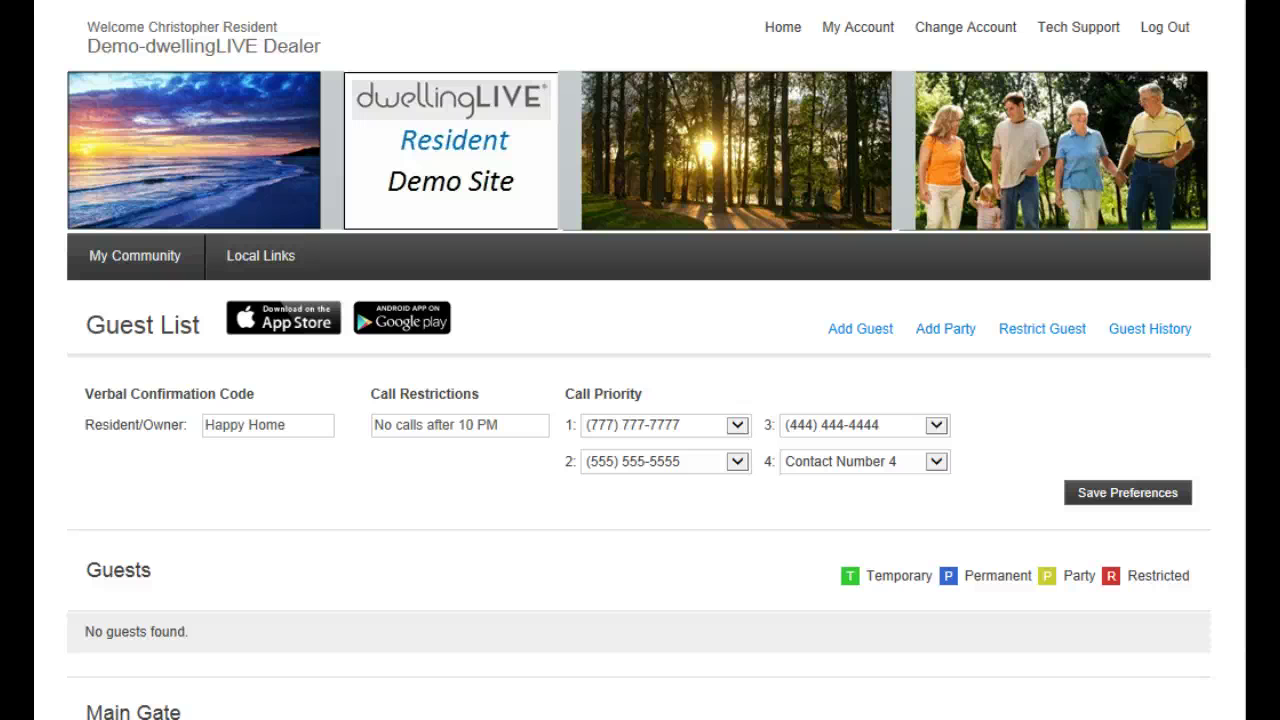
Go to My Account and review it, highlighting the Assignments and Verbal Confirmation Code headings
click(848, 38)
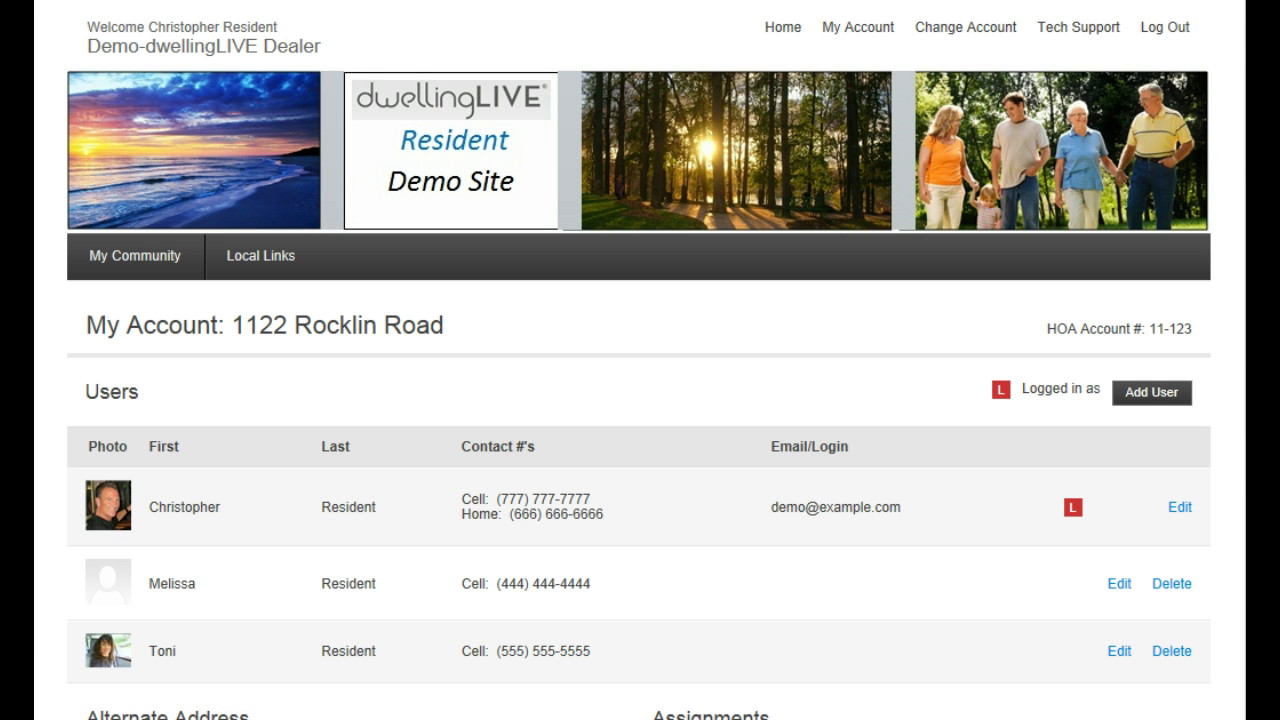
scroll(639, 400, down, 3)
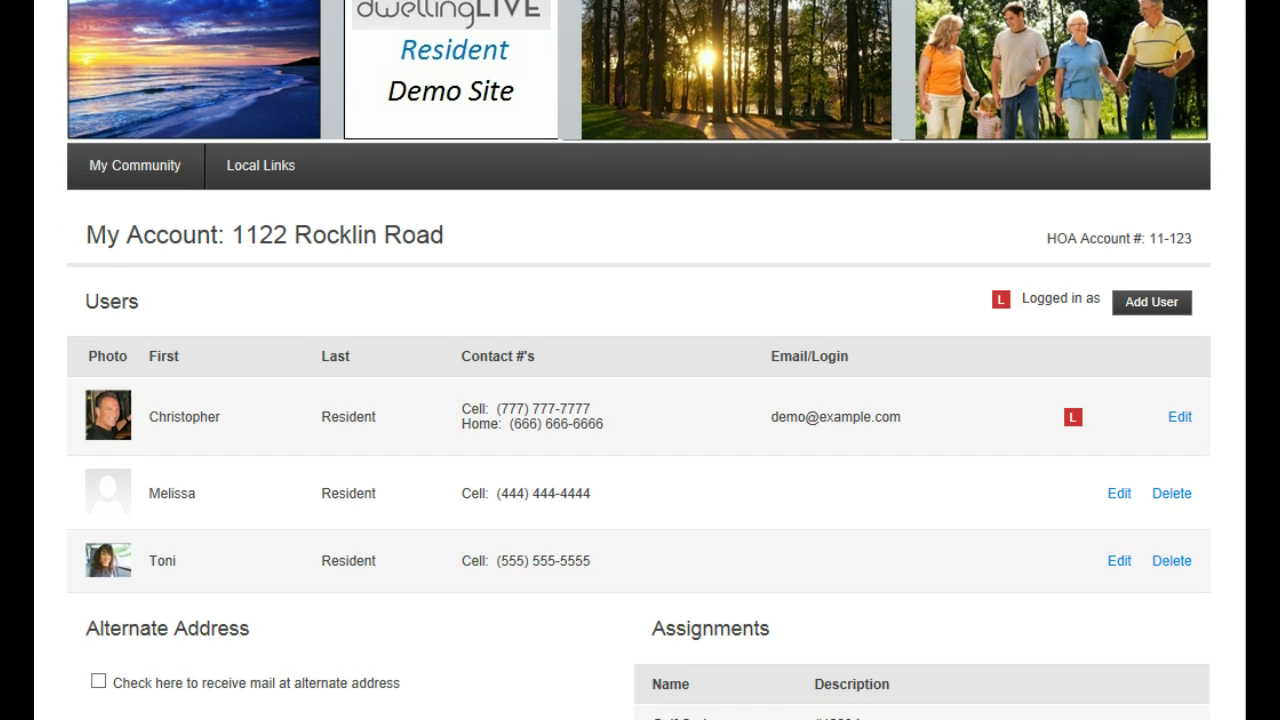
scroll(639, 400, down, 1)
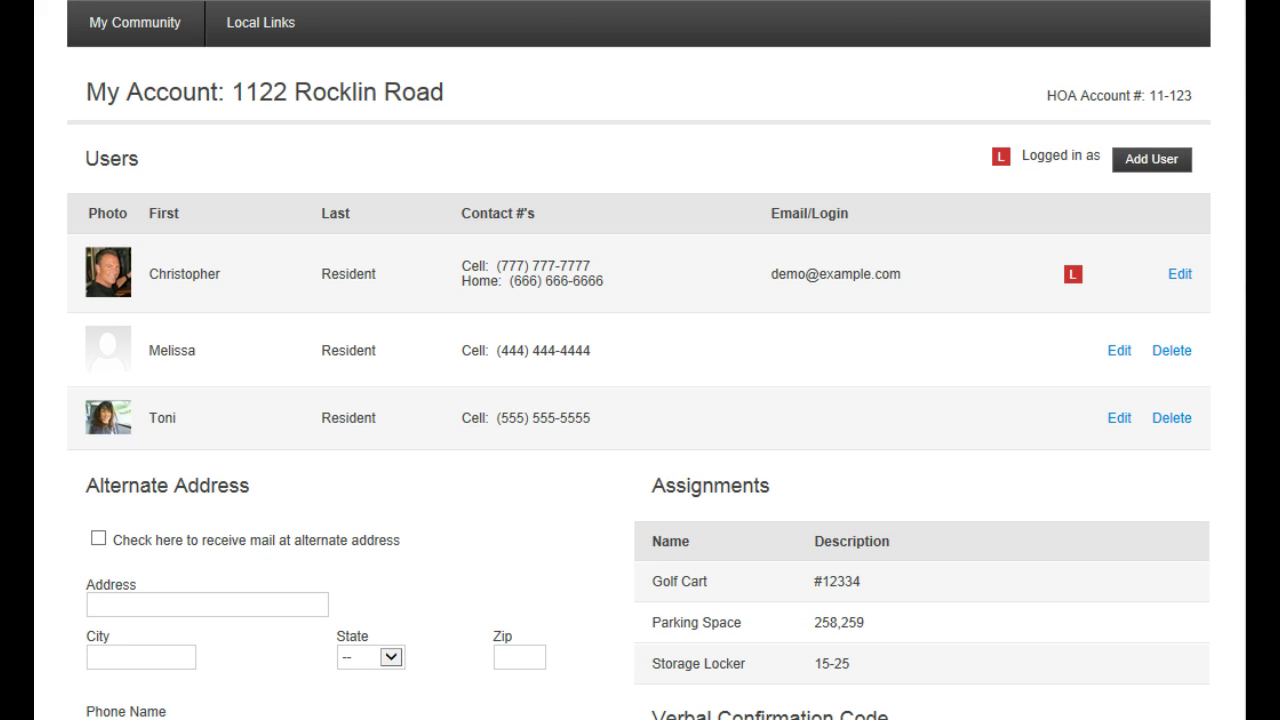
scroll(639, 400, down, 3)
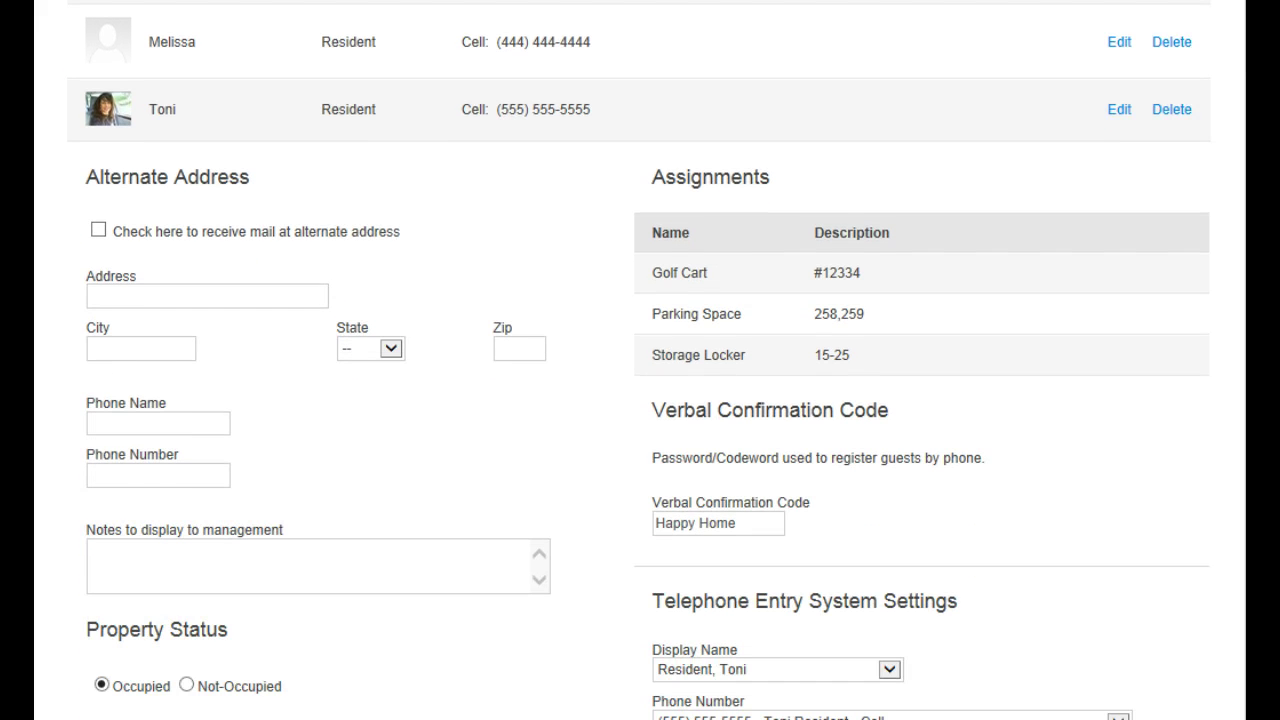
drag(651, 177, 771, 177)
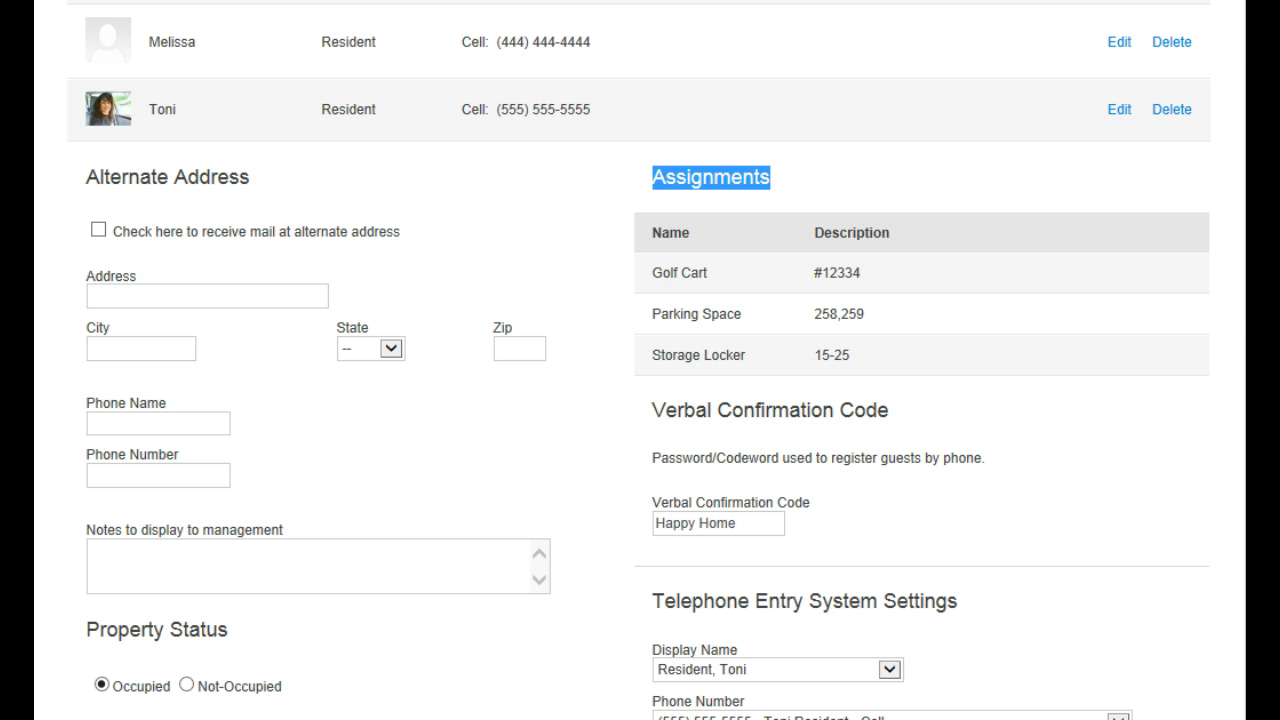
scroll(954, 277, down, 3)
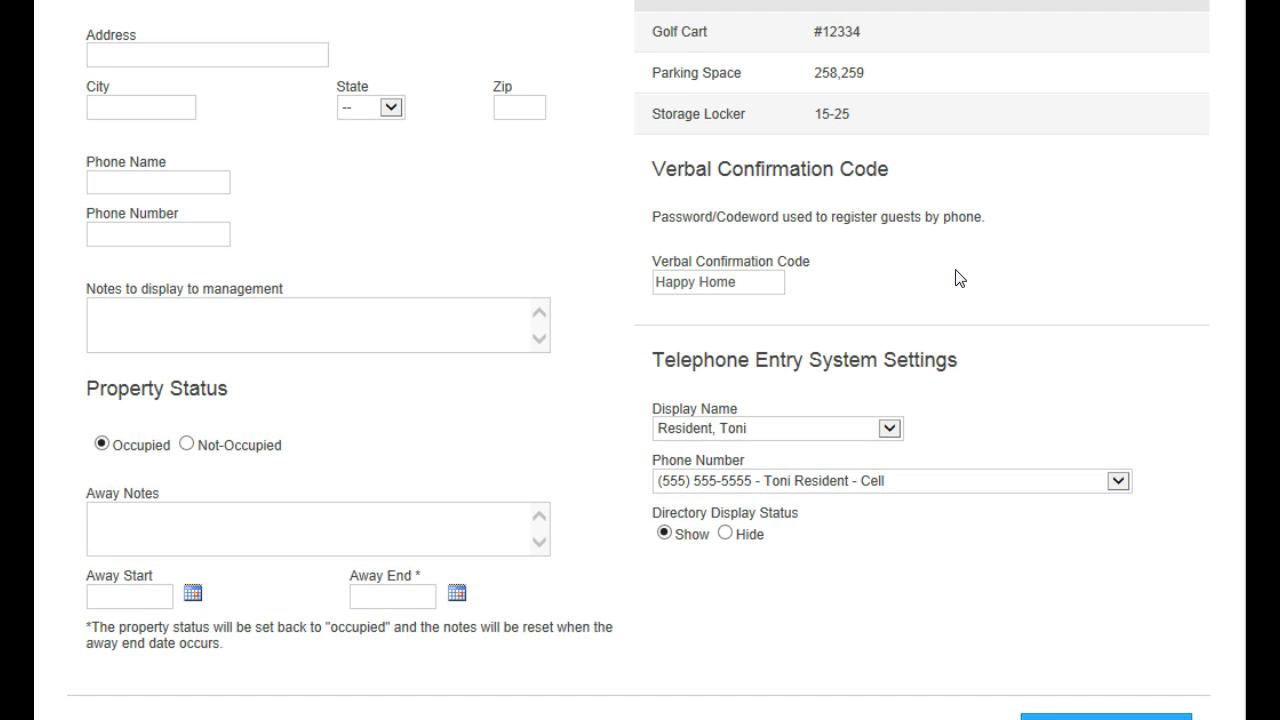
drag(670, 171, 891, 171)
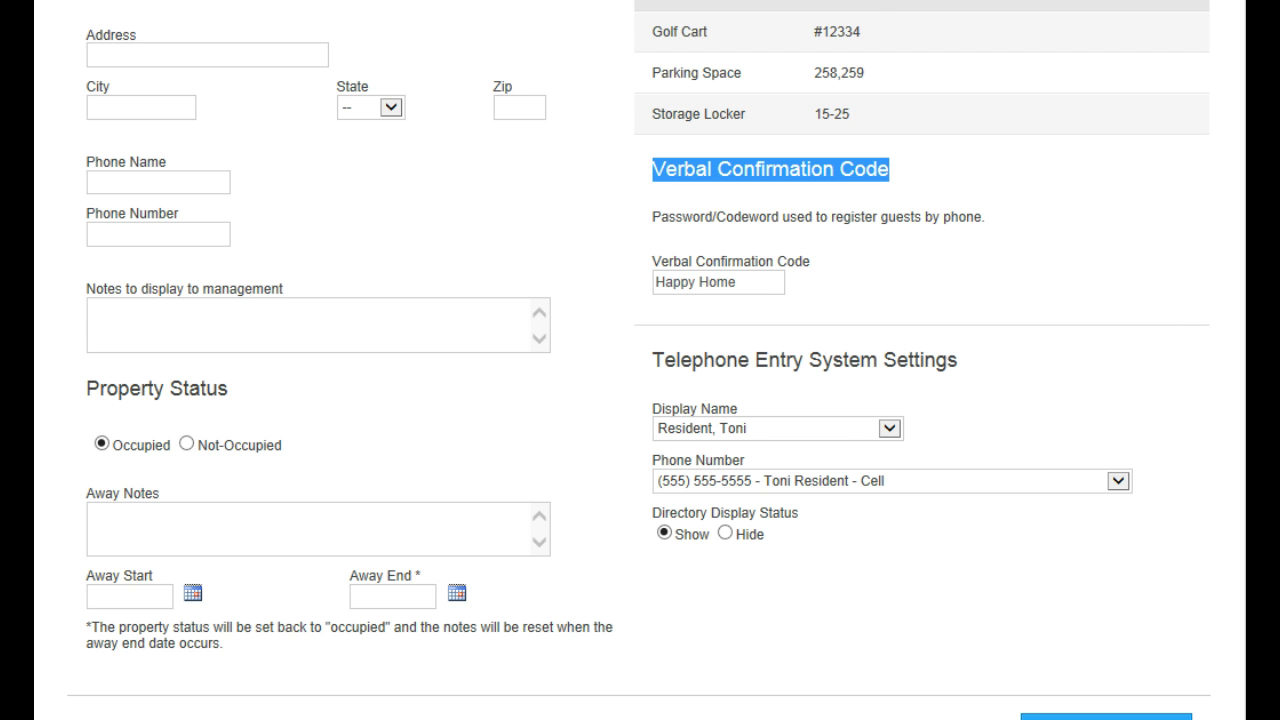
scroll(638, 360, down, 1)
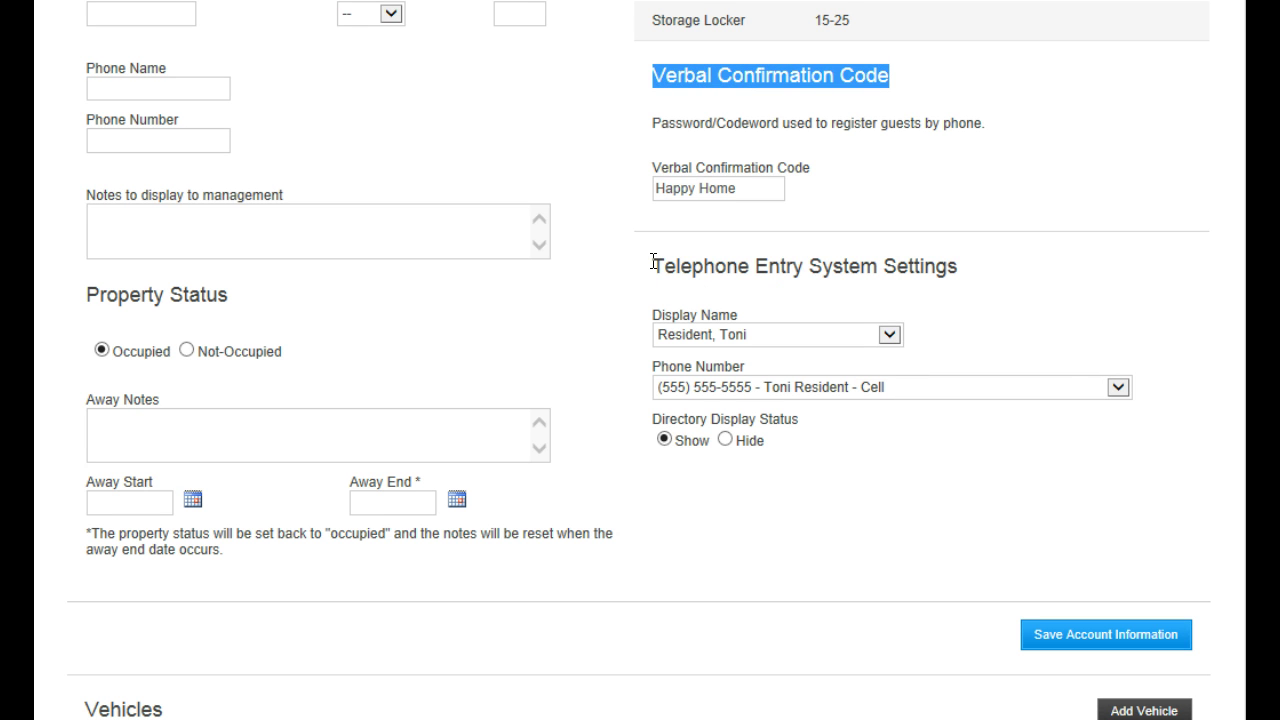
drag(652, 262, 958, 268)
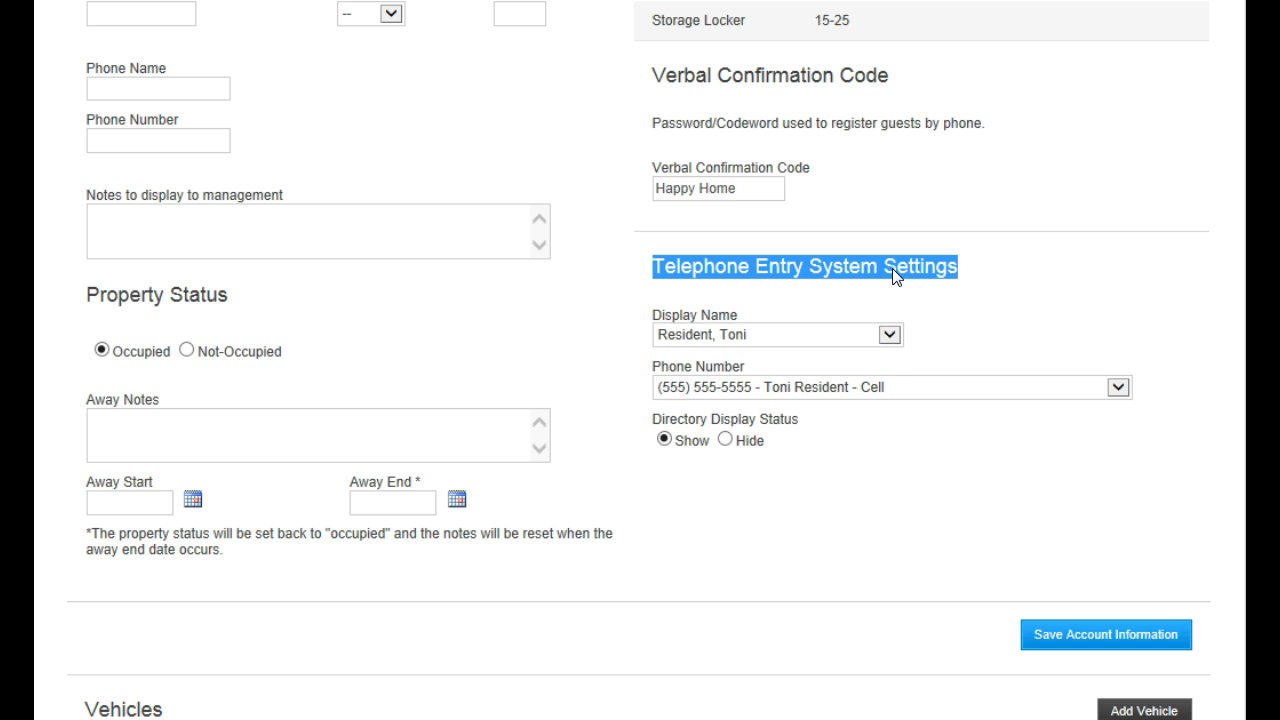
click(889, 334)
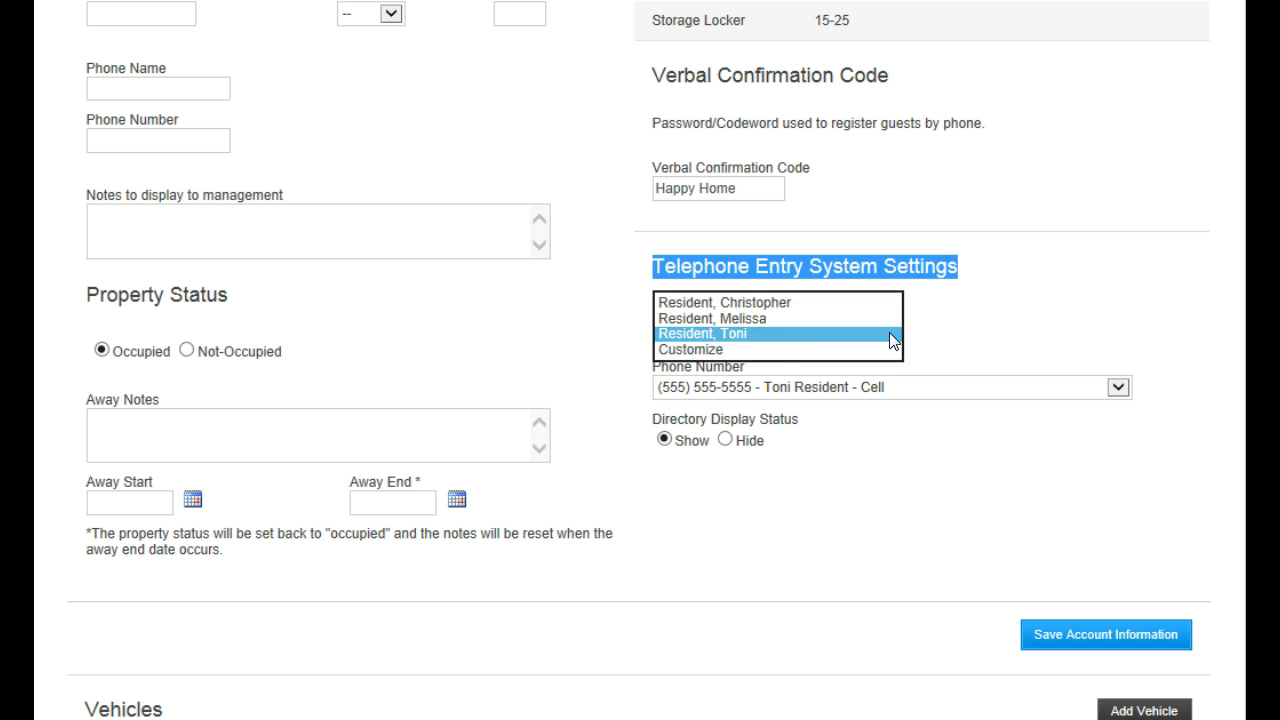
click(788, 336)
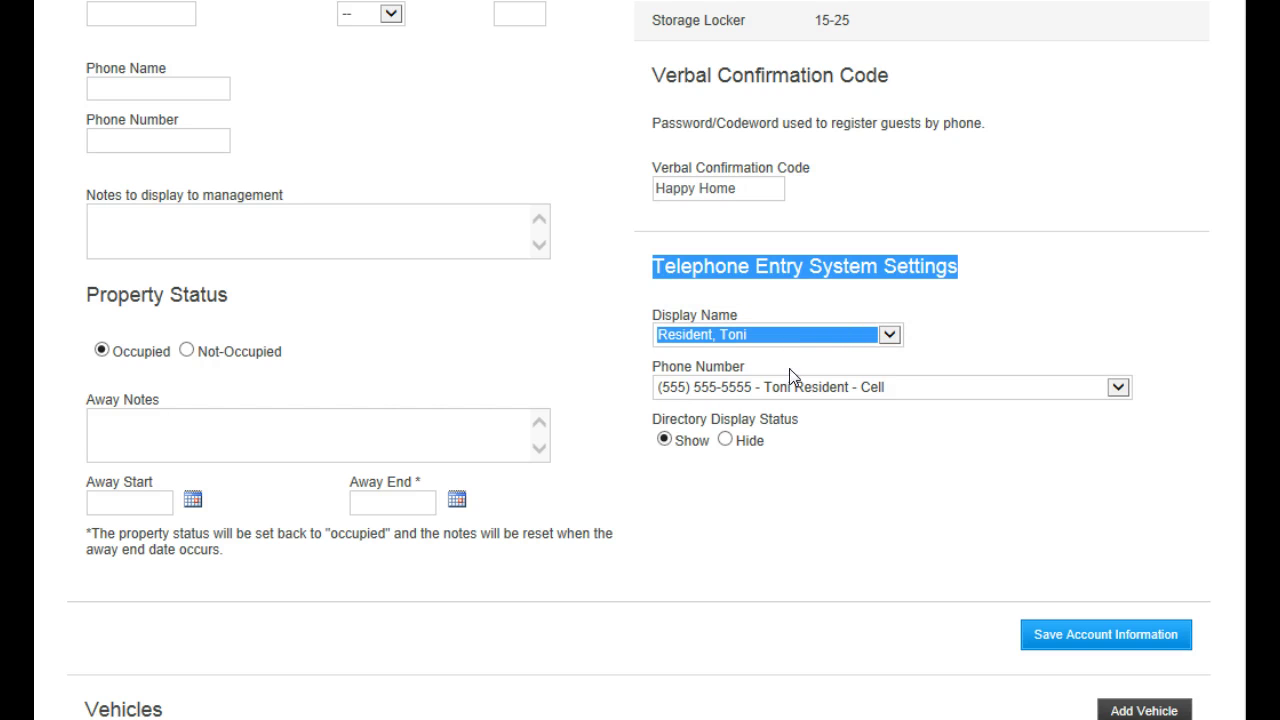
click(840, 431)
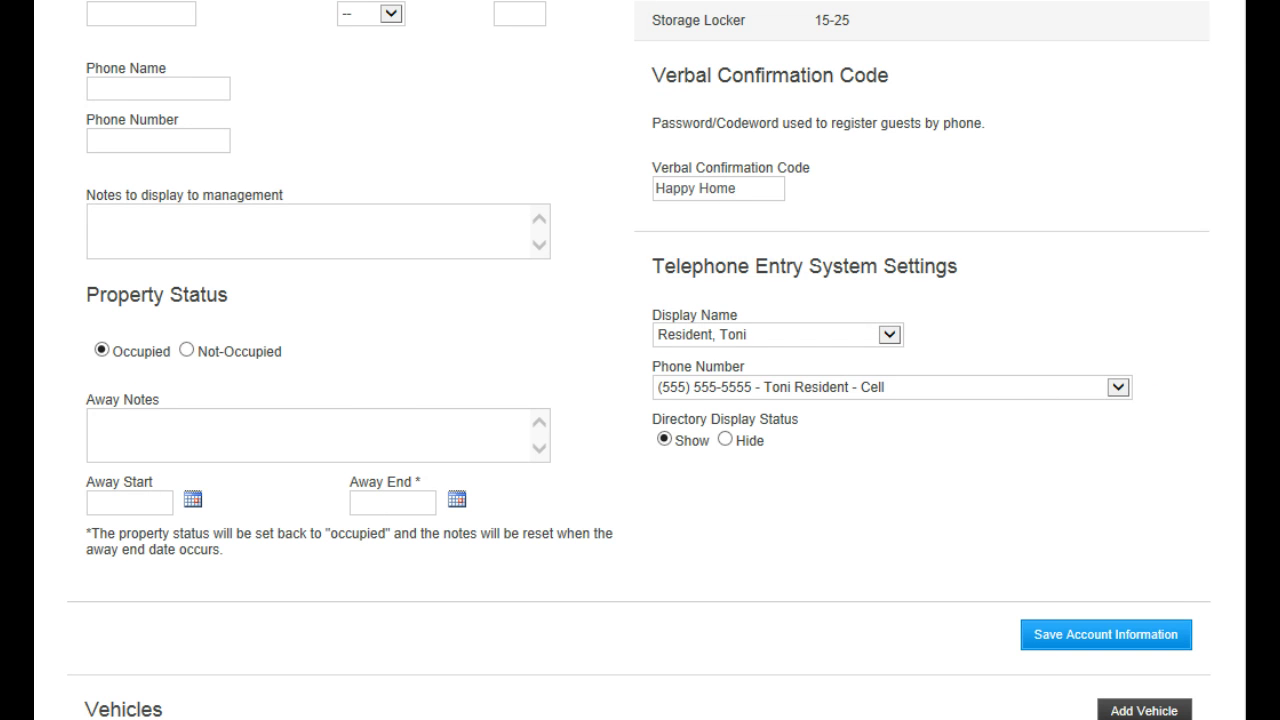
Mark the property Not-Occupied with an away note: on vacation until May 31st, issue no passes
scroll(640, 360, down, 1)
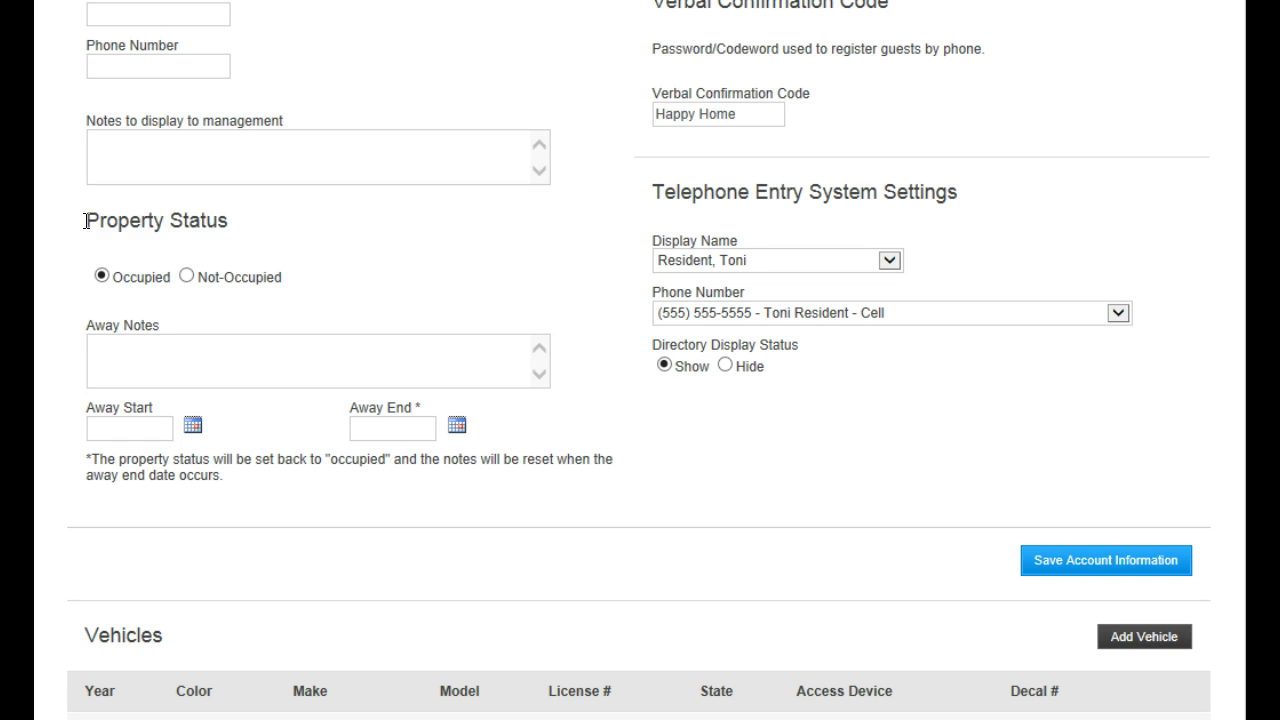
drag(86, 220, 219, 236)
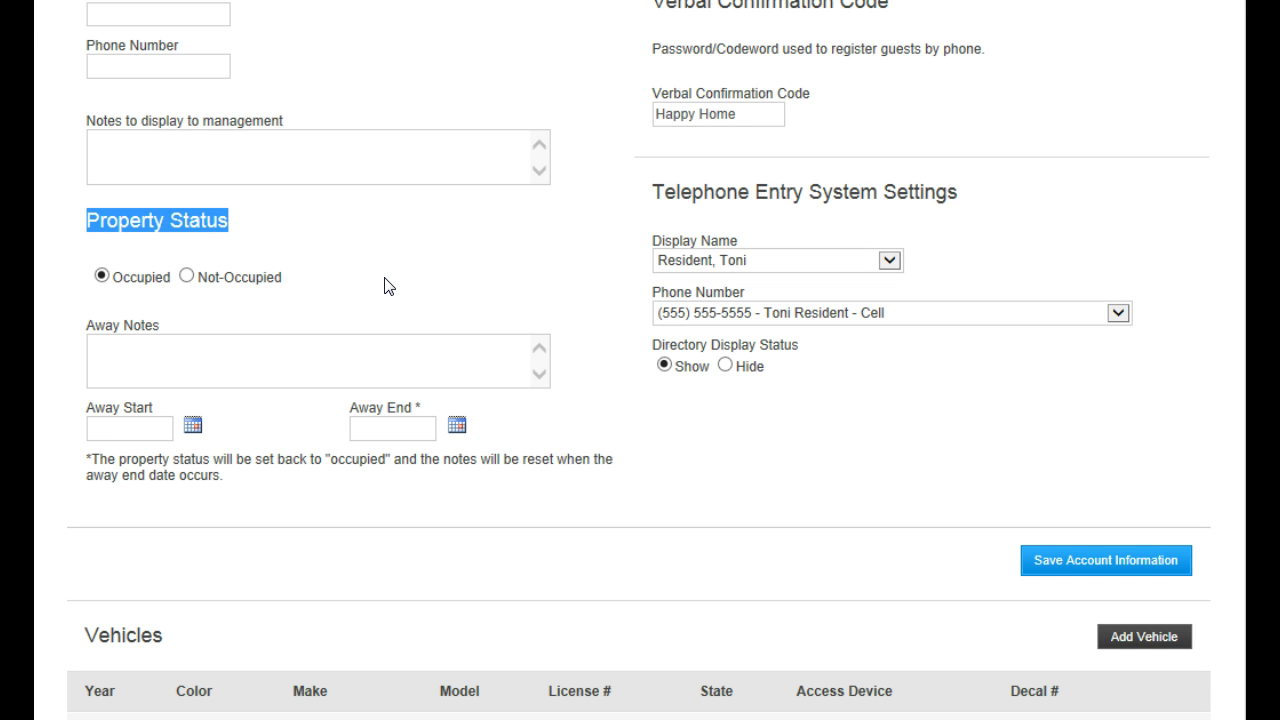
click(187, 277)
click(221, 349)
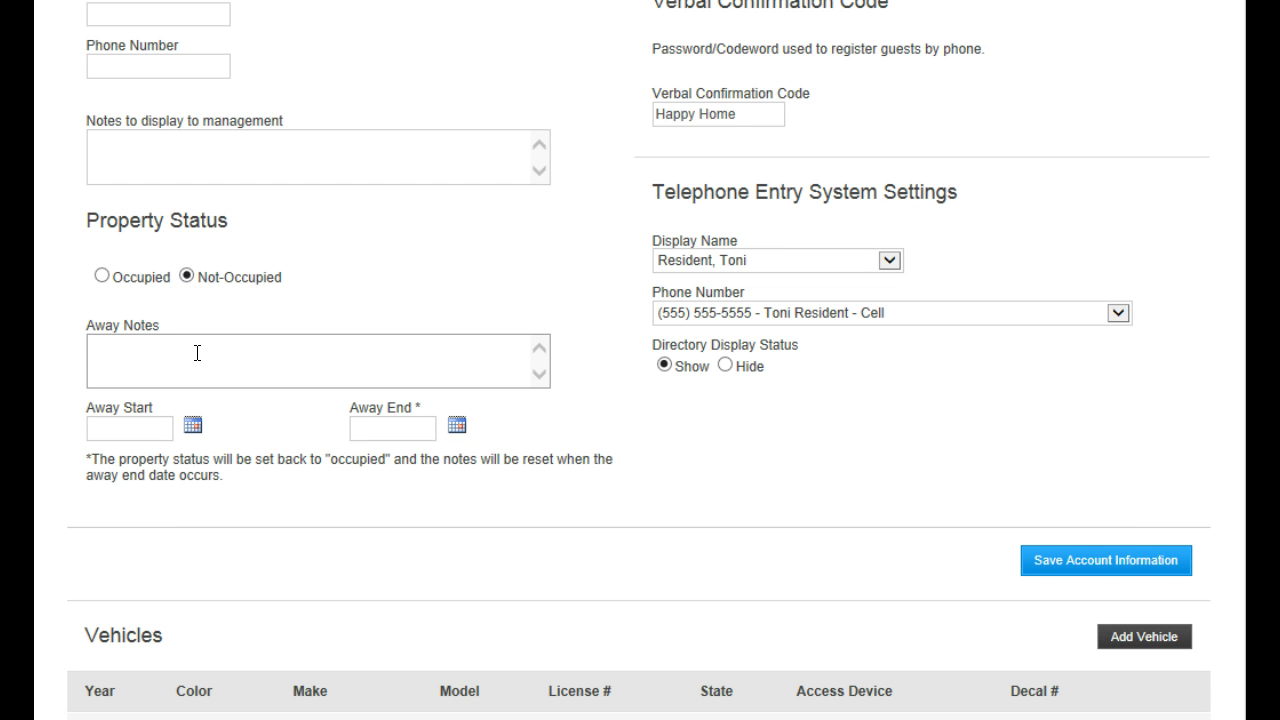
text(we are on vacatoi)
key(BackSpace)
key(BackSpace)
text(ion until May)
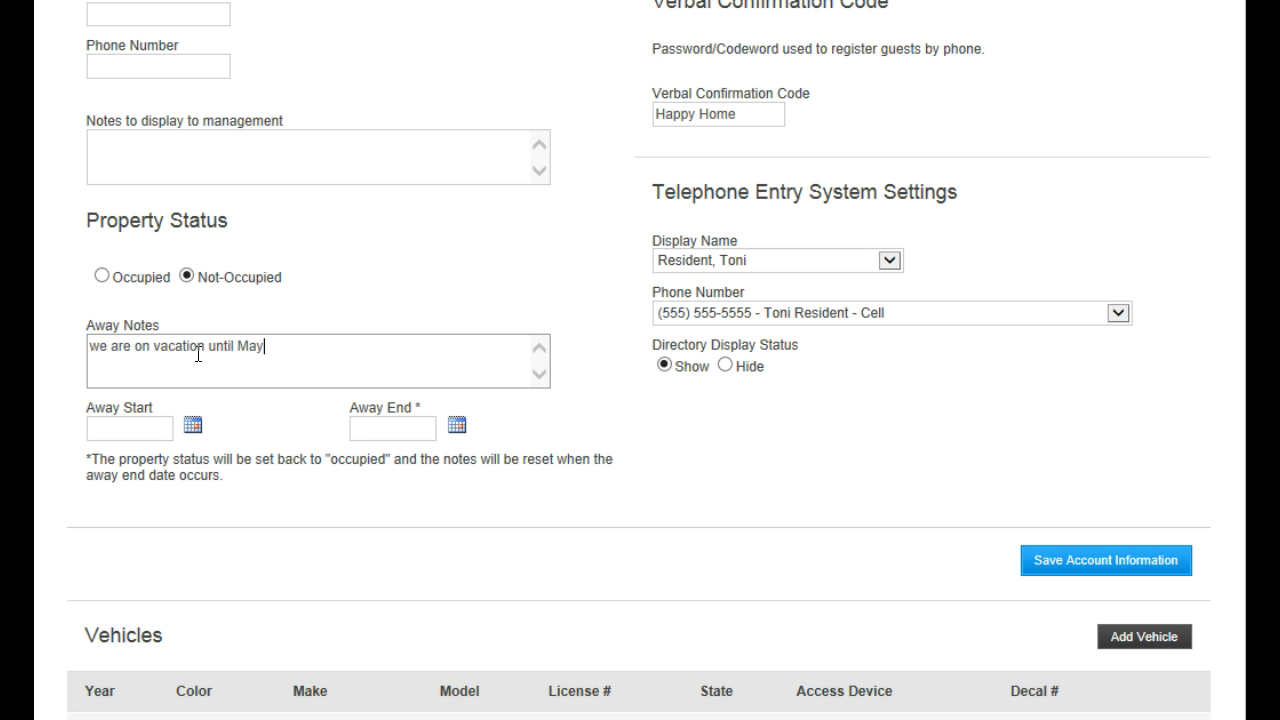
text( 31st. do not issue any passe)
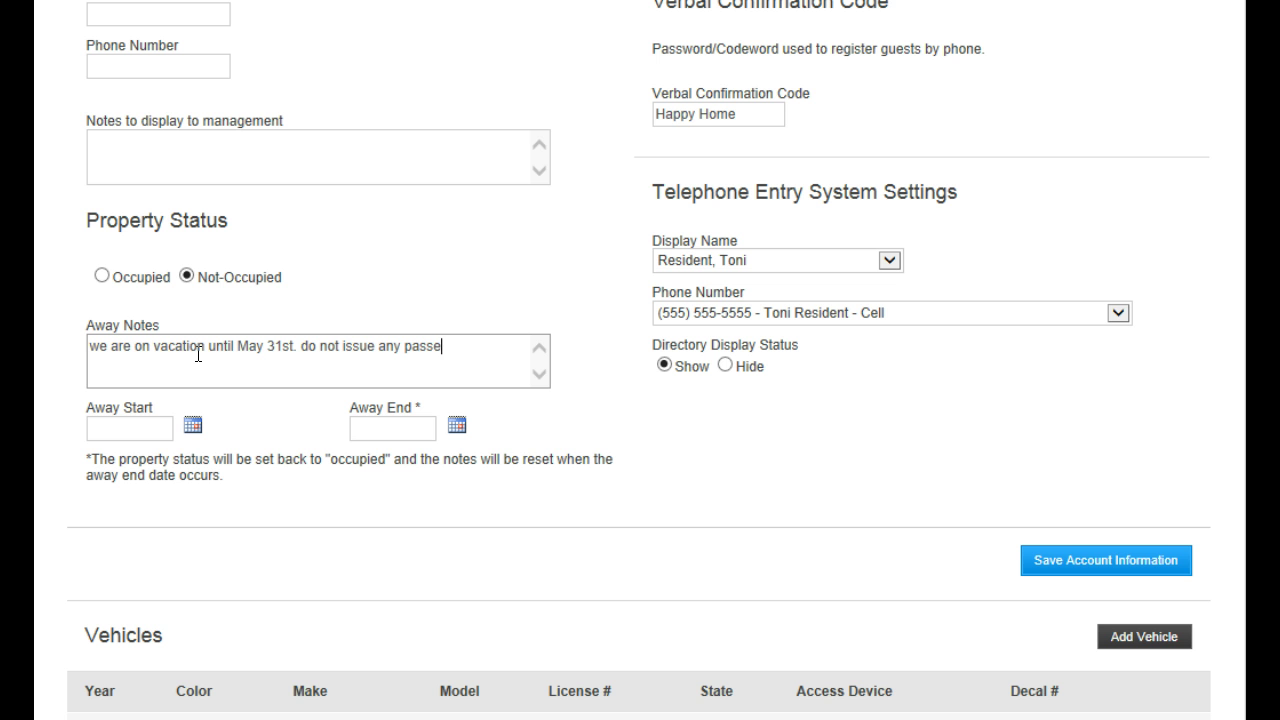
text(s for our home.)
Set the away dates to 5/22/2014 through 5/31/2014 and save the account information
click(192, 427)
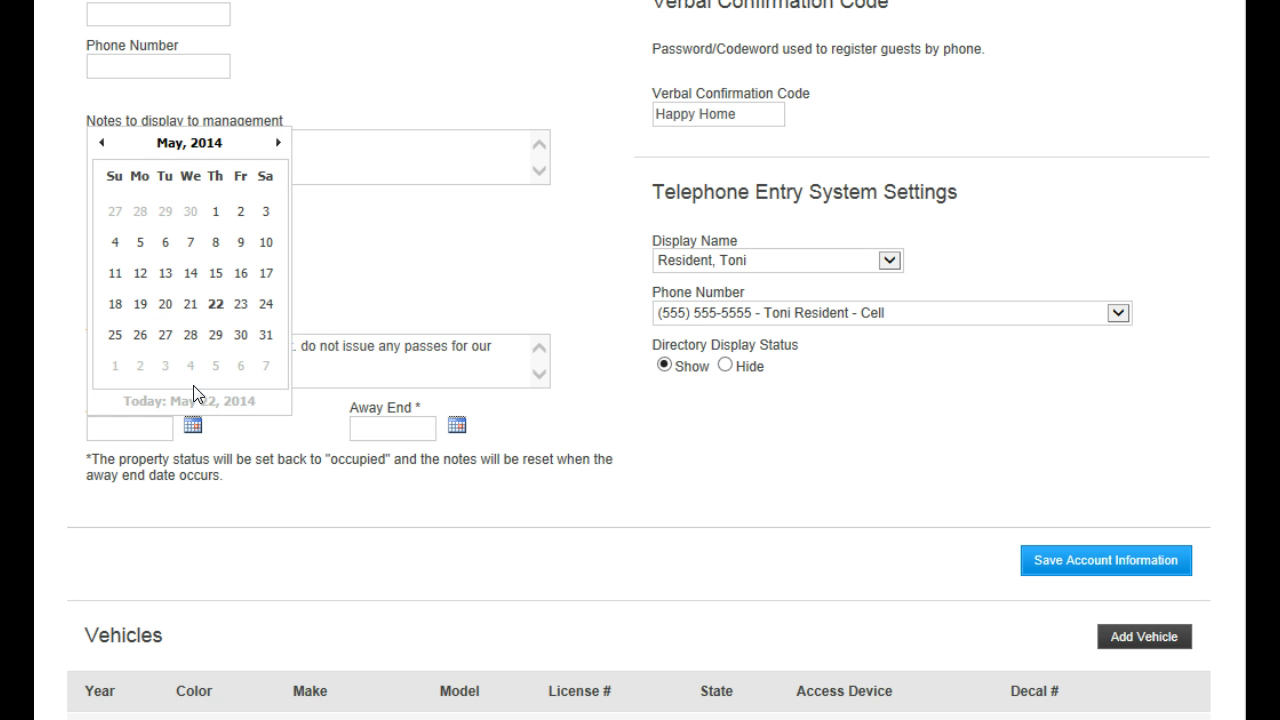
click(212, 305)
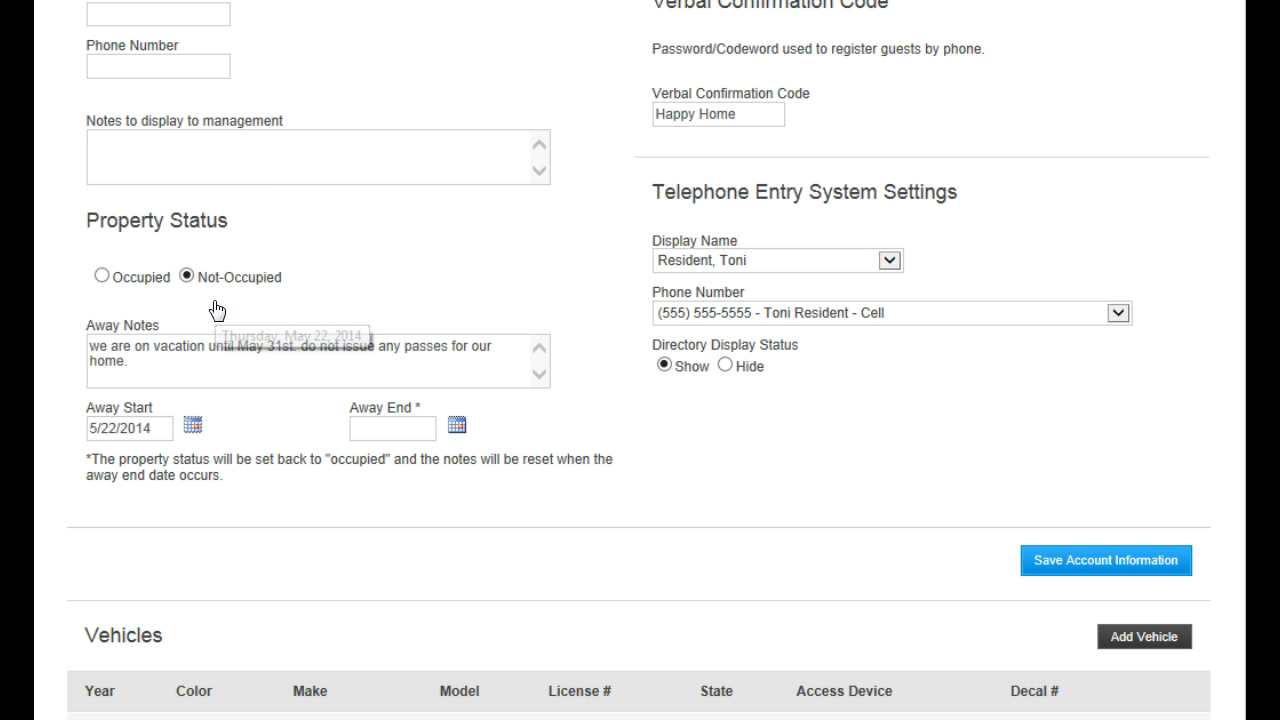
click(456, 428)
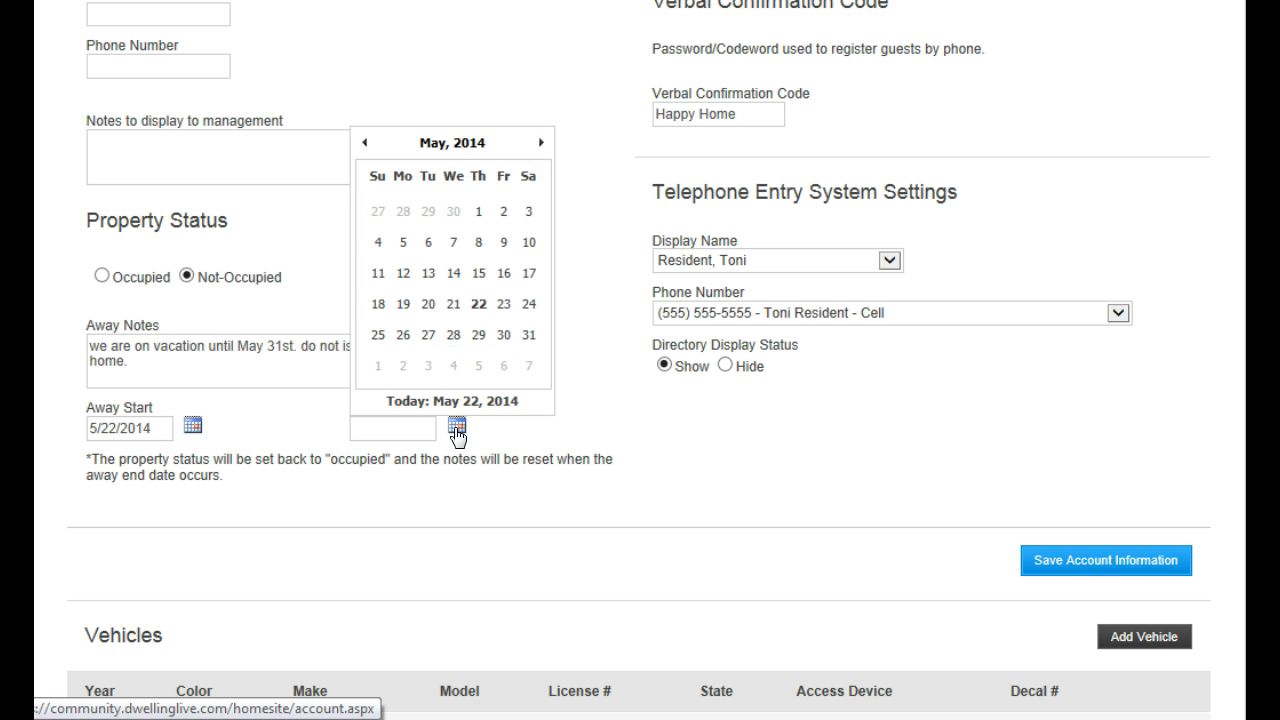
click(527, 337)
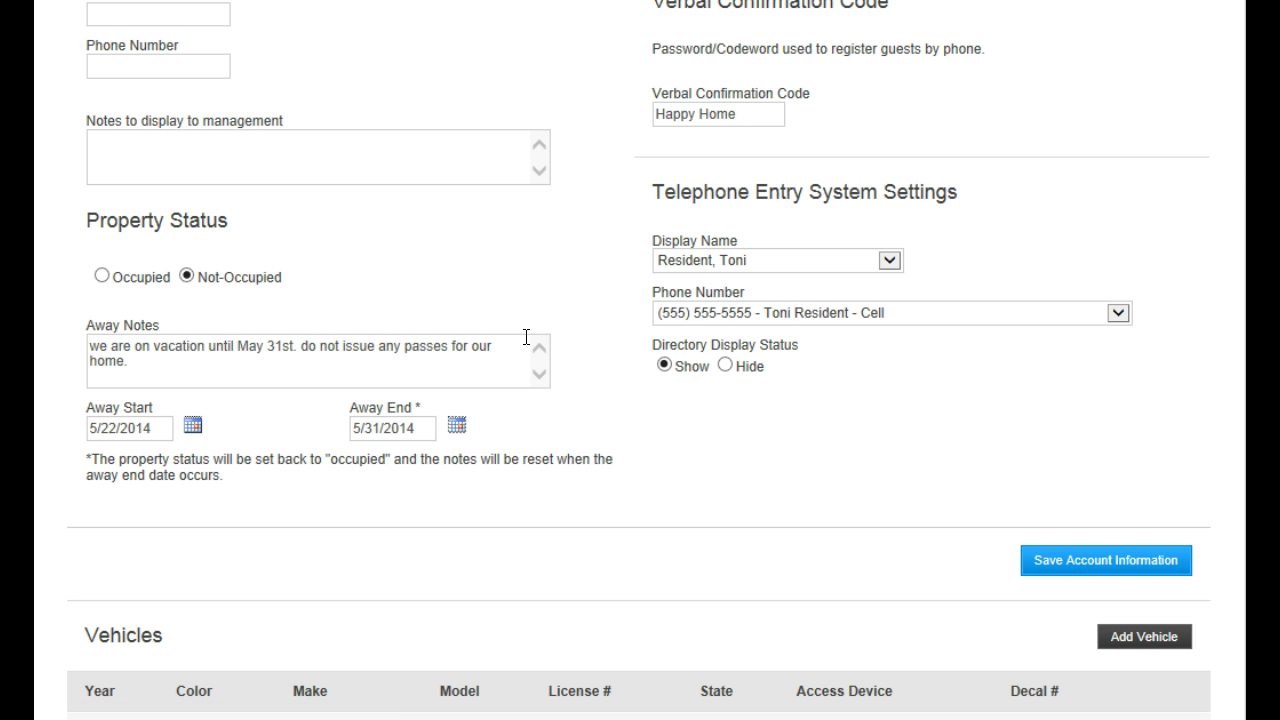
click(1078, 563)
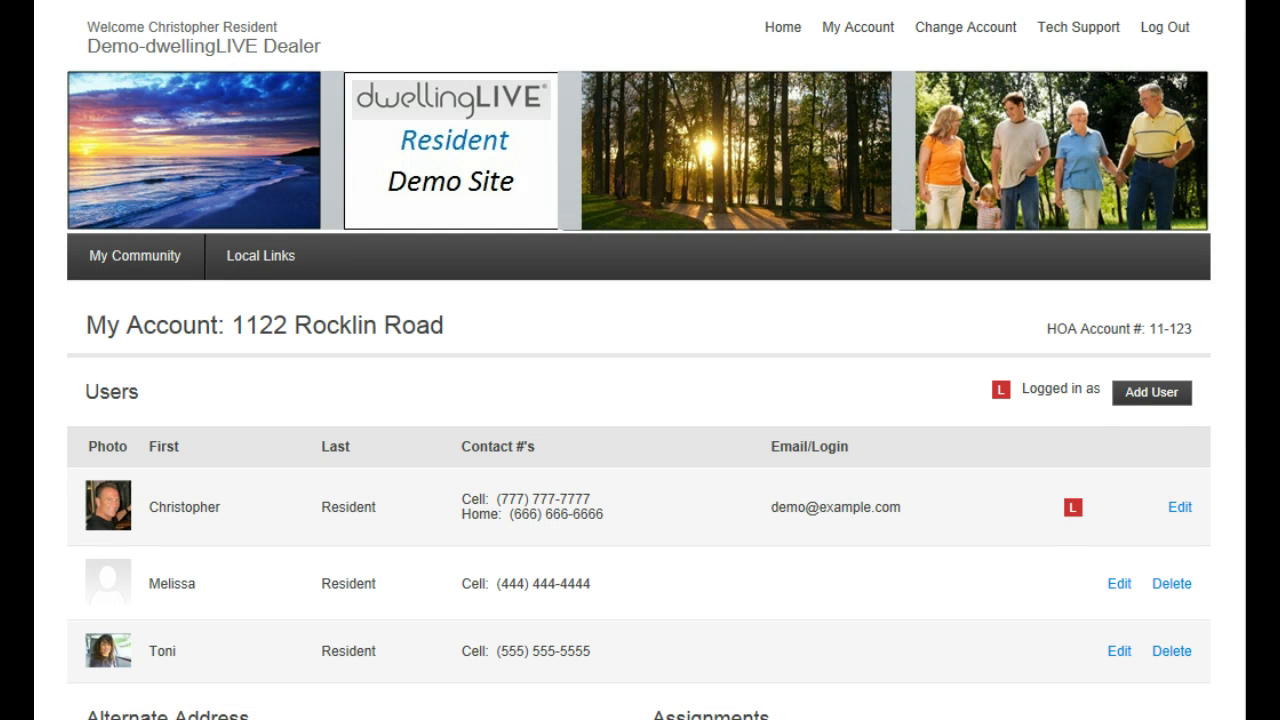
scroll(640, 400, down, 9)
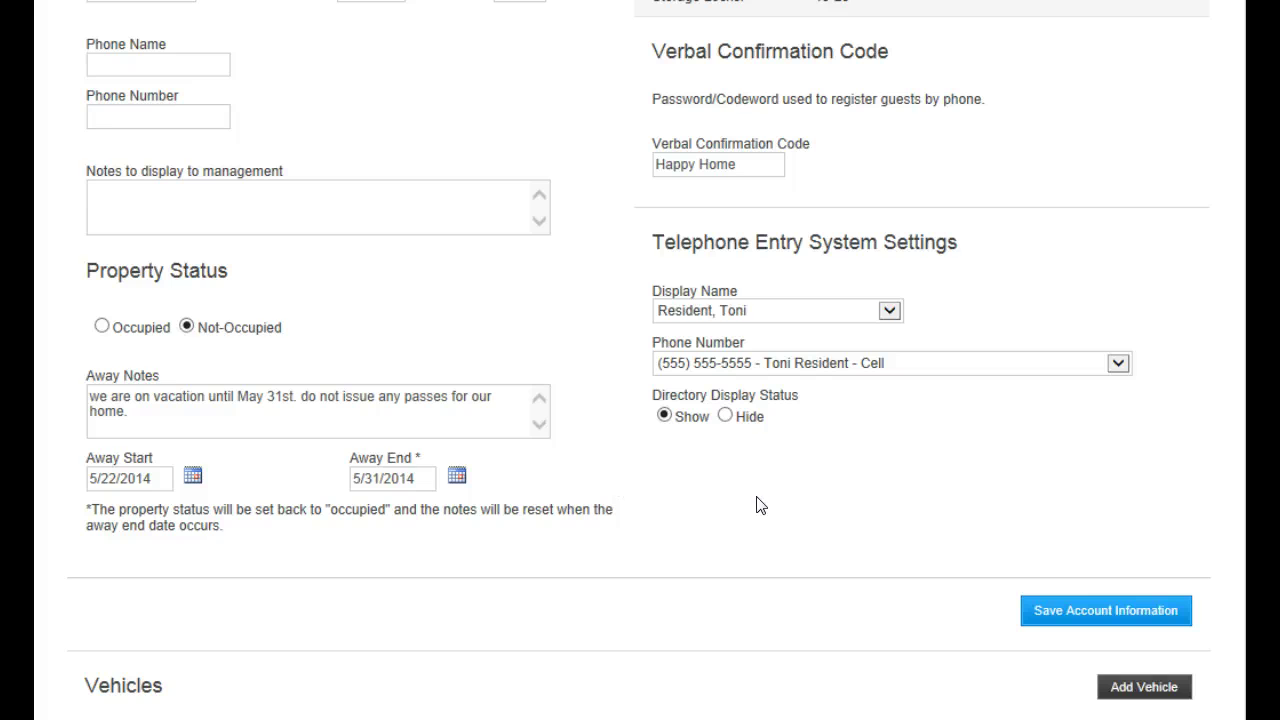
scroll(640, 360, down, 5)
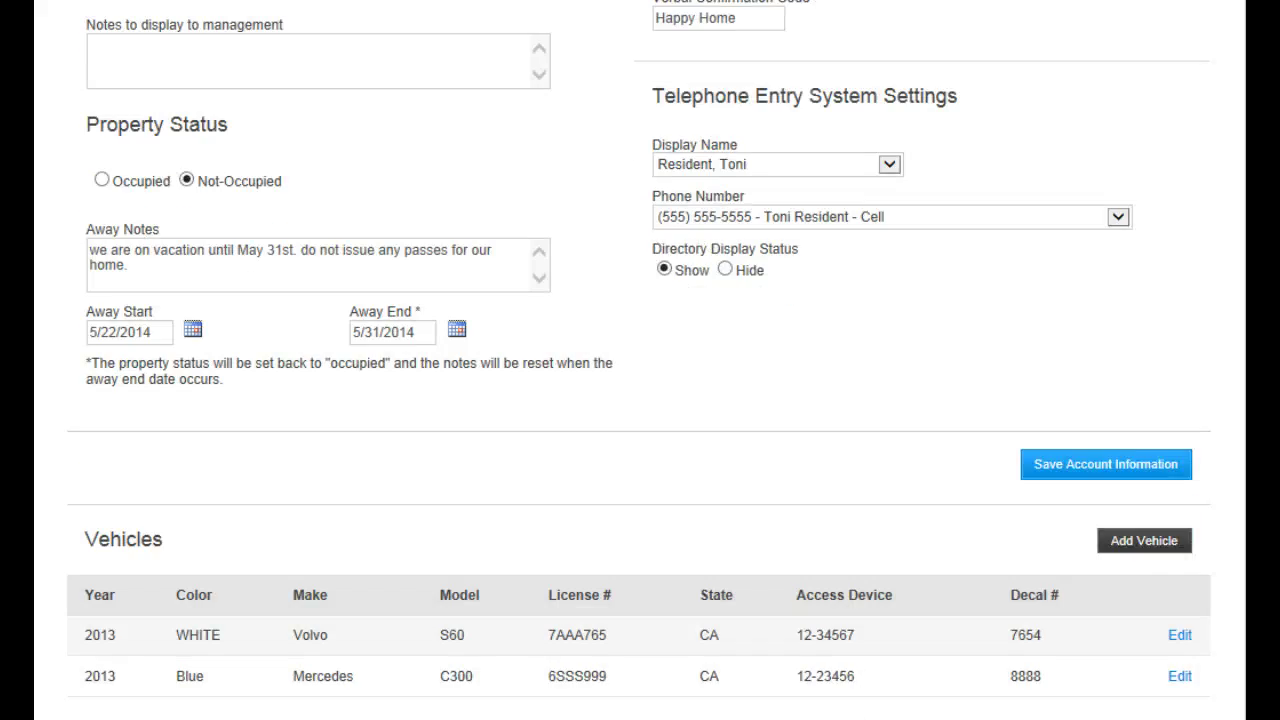
scroll(640, 360, down, 3)
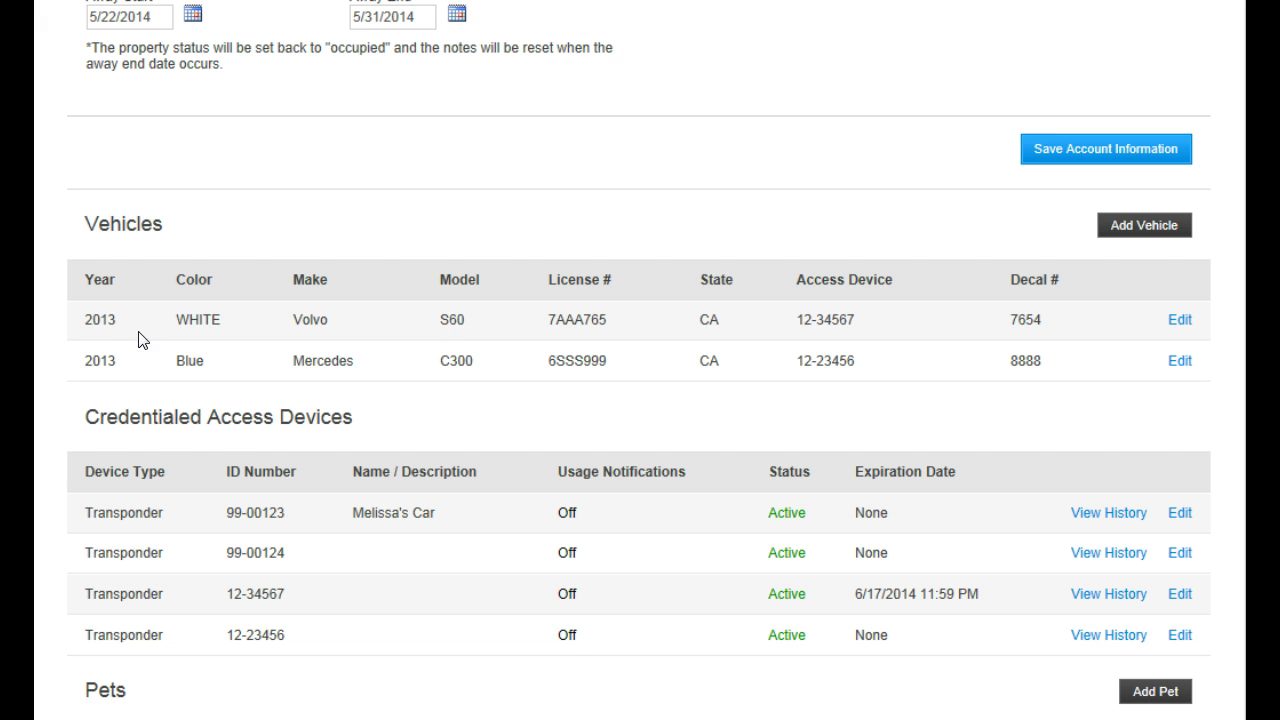
drag(86, 322, 1195, 325)
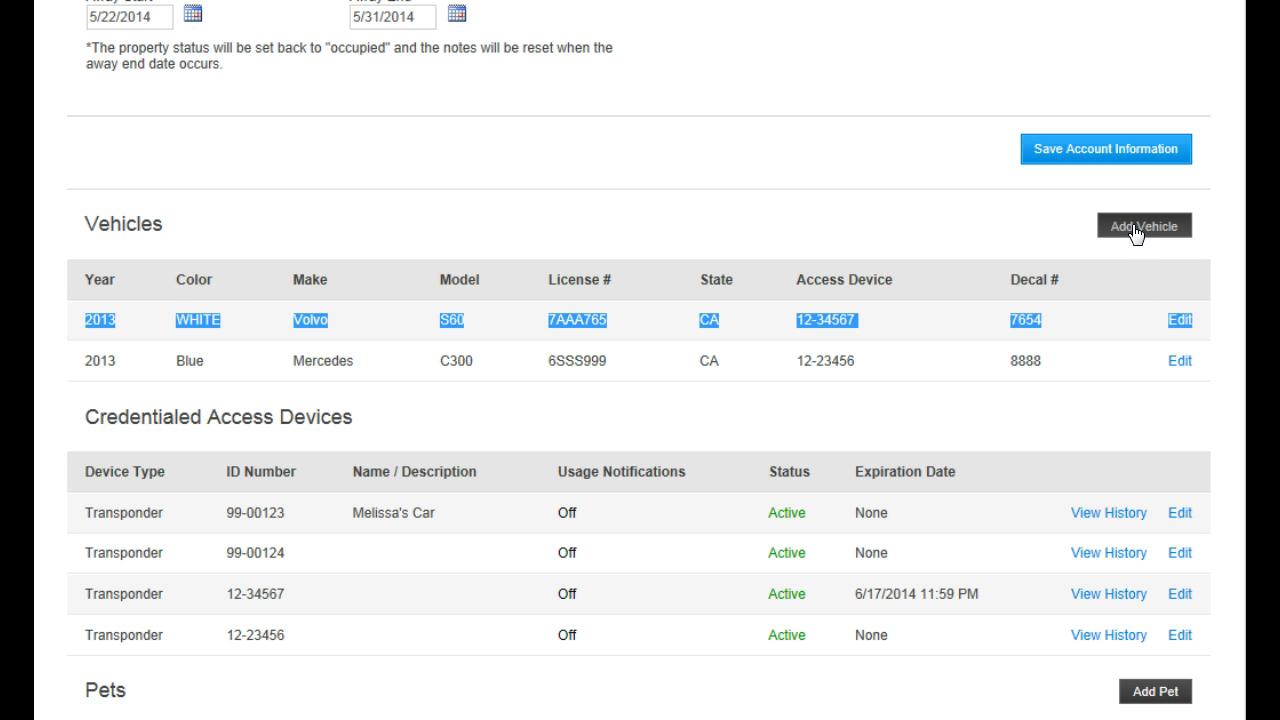
click(991, 231)
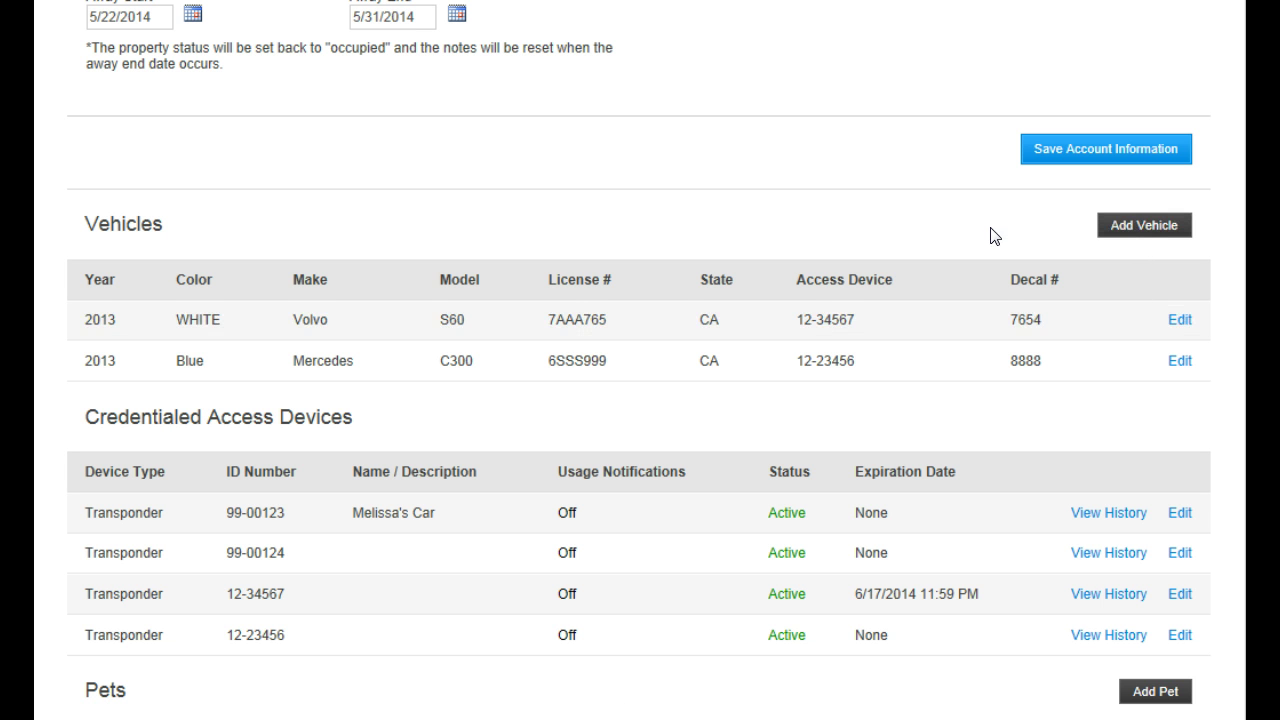
click(1180, 321)
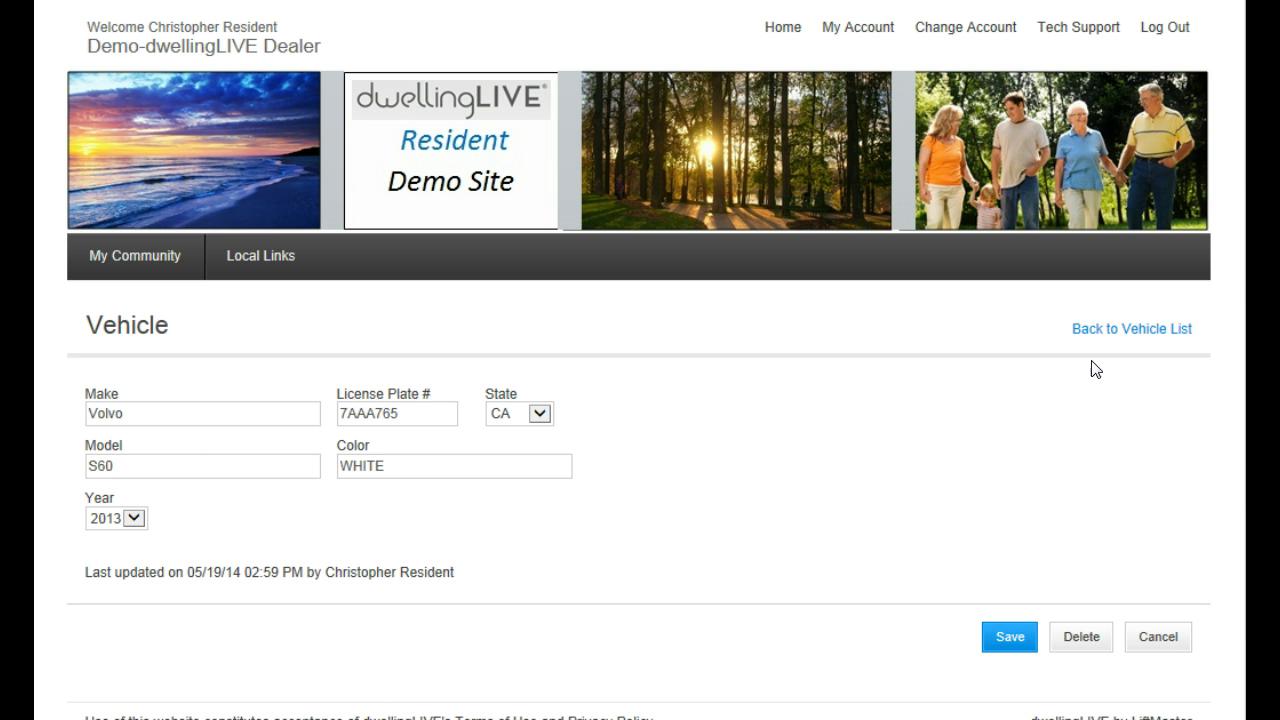
click(1108, 330)
scroll(837, 400, down, 15)
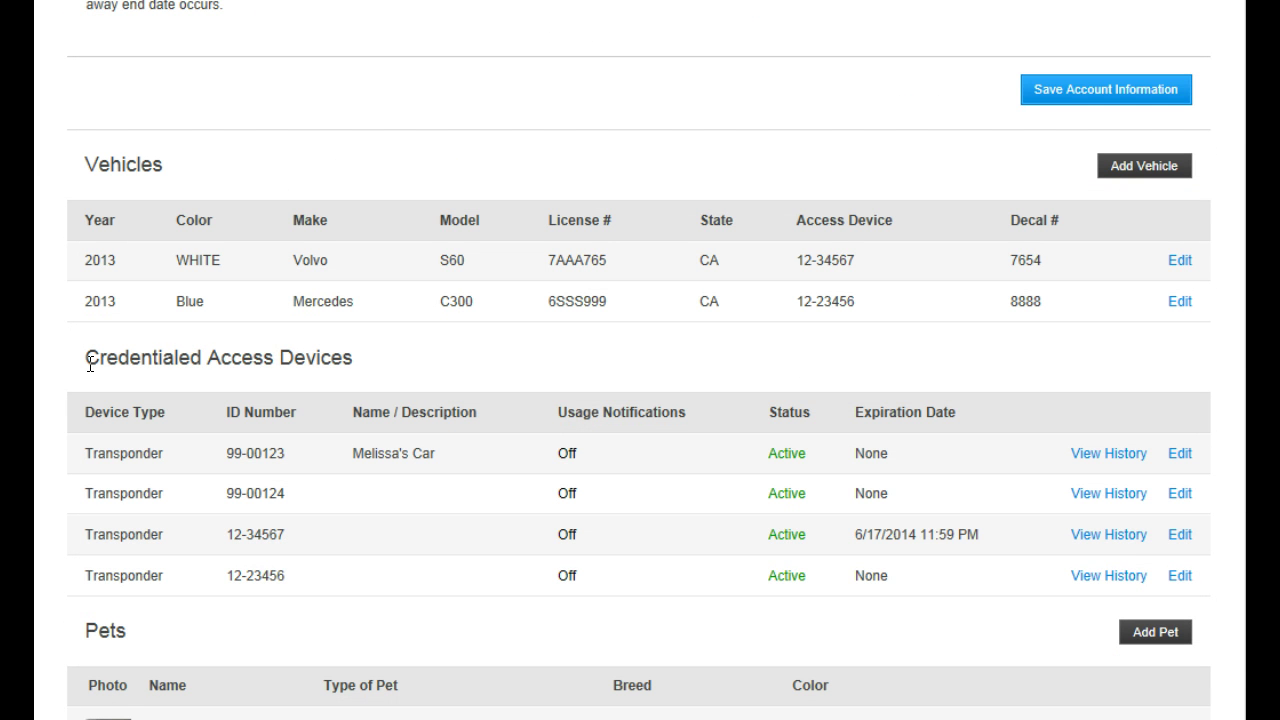
drag(86, 357, 327, 360)
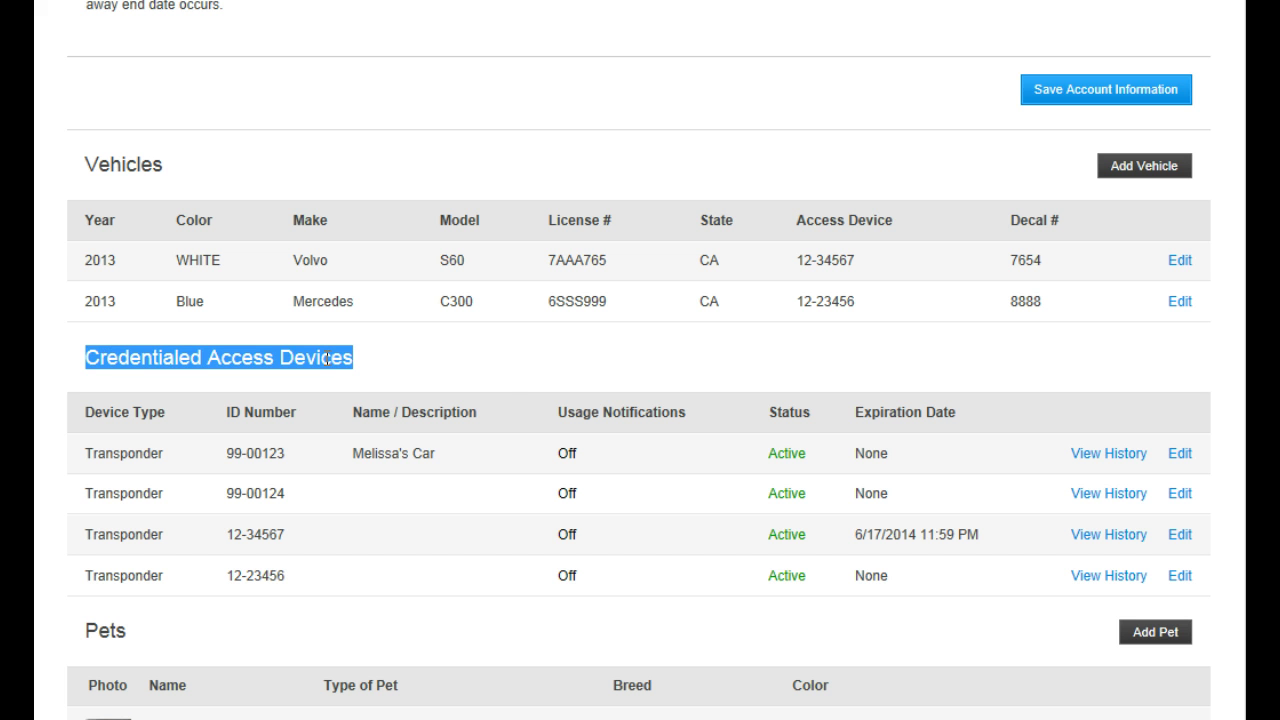
click(507, 378)
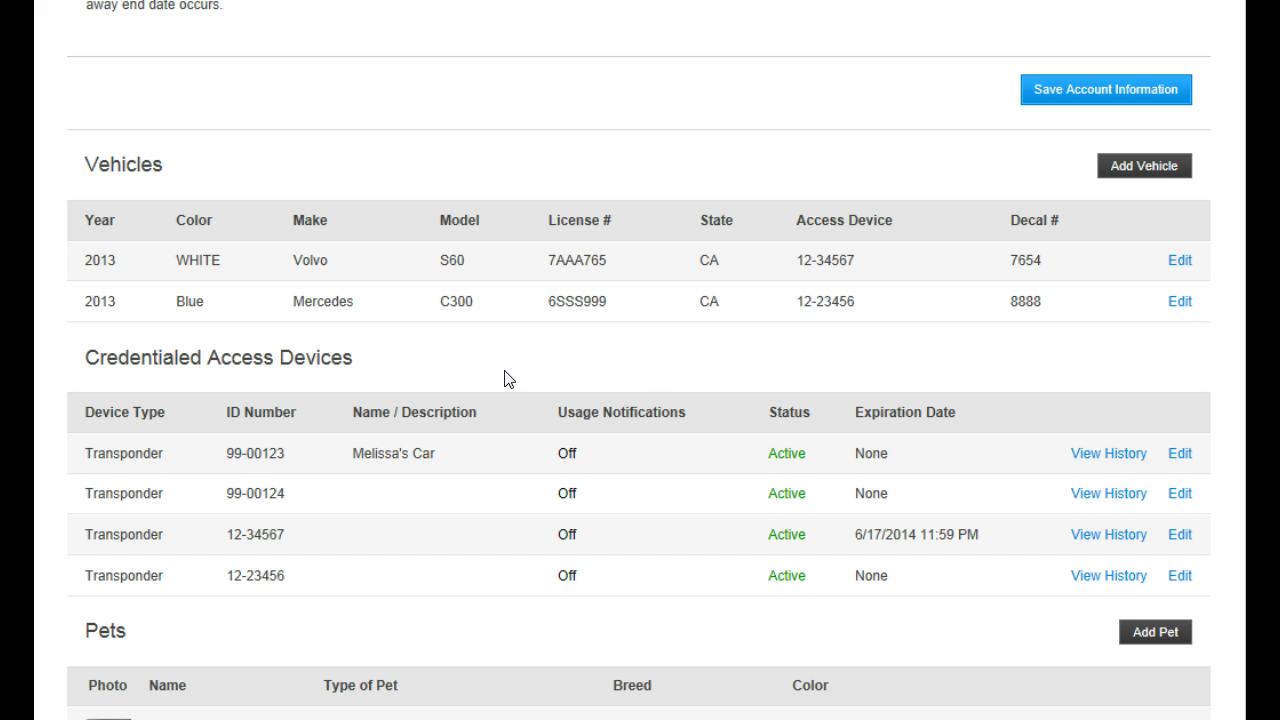
scroll(706, 417, down, 1)
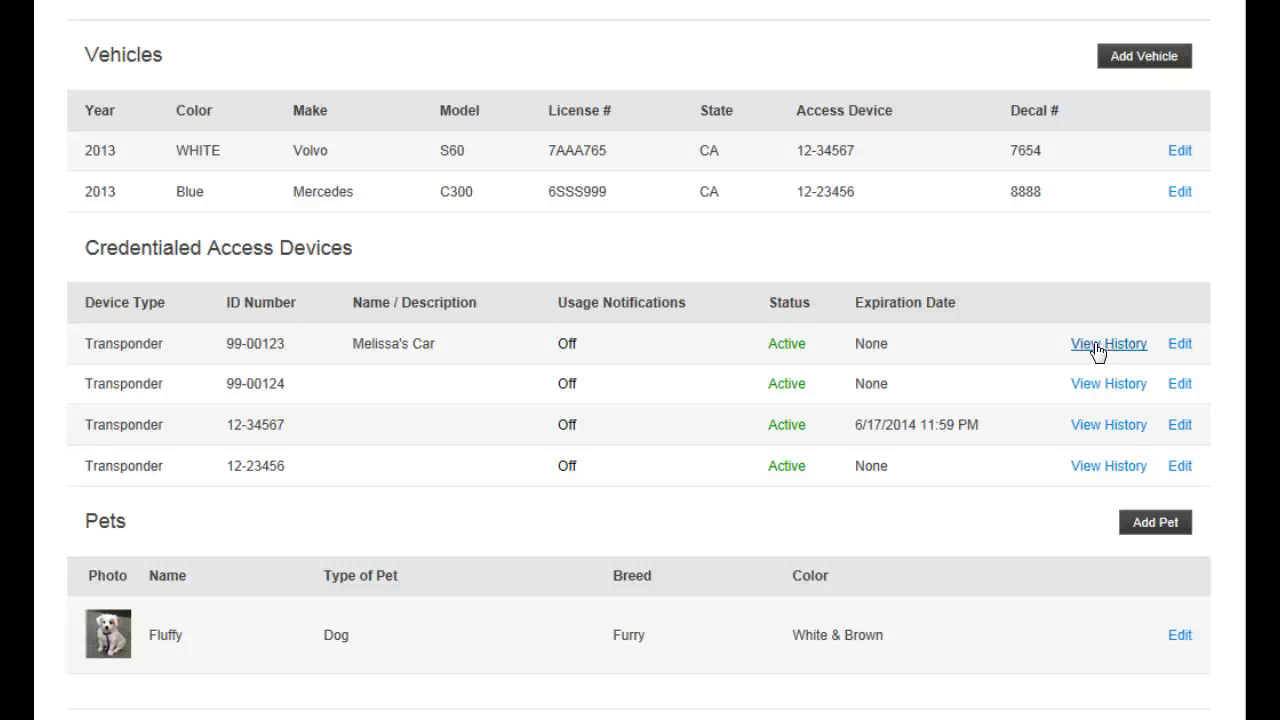
click(1180, 345)
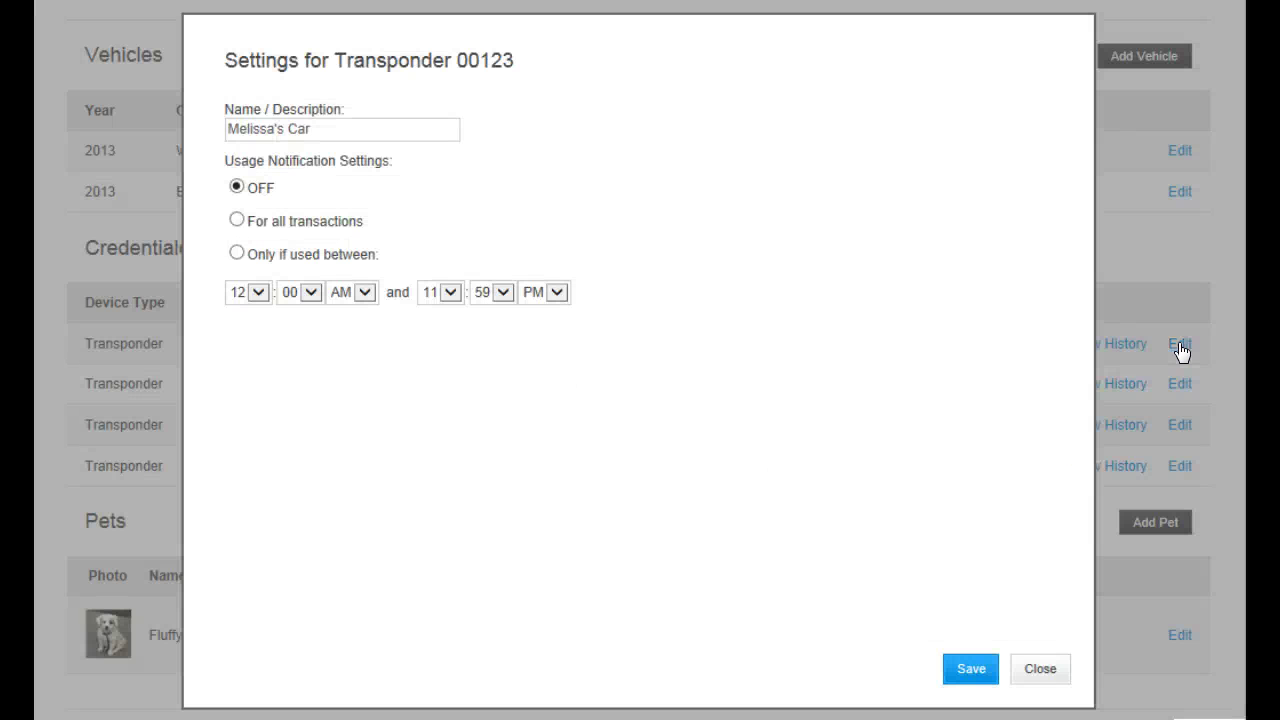
click(237, 221)
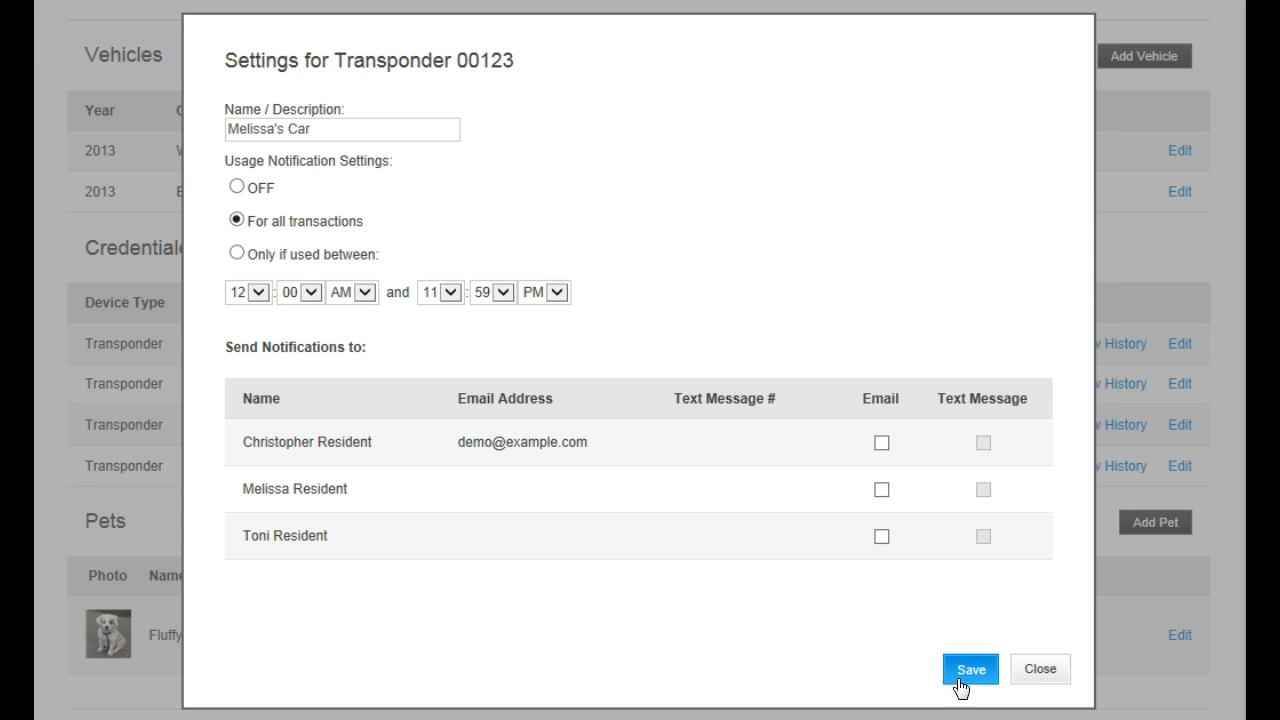
click(1040, 670)
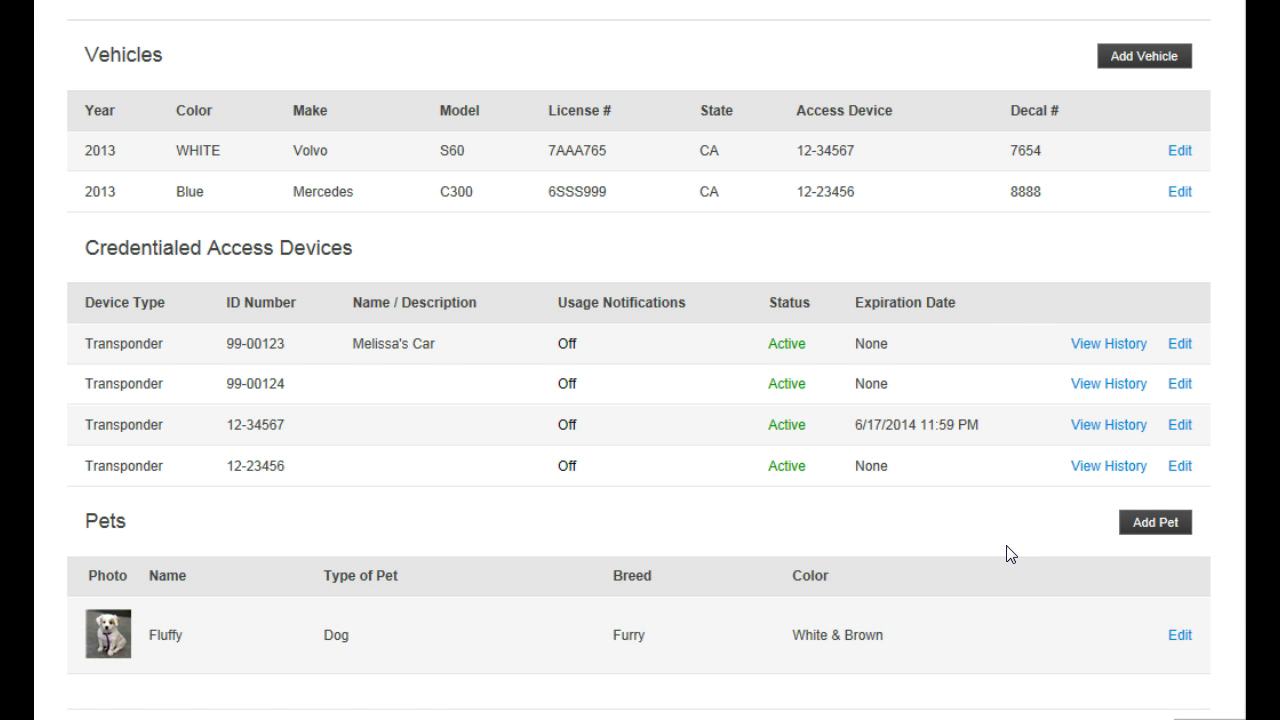
scroll(1010, 553, down, 1)
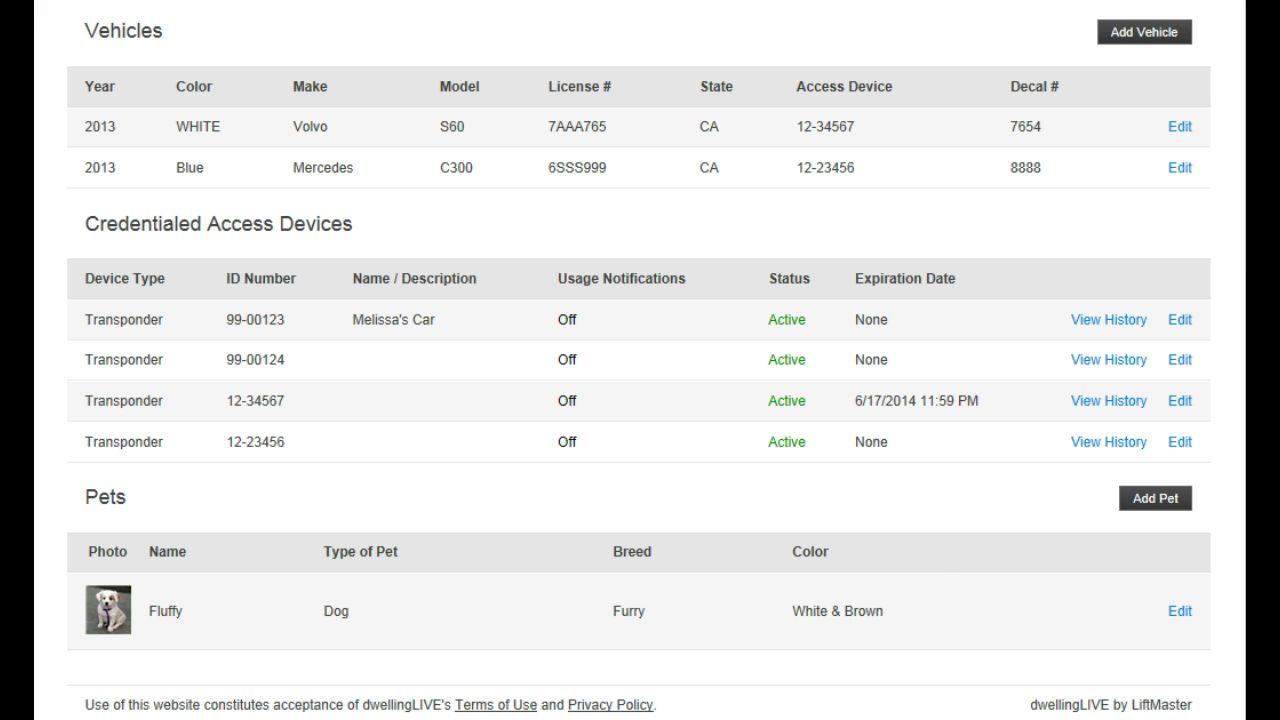
scroll(640, 360, up, 15)
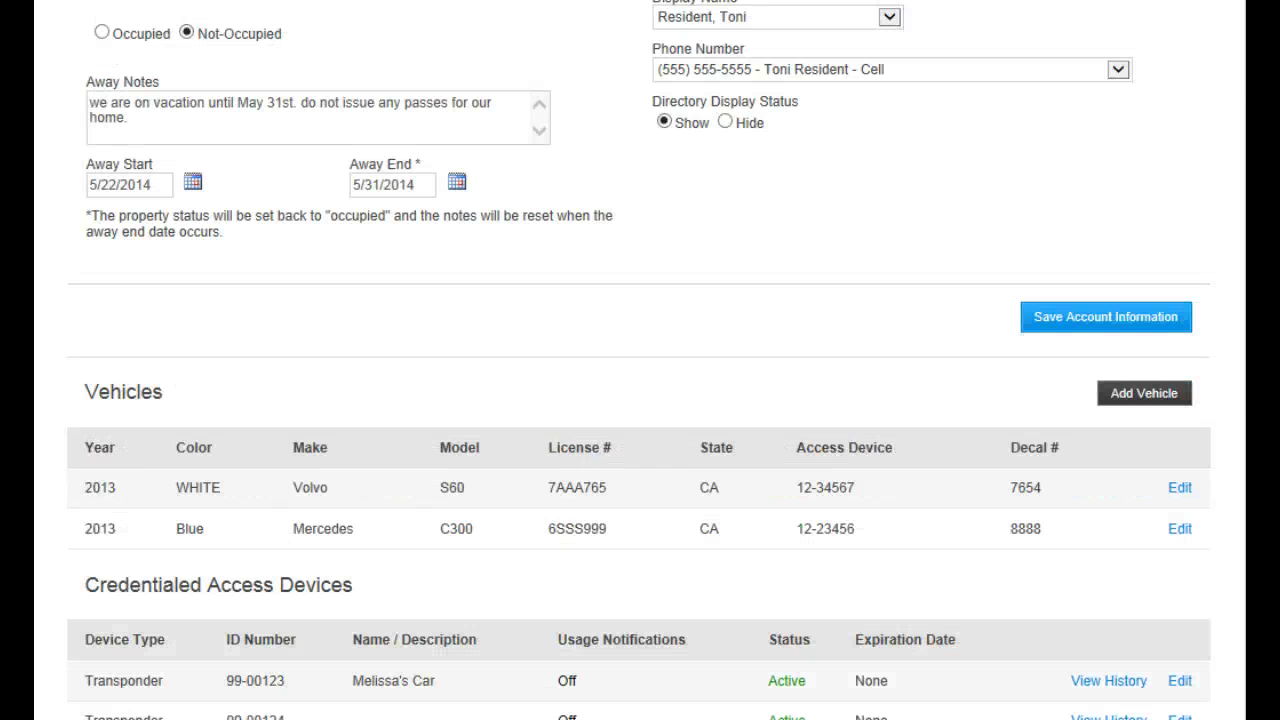
scroll(640, 360, up, 2)
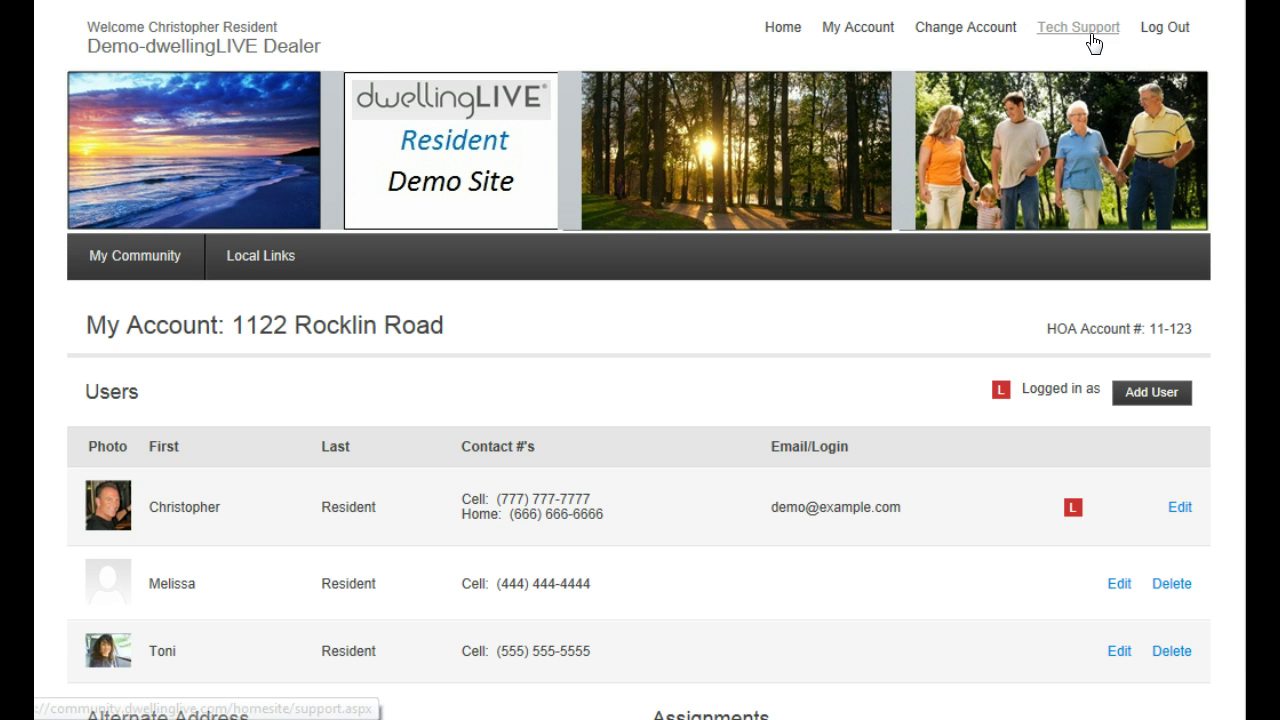
scroll(854, 308, down, 2)
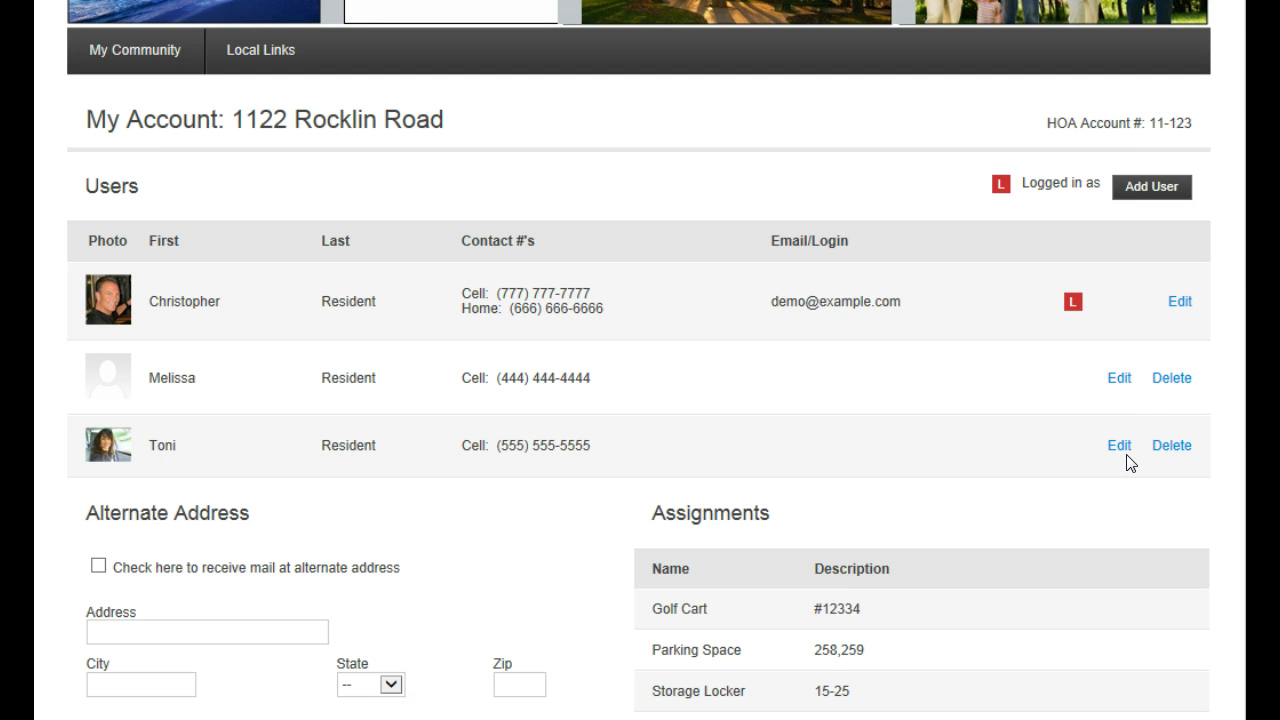
Edit the account owner's user details and find the Email / Text Message Notification Settings
click(1179, 302)
scroll(640, 400, down, 3)
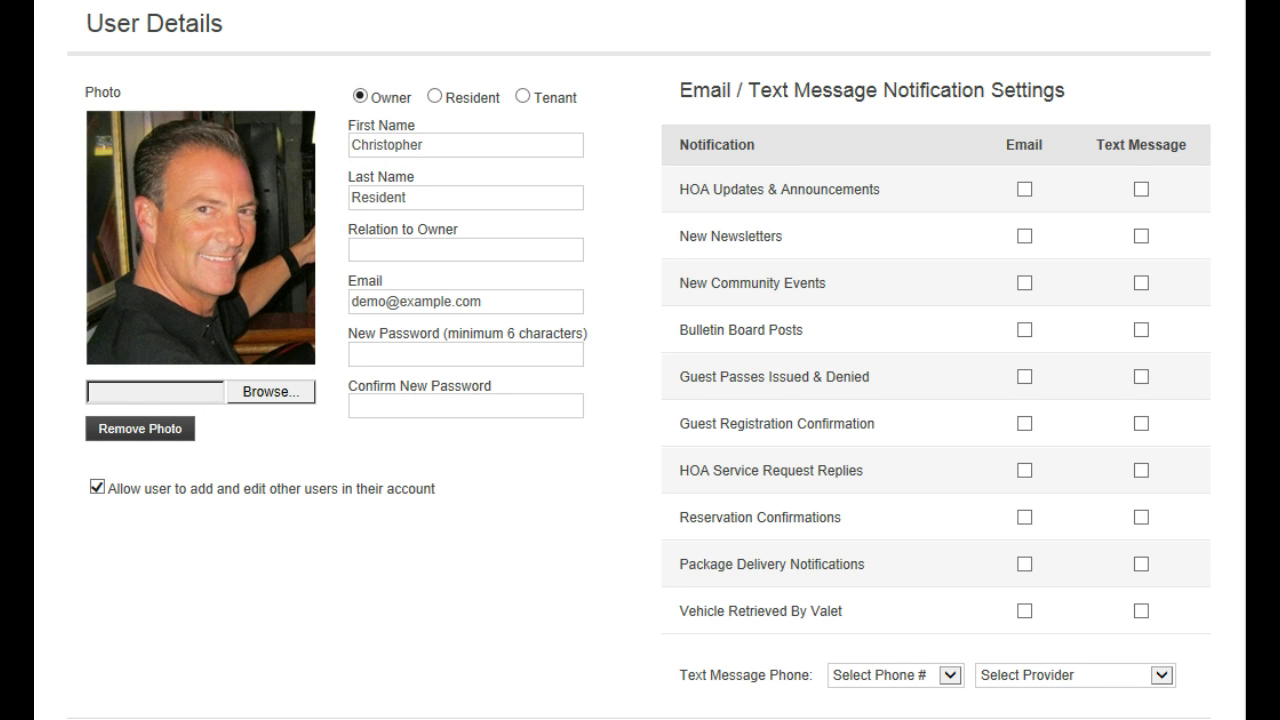
scroll(640, 360, down, 1)
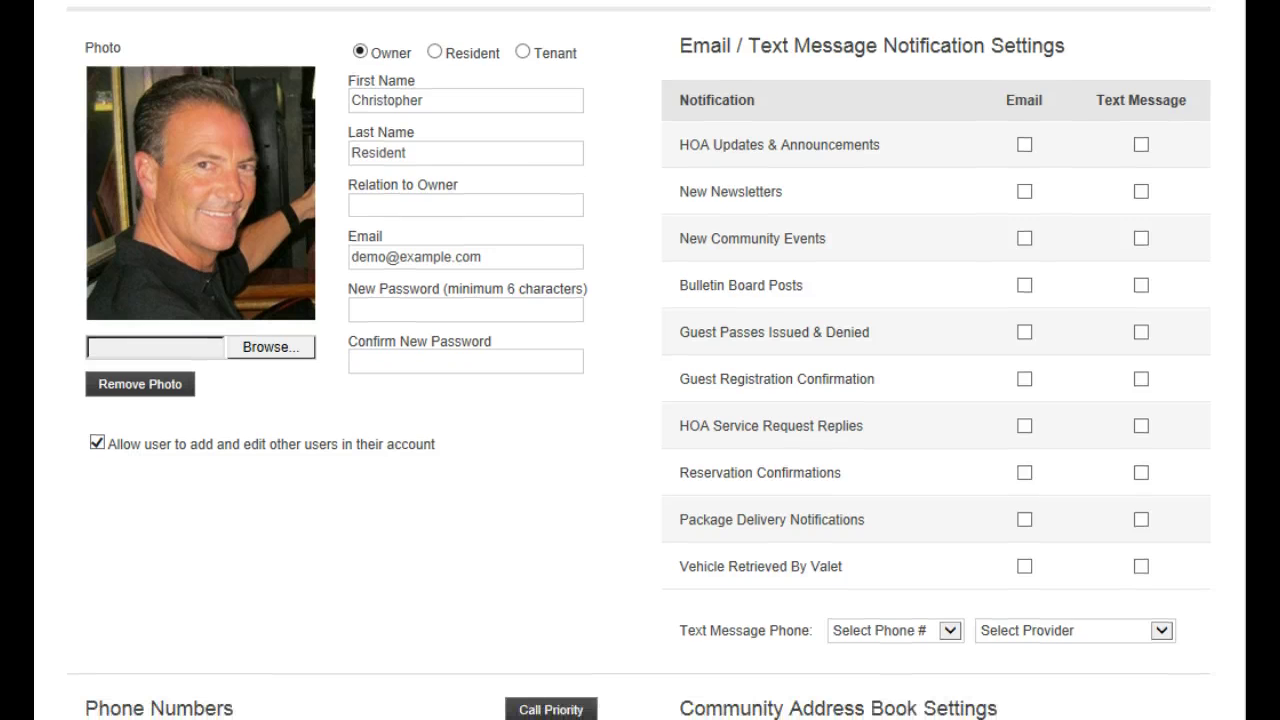
drag(679, 50, 1101, 78)
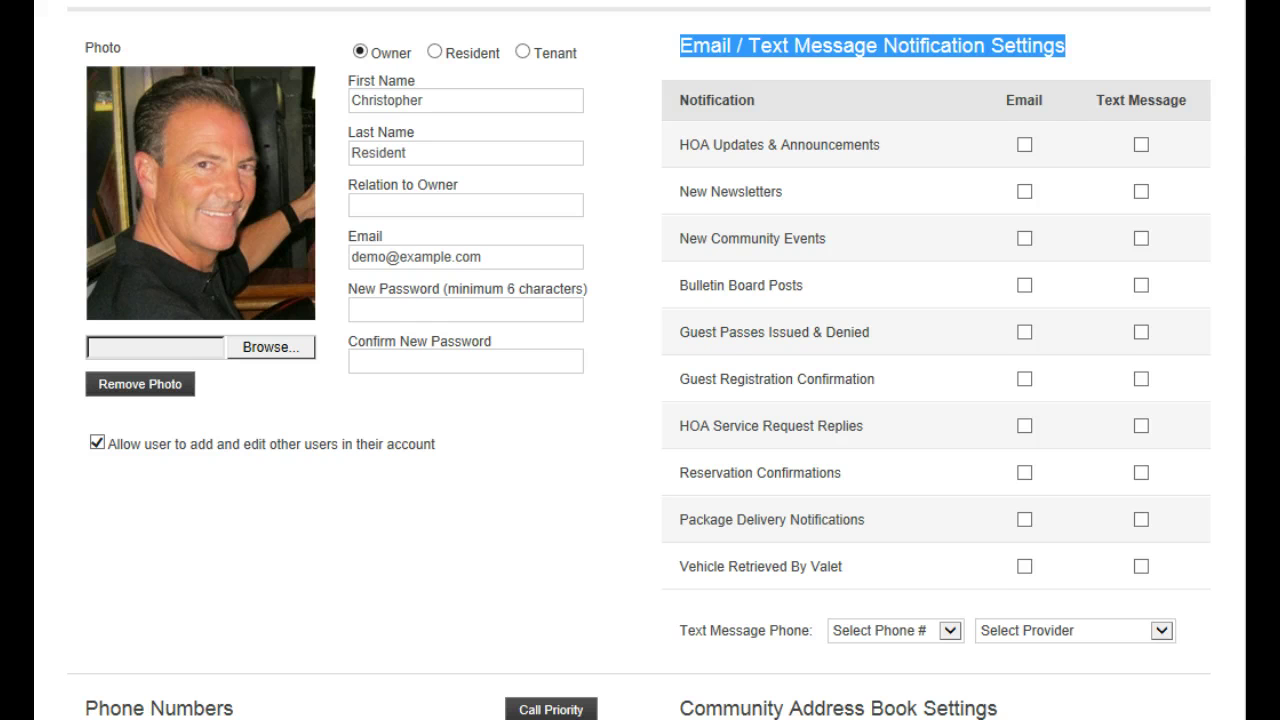
scroll(640, 360, down, 1)
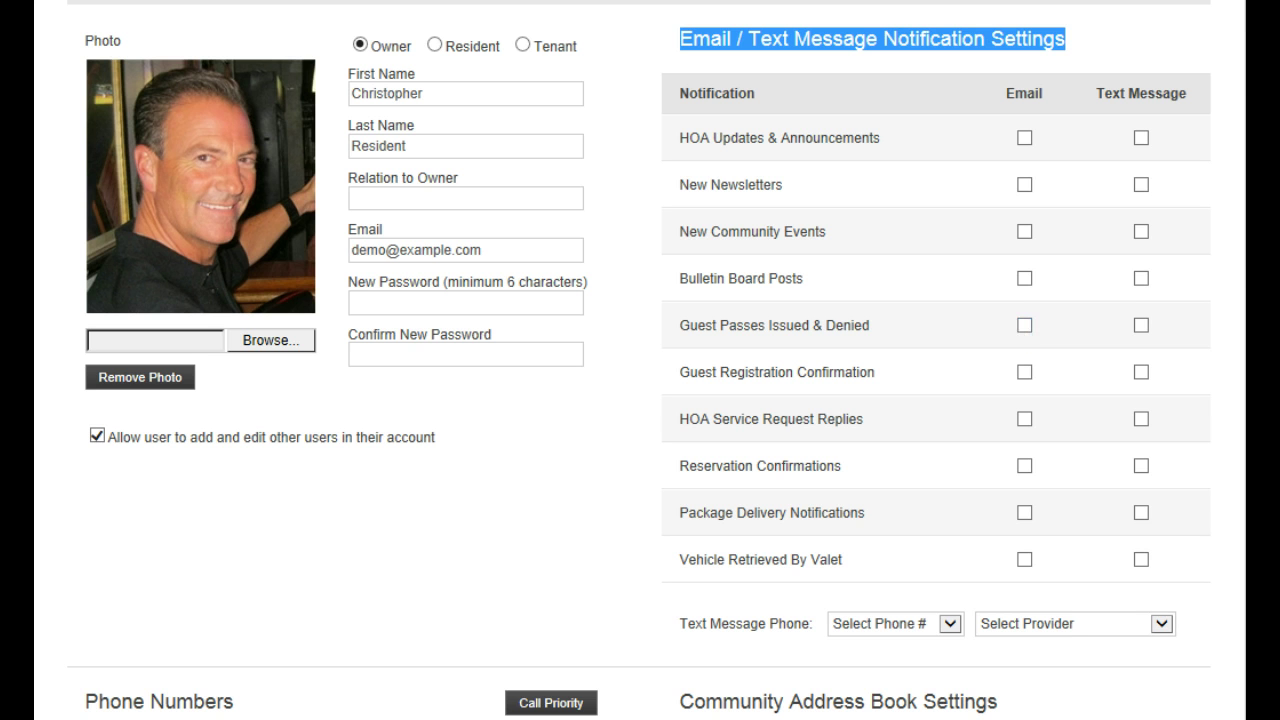
scroll(640, 360, down, 1)
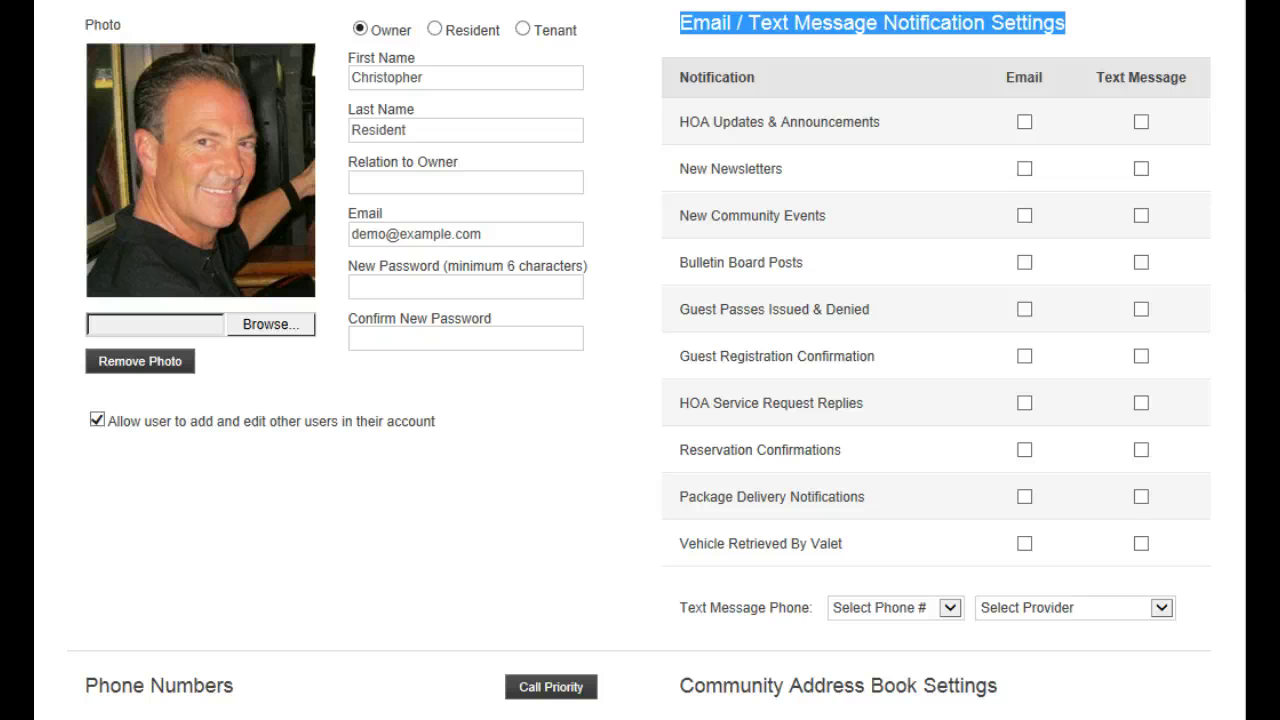
scroll(640, 360, down, 1)
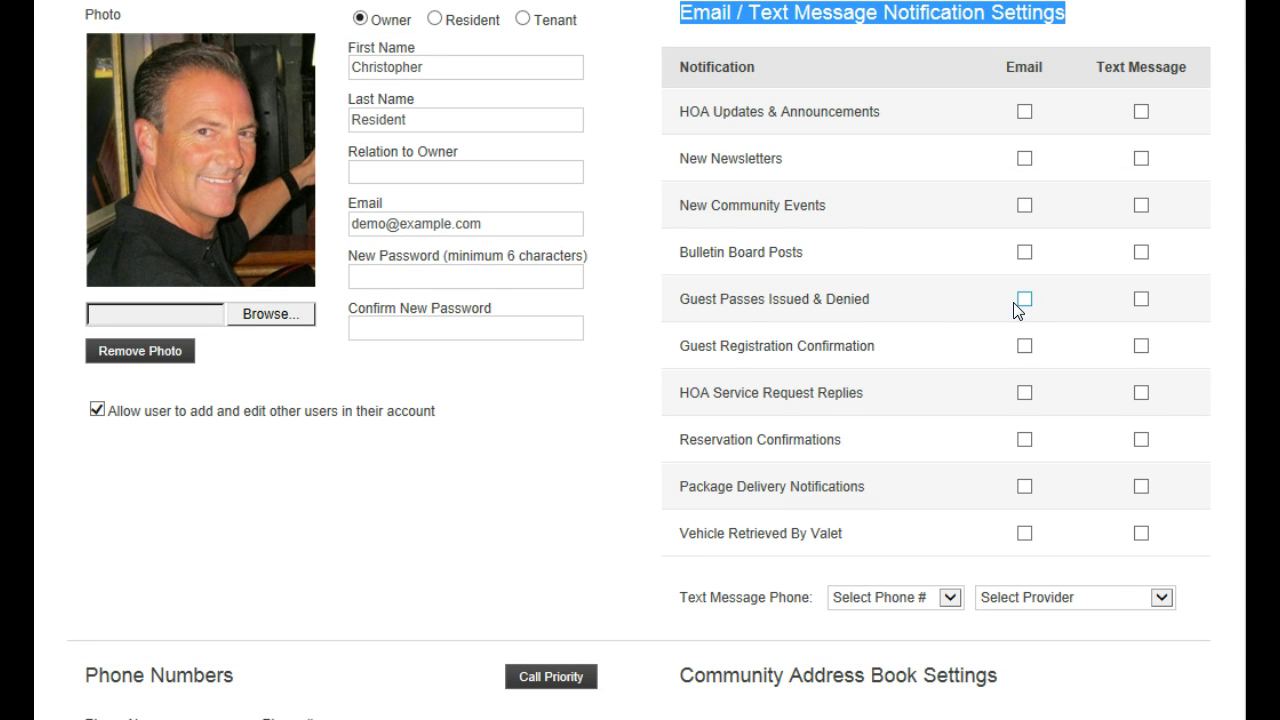
Enable email and text alerts for Guest Passes Issued & Denied, and email for Guest Registration Confirmation
drag(718, 300, 838, 303)
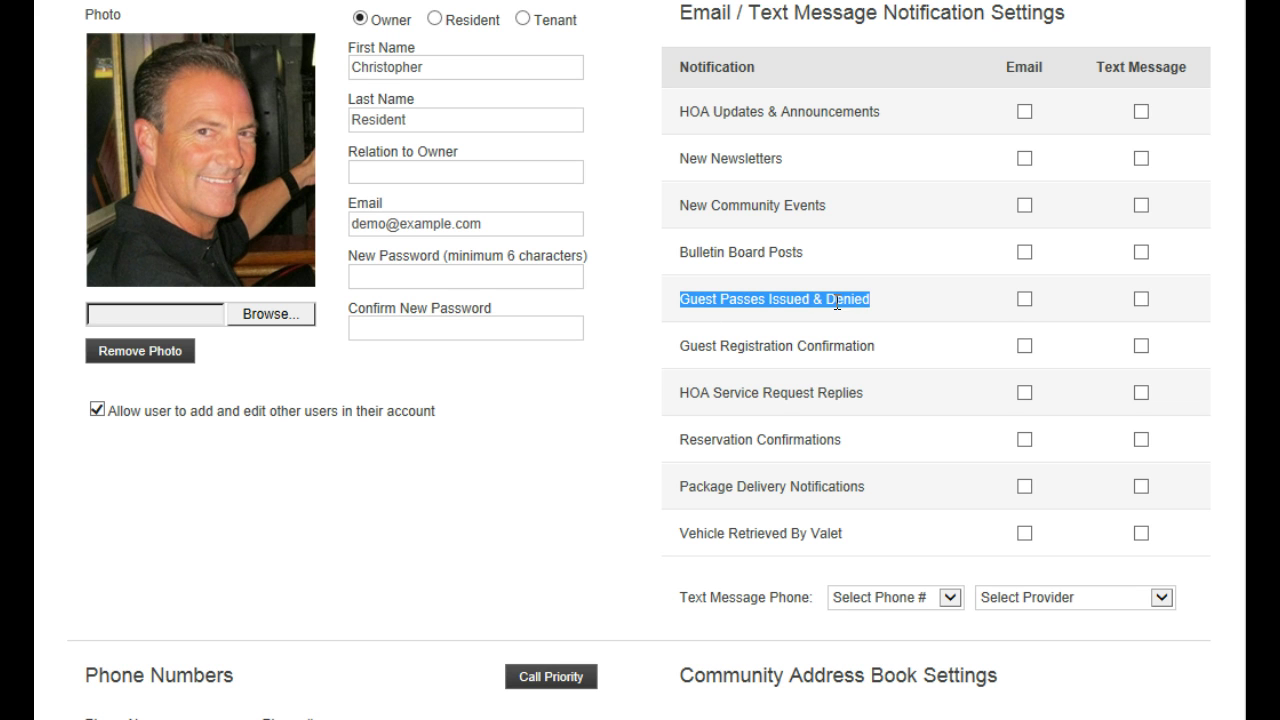
click(1026, 302)
click(1141, 300)
click(806, 347)
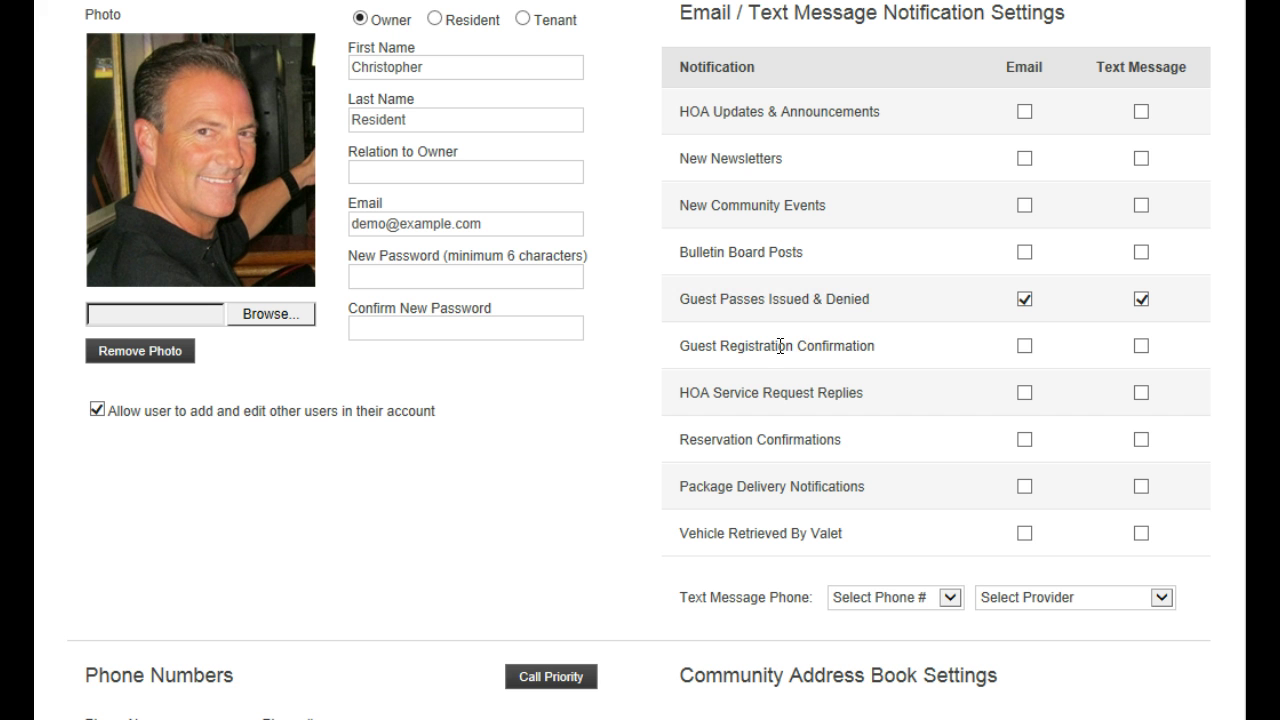
drag(683, 346, 868, 357)
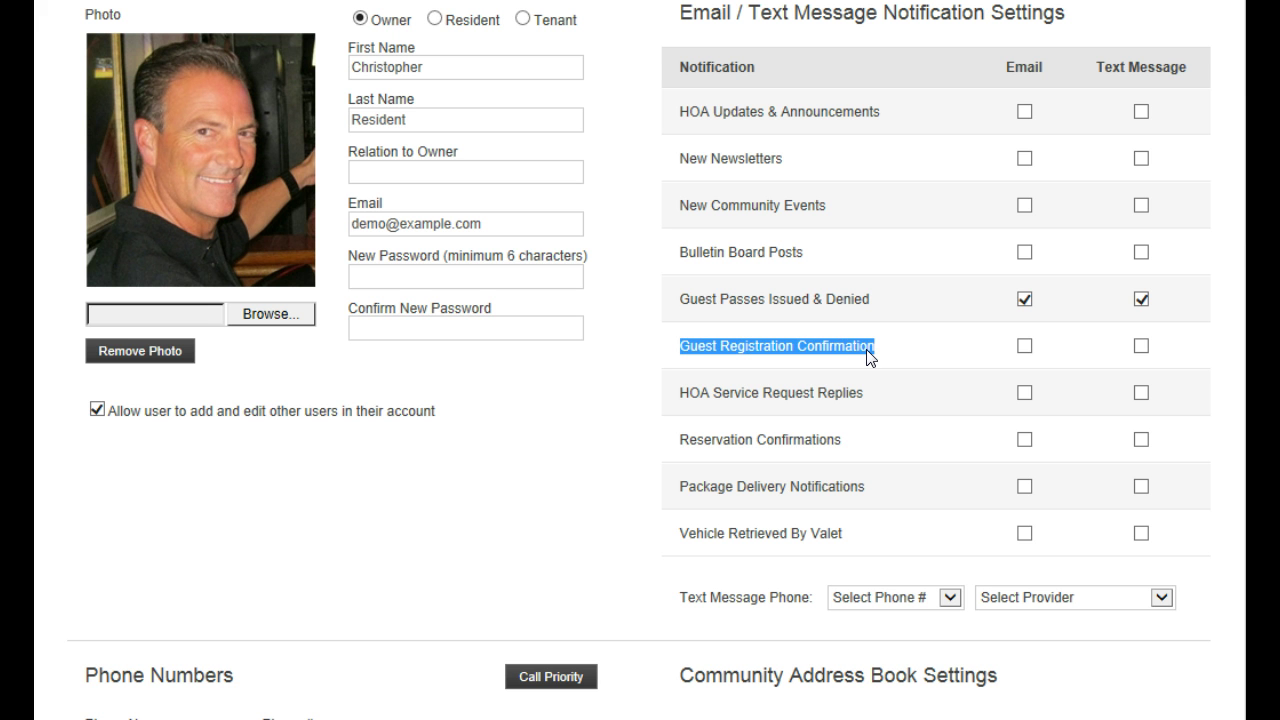
click(1024, 346)
Review the phone numbers, then close Call Priority with the cell number kept first
scroll(898, 541, down, 3)
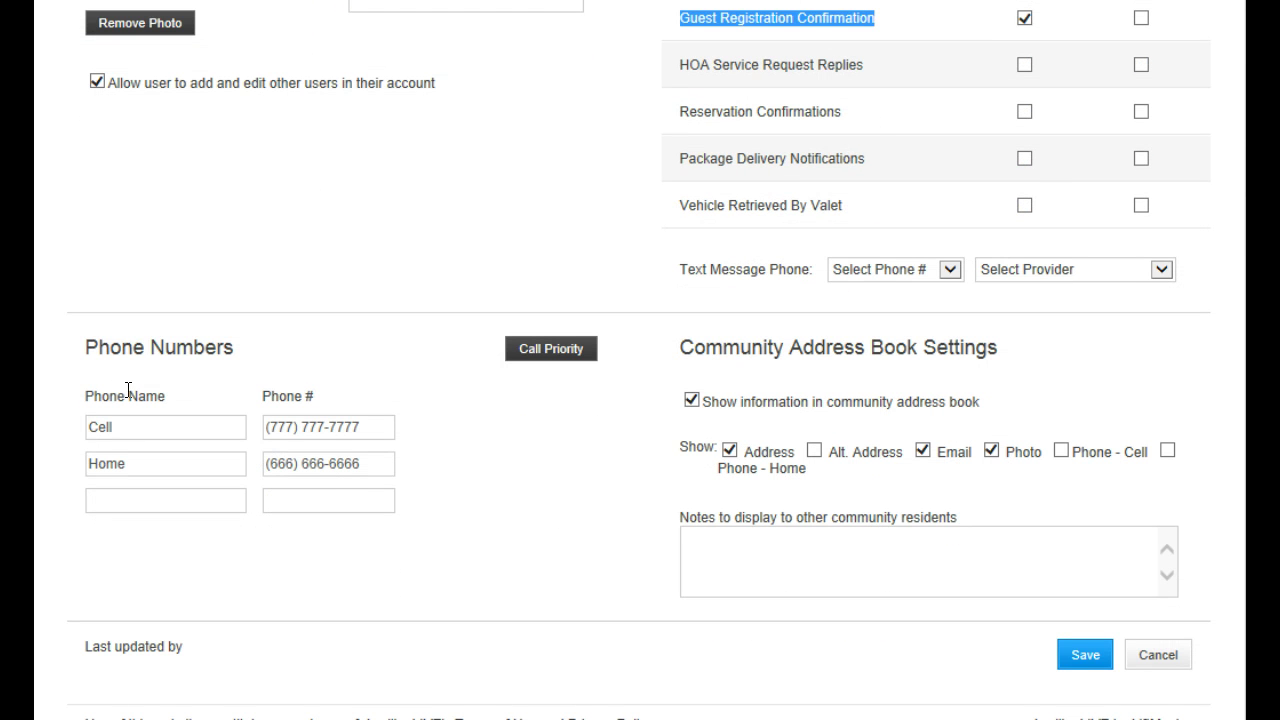
drag(86, 347, 234, 348)
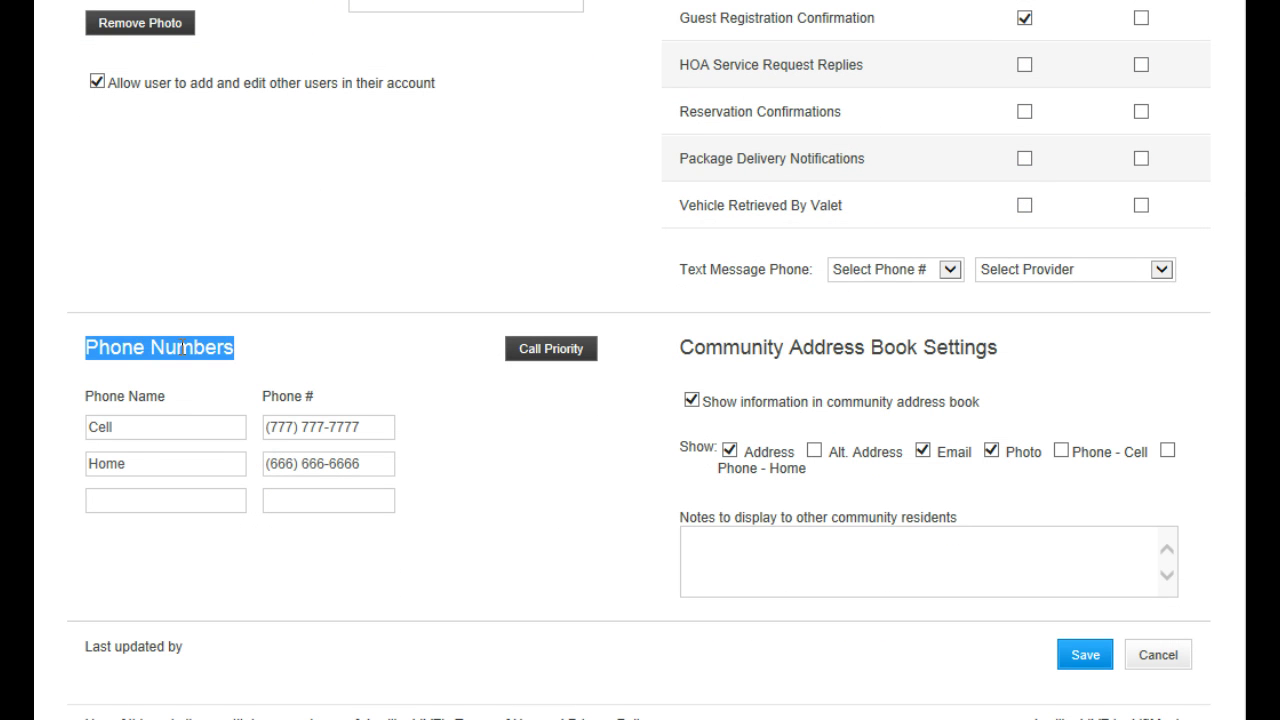
double_click(118, 426)
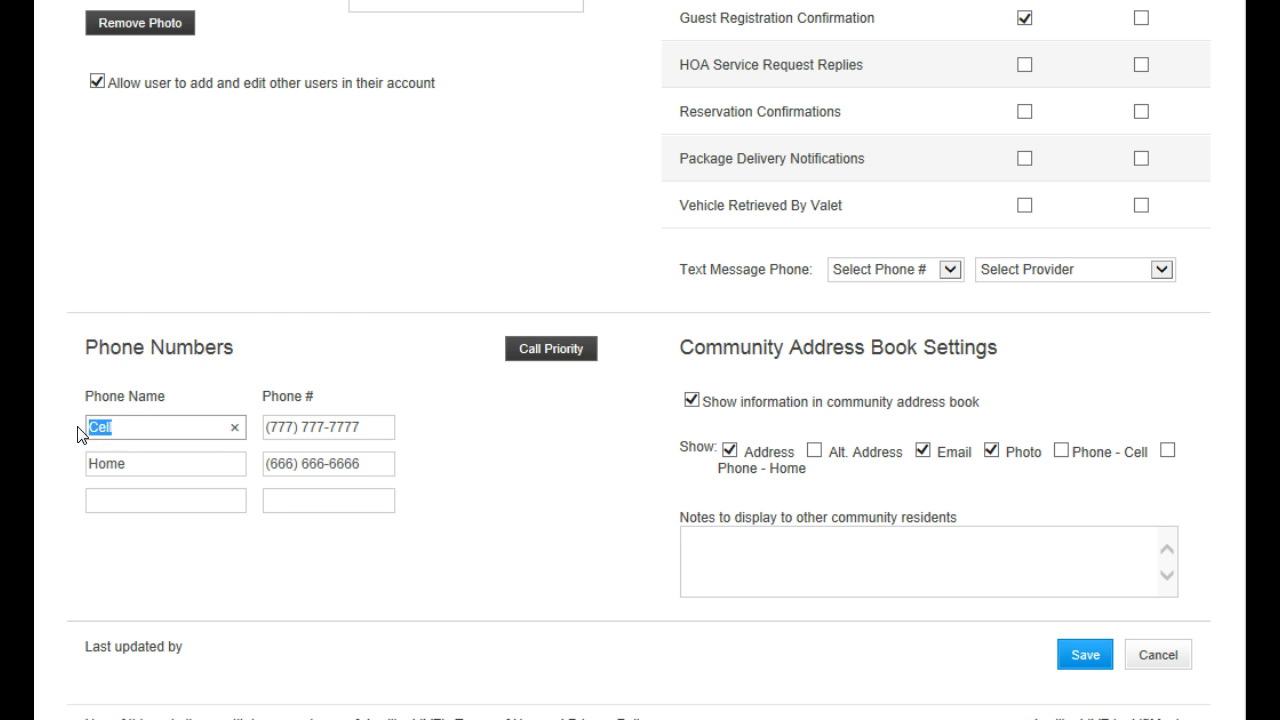
click(371, 428)
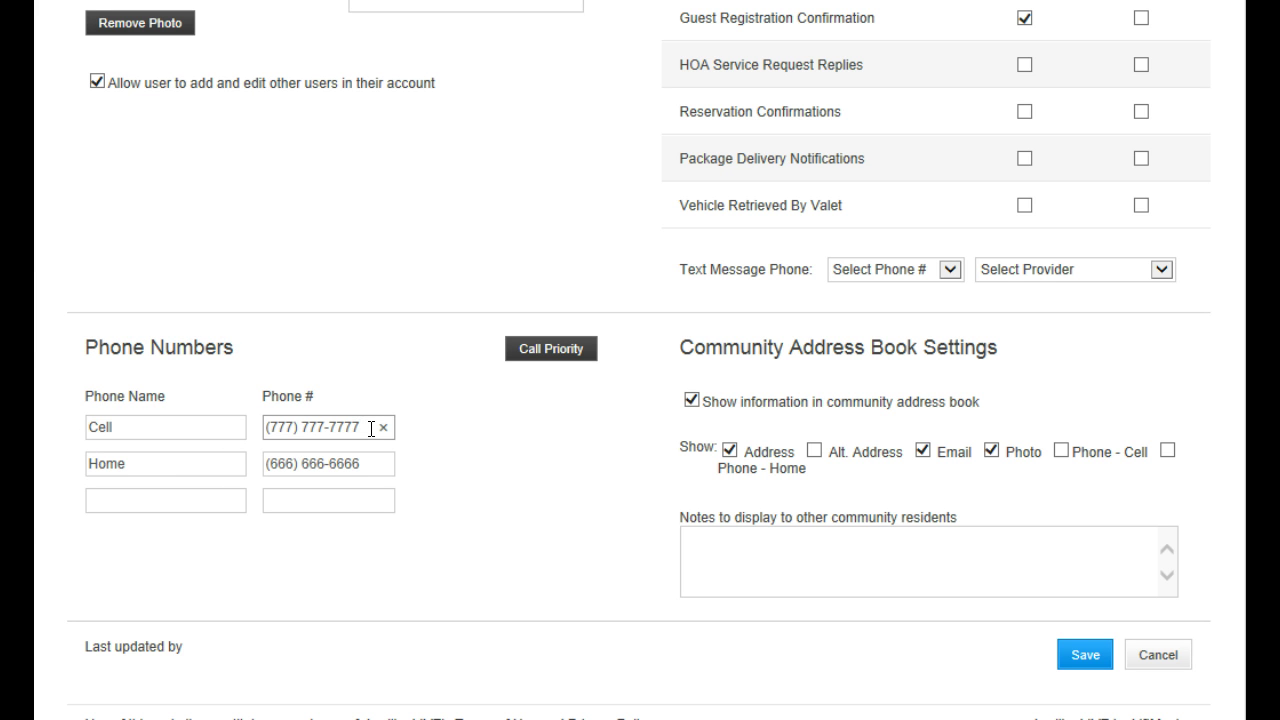
click(550, 352)
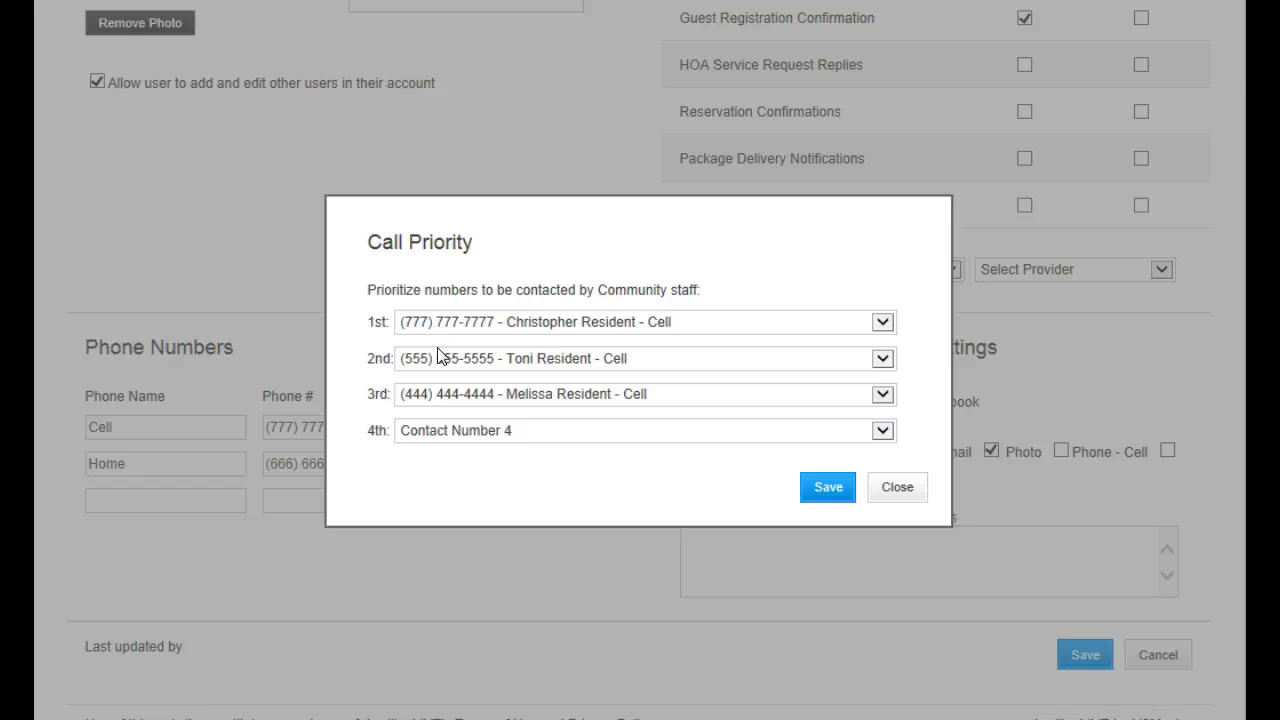
click(880, 323)
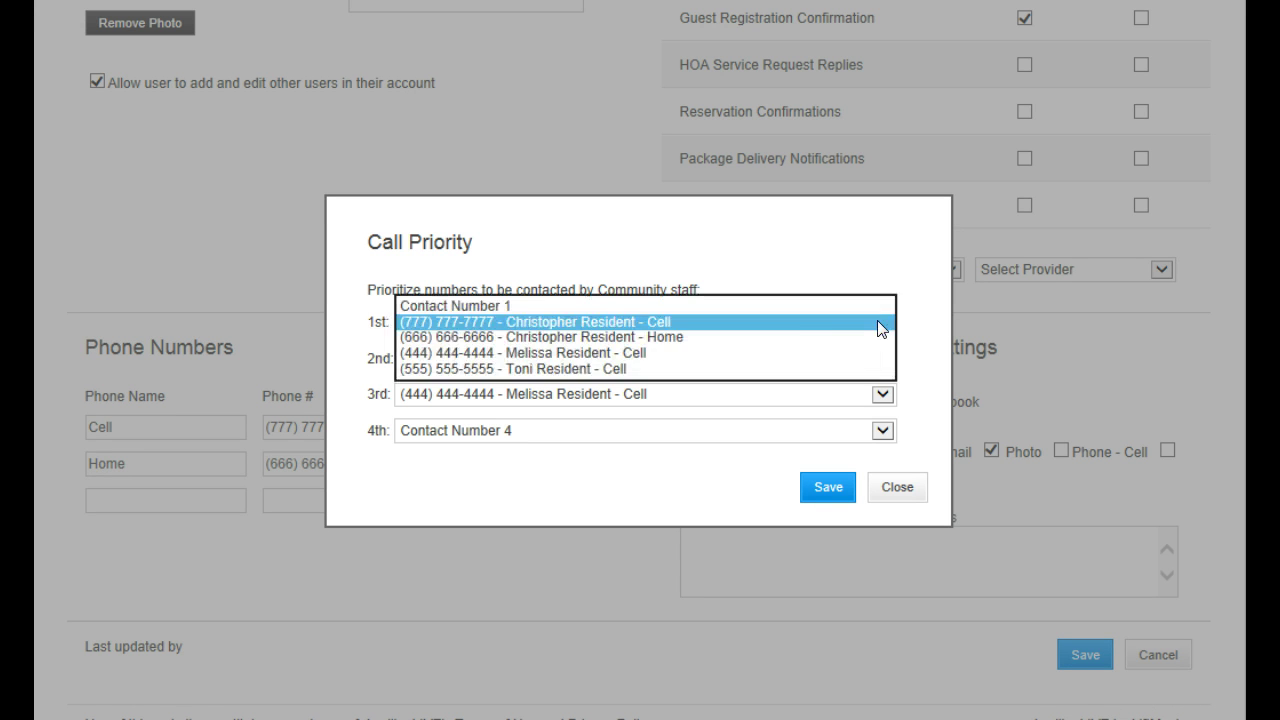
click(815, 322)
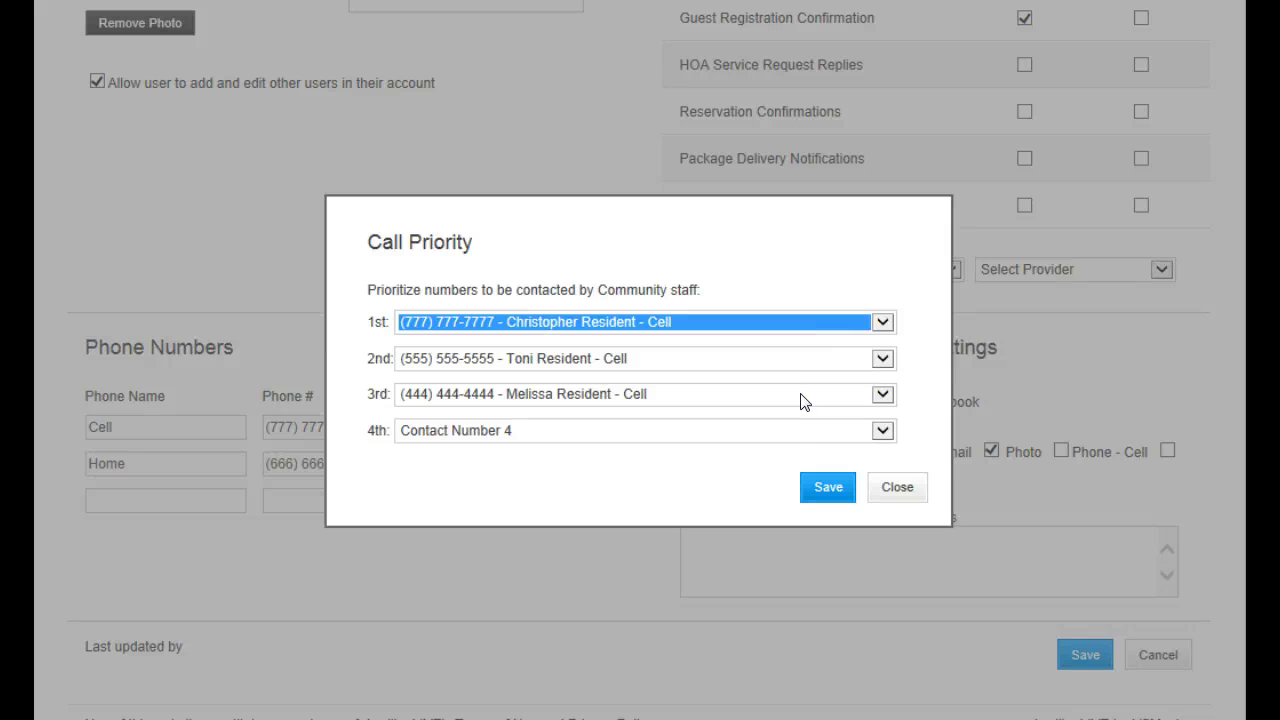
click(900, 490)
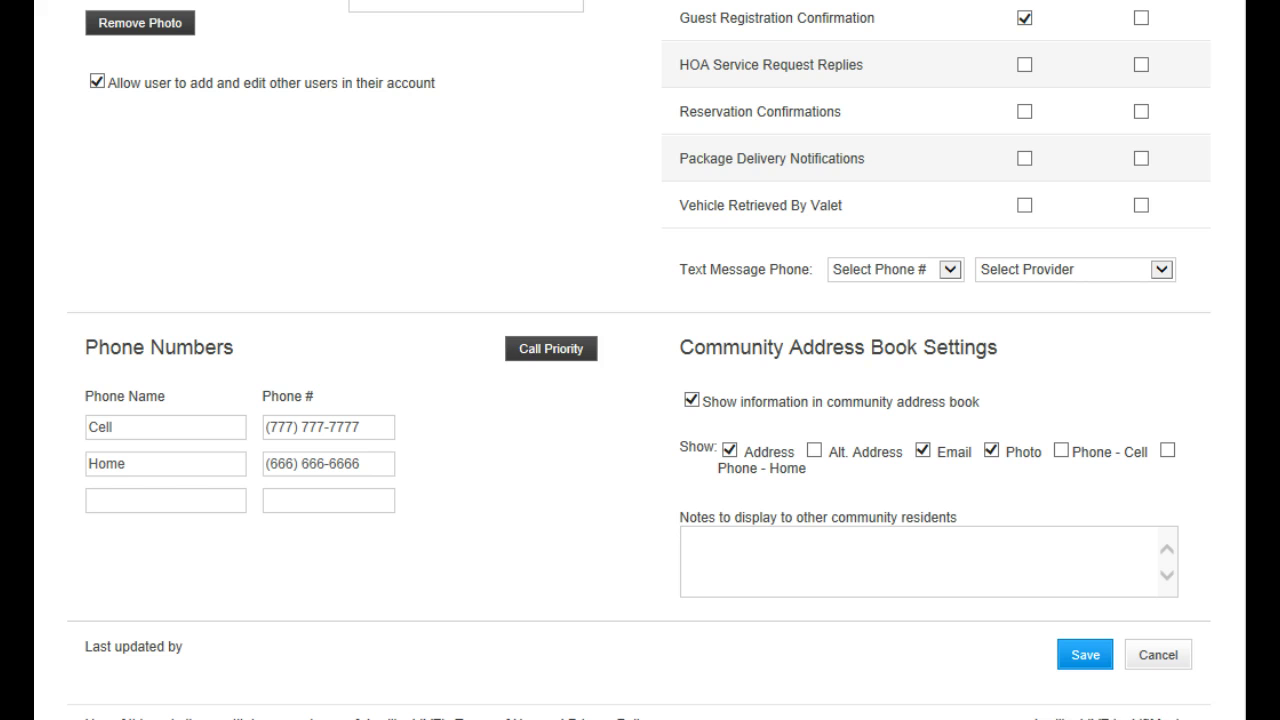
Send text message alerts to the cell number with AT&T as the provider
scroll(640, 360, up, 3)
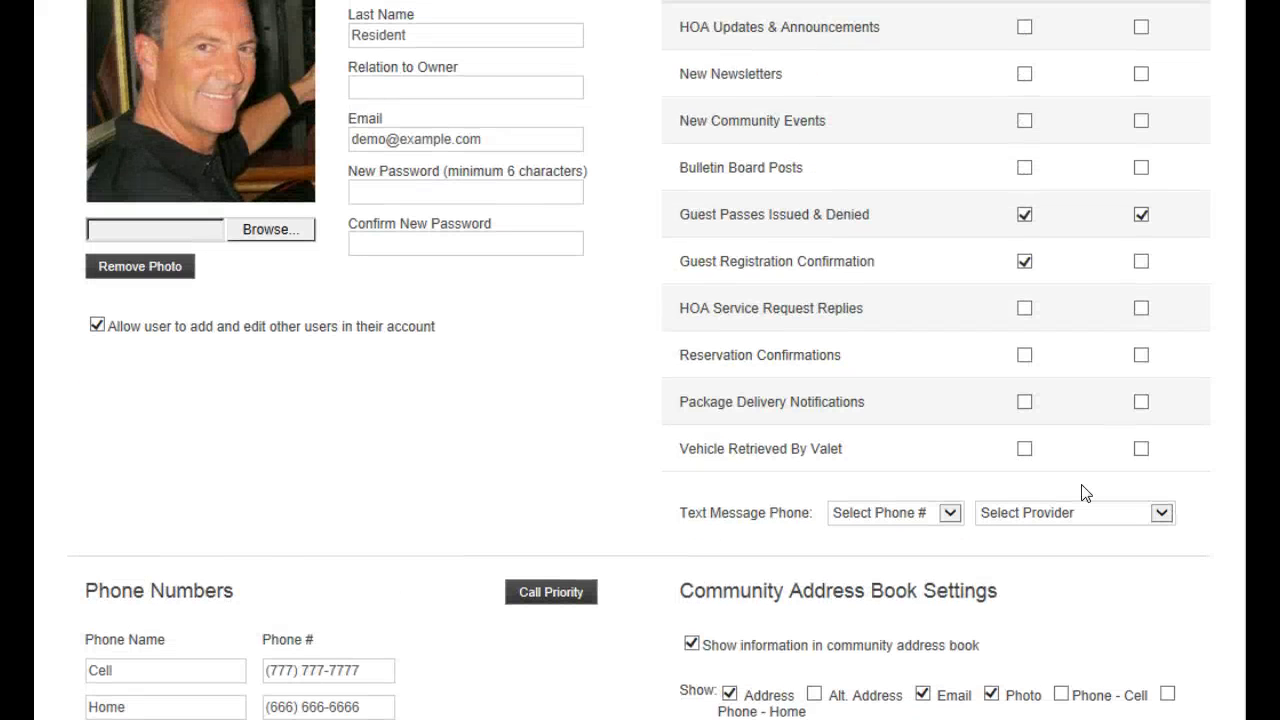
click(949, 514)
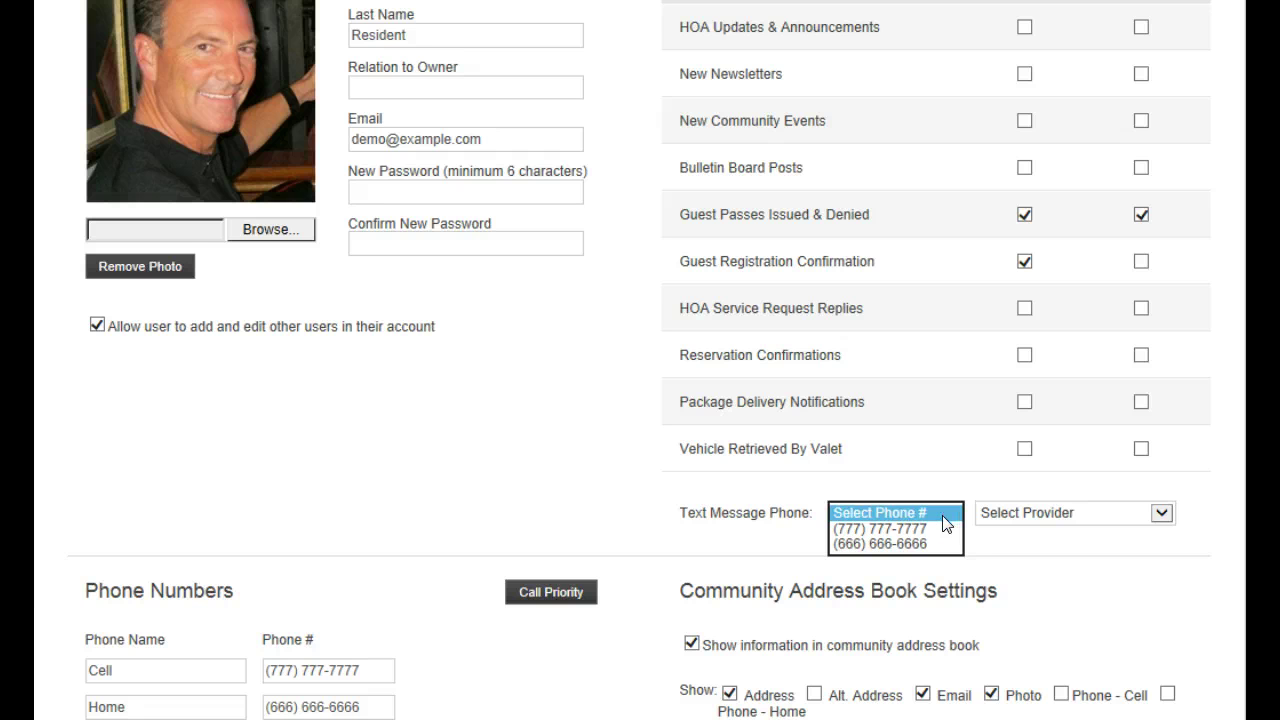
click(922, 529)
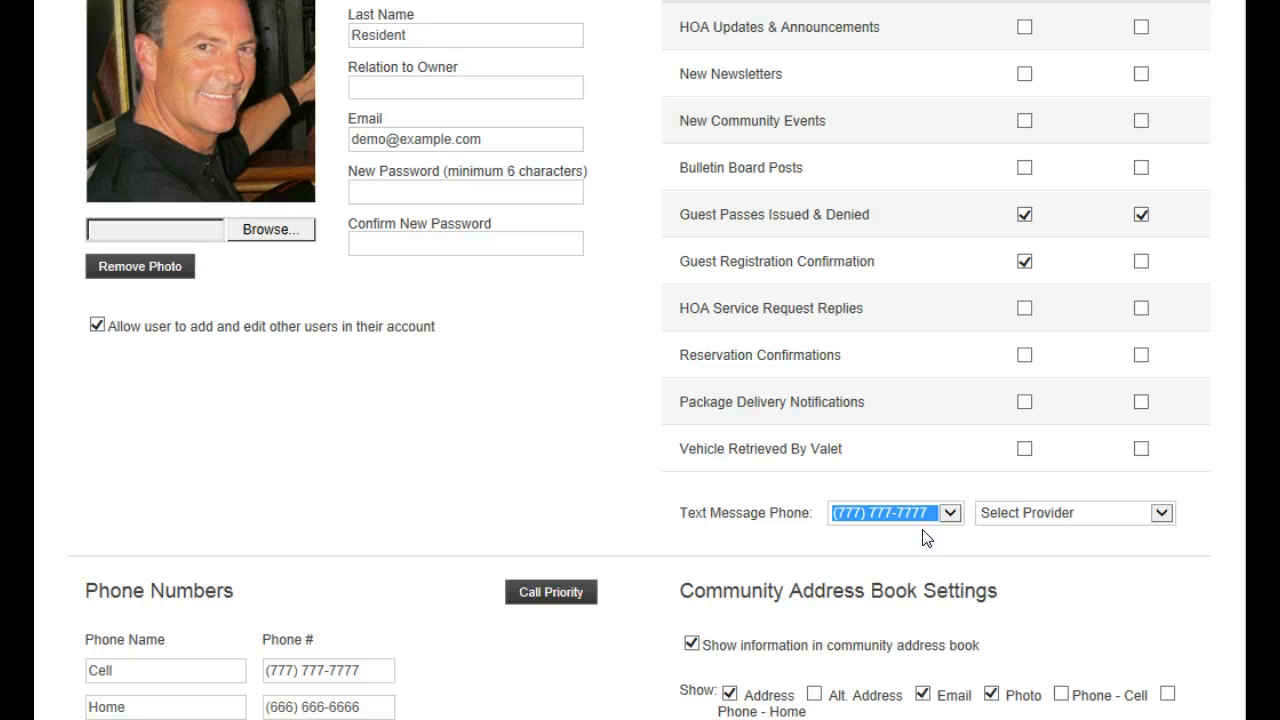
click(1036, 514)
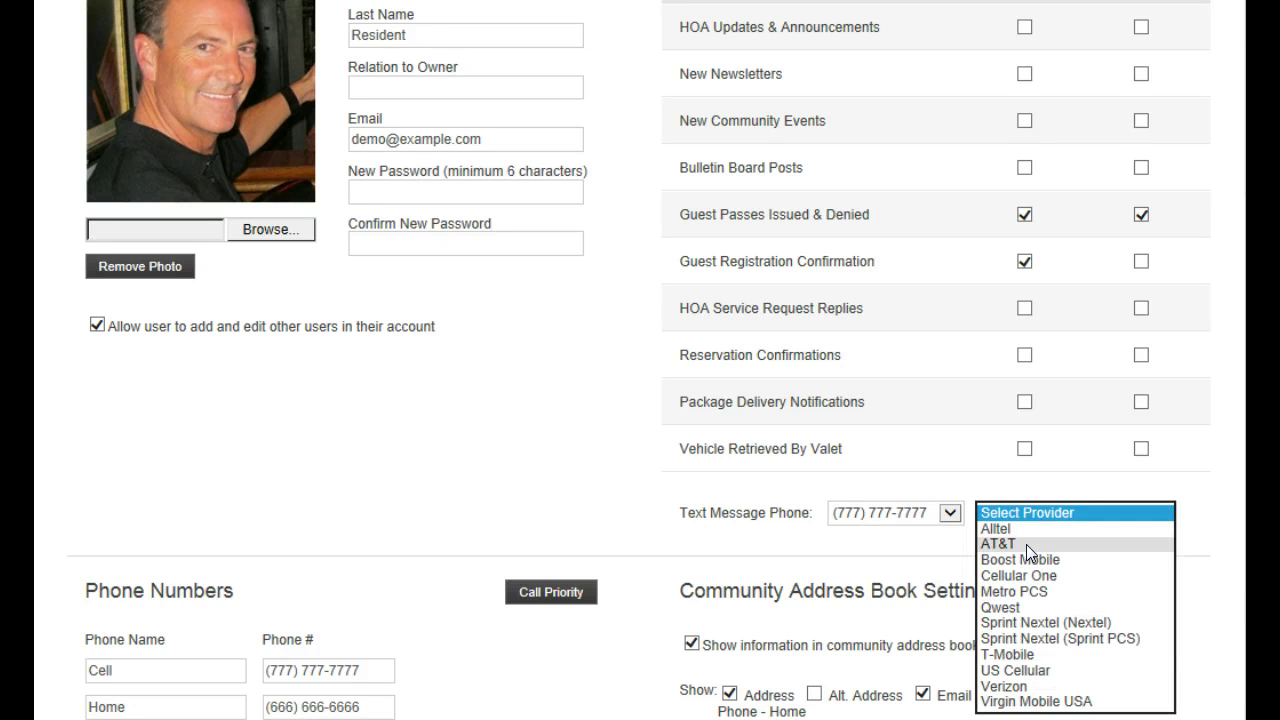
click(1026, 544)
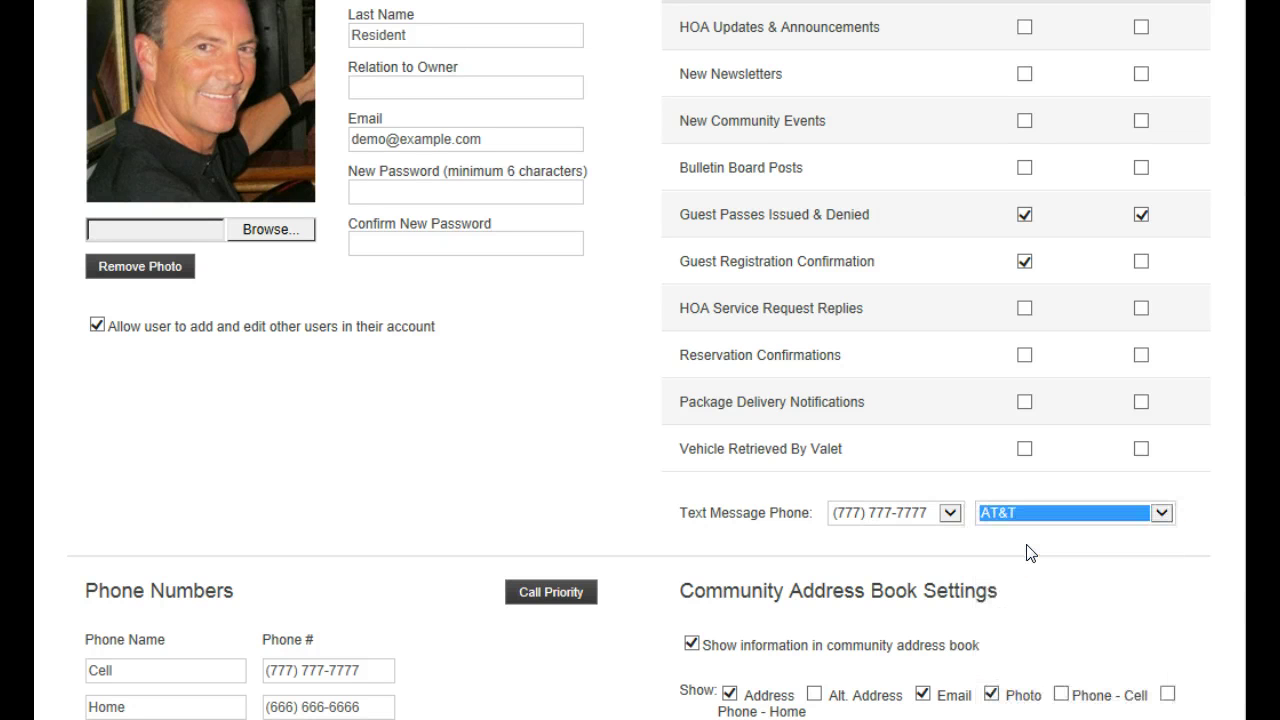
click(1228, 508)
Keep the household listed in the community address book sharing only the address, and save
scroll(1216, 498, down, 2)
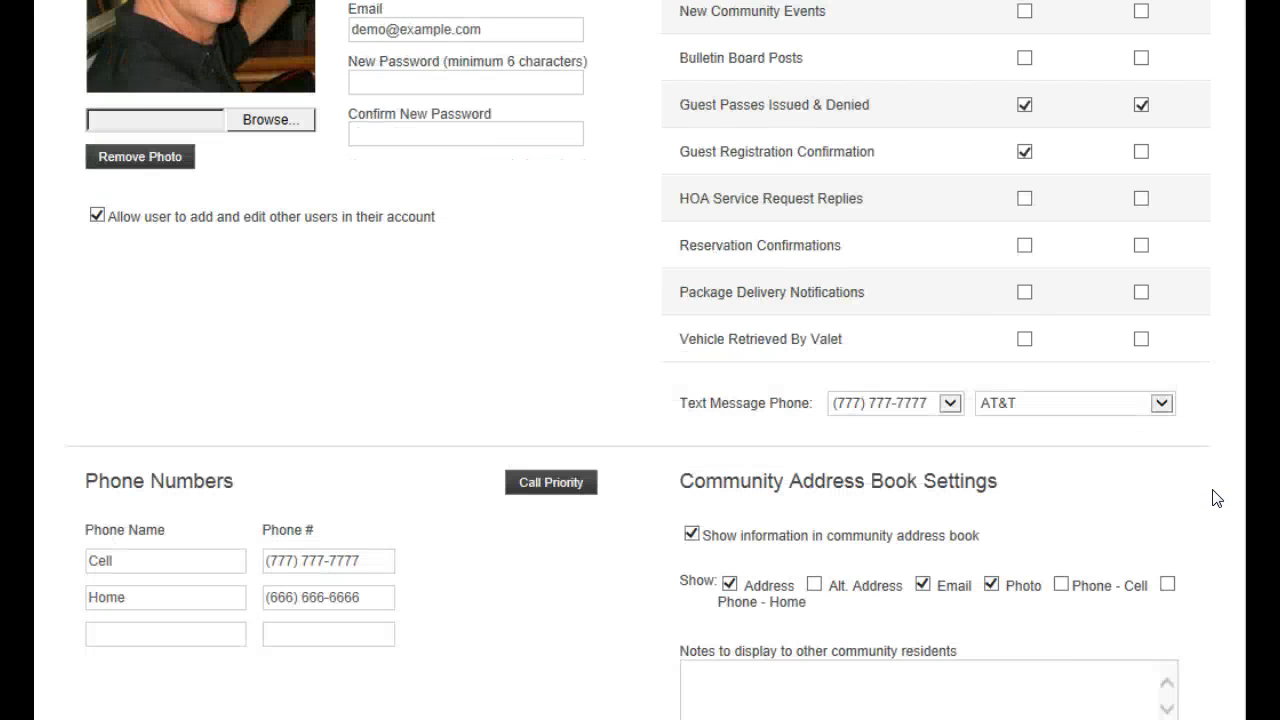
scroll(1216, 498, down, 3)
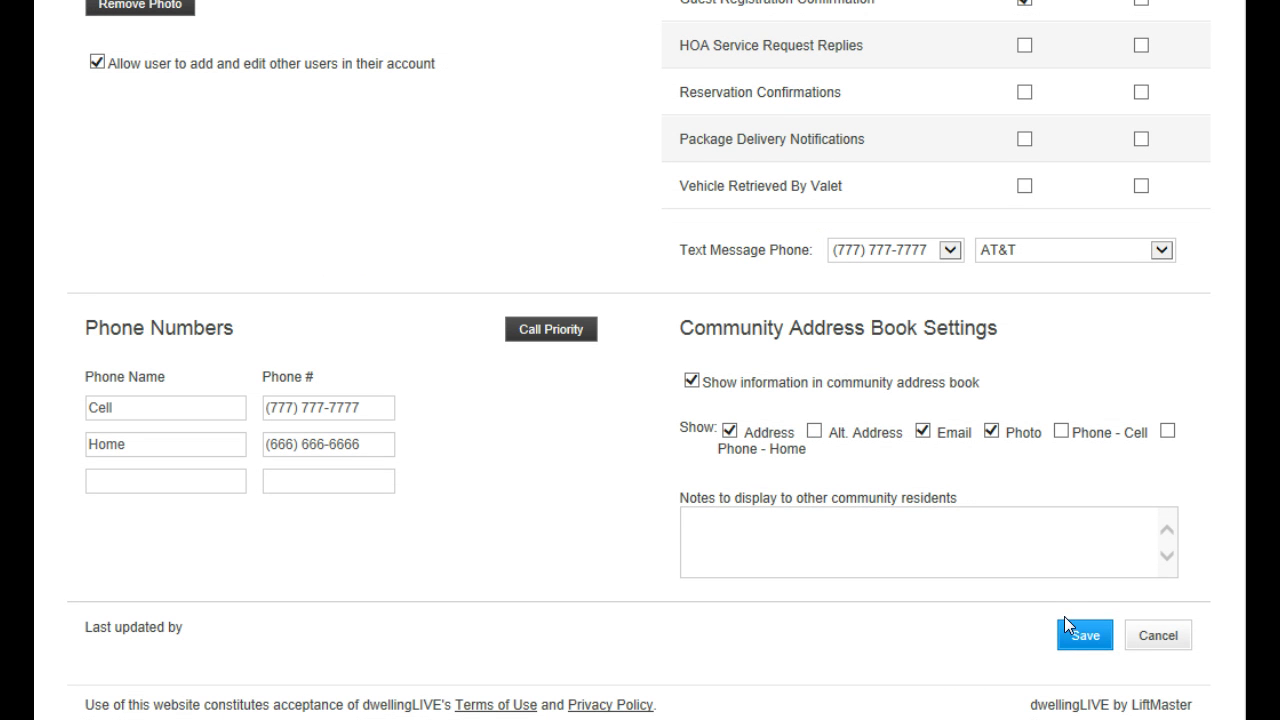
drag(684, 328, 994, 340)
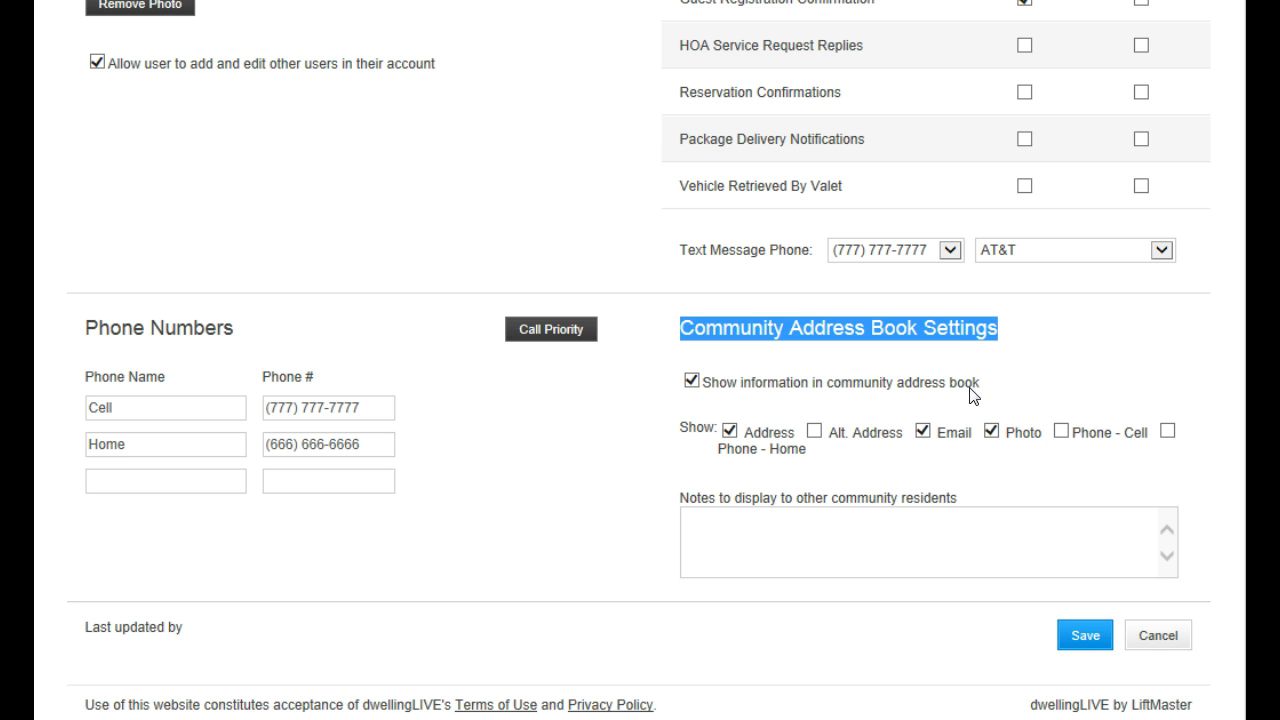
click(691, 382)
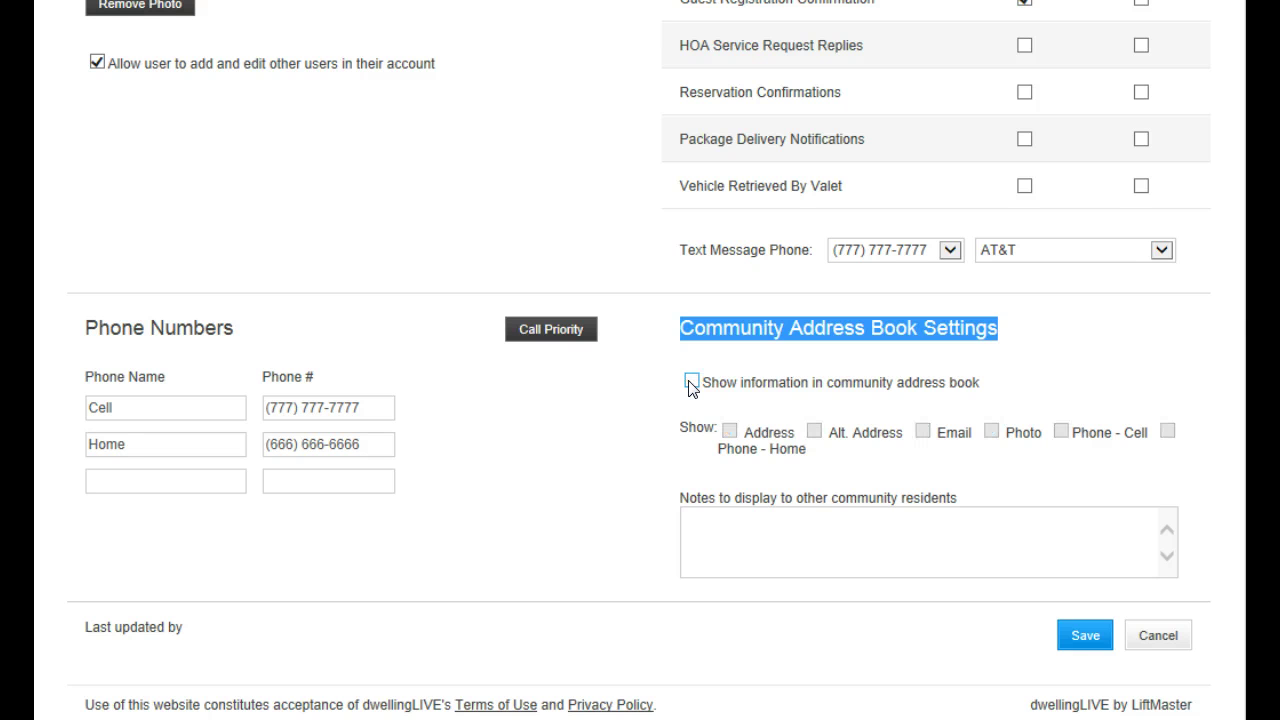
click(691, 382)
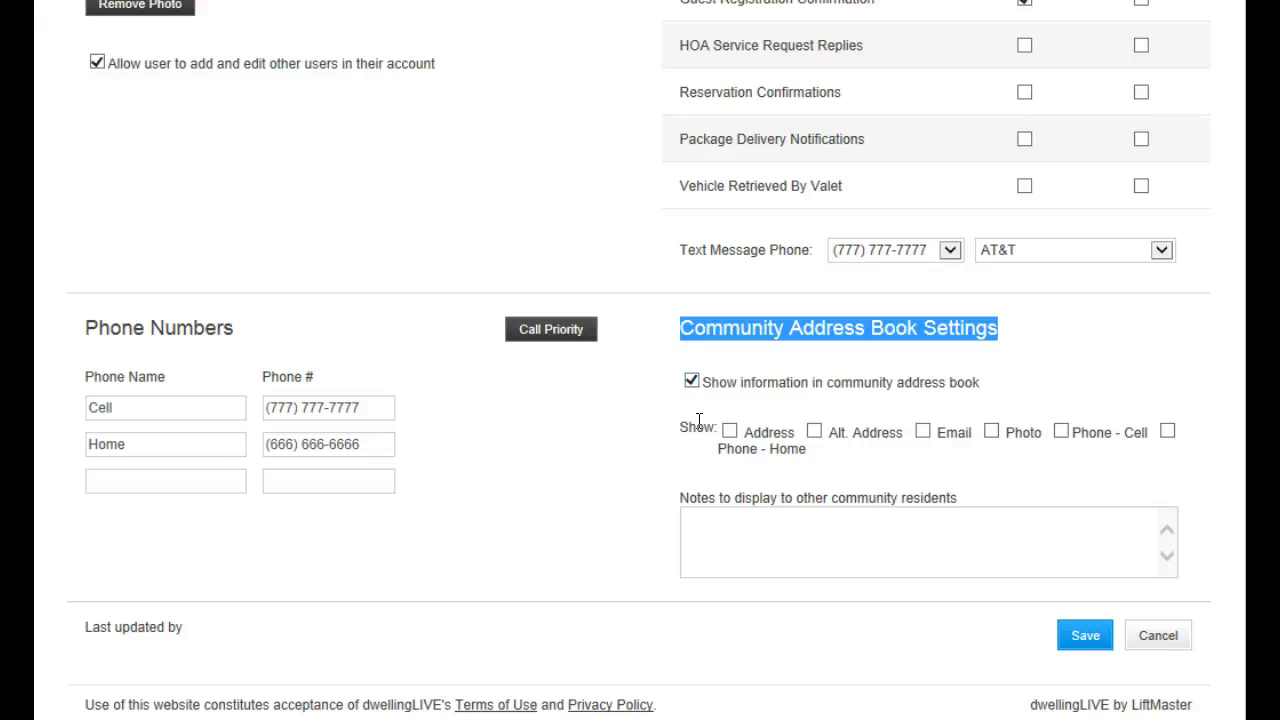
click(730, 434)
click(1080, 638)
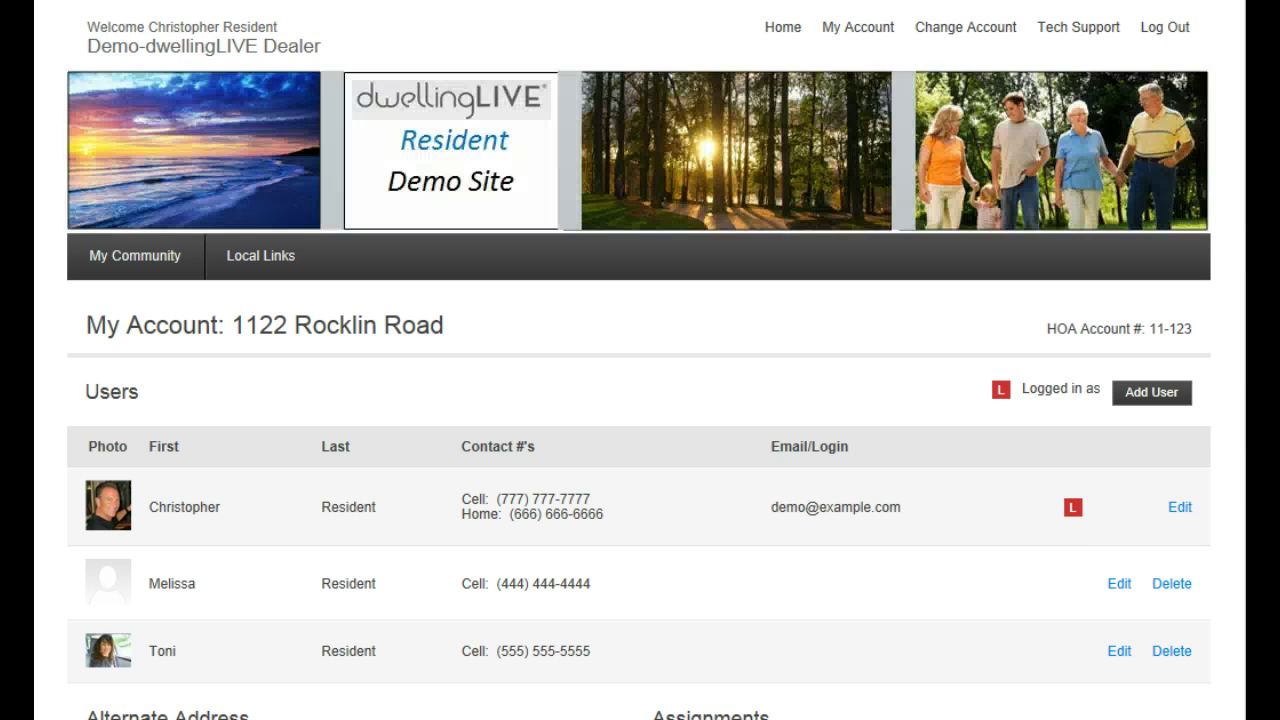
Review the Users list, highlighting the logged-in user's row
scroll(640, 400, down, 2)
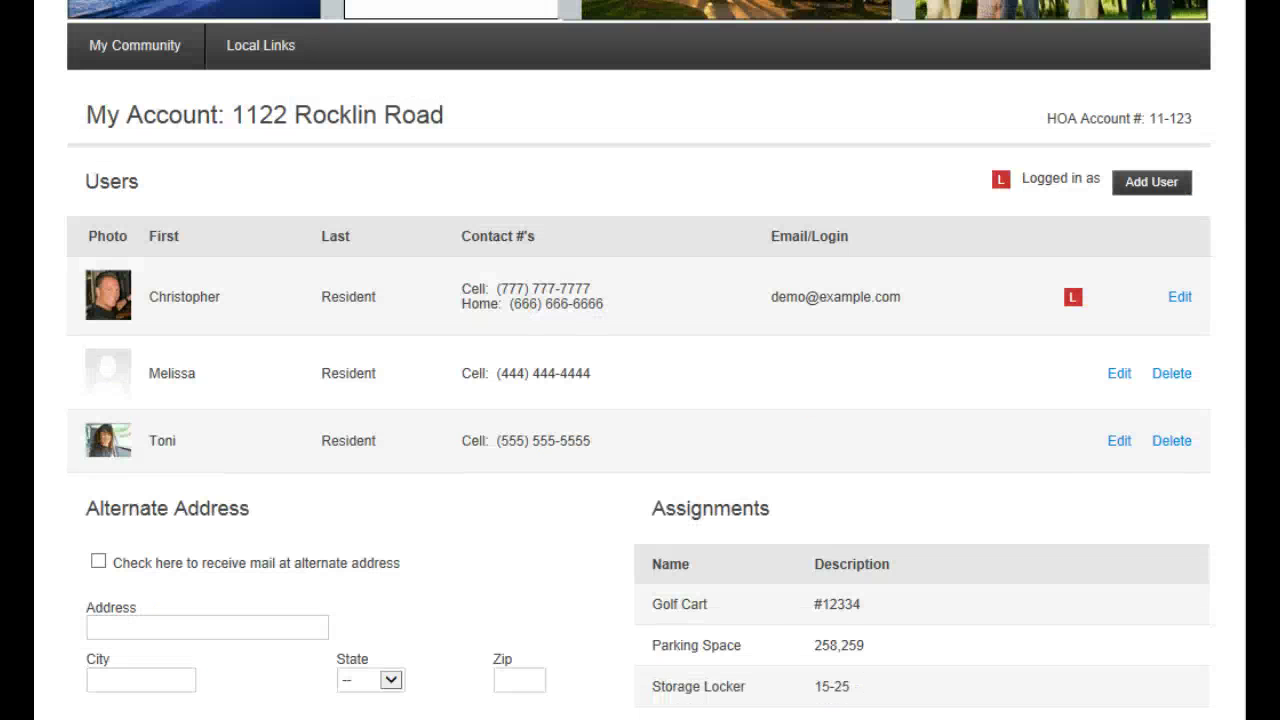
drag(80, 290, 1200, 300)
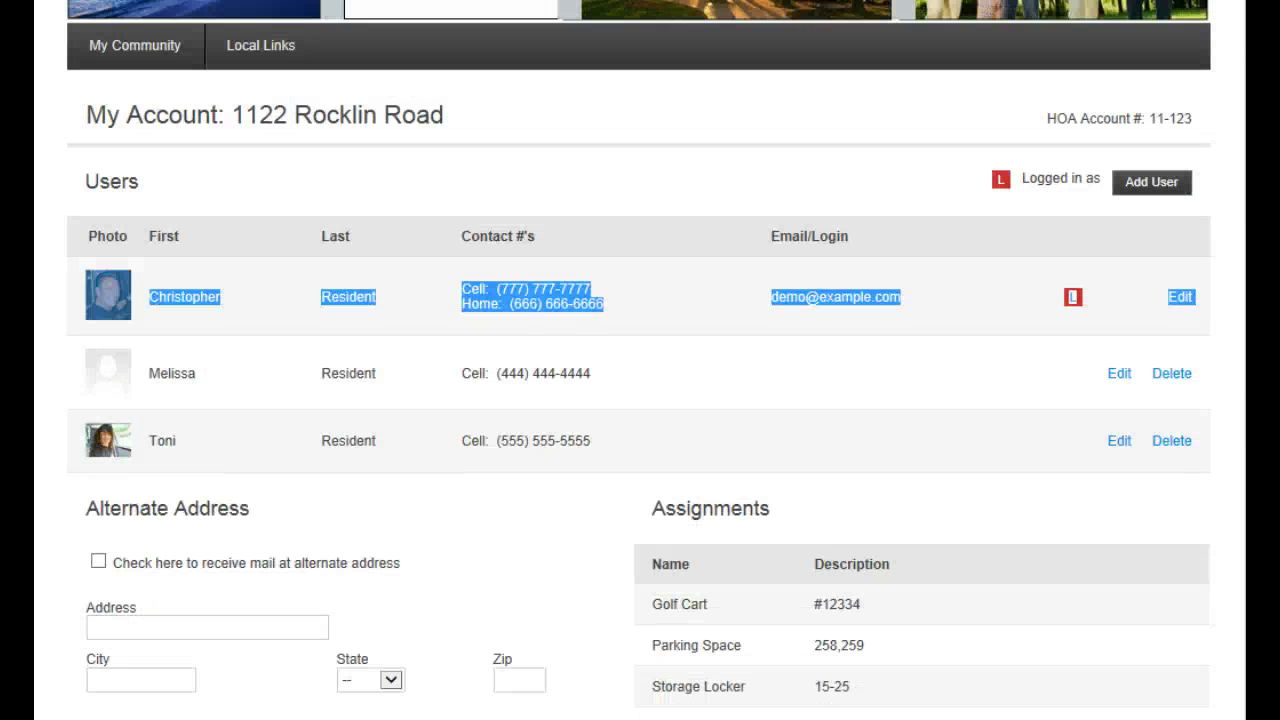
scroll(640, 400, up, 2)
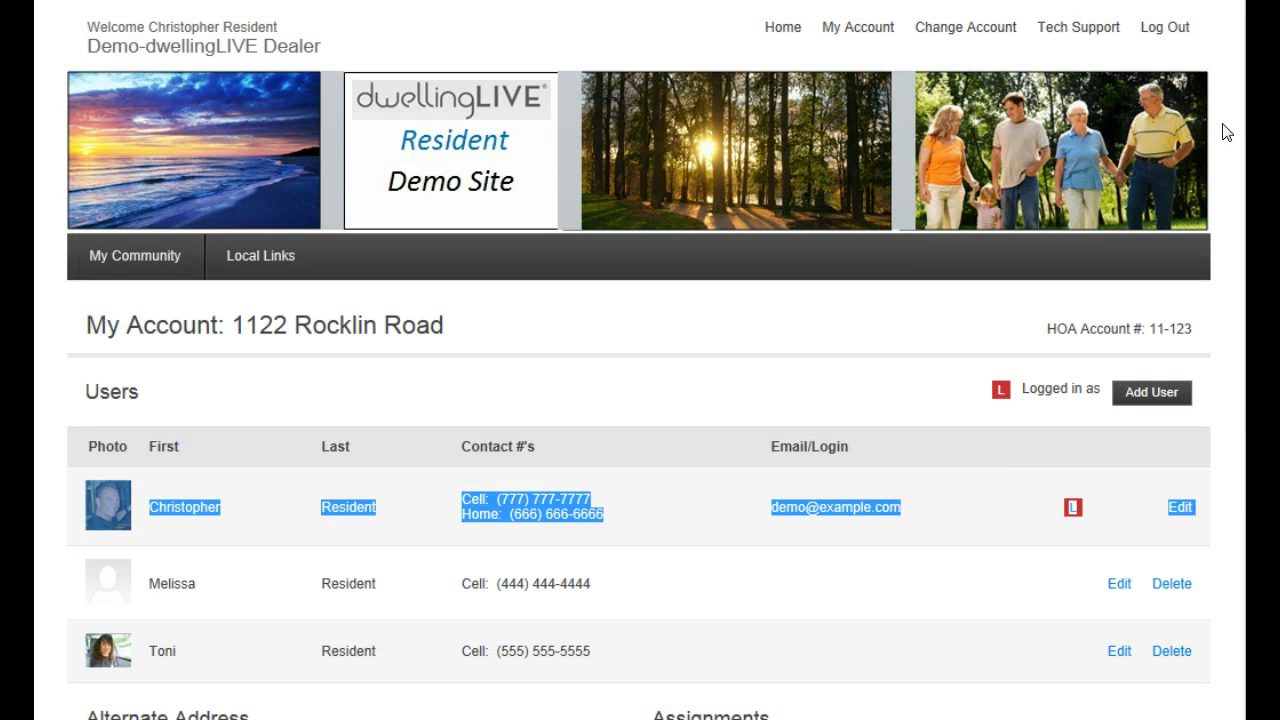
Visit Tech Support and look through the How do I? question list without choosing one
click(1072, 35)
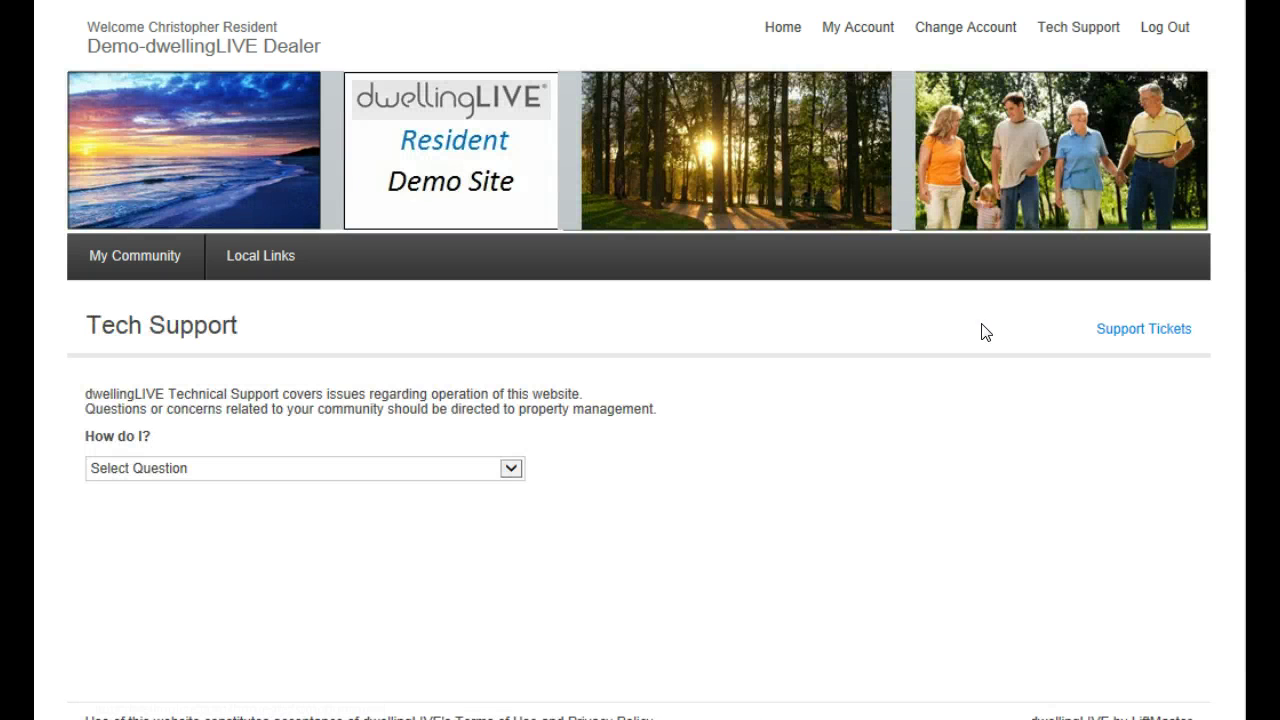
click(511, 469)
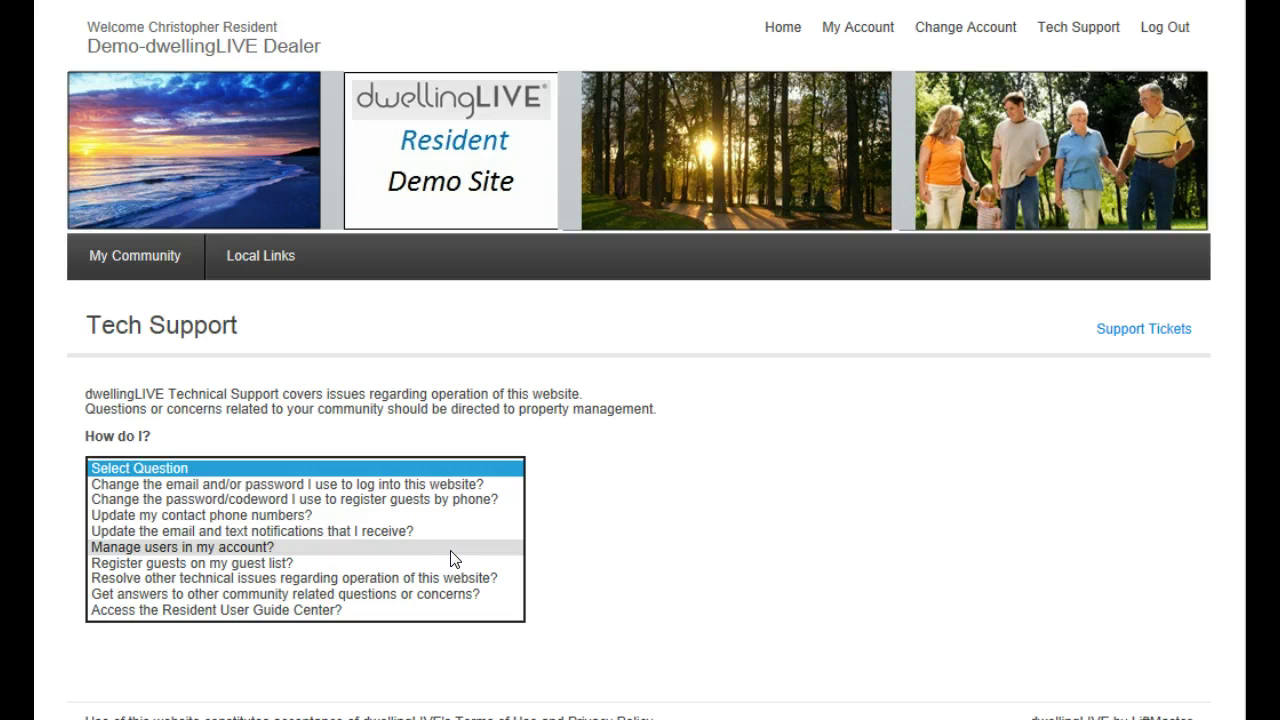
click(740, 475)
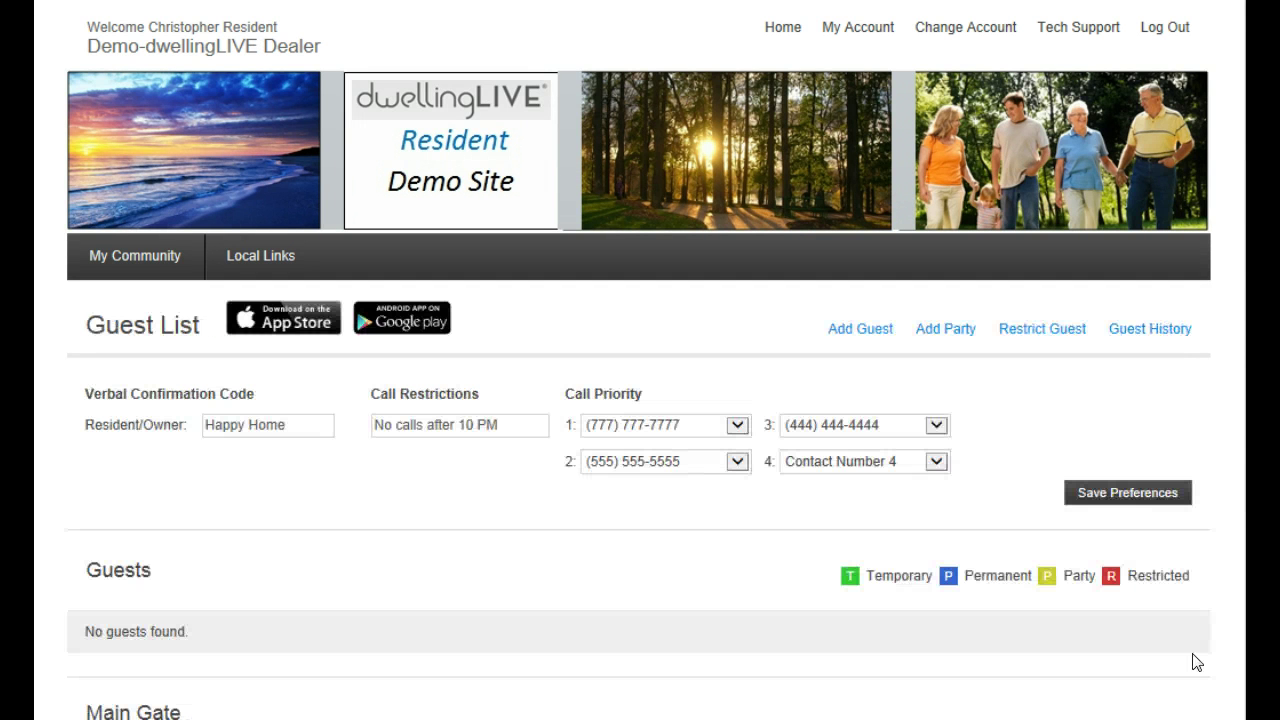
Open the Guest List and review the Verbal Confirmation Code and Call Restrictions fields
click(116, 259)
scroll(640, 400, down, 3)
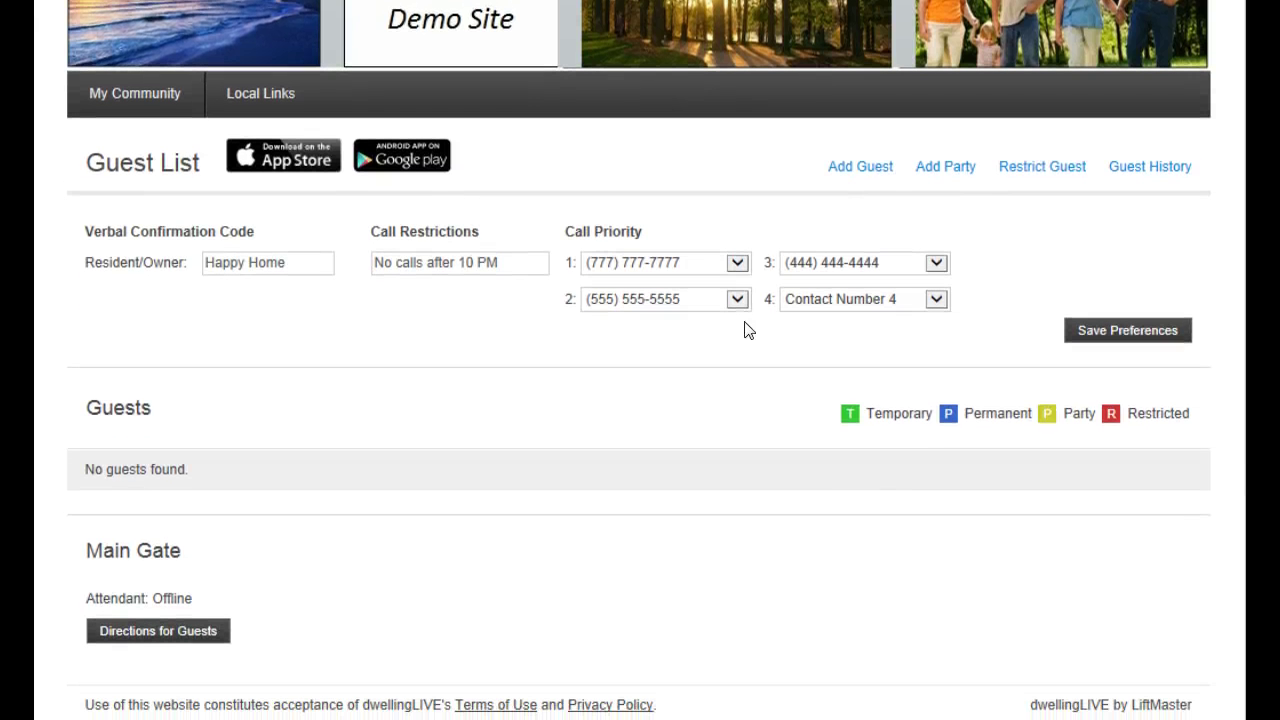
drag(87, 231, 254, 232)
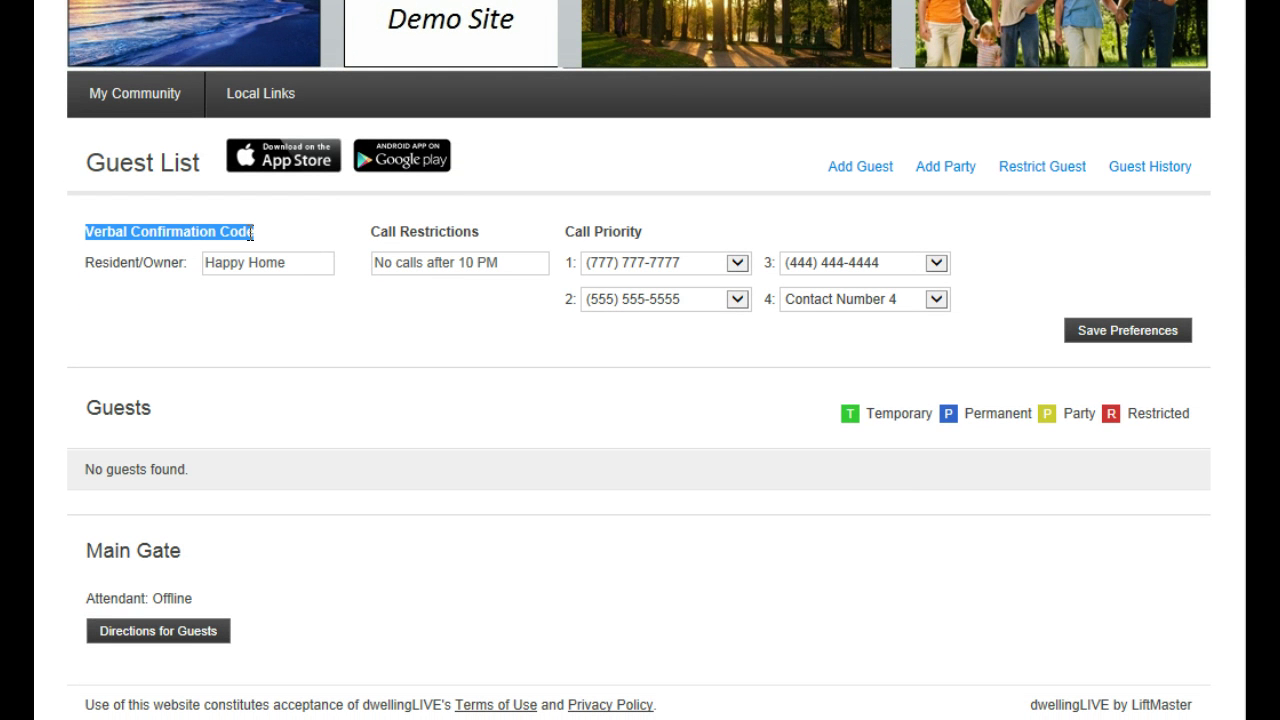
click(302, 266)
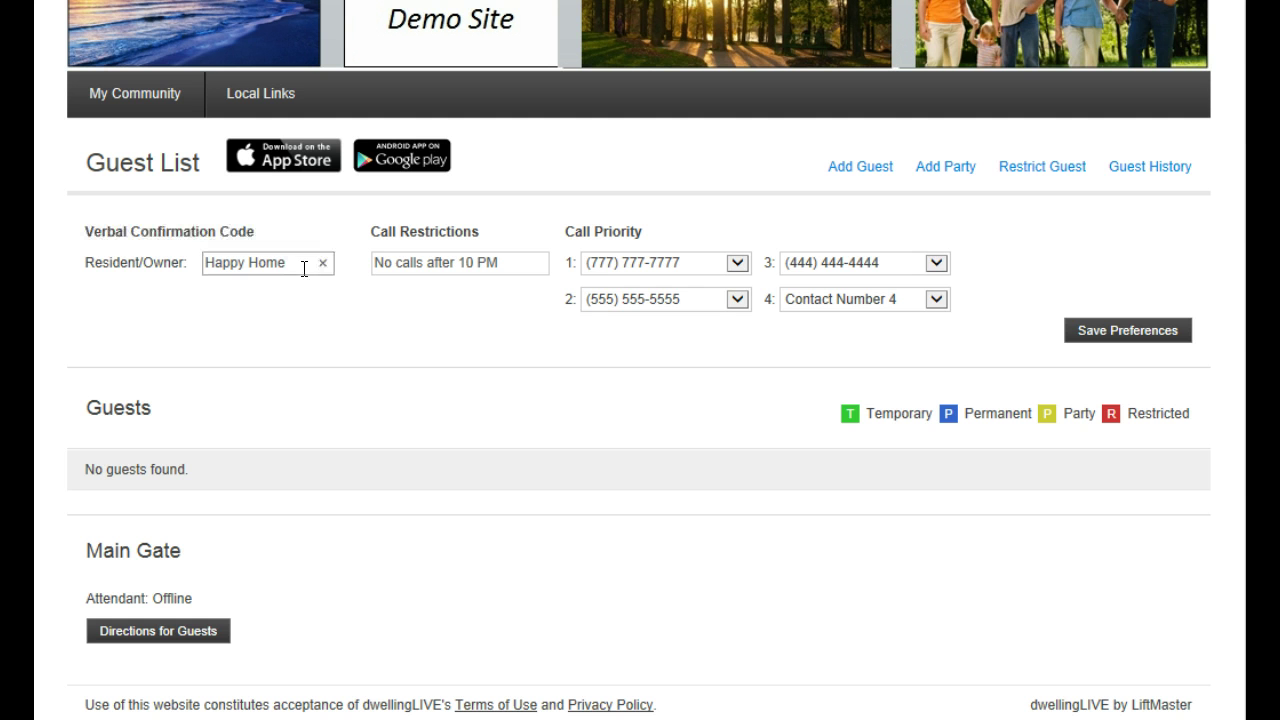
drag(475, 236, 371, 233)
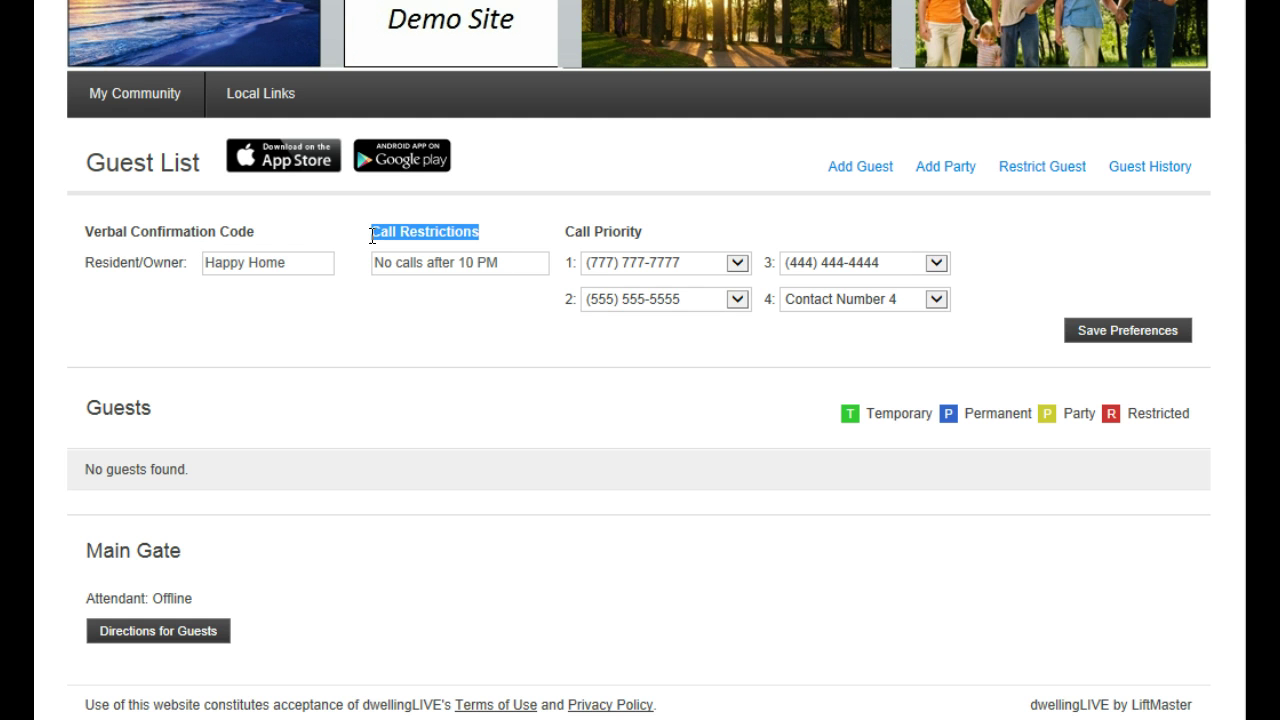
click(506, 266)
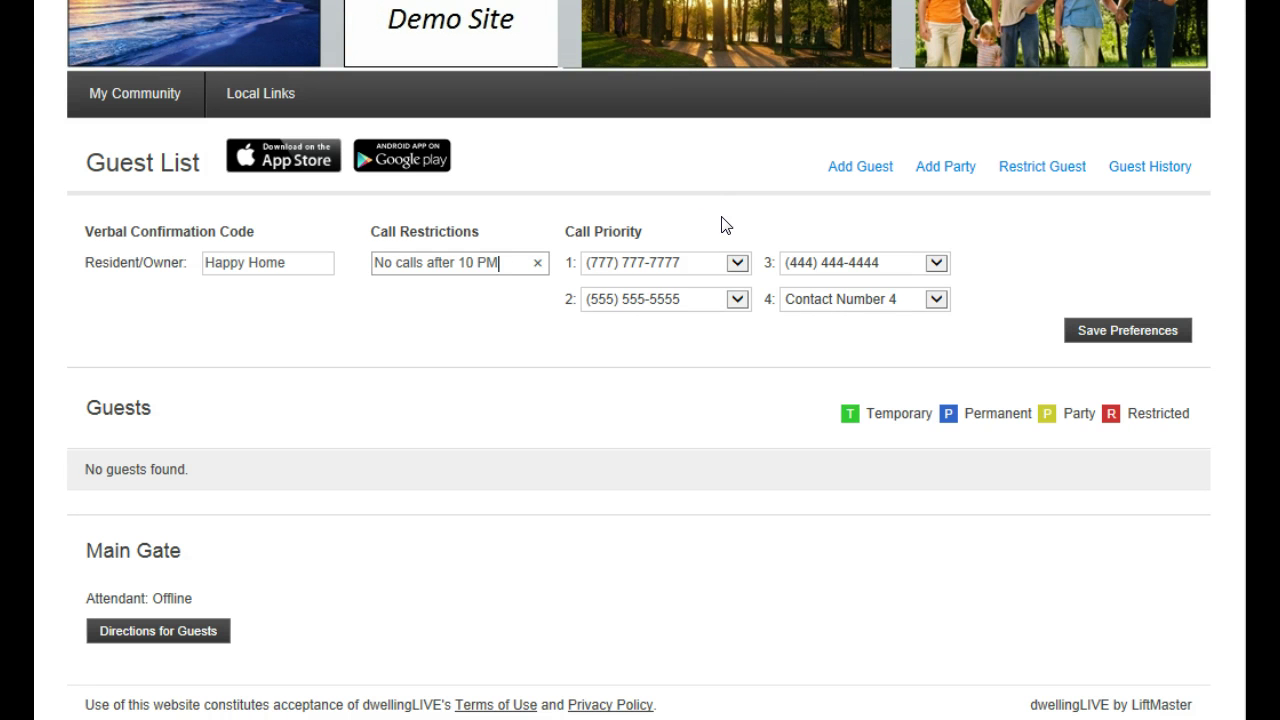
Keep the cell number as Call Priority 1 and save the guest list preferences
click(739, 265)
click(735, 266)
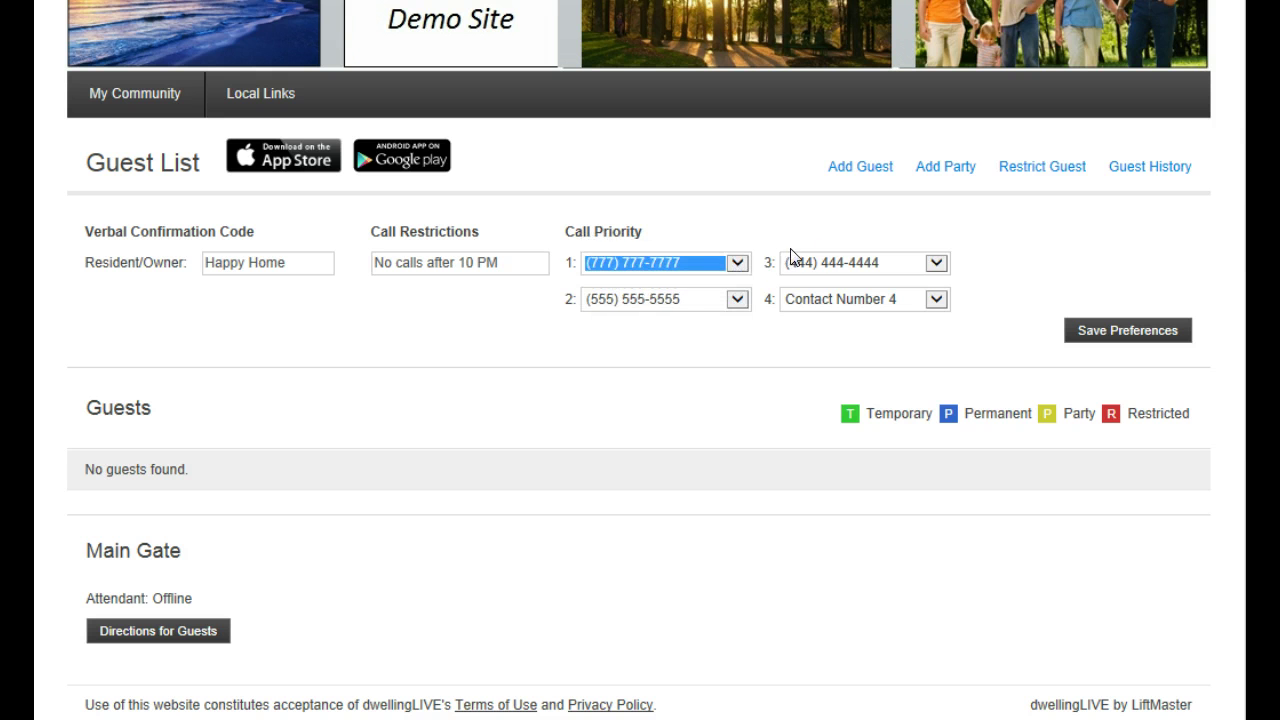
click(1108, 340)
drag(88, 410, 166, 422)
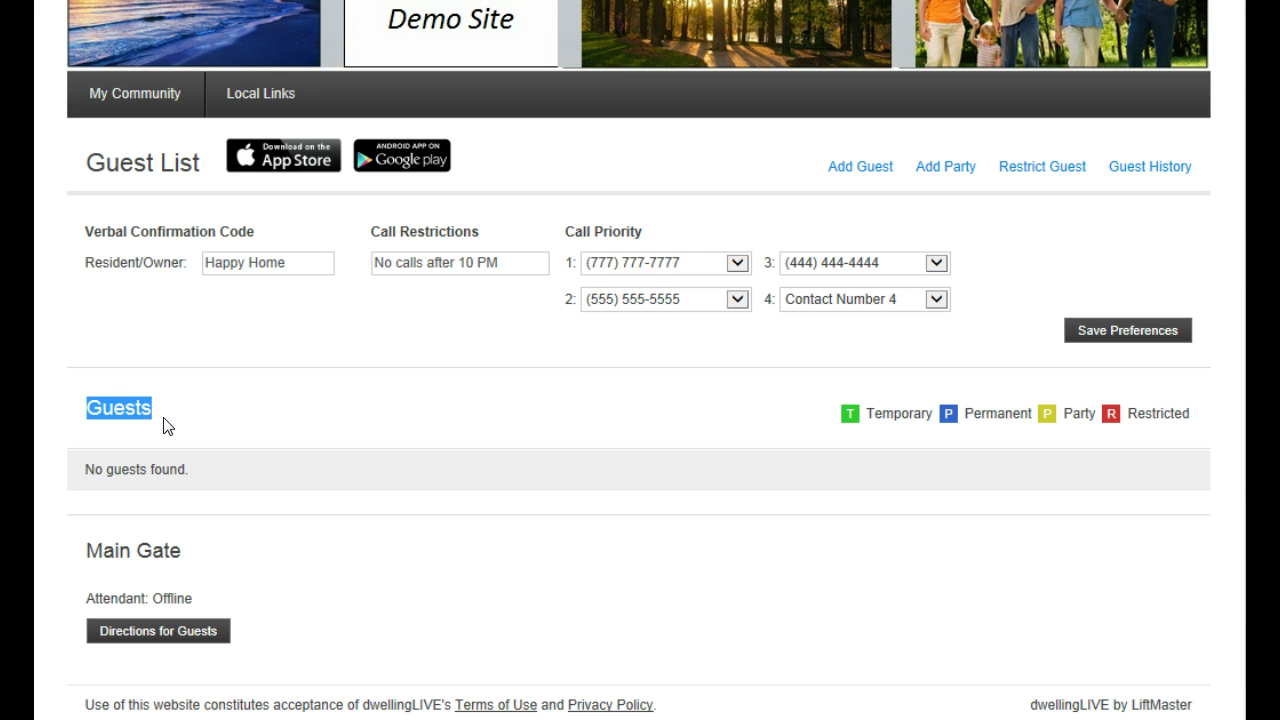
click(342, 432)
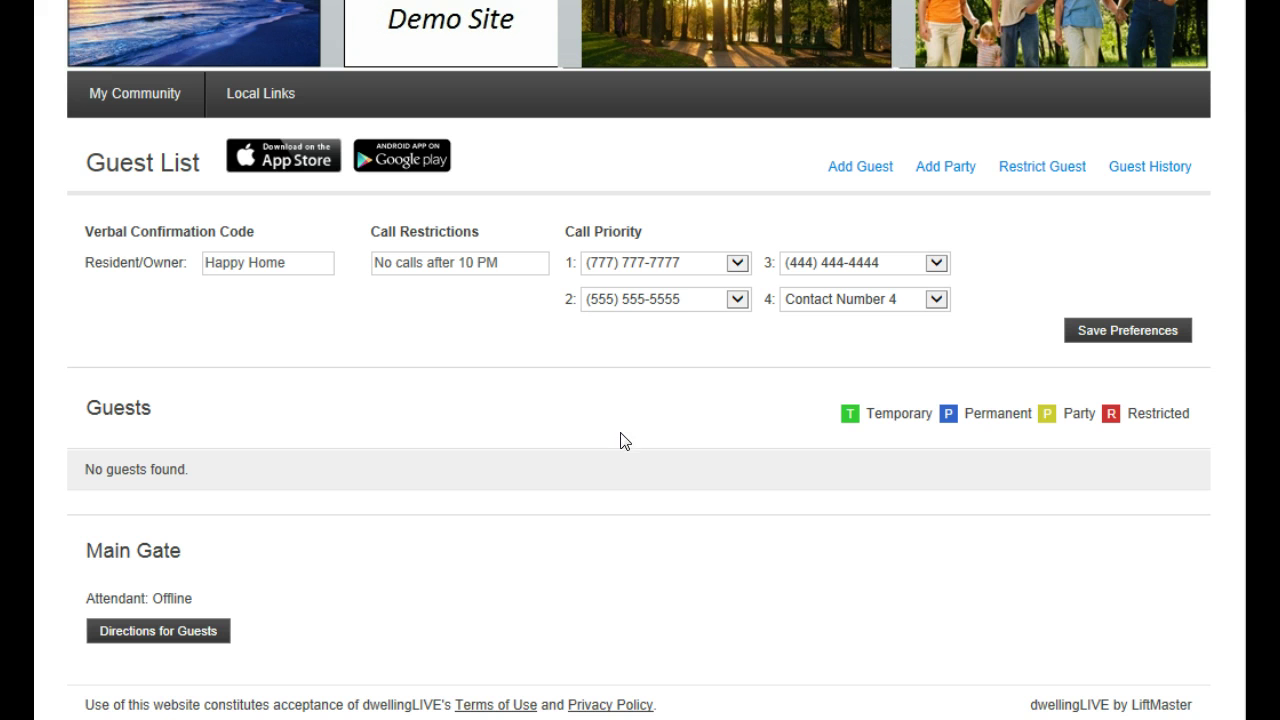
Add a Temporary Guest with the guest's first and last name and save it to the list
click(857, 170)
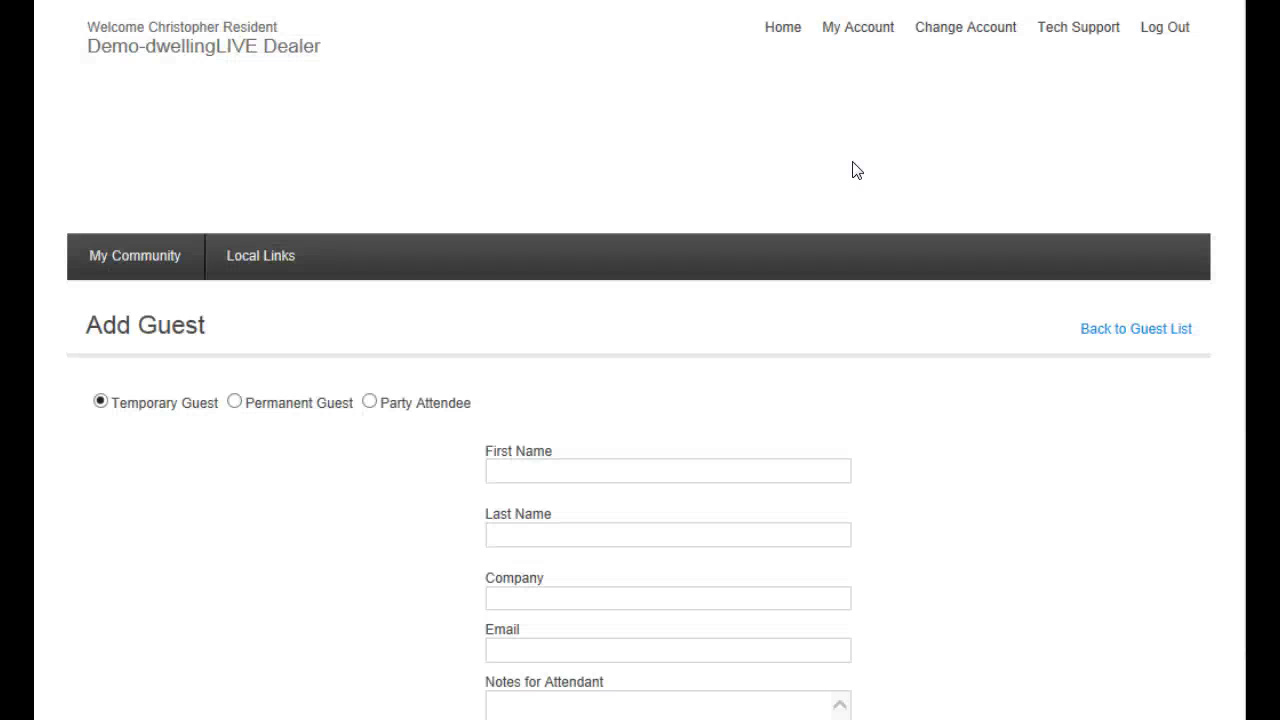
scroll(853, 335, down, 2)
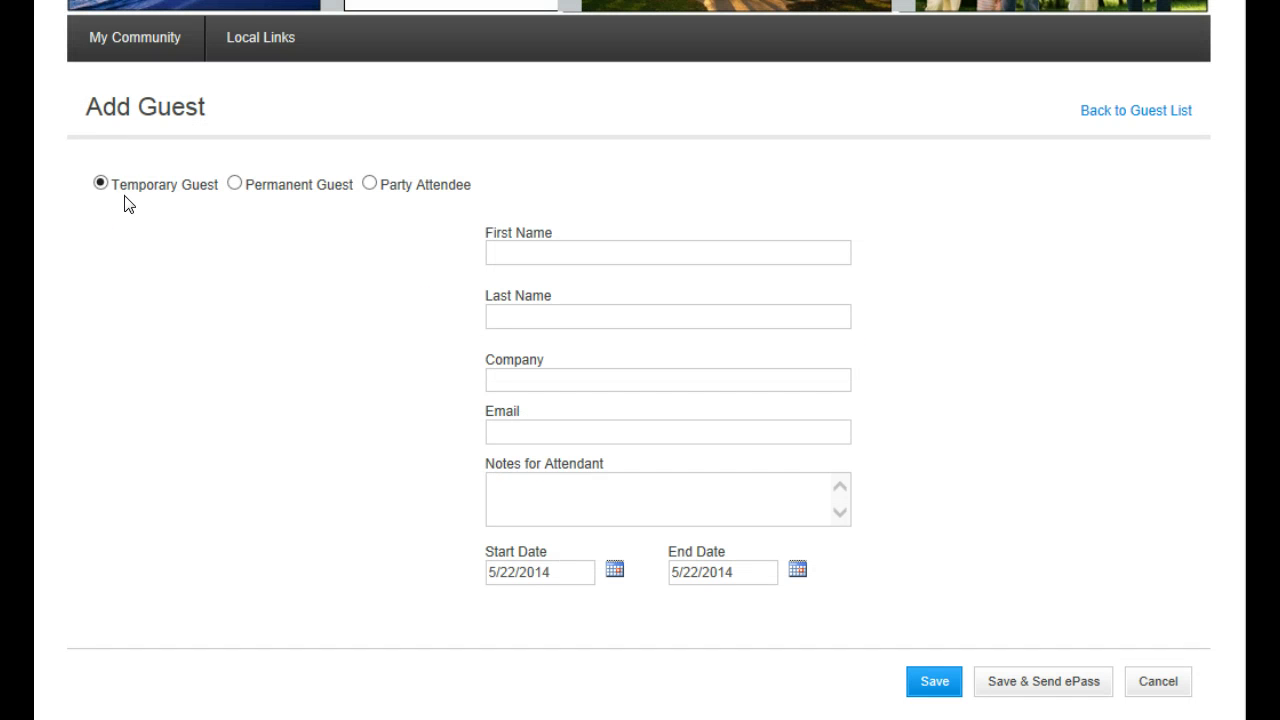
click(535, 254)
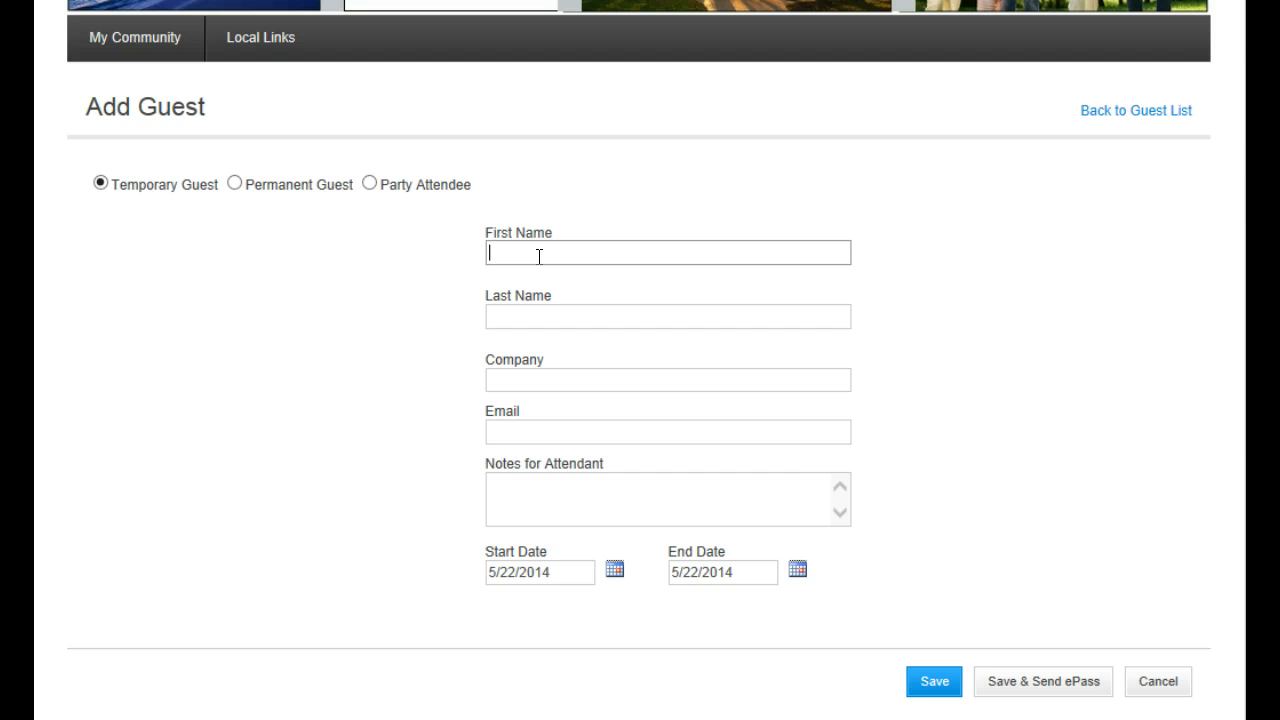
key(Tab)
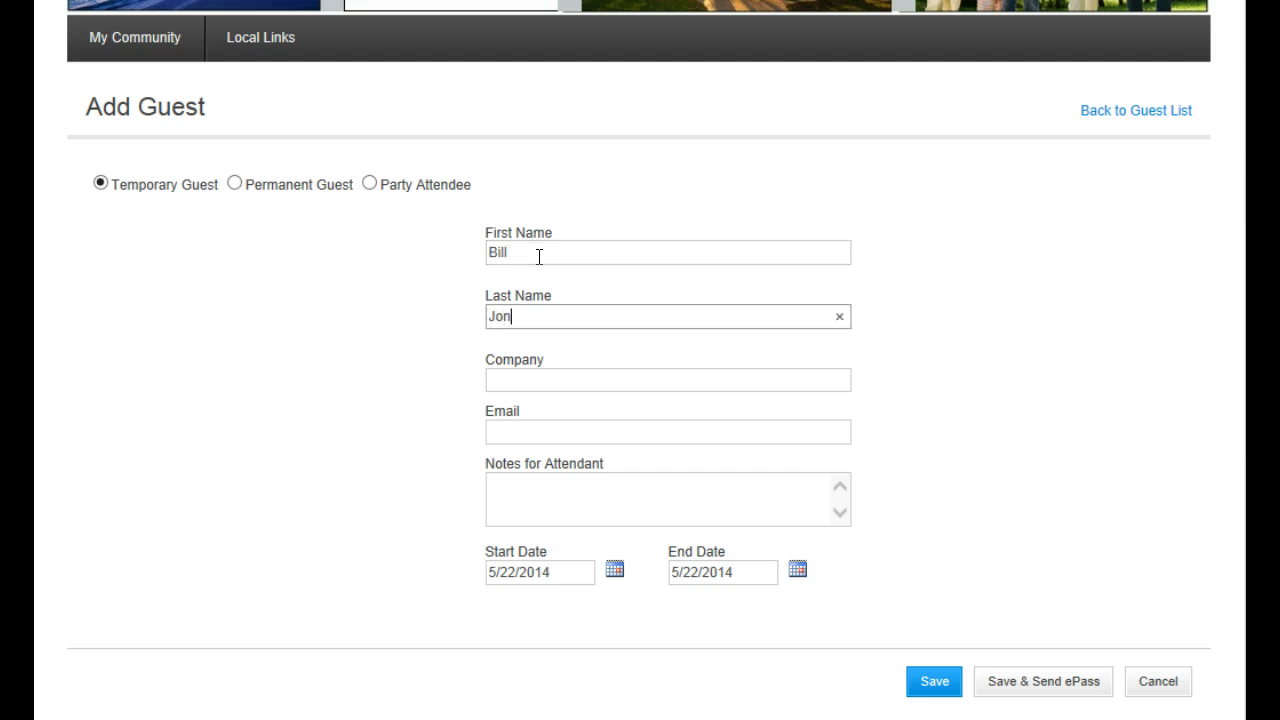
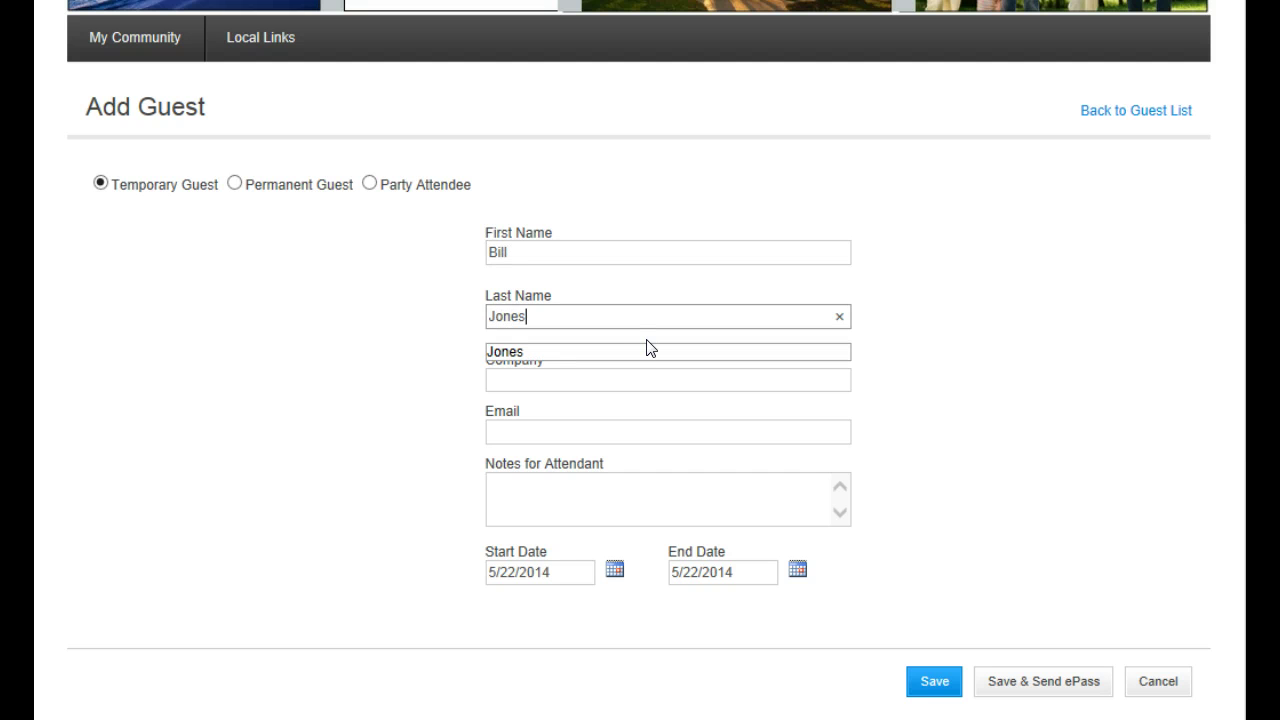
key(Tab)
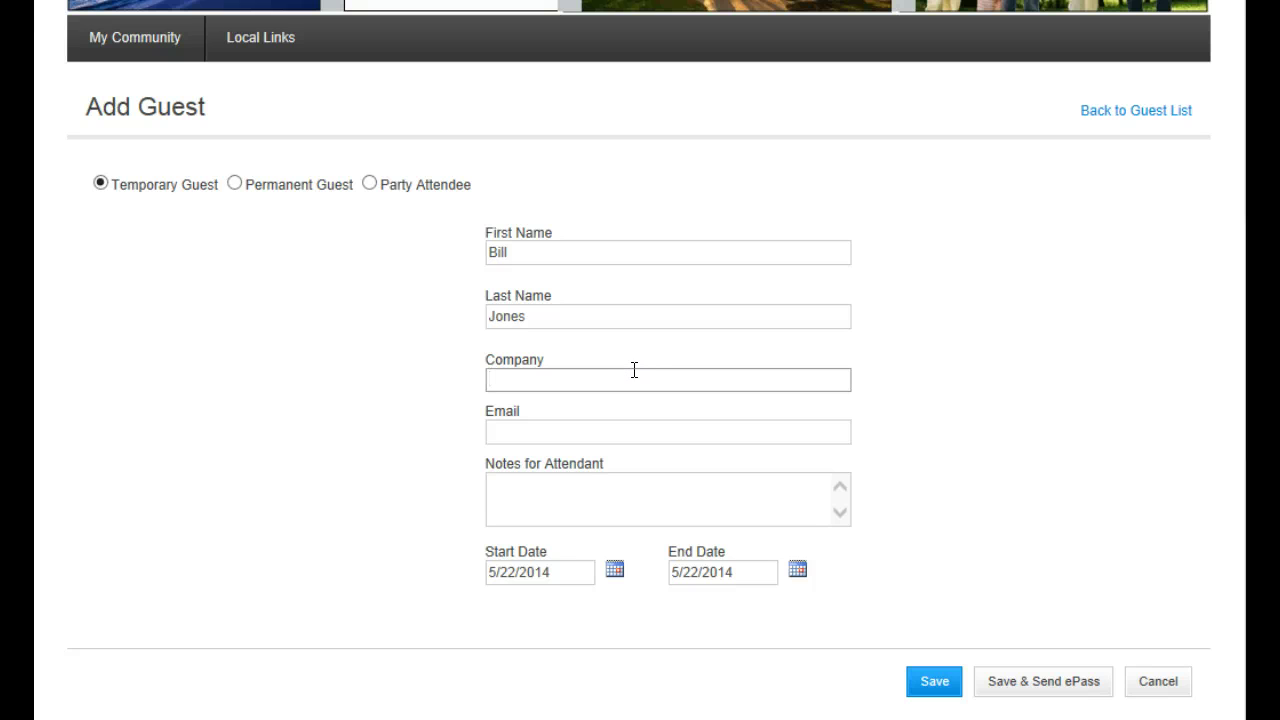
click(595, 432)
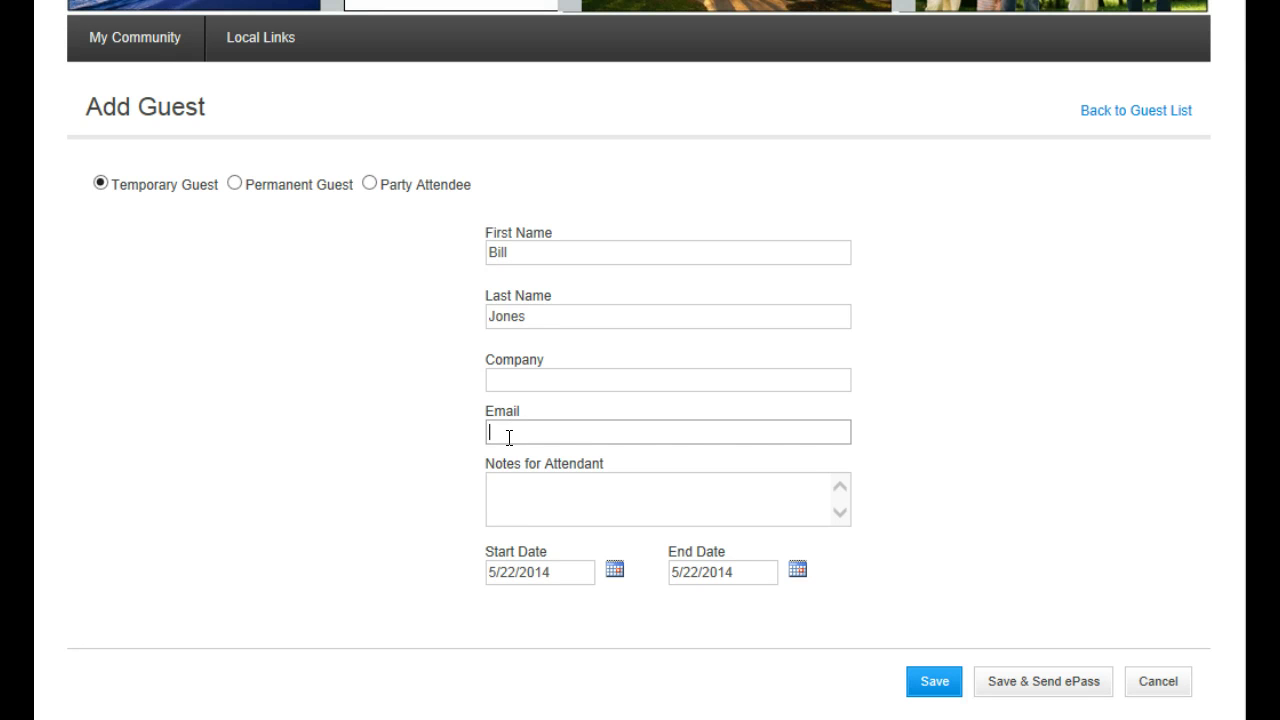
click(548, 490)
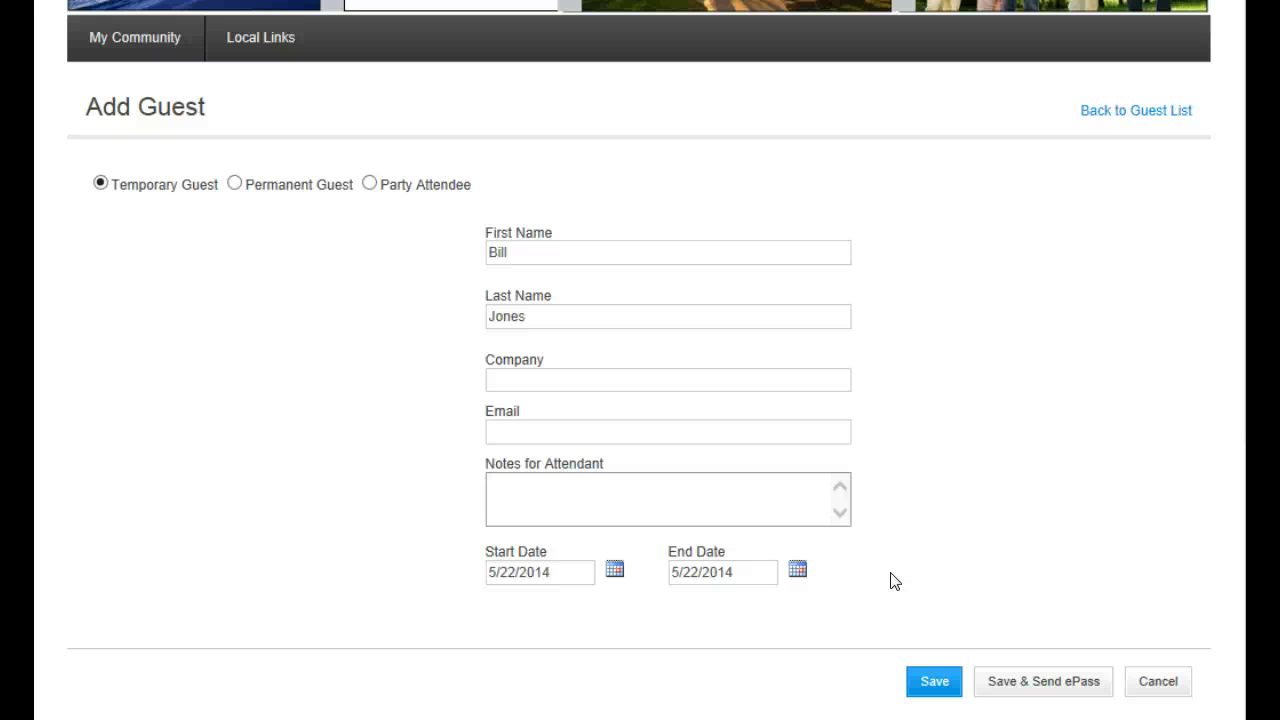
click(929, 684)
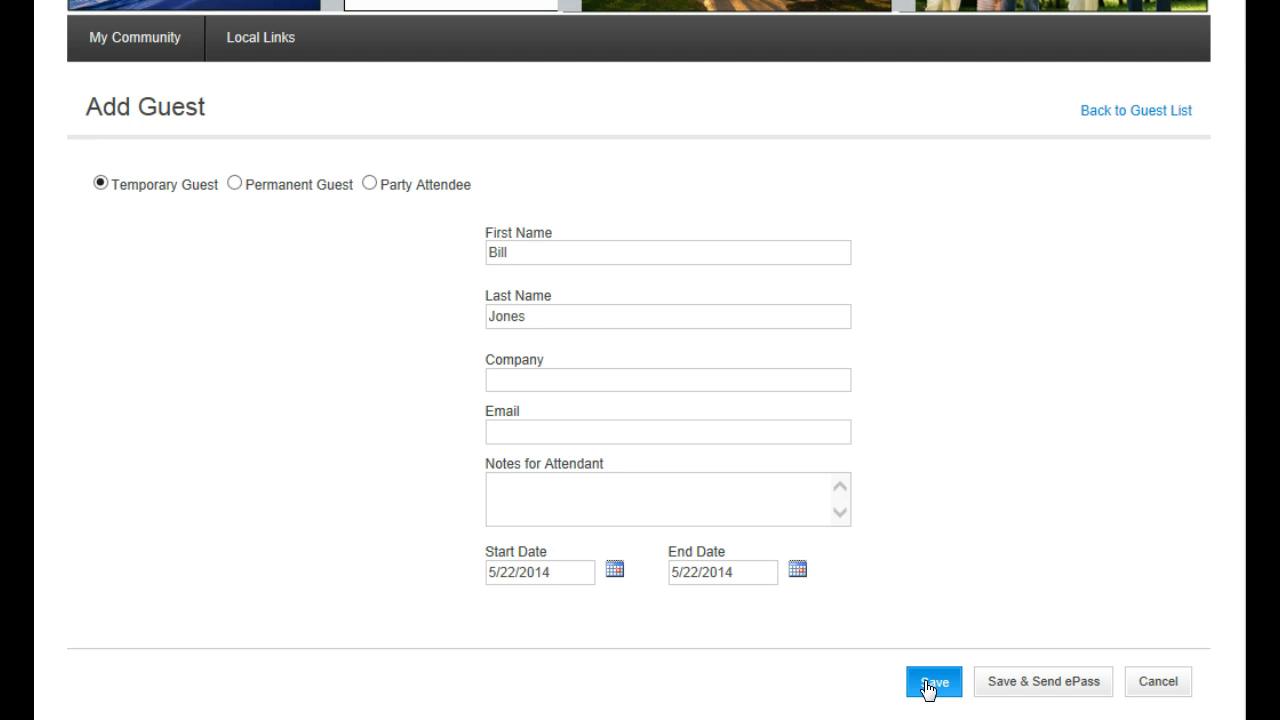
scroll(871, 543, down, 3)
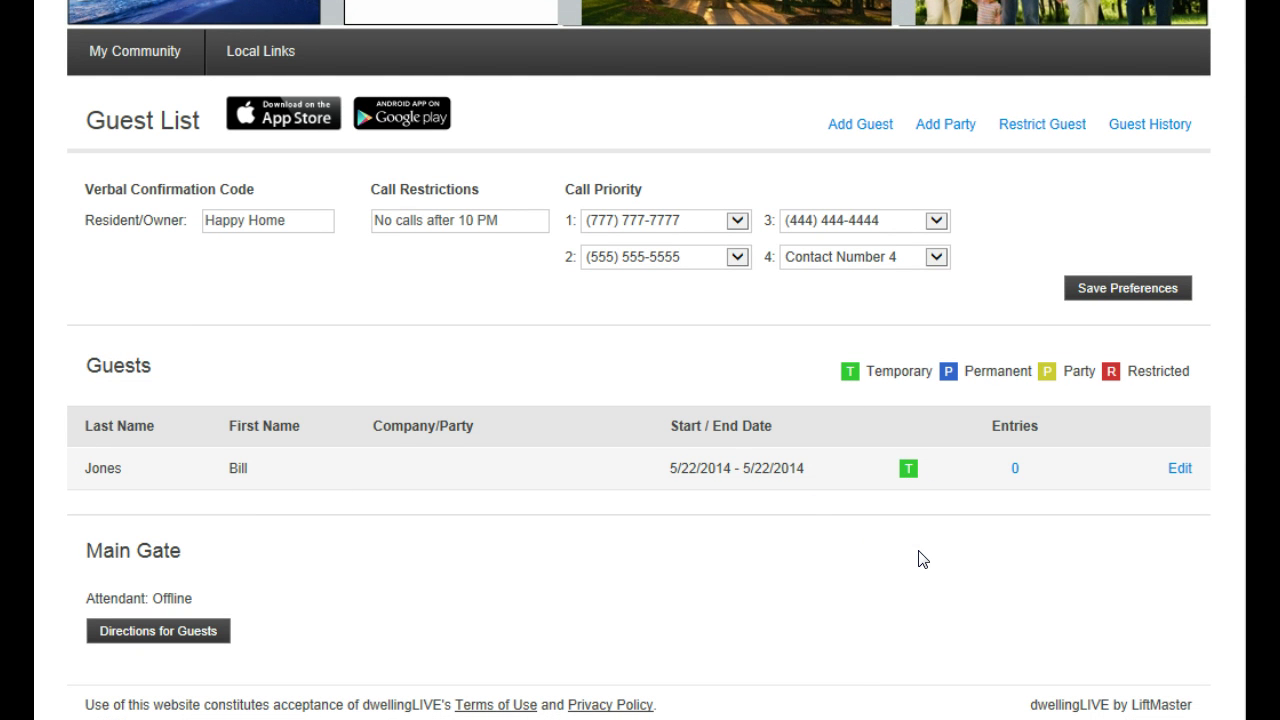
Start a new guest as a Permanent Guest, keeping pass type Guest
click(838, 133)
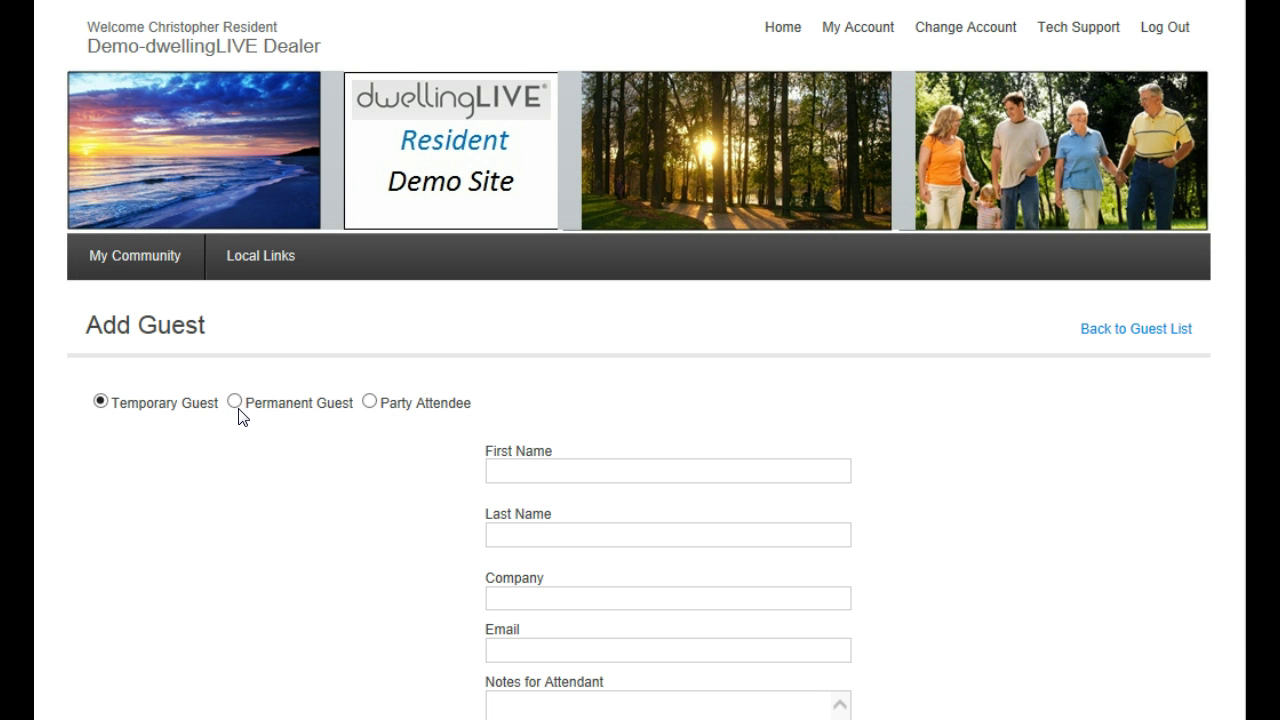
click(236, 404)
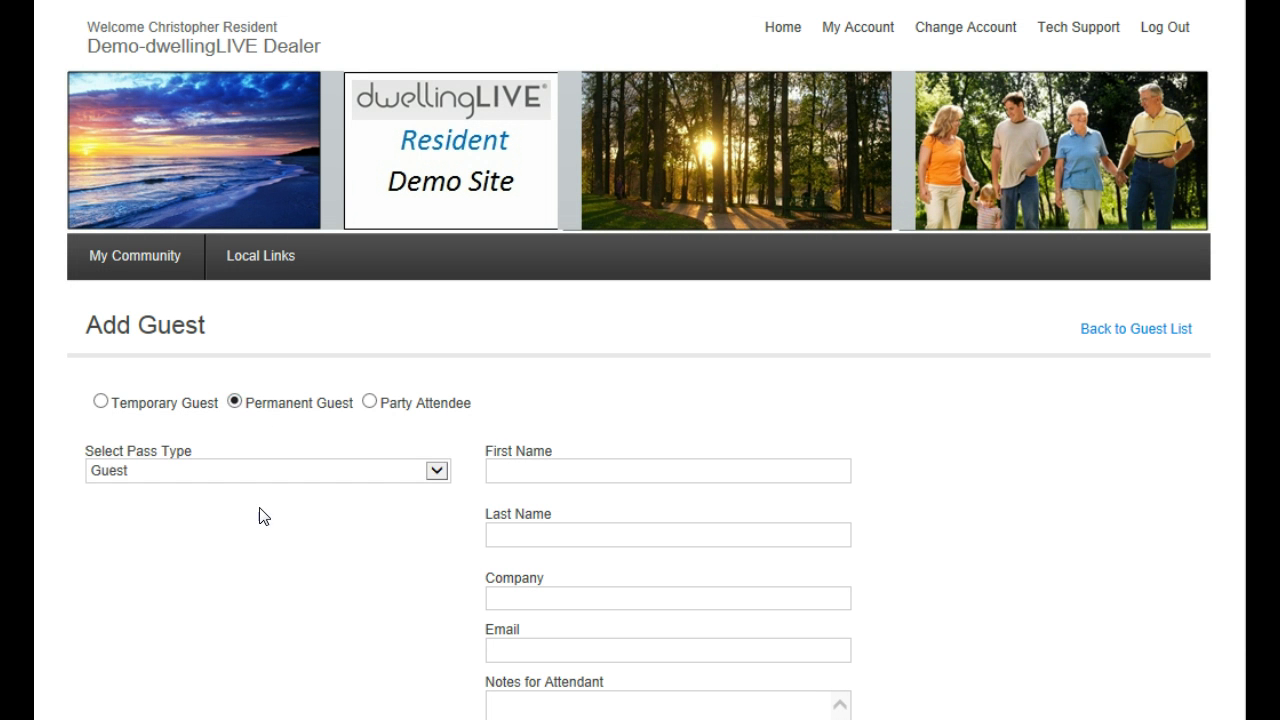
click(406, 475)
Enter the permanent guest's first name, last name and e-mail address
click(560, 470)
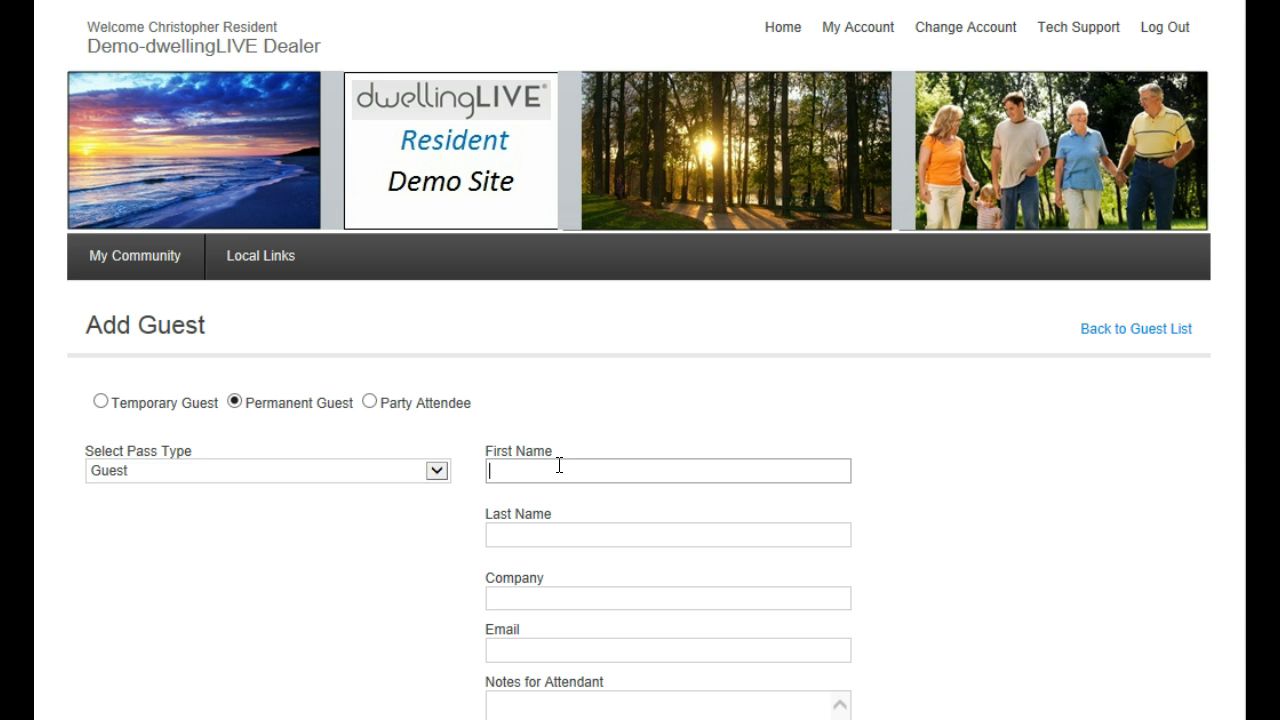
key(Tab)
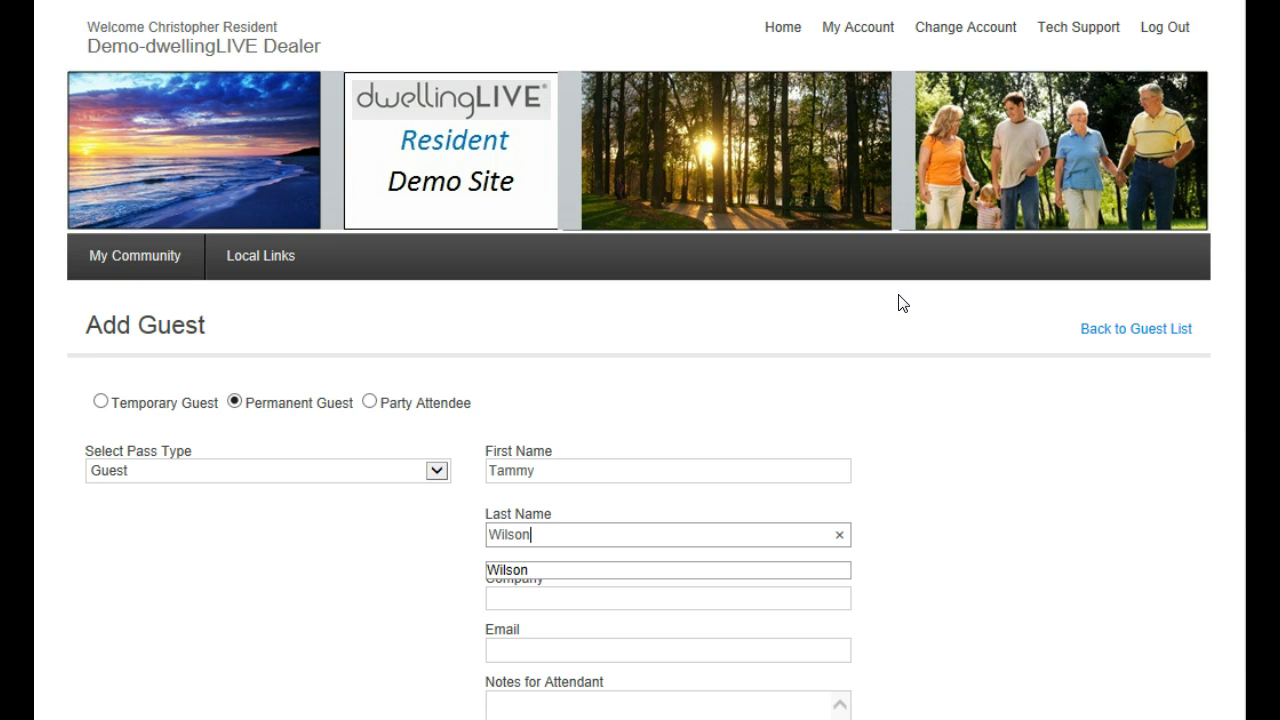
scroll(986, 471, down, 1)
key(Tab)
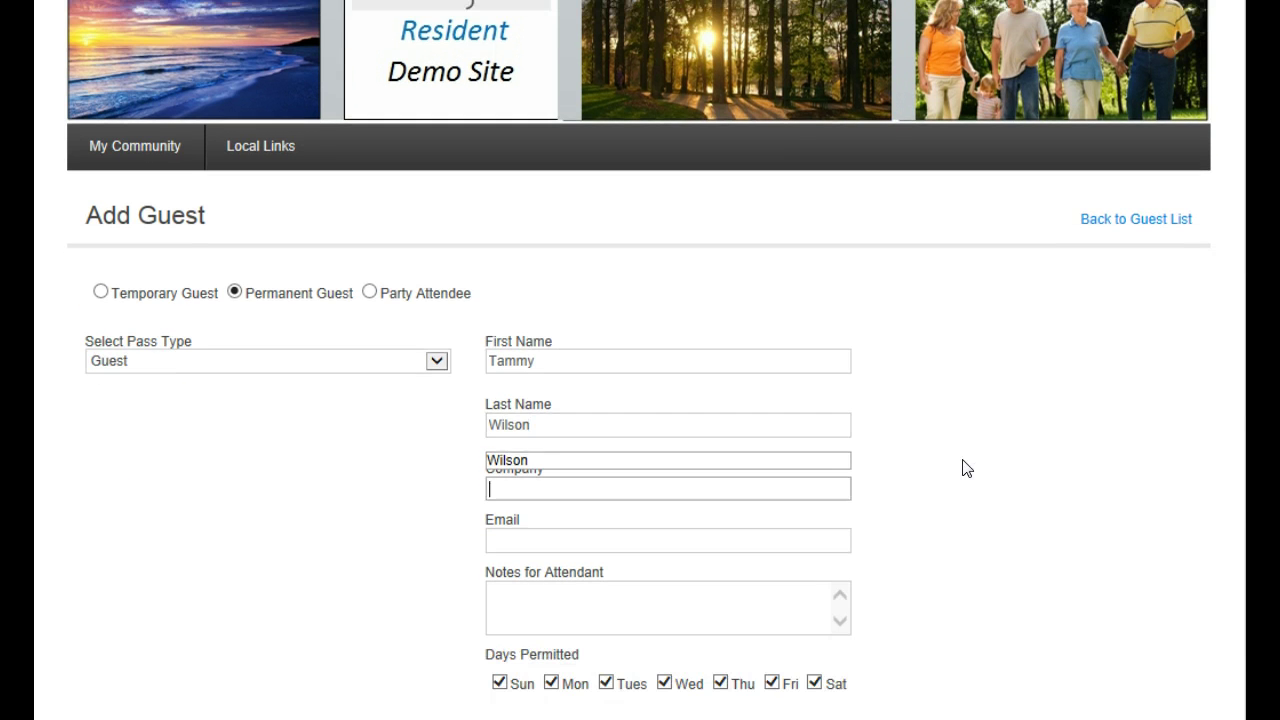
scroll(1080, 486, down, 2)
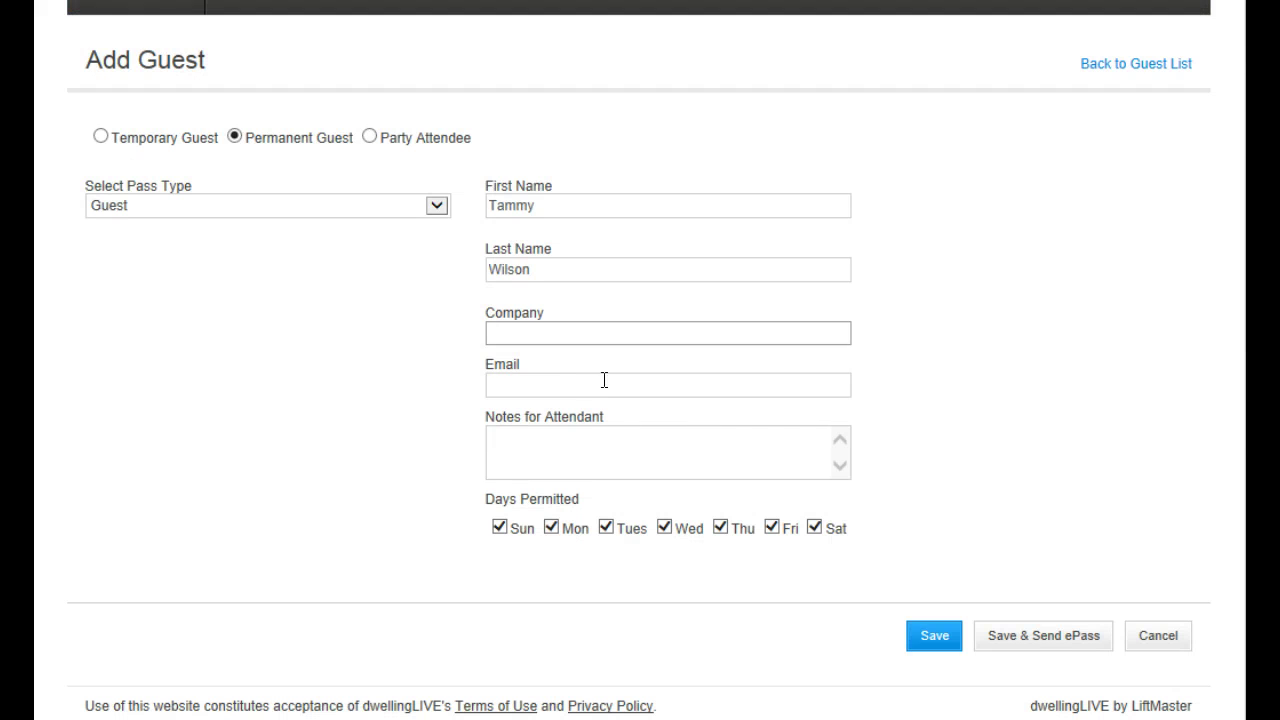
click(578, 383)
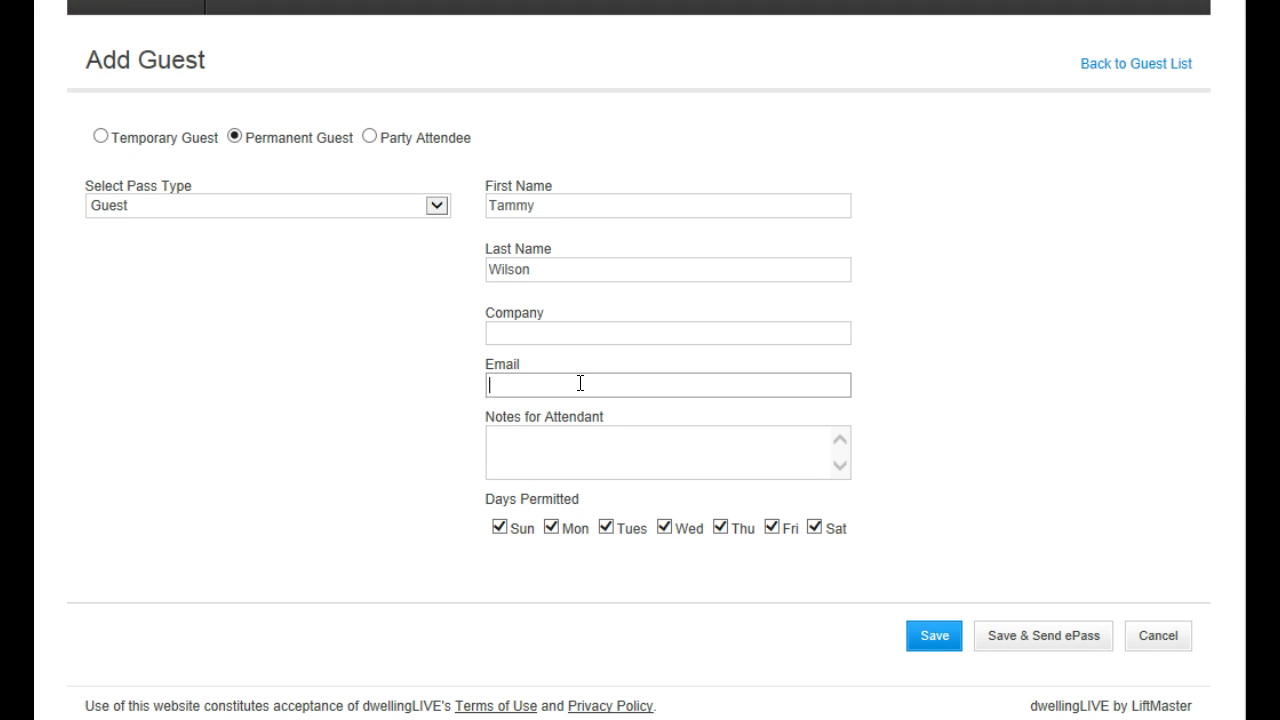
text(tammy@example.com)
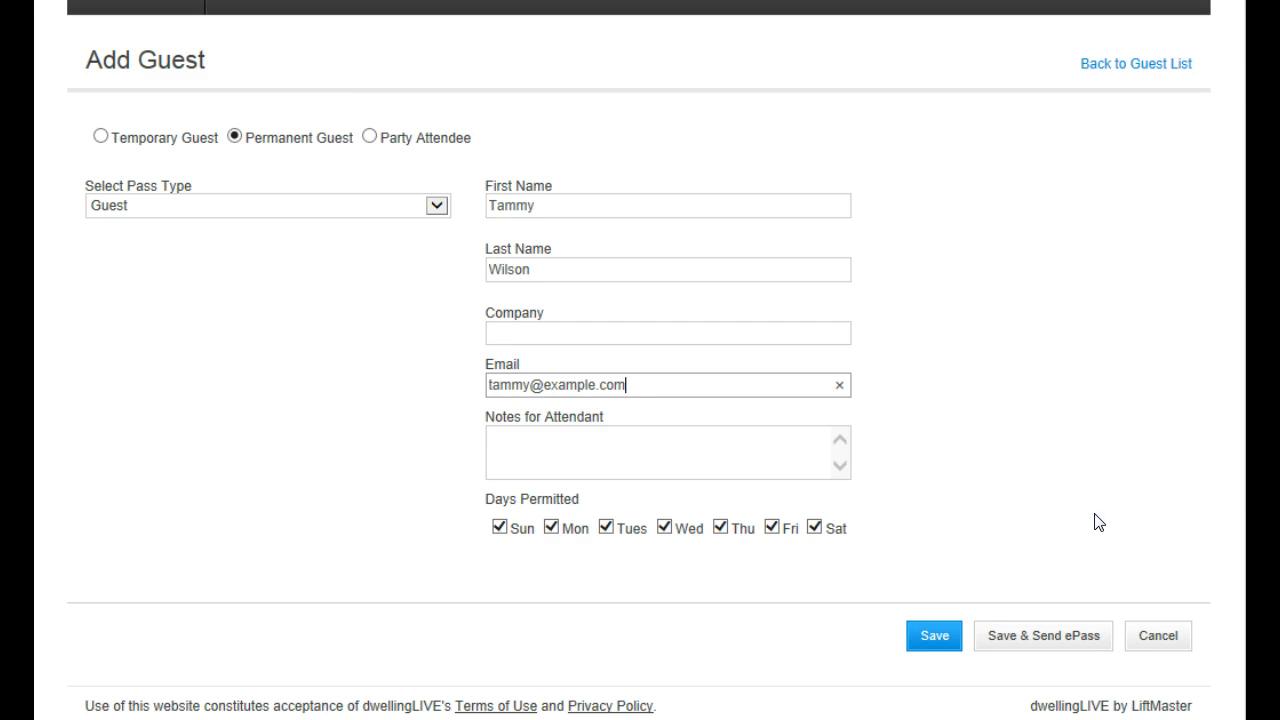
Save the permanent guest and e-mail them an ePass valid May 22 to Jun 20, 2014
click(1025, 638)
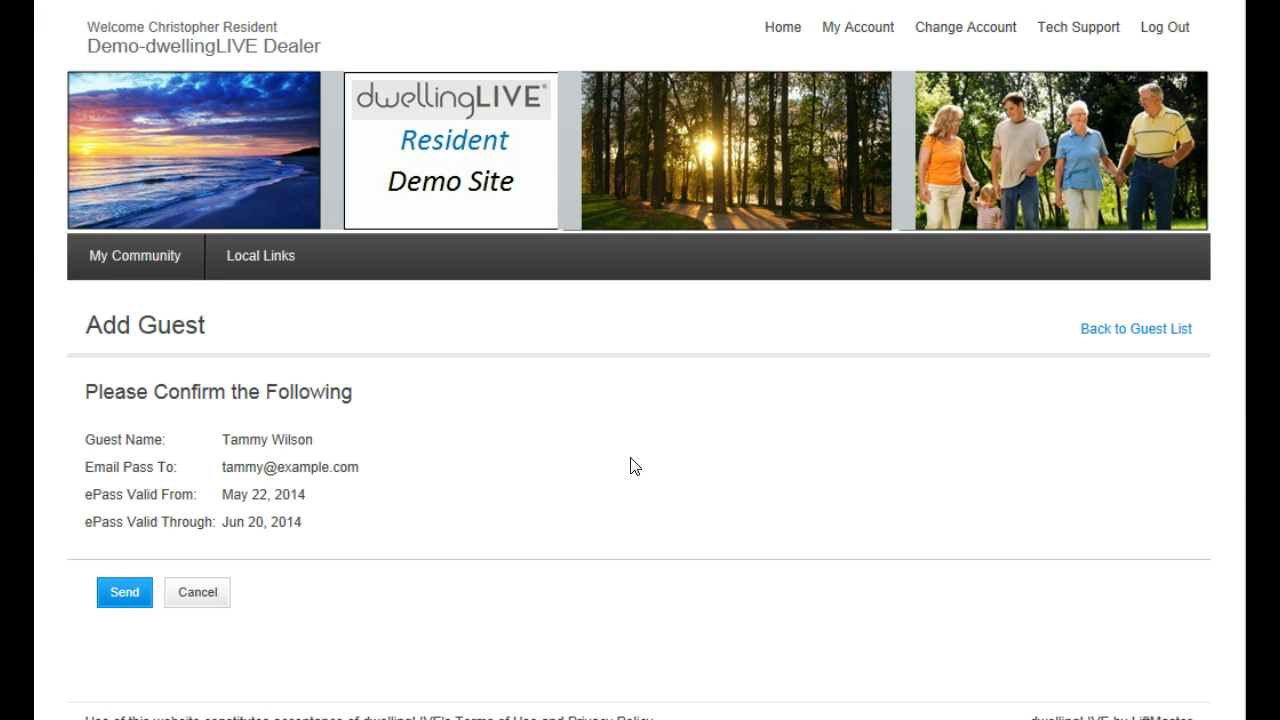
scroll(632, 465, down, 1)
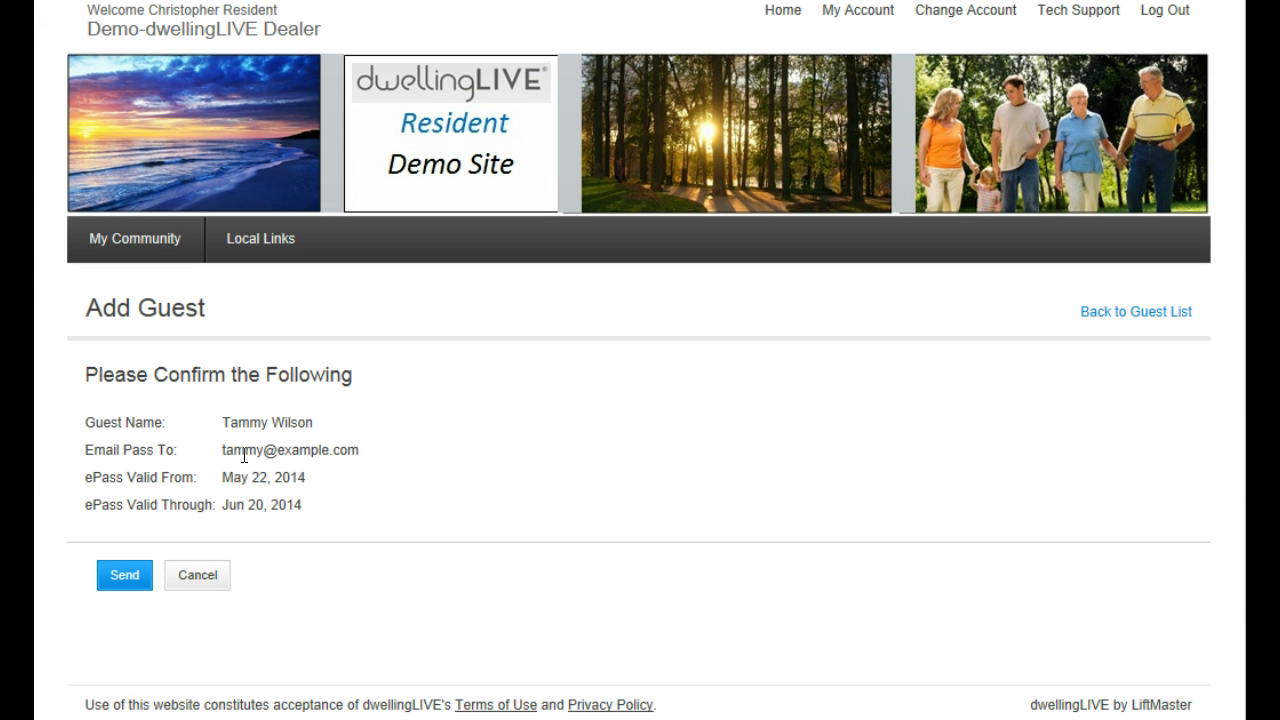
drag(223, 451, 371, 458)
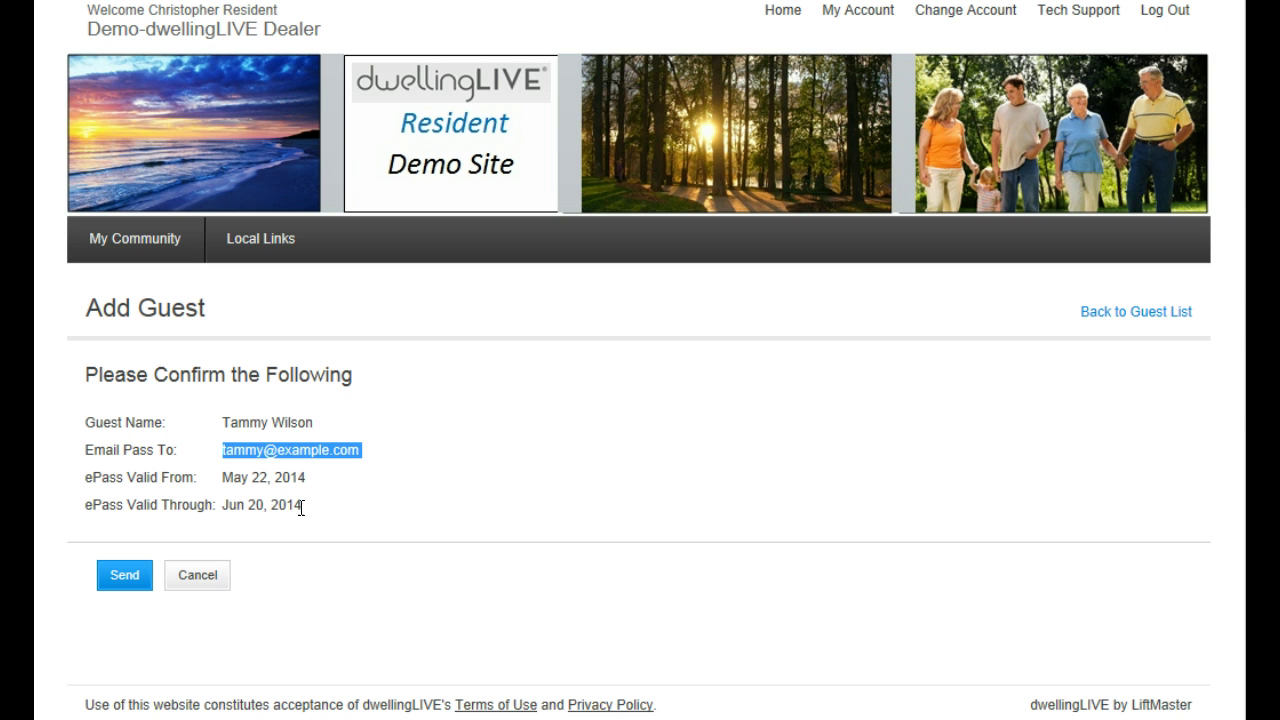
click(135, 577)
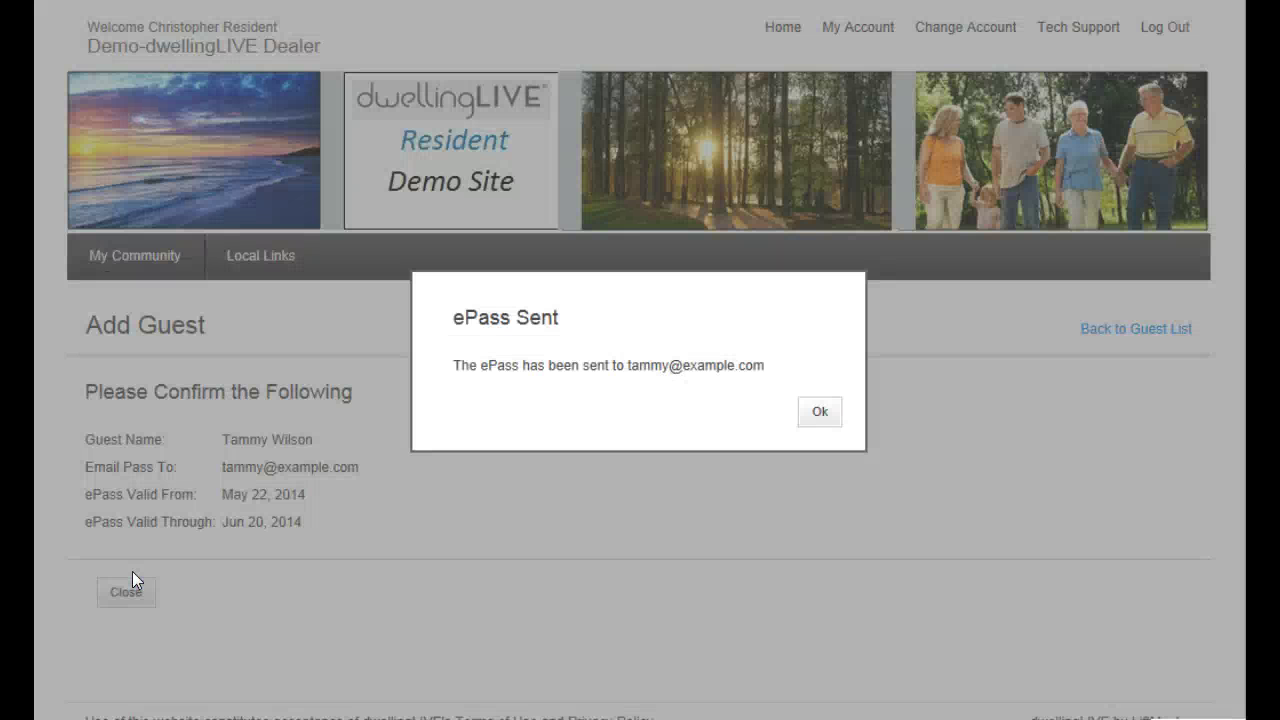
Dismiss the ePass Sent notice and advance to the printed Reef Point guest pass slide
click(819, 414)
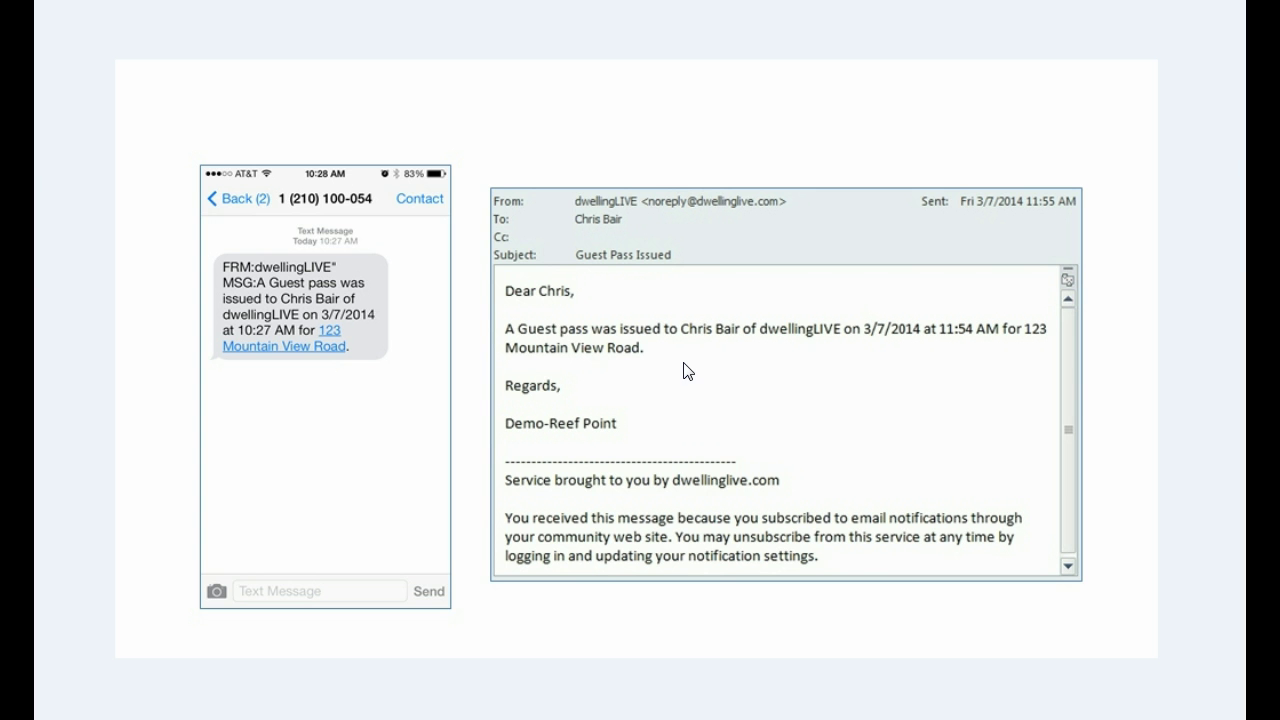
click(717, 660)
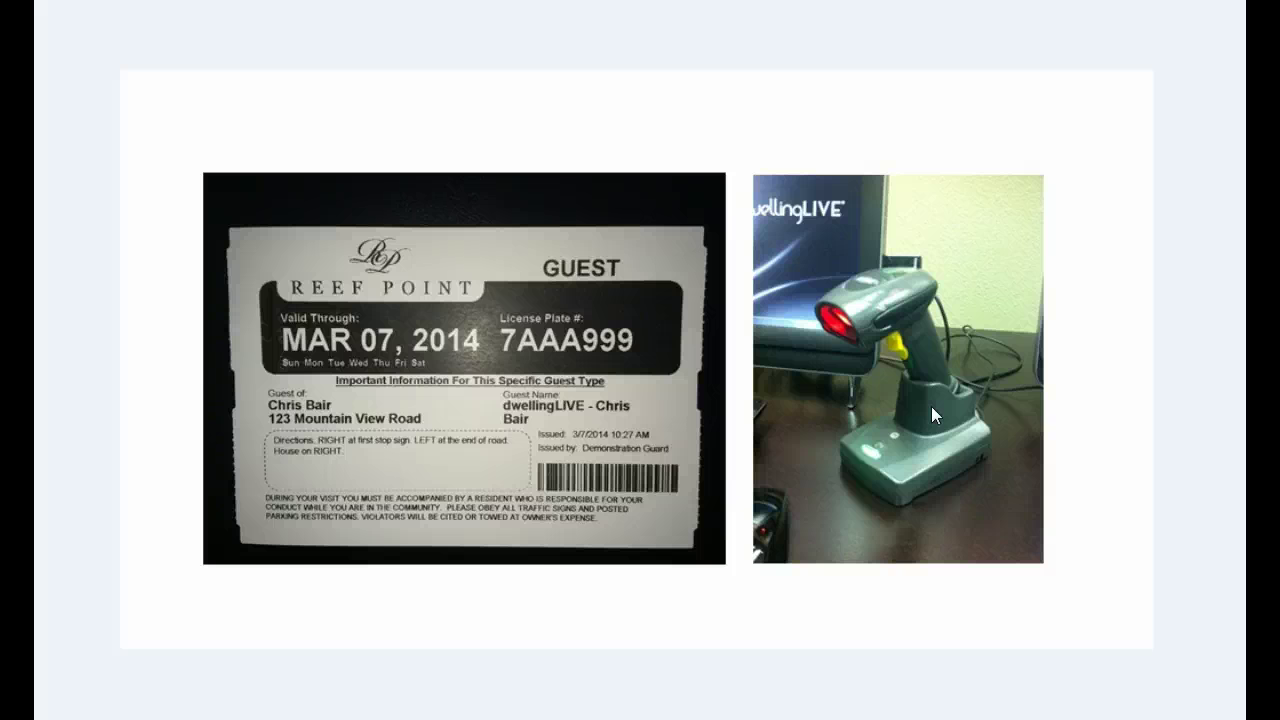
Step through the slides, then go back to the QR pass slide showing paper, iPhone and Android
click(931, 407)
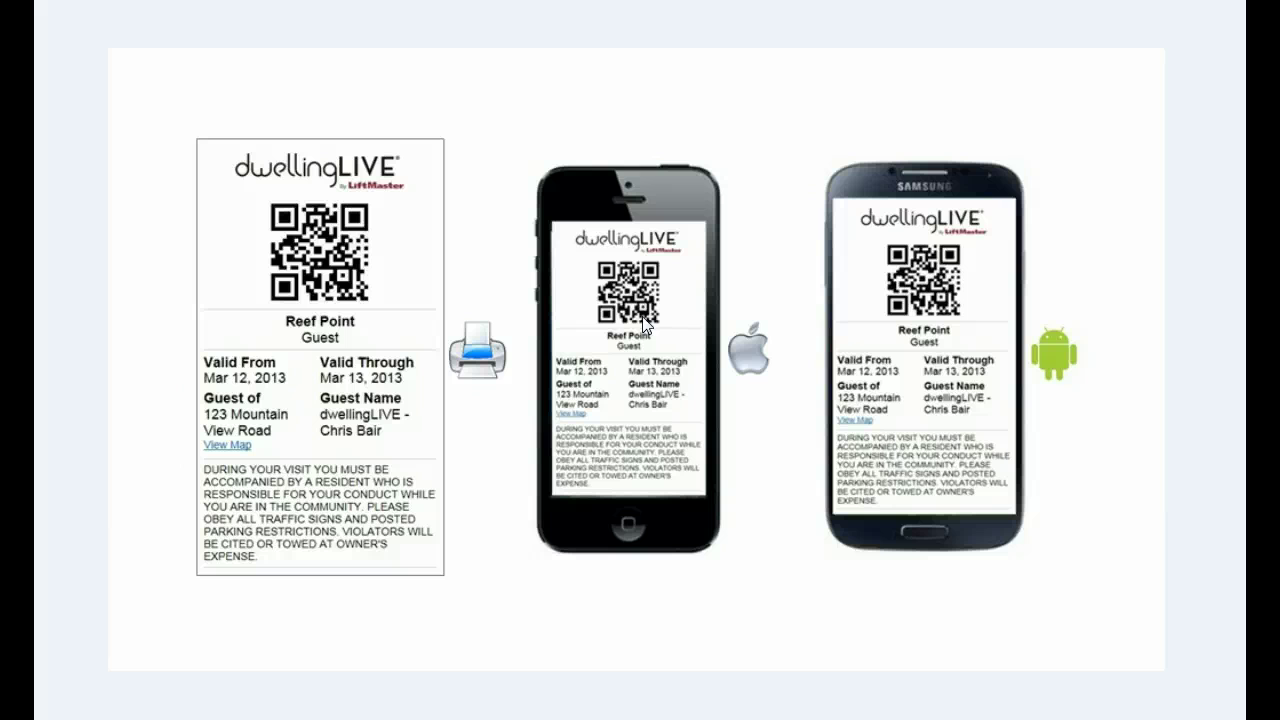
click(645, 325)
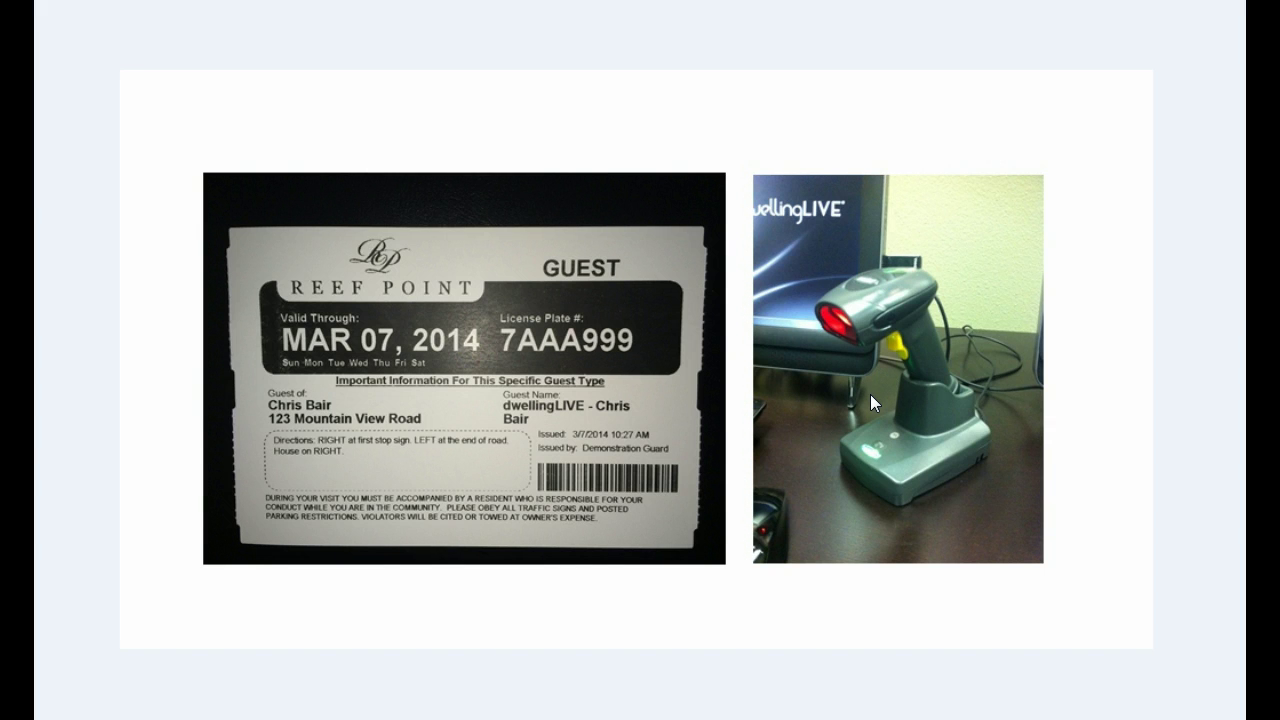
key(Left)
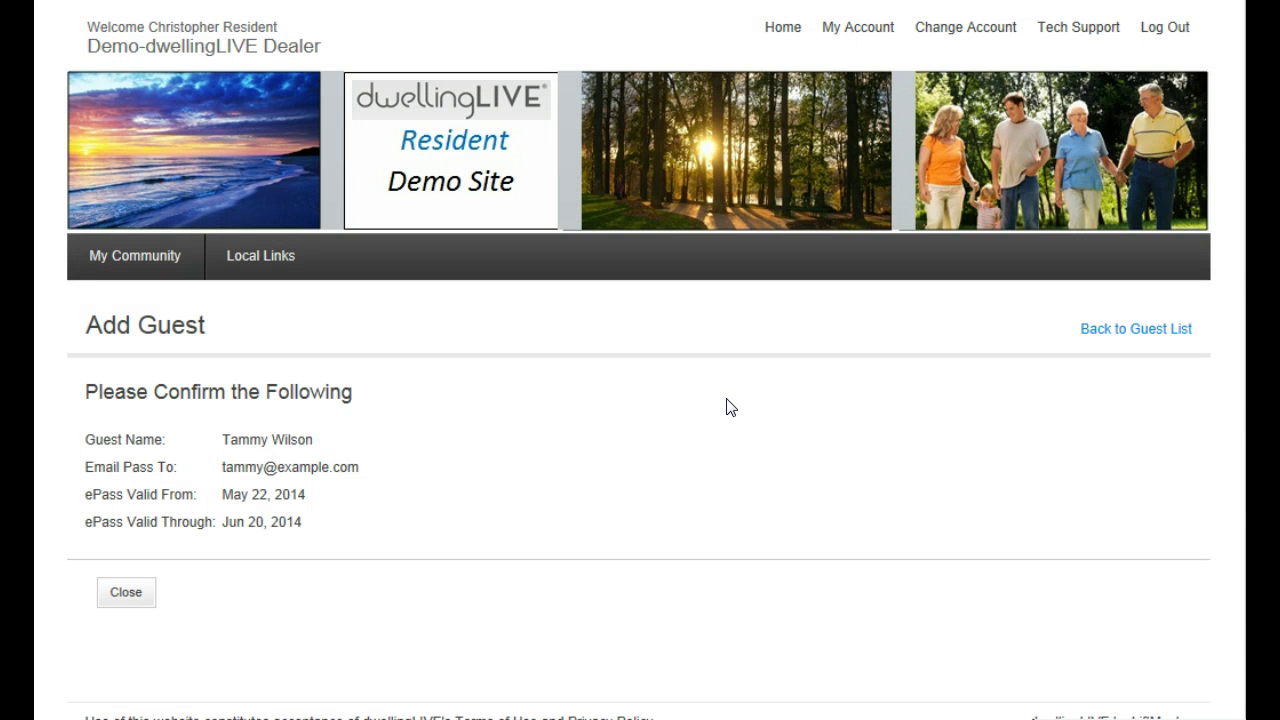
Return from the slides to the dwellingLIVE Guest List
scroll(693, 396, down, 1)
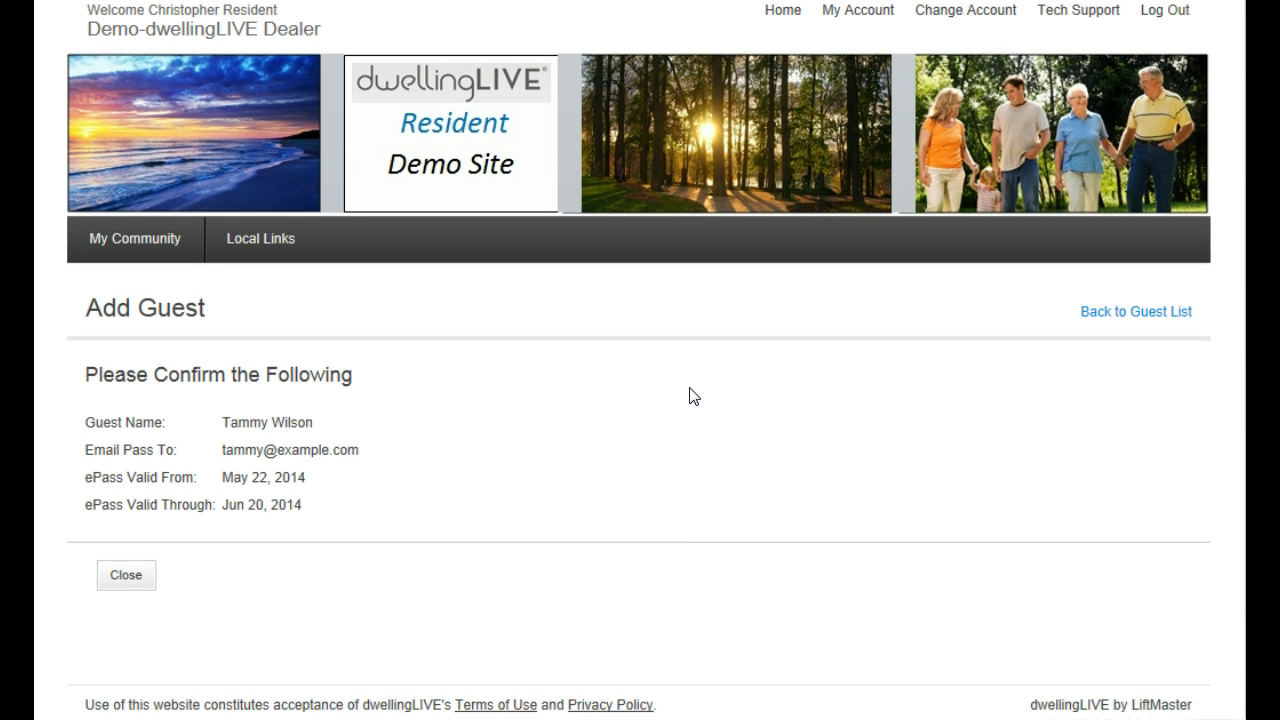
click(1143, 316)
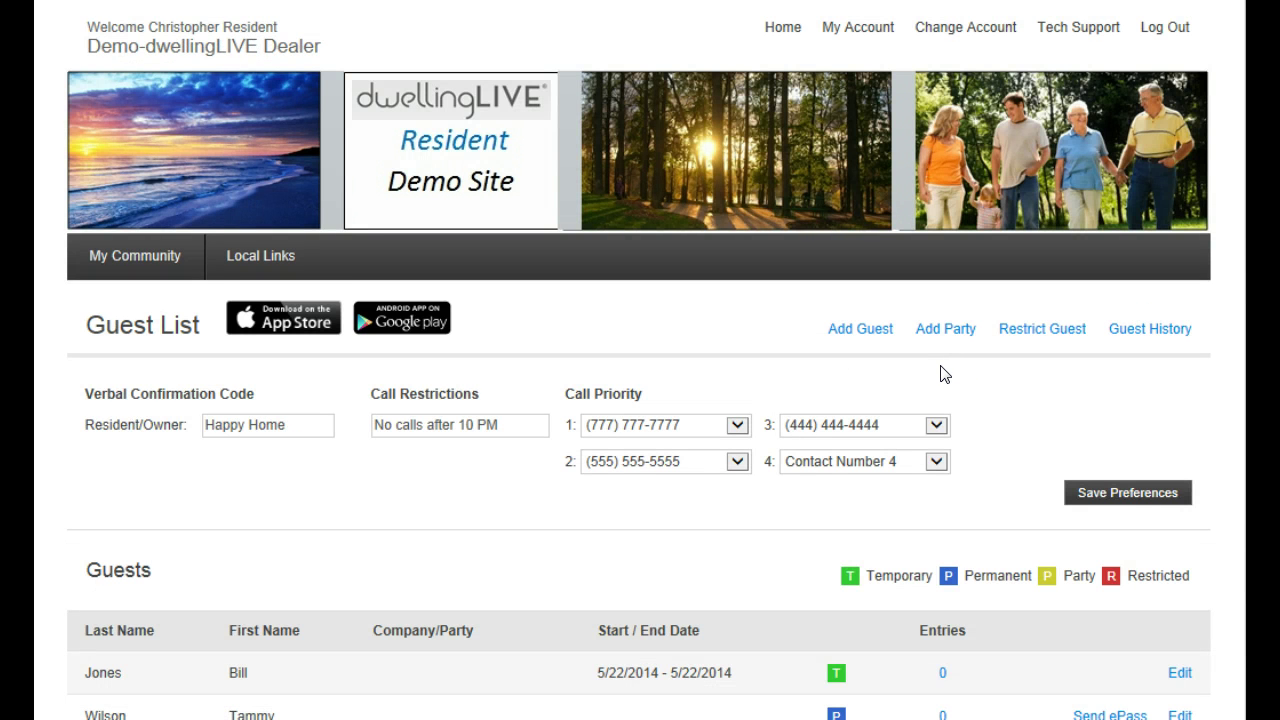
scroll(940, 372, down, 1)
scroll(940, 372, down, 2)
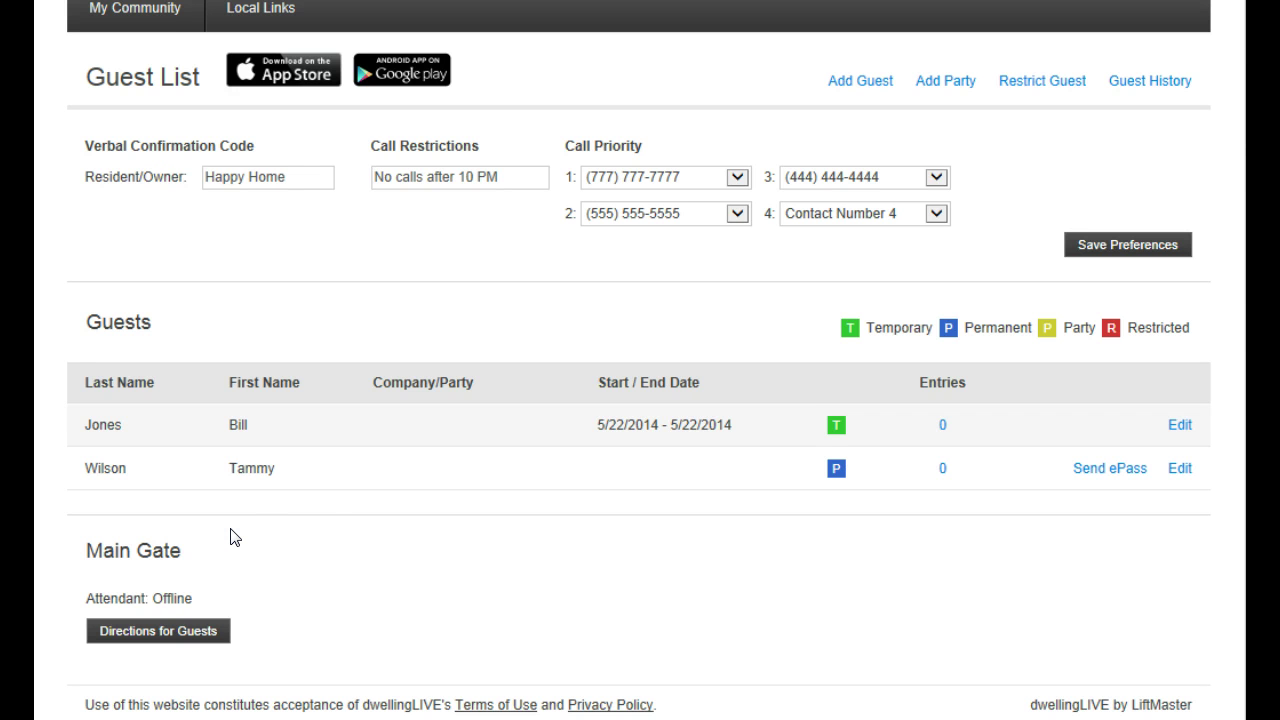
Read the Main Gate Directions text, close it, and go back to the top of the Guest List
click(168, 632)
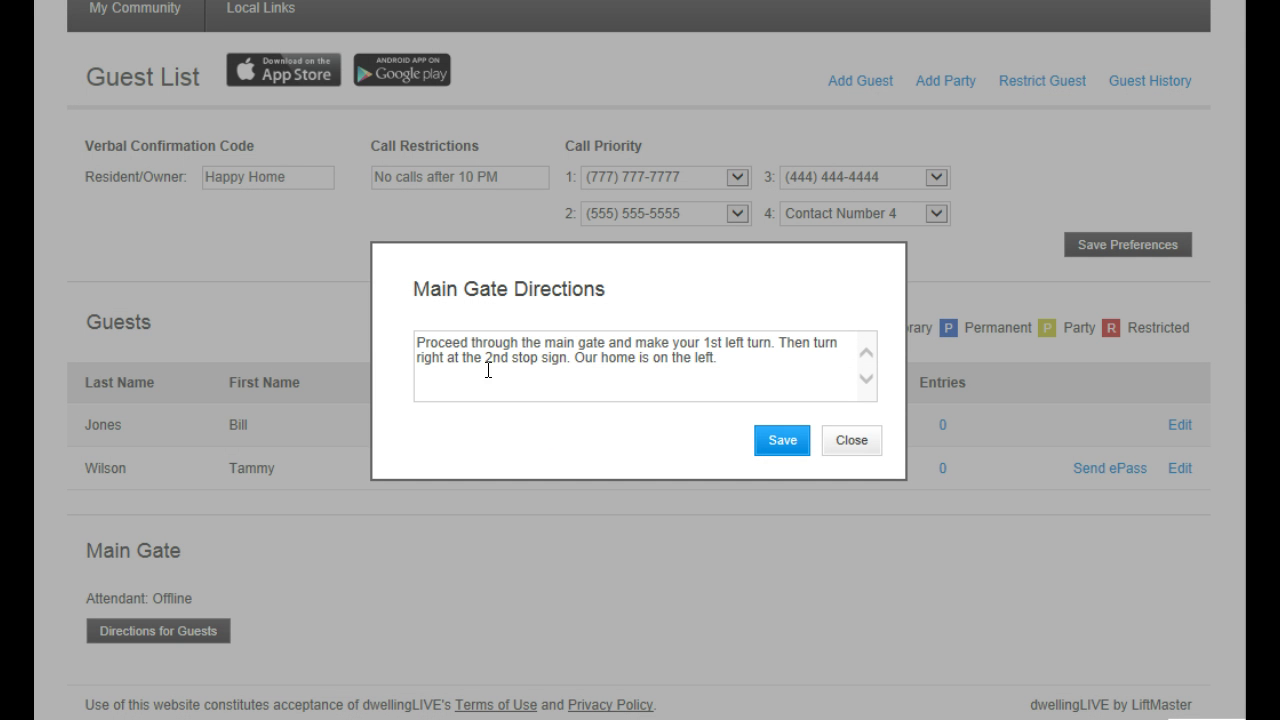
drag(740, 364, 426, 338)
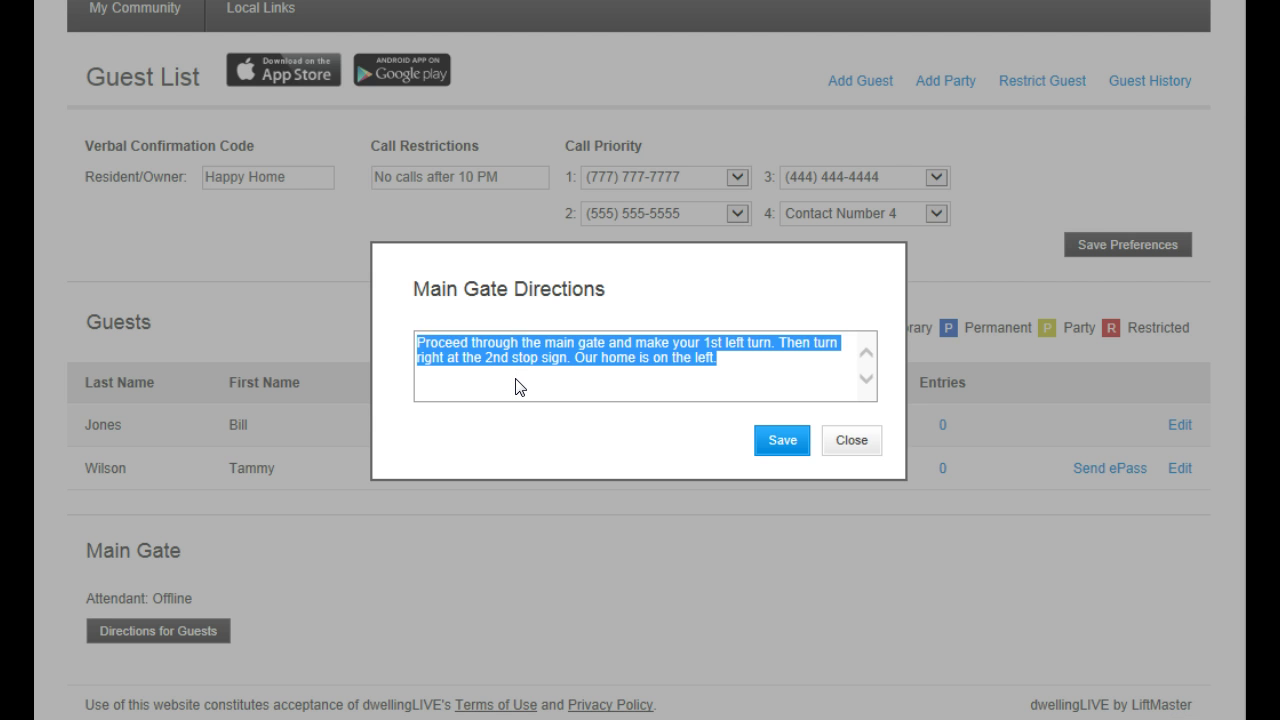
click(847, 449)
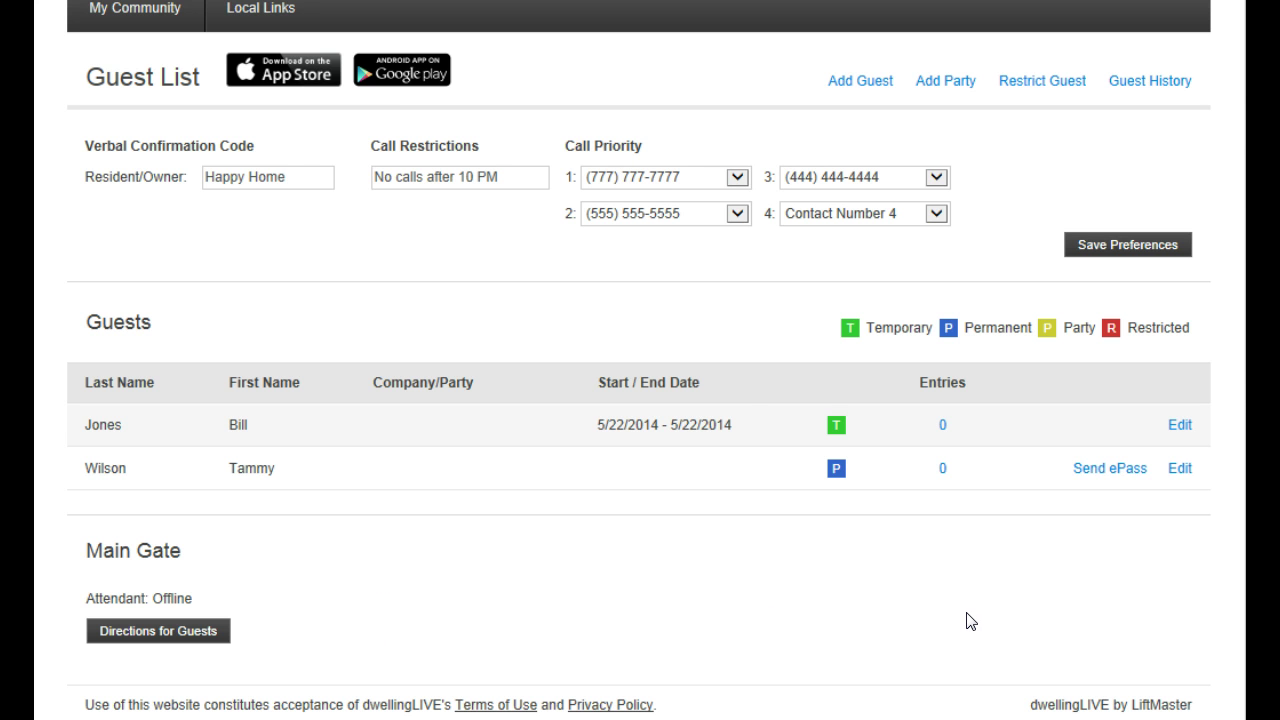
scroll(966, 621, up, 2)
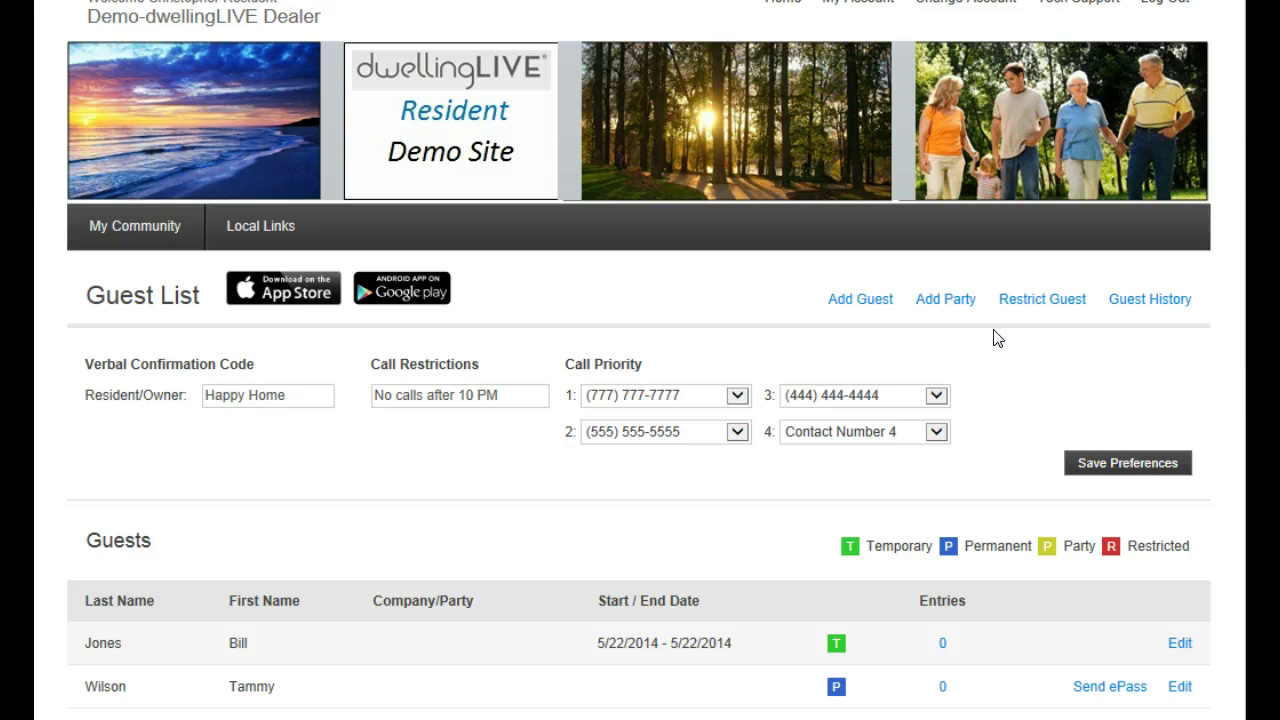
Start a new party list titled 'Weekend Party!' with start date 5/24/2014
click(945, 307)
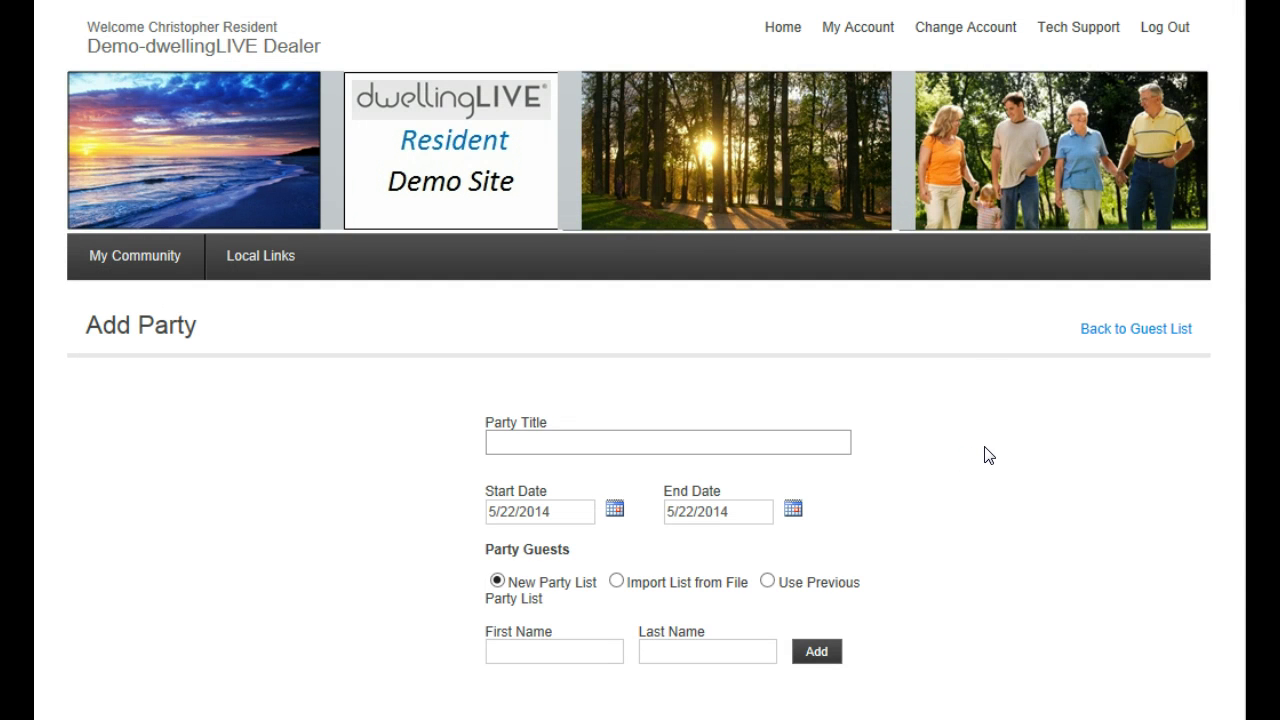
scroll(988, 450, down, 1)
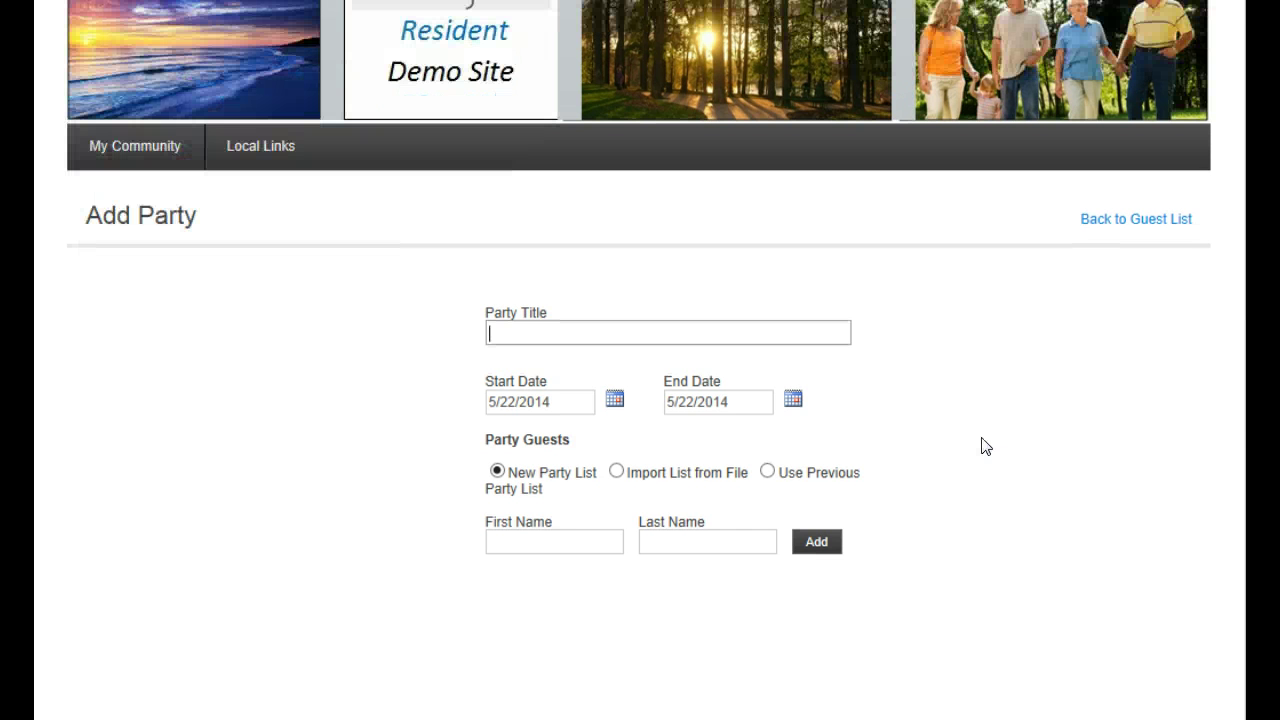
text(Weekend Party)
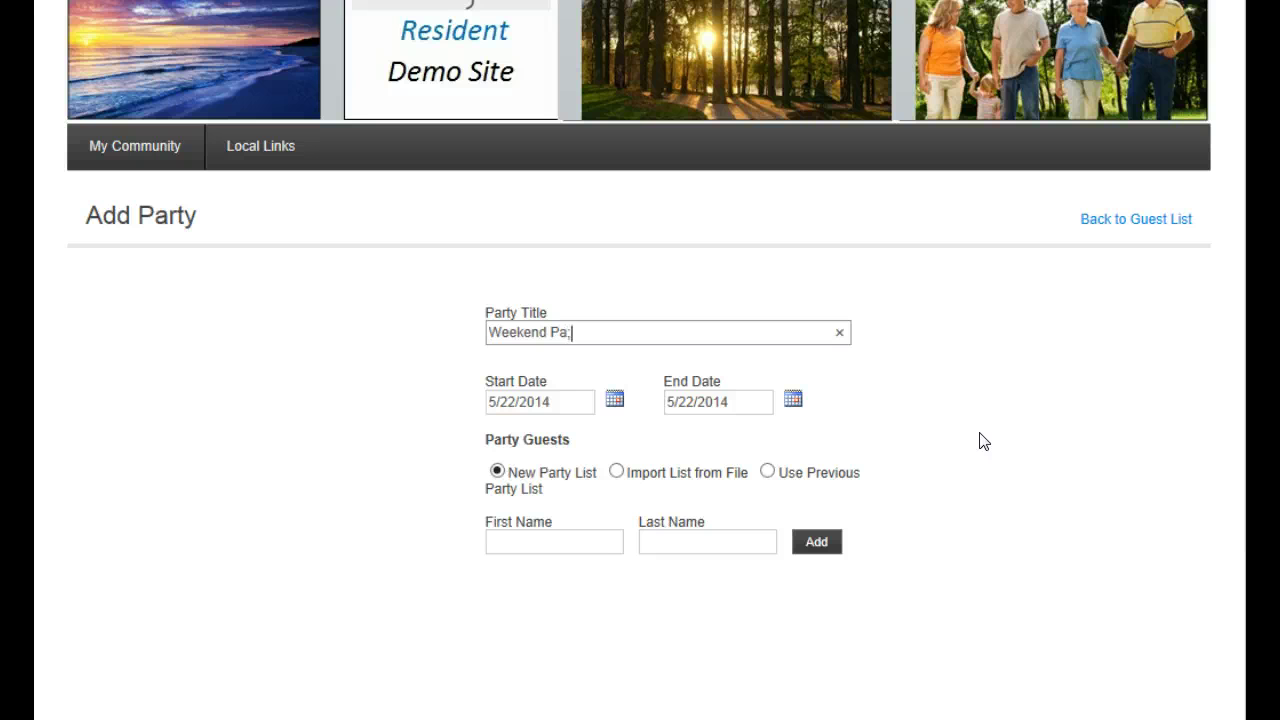
text(!)
click(615, 400)
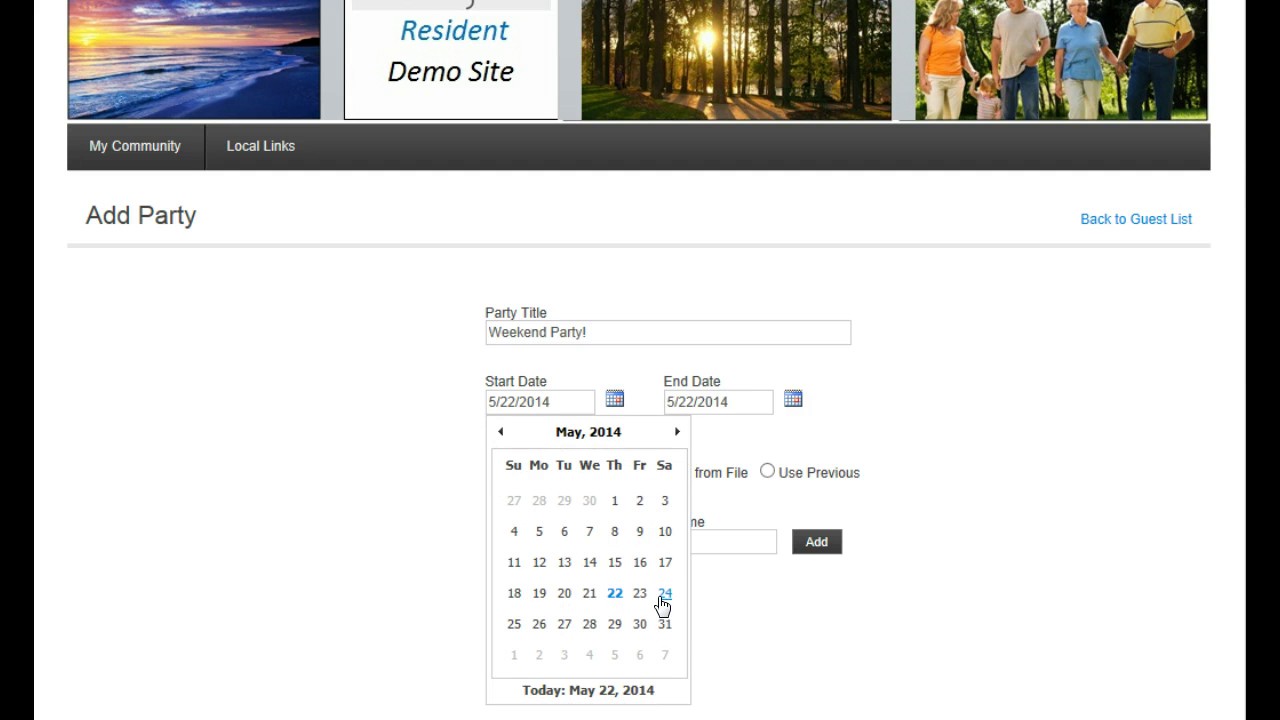
click(666, 602)
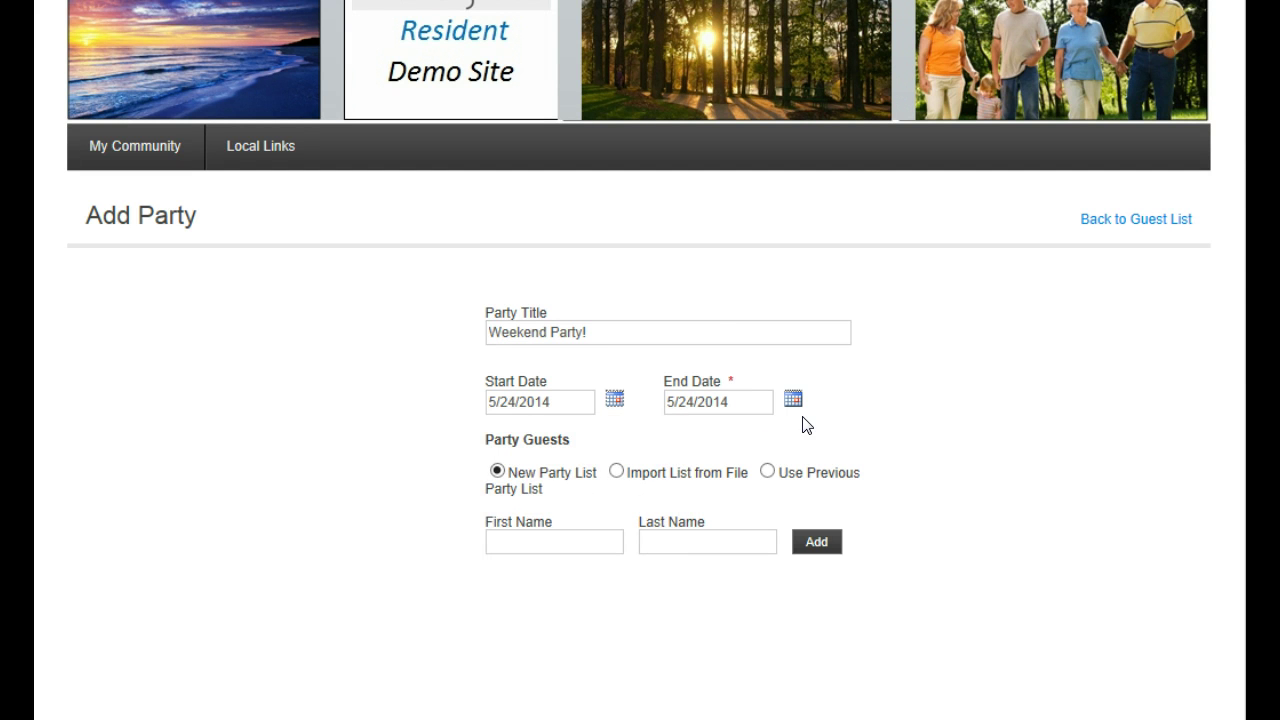
Add the first two guests' first and last names to the party list
scroll(803, 423, down, 1)
click(560, 428)
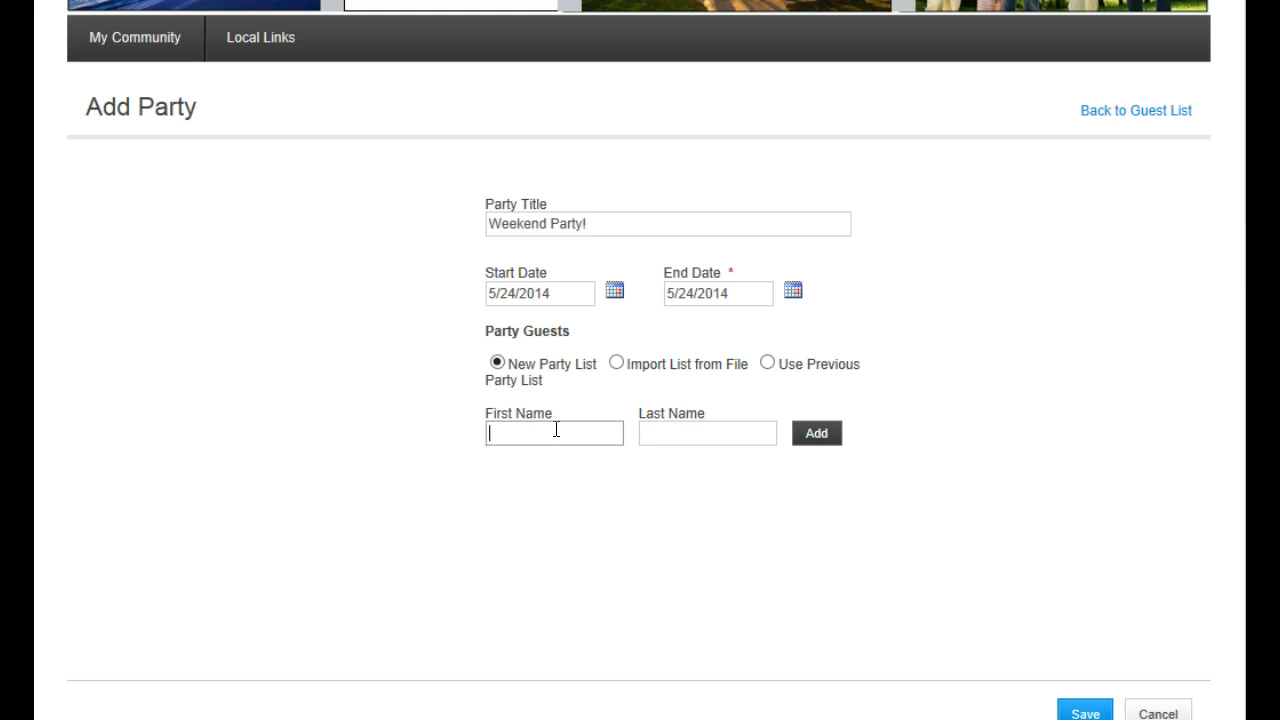
key(Tab)
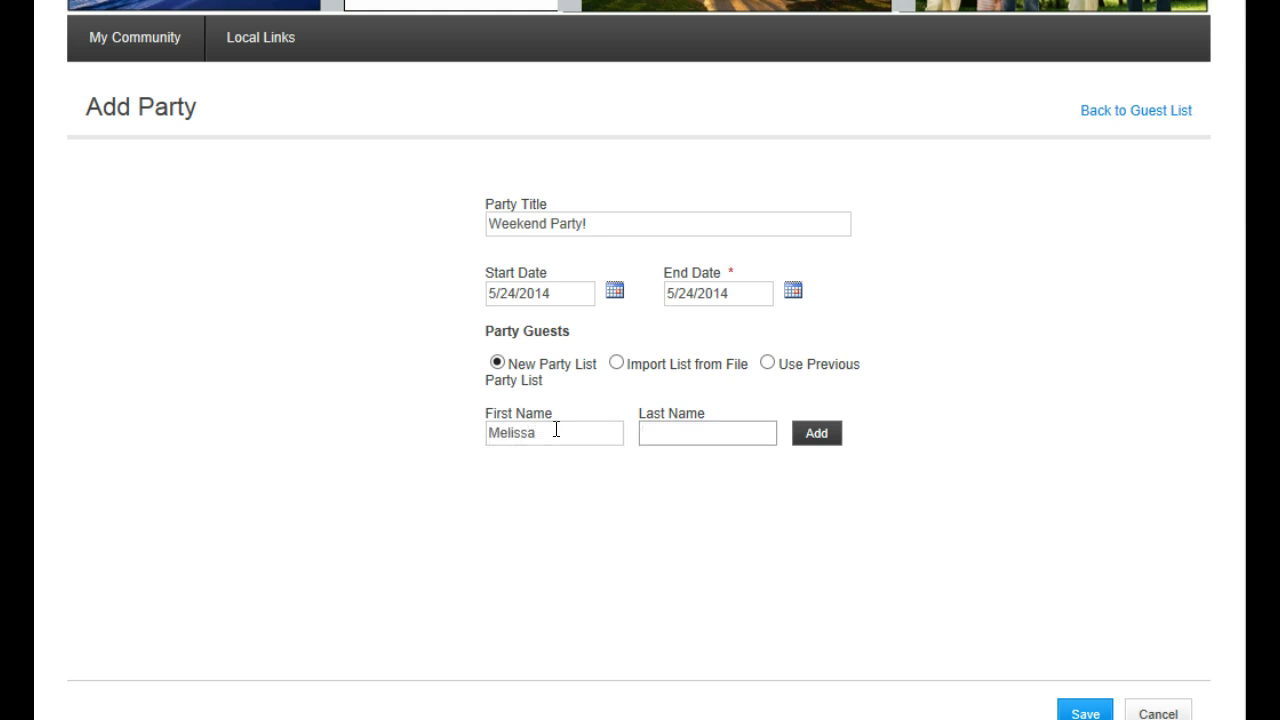
key(Return)
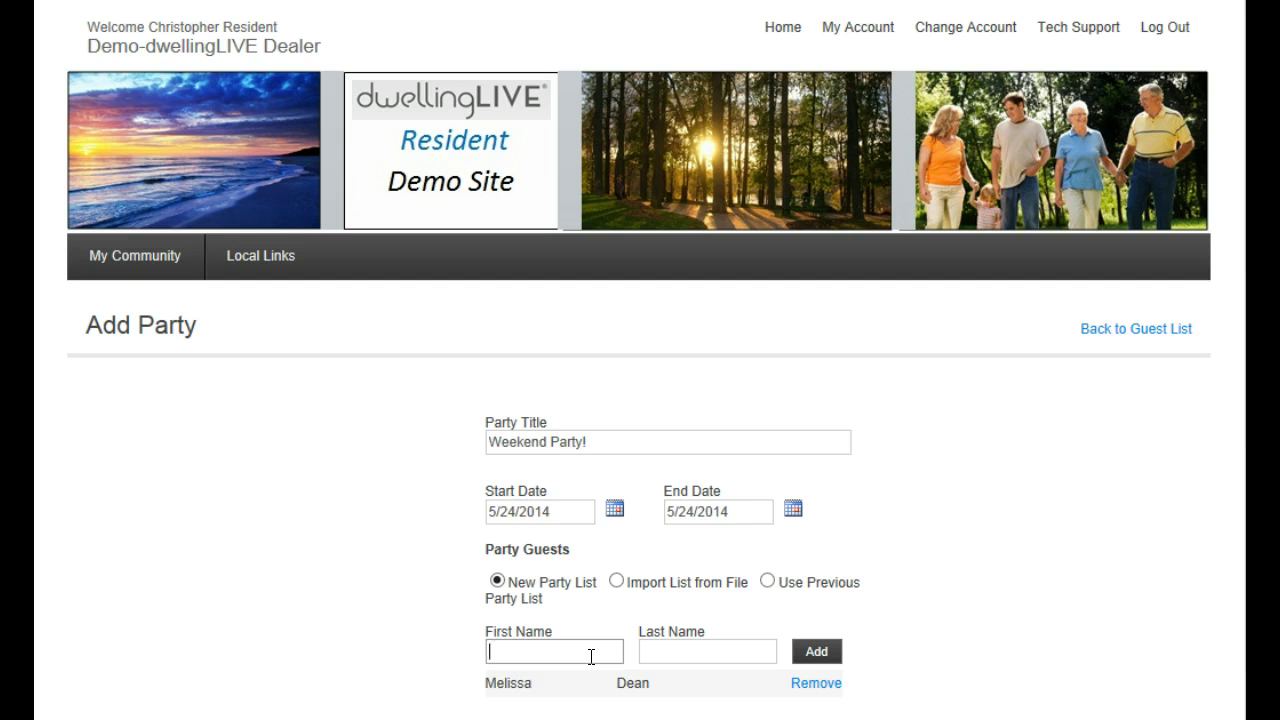
key(Tab)
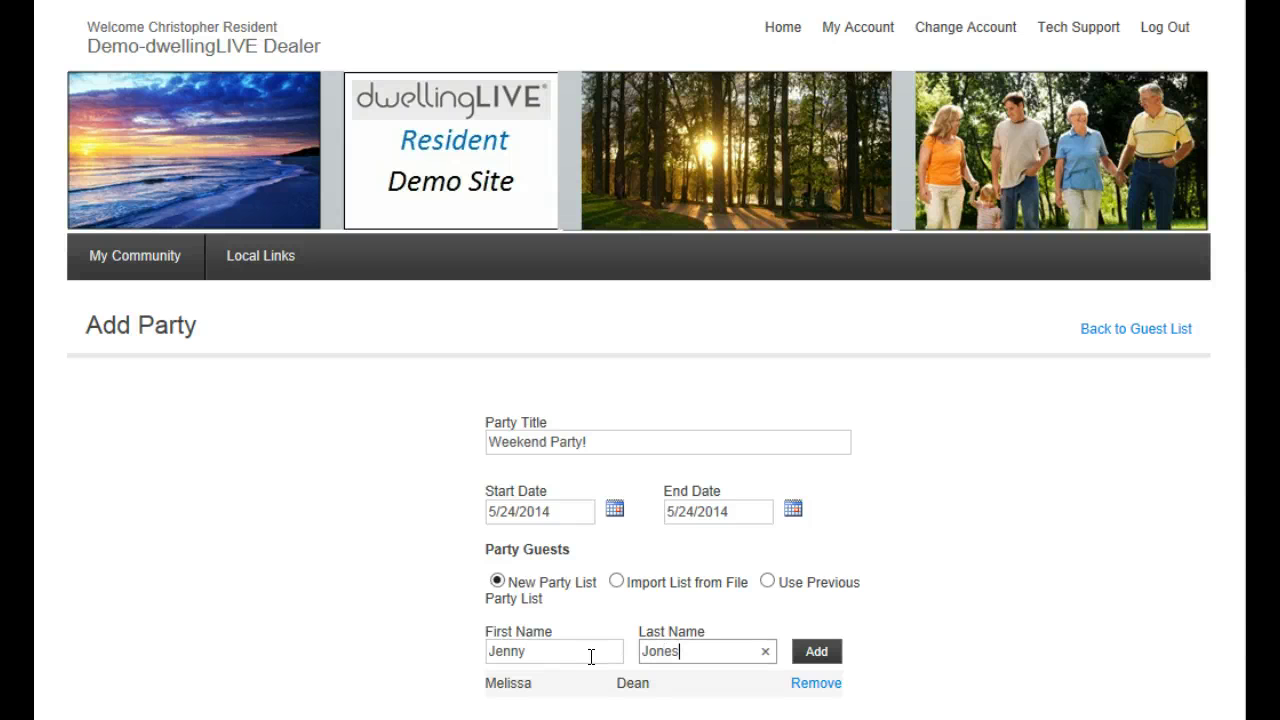
click(810, 656)
Add the third and fourth guests' names and save the party
scroll(557, 572, down, 1)
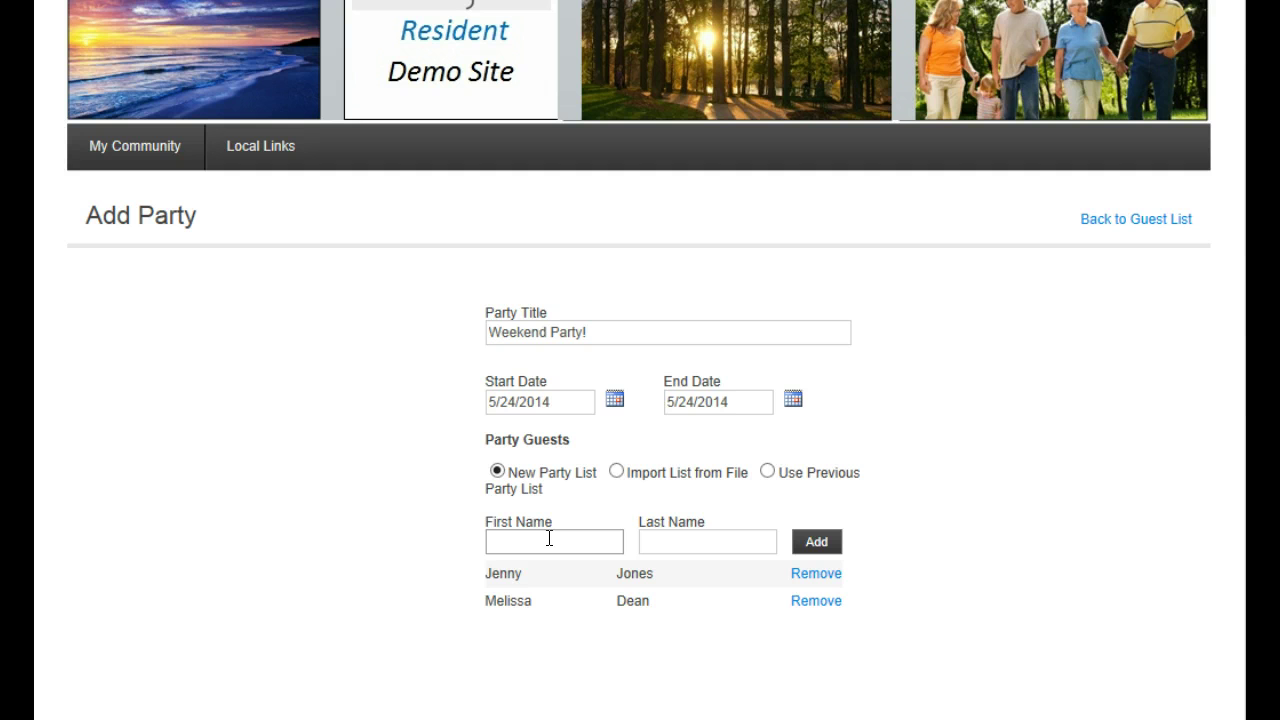
key(Tab)
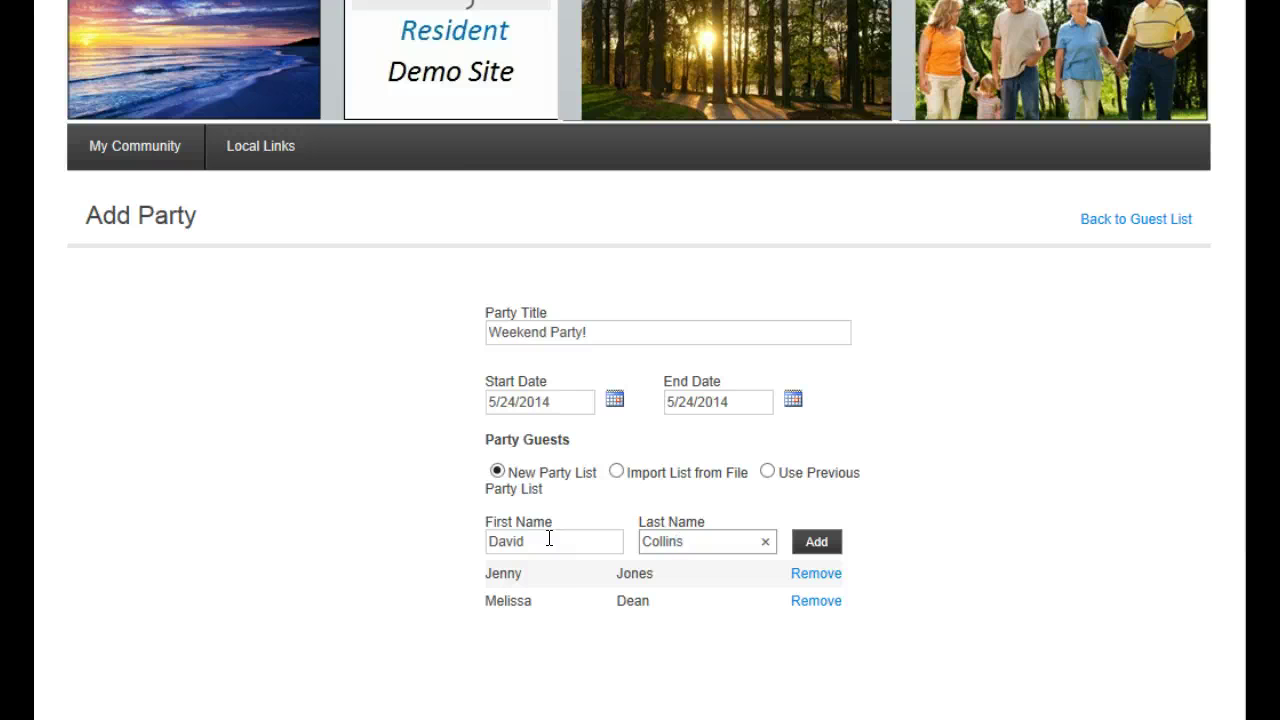
key(Return)
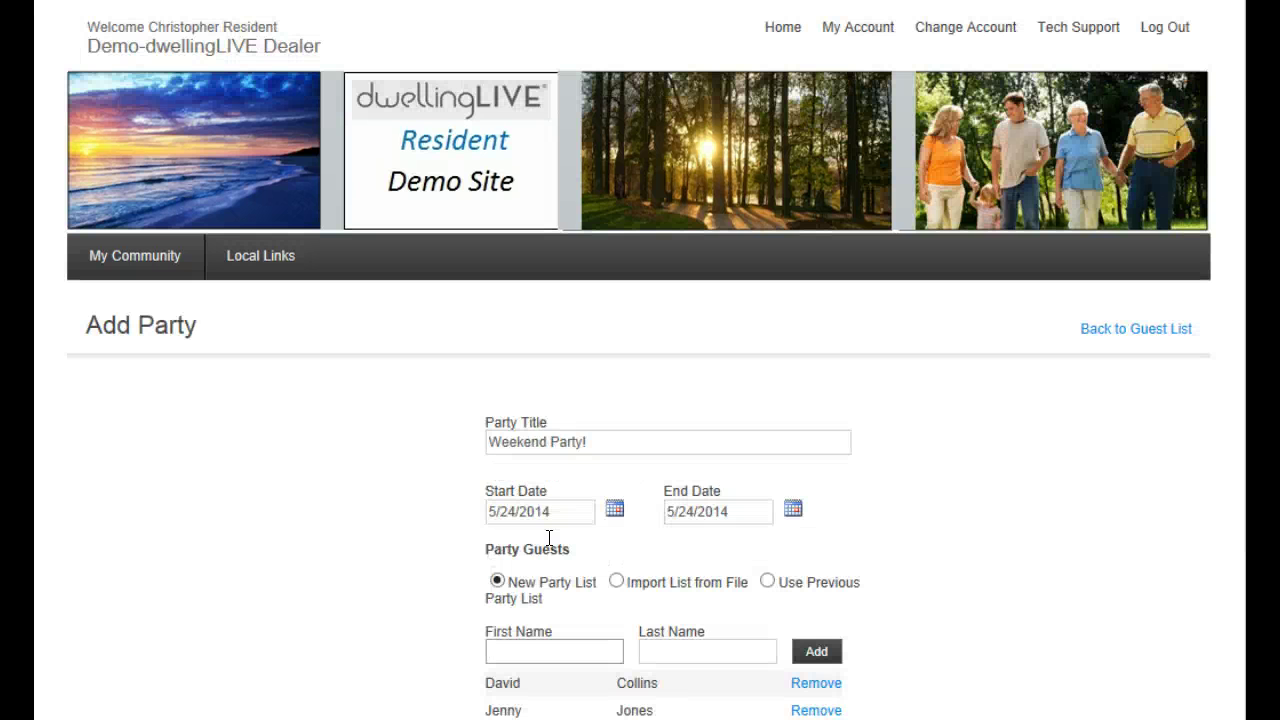
text(Peter)
key(Tab)
text(Rabbit)
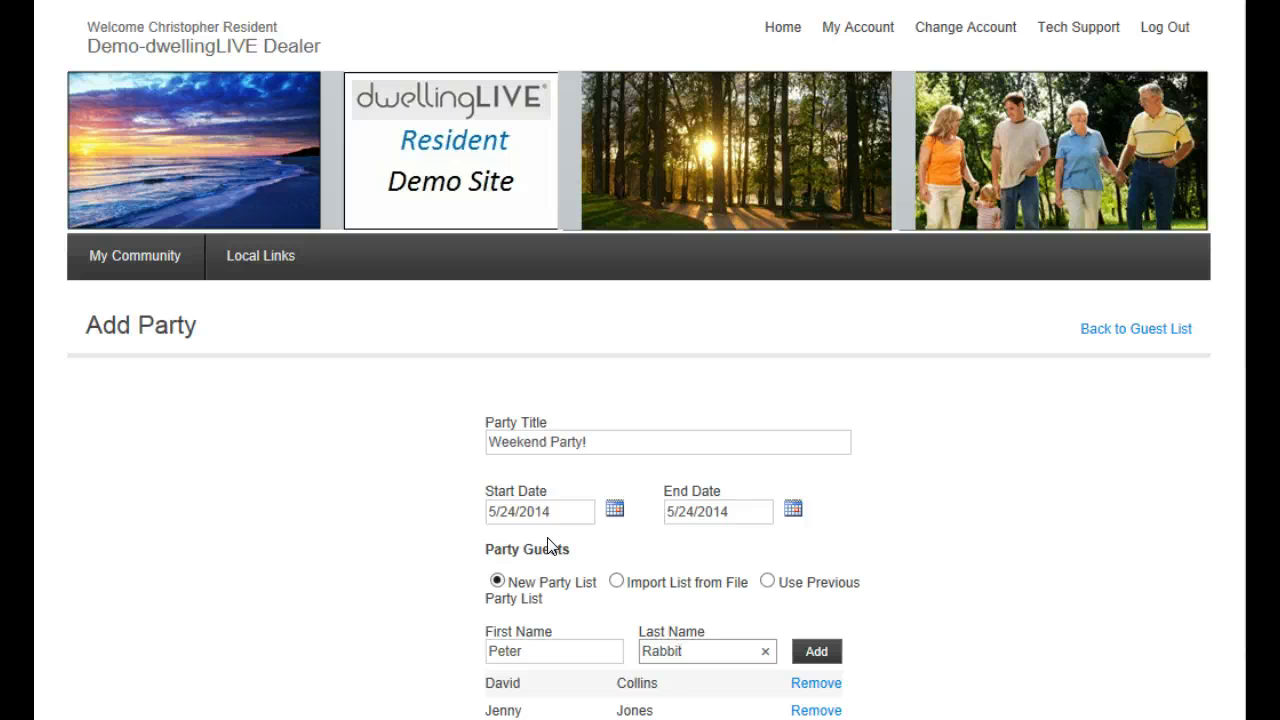
click(816, 652)
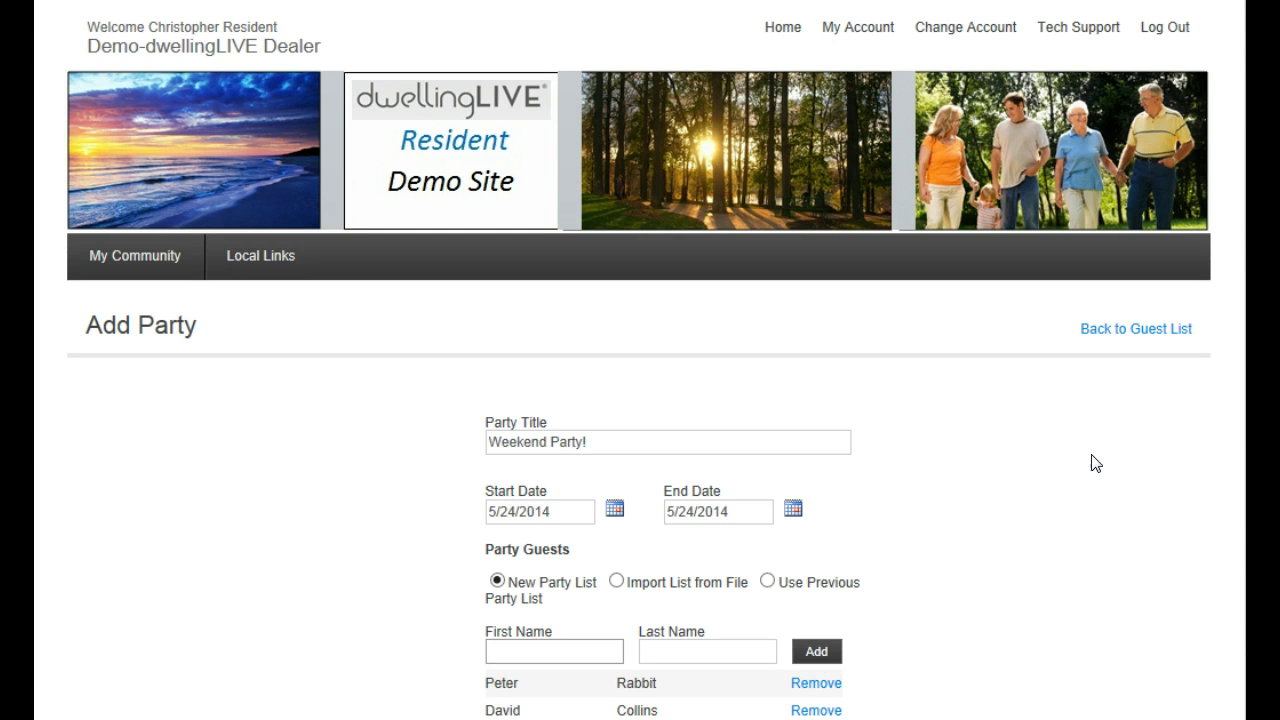
scroll(1090, 460, down, 3)
scroll(900, 400, down, 1)
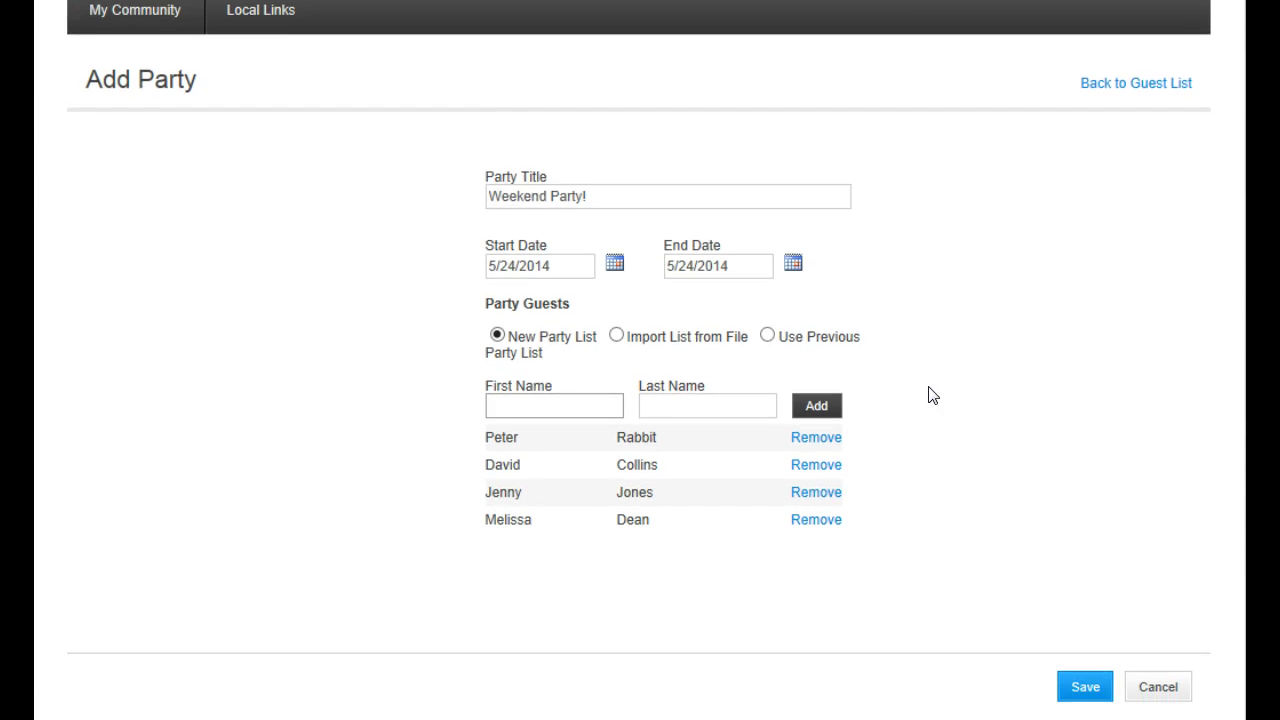
scroll(930, 395, down, 1)
click(1078, 640)
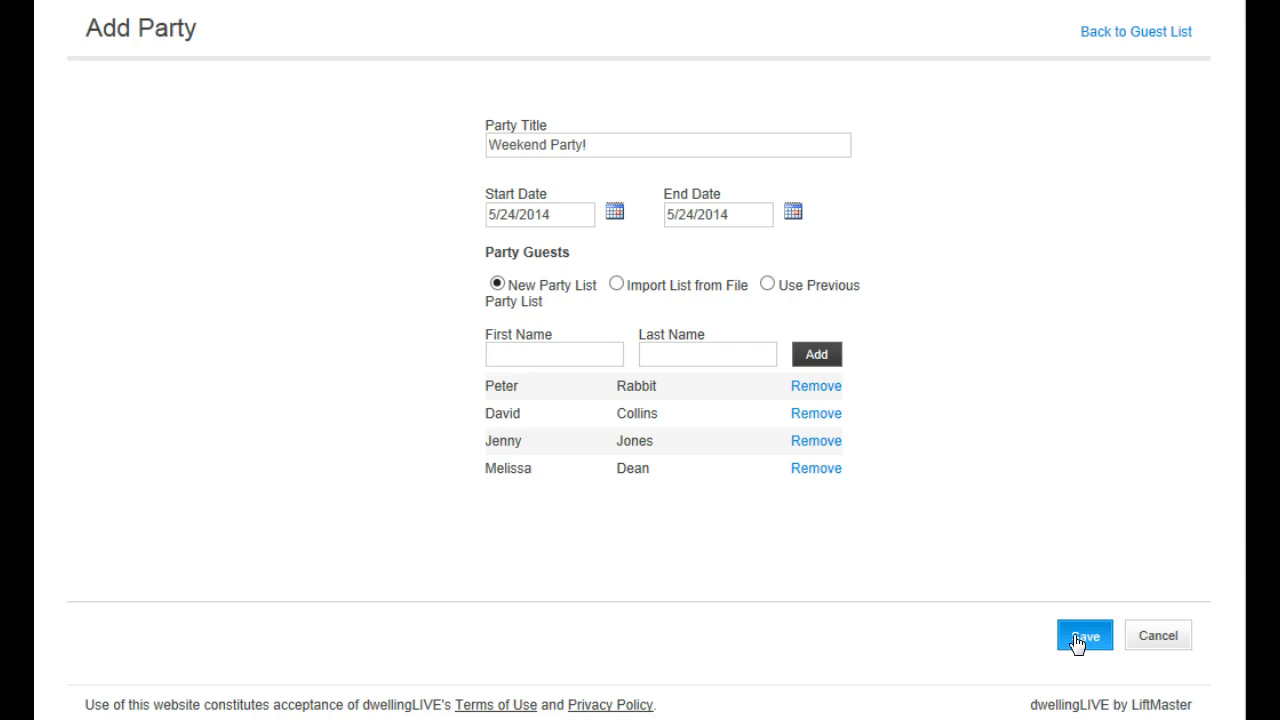
scroll(640, 400, down, 4)
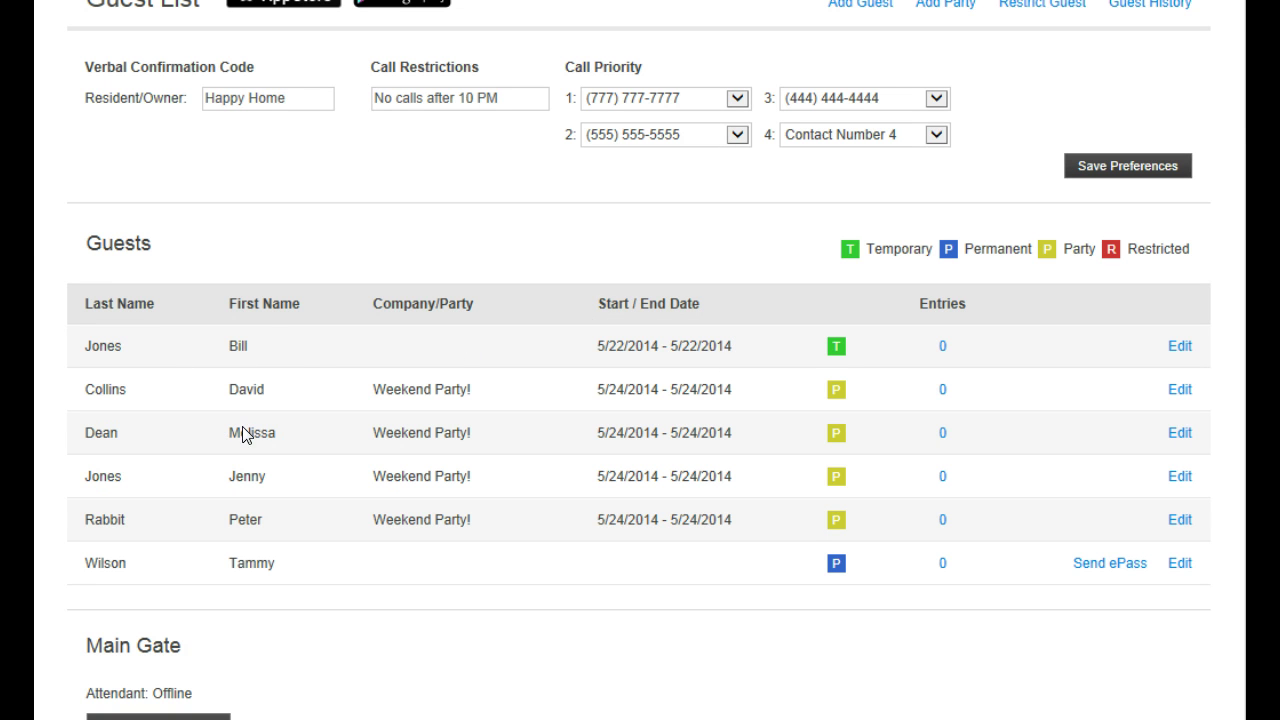
drag(83, 566, 286, 569)
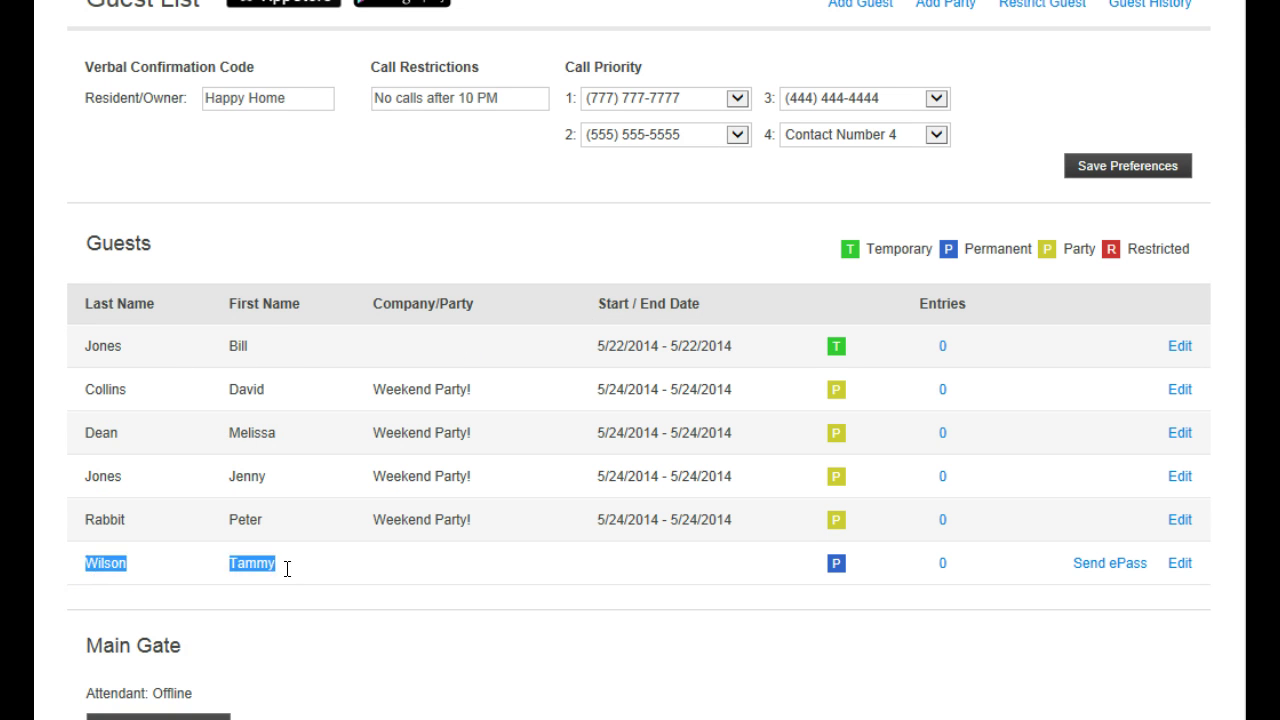
click(473, 595)
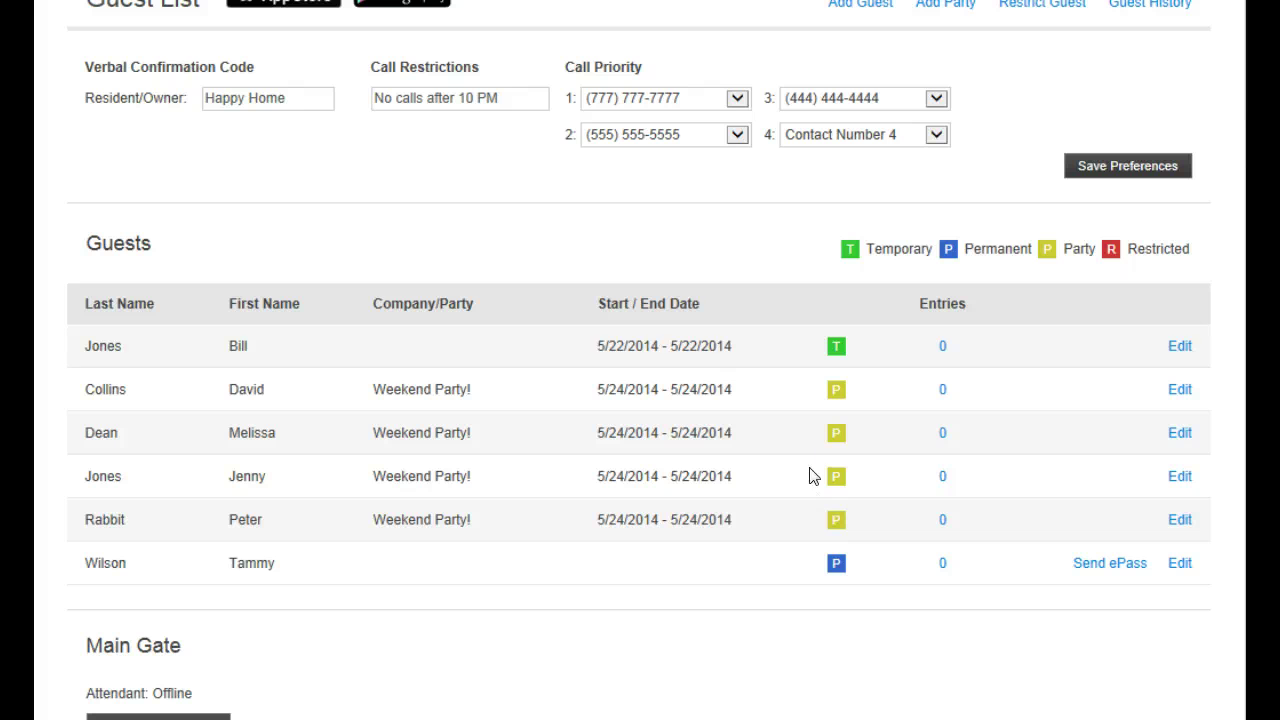
In Weekend Party!, remove the top guest, add a replacement guest by name, and save
click(1180, 392)
scroll(1010, 412, down, 2)
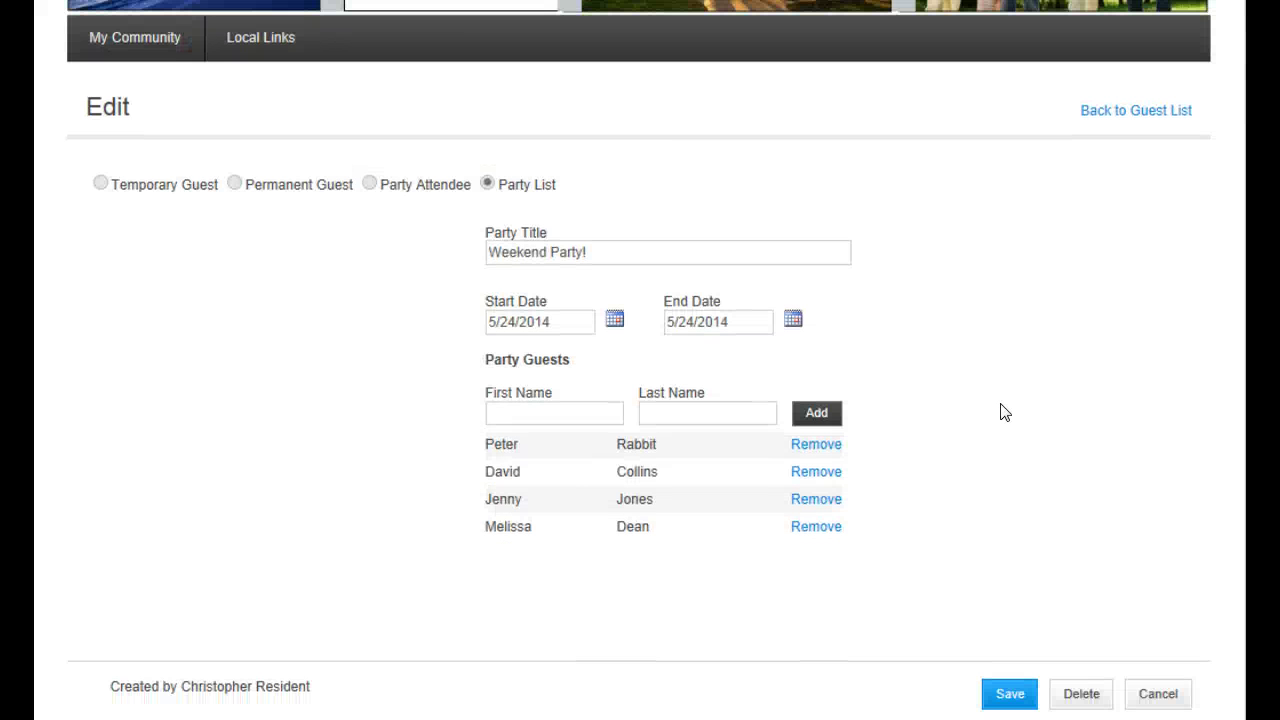
click(816, 445)
click(590, 414)
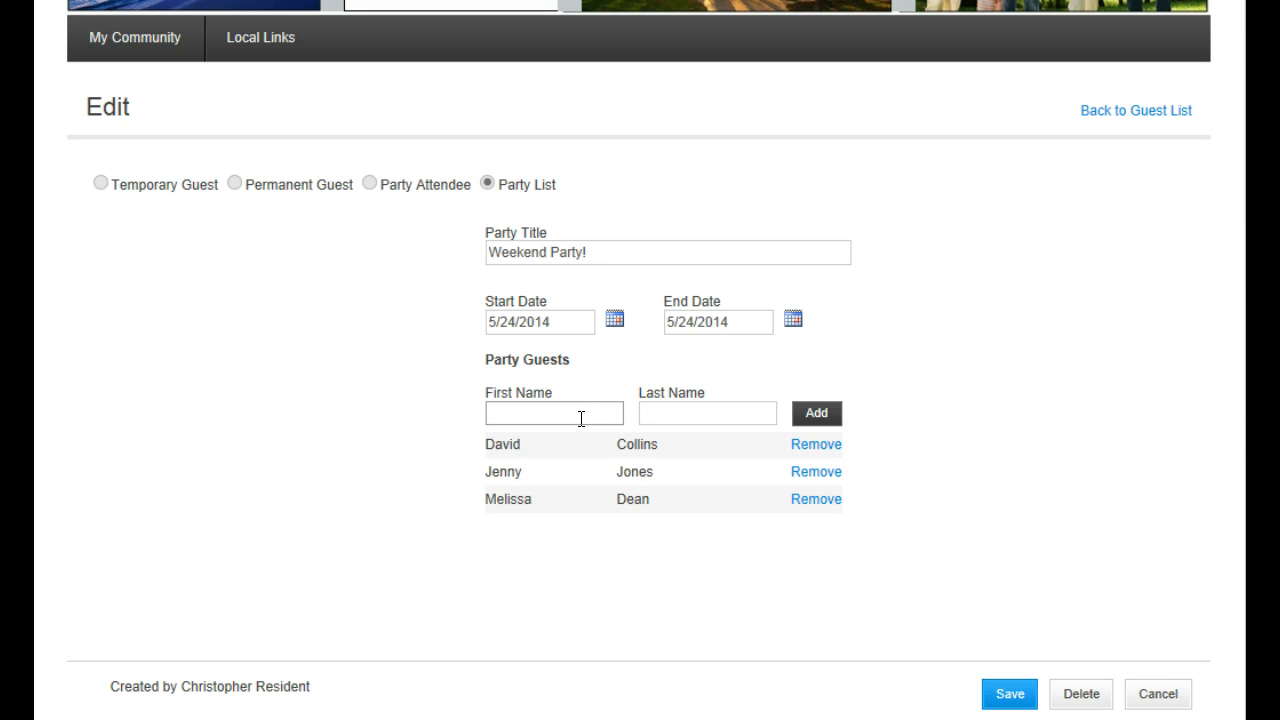
key(Tab)
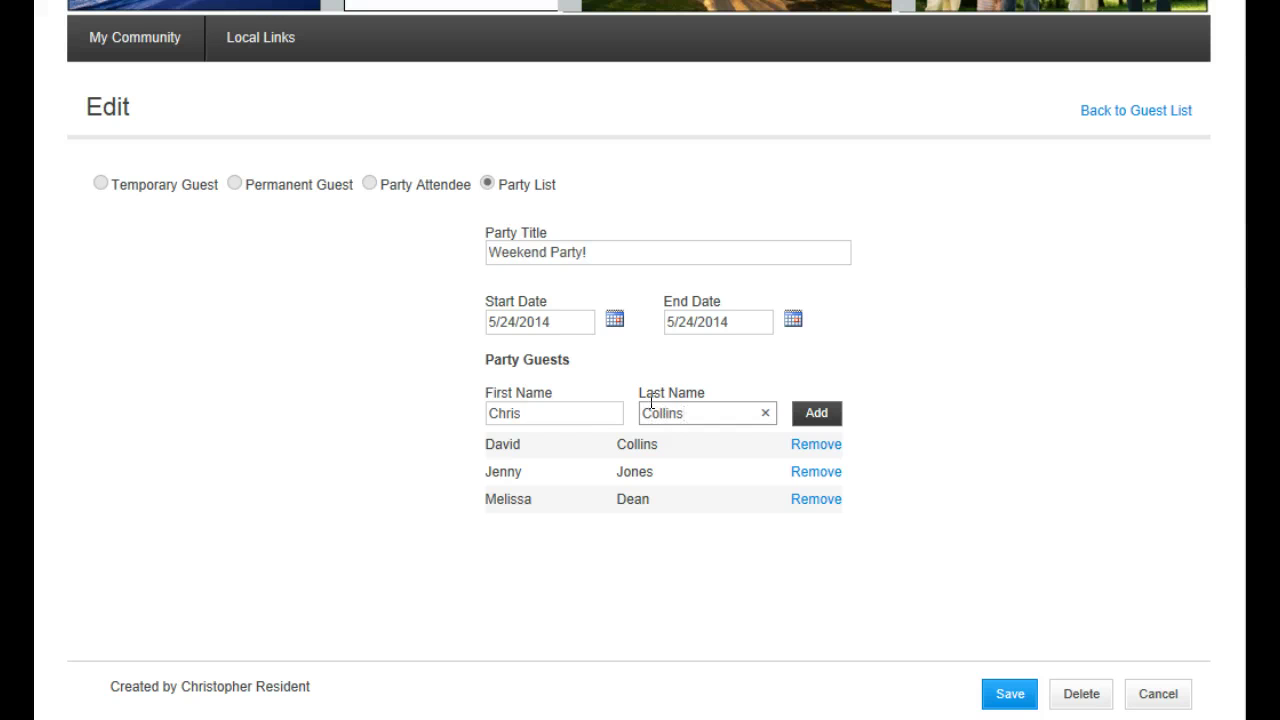
click(822, 414)
scroll(952, 436, down, 2)
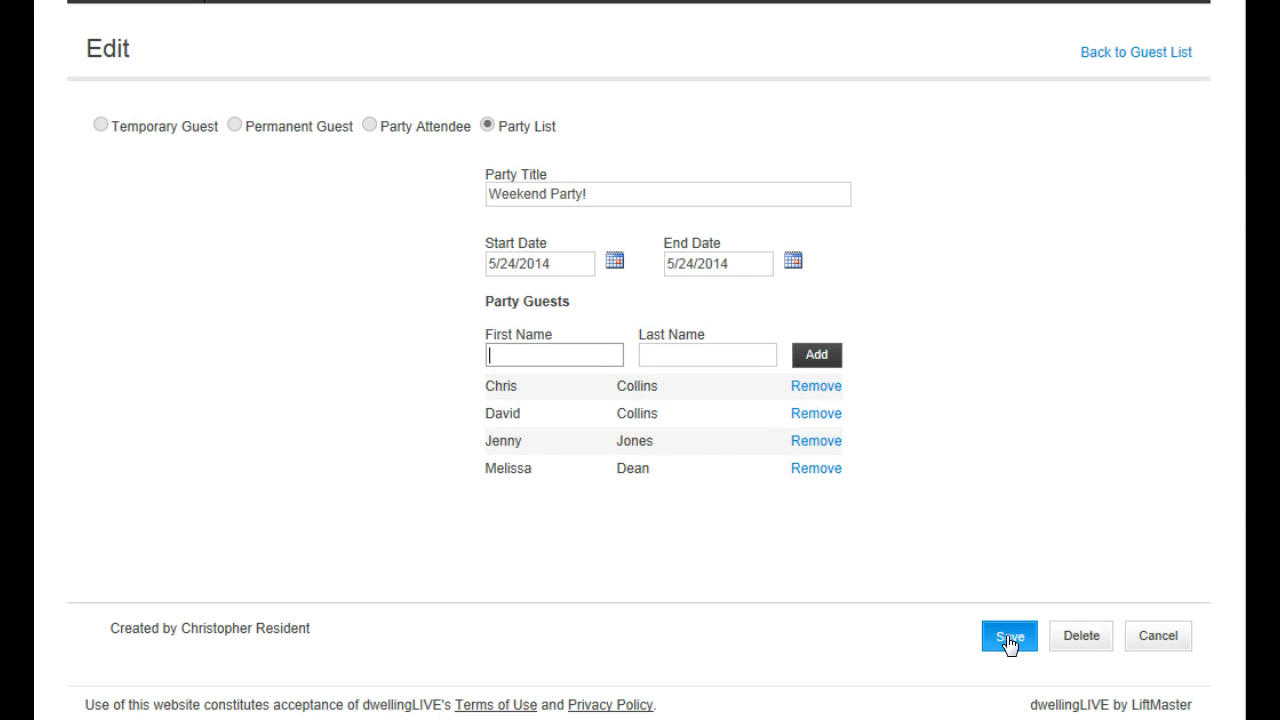
click(1006, 637)
scroll(958, 532, down, 3)
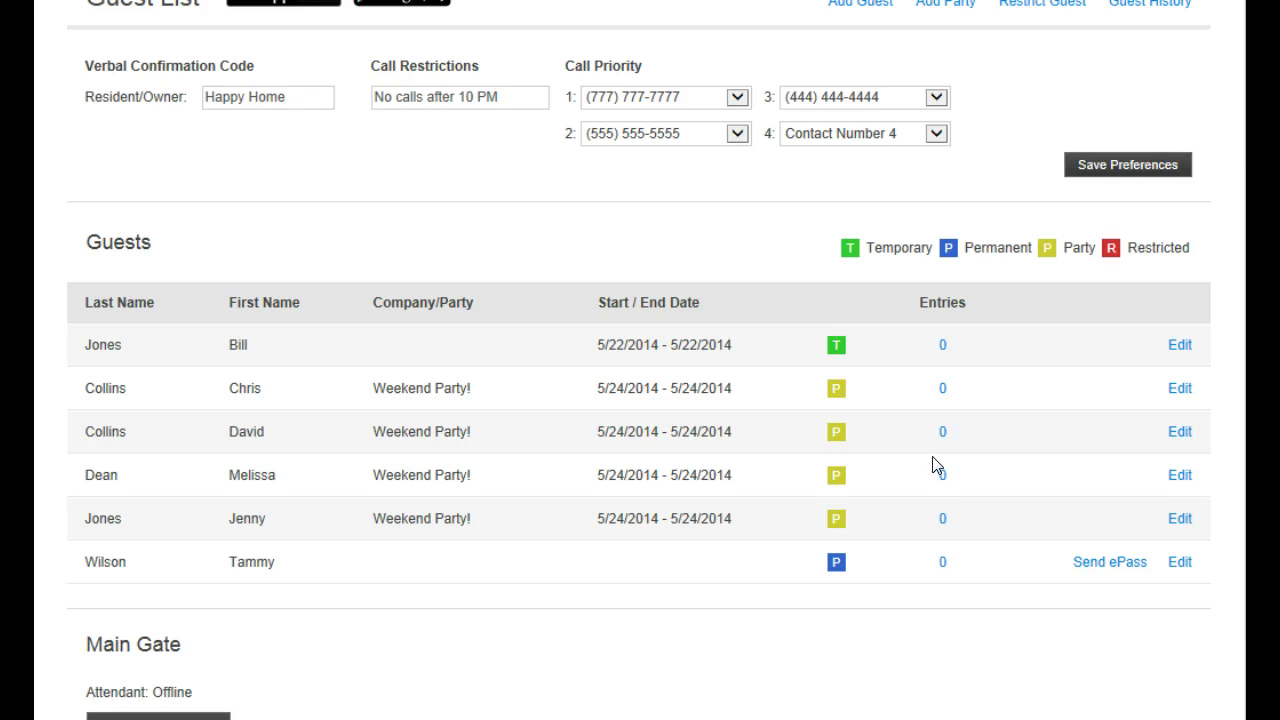
scroll(930, 465, up, 3)
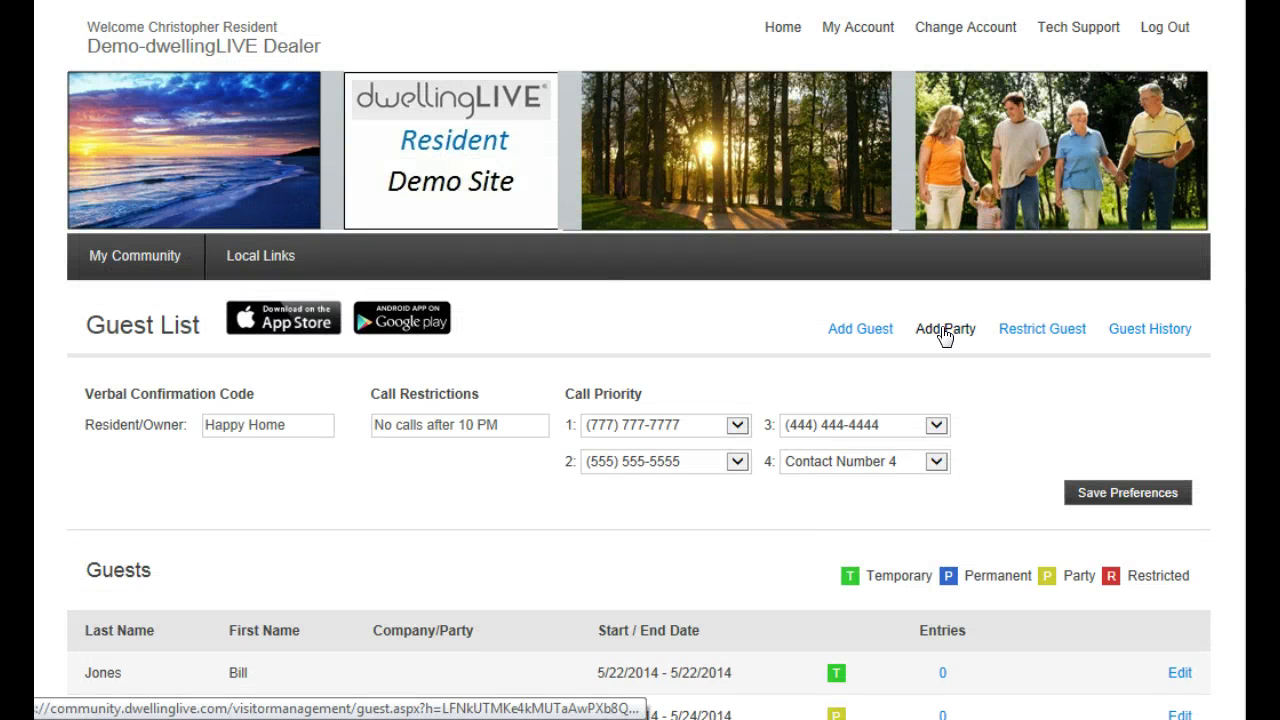
Start a new party set to import guests from a file, titled 'Hockey Party'
click(944, 333)
scroll(940, 372, down, 1)
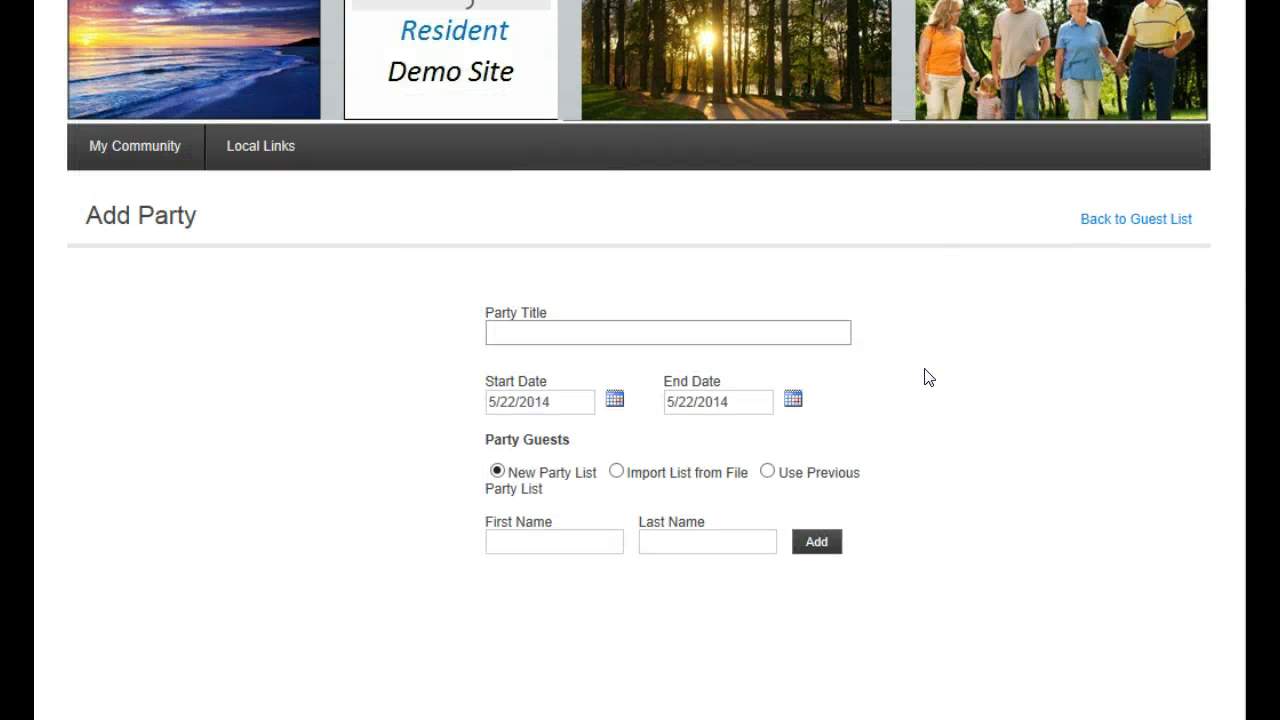
scroll(928, 377, down, 1)
click(616, 364)
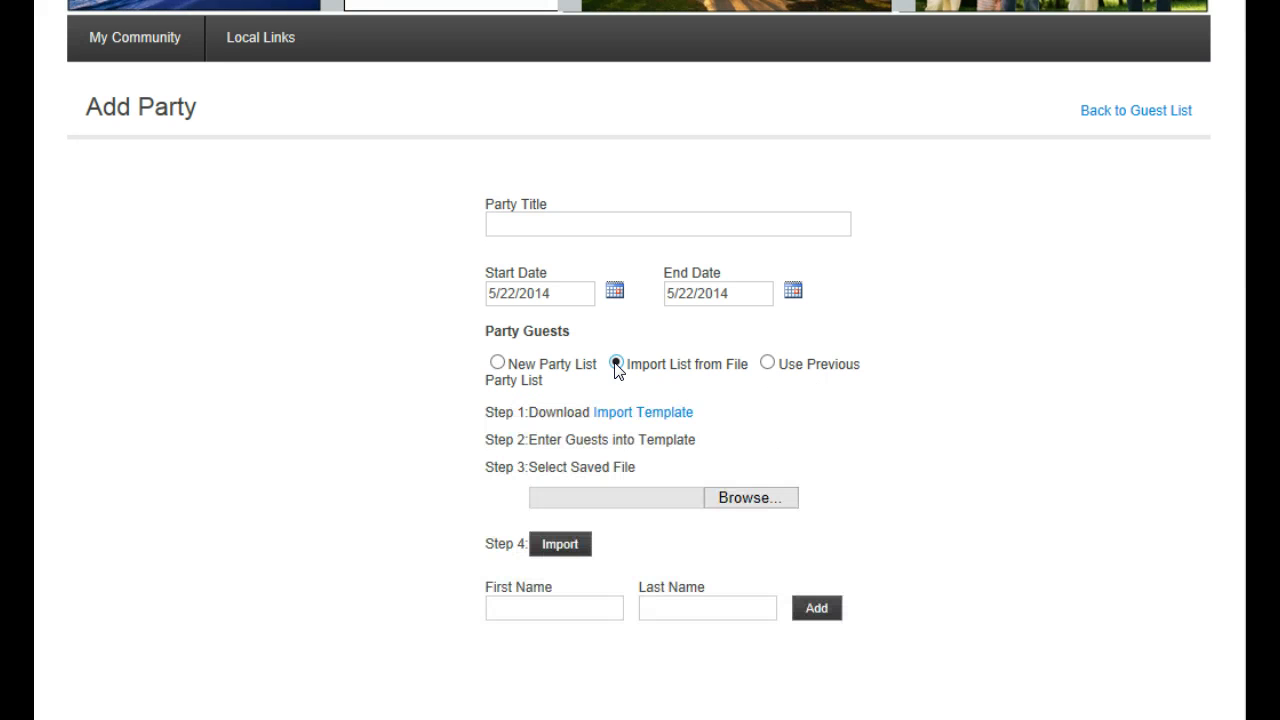
click(592, 221)
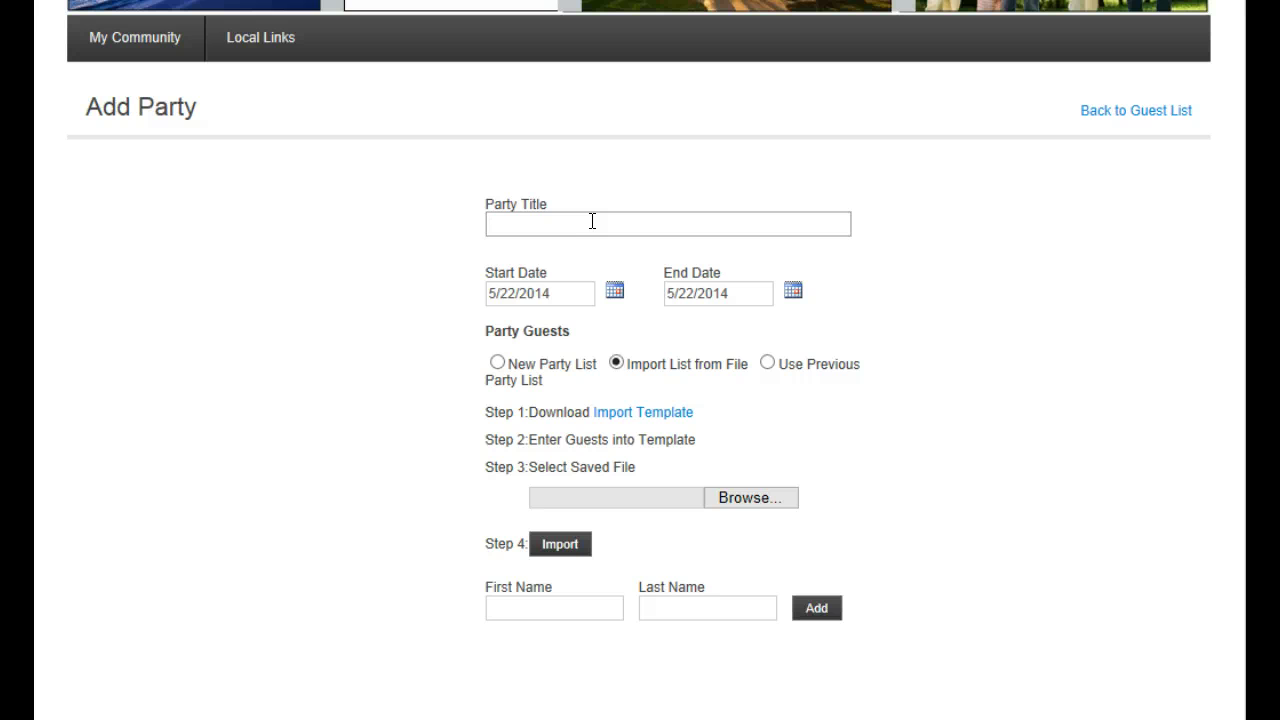
text(Hockey Party)
Set the Hockey Party start and end dates to 5/31/2014 and review the template import instructions
click(614, 292)
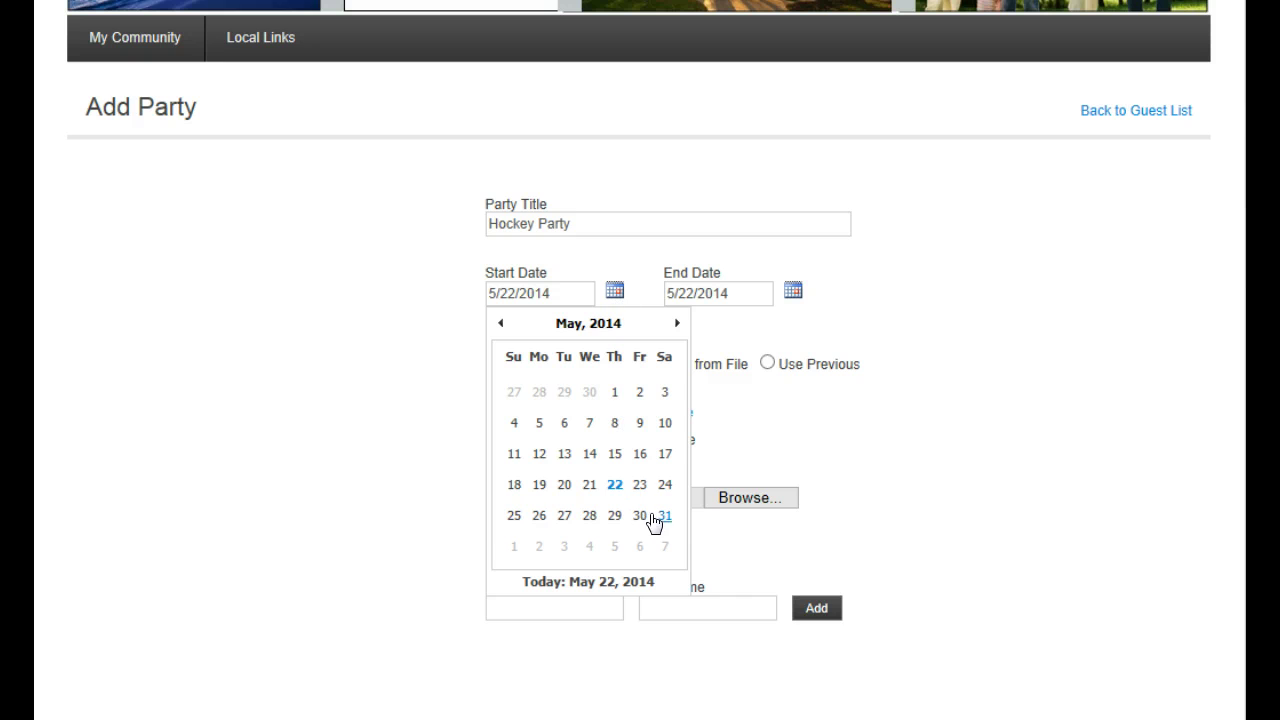
click(664, 518)
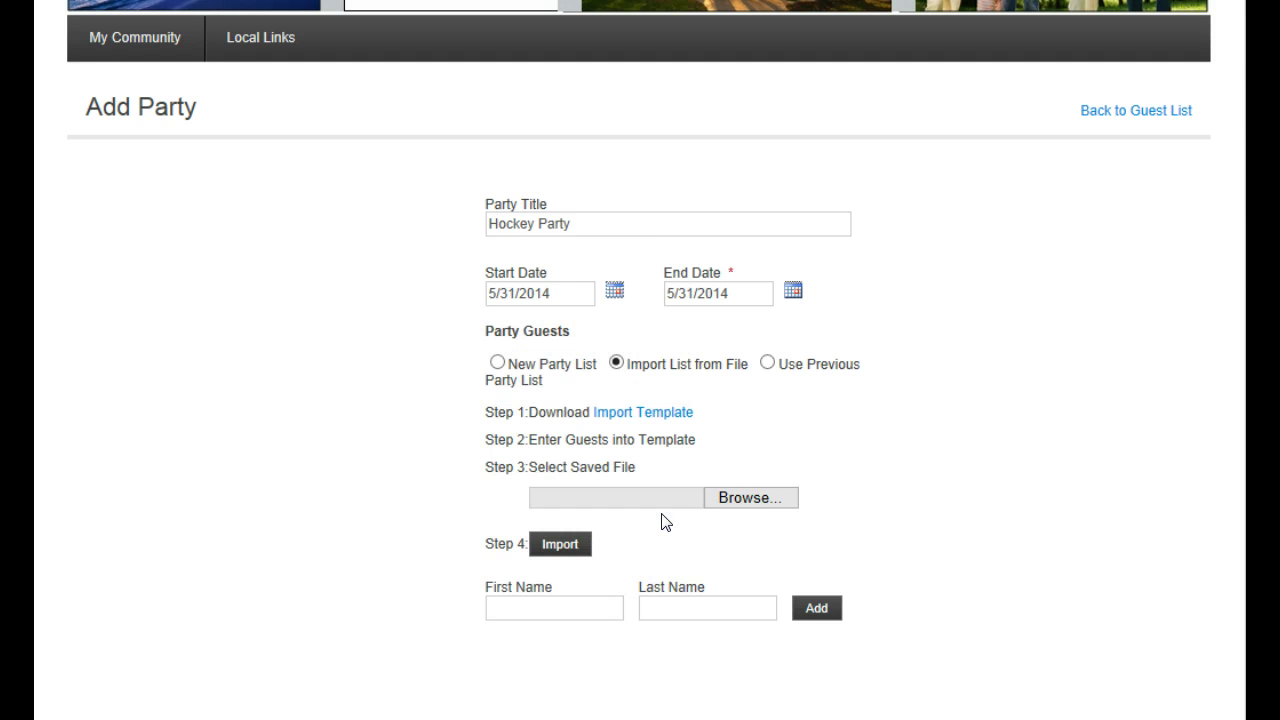
click(792, 291)
click(792, 292)
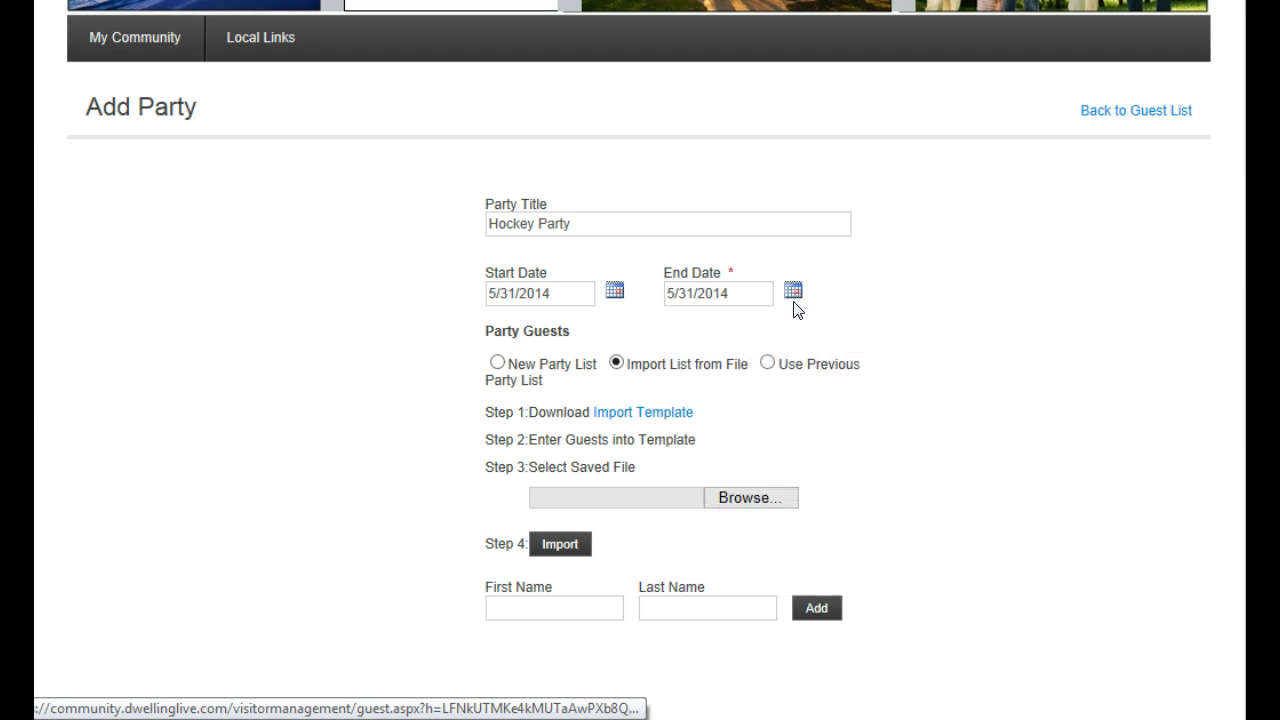
scroll(920, 310, down, 1)
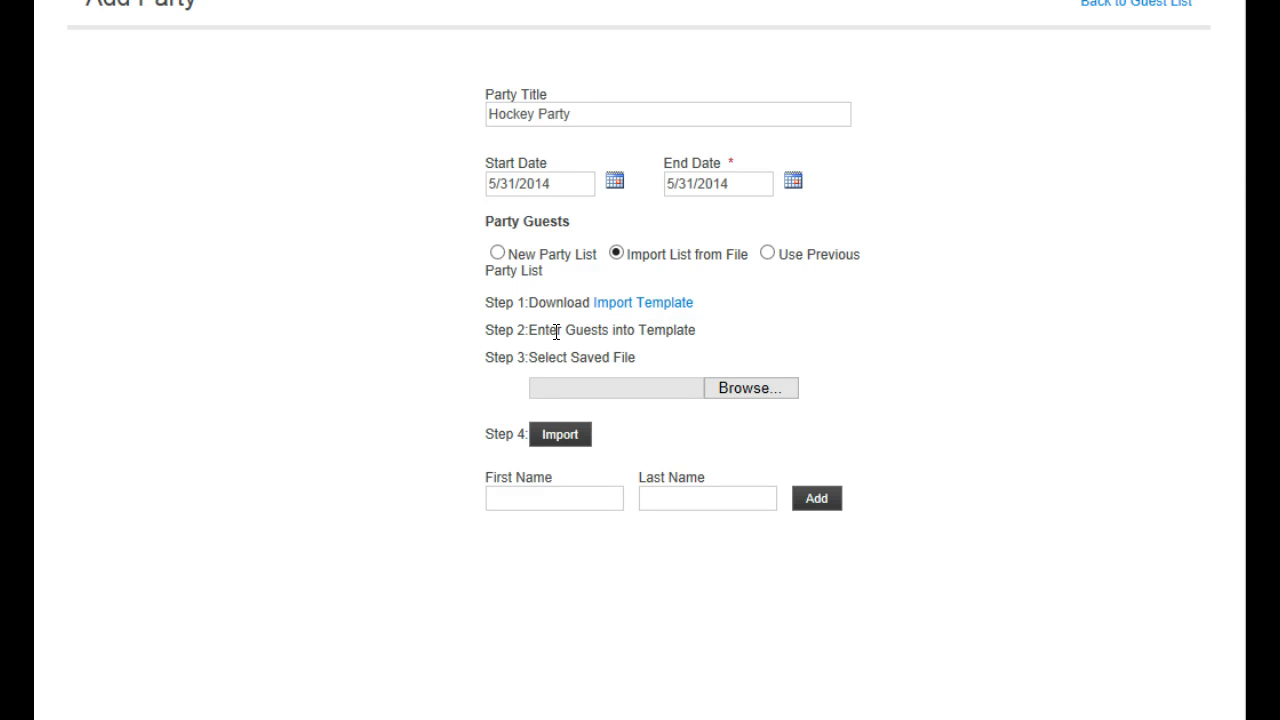
drag(530, 331, 684, 335)
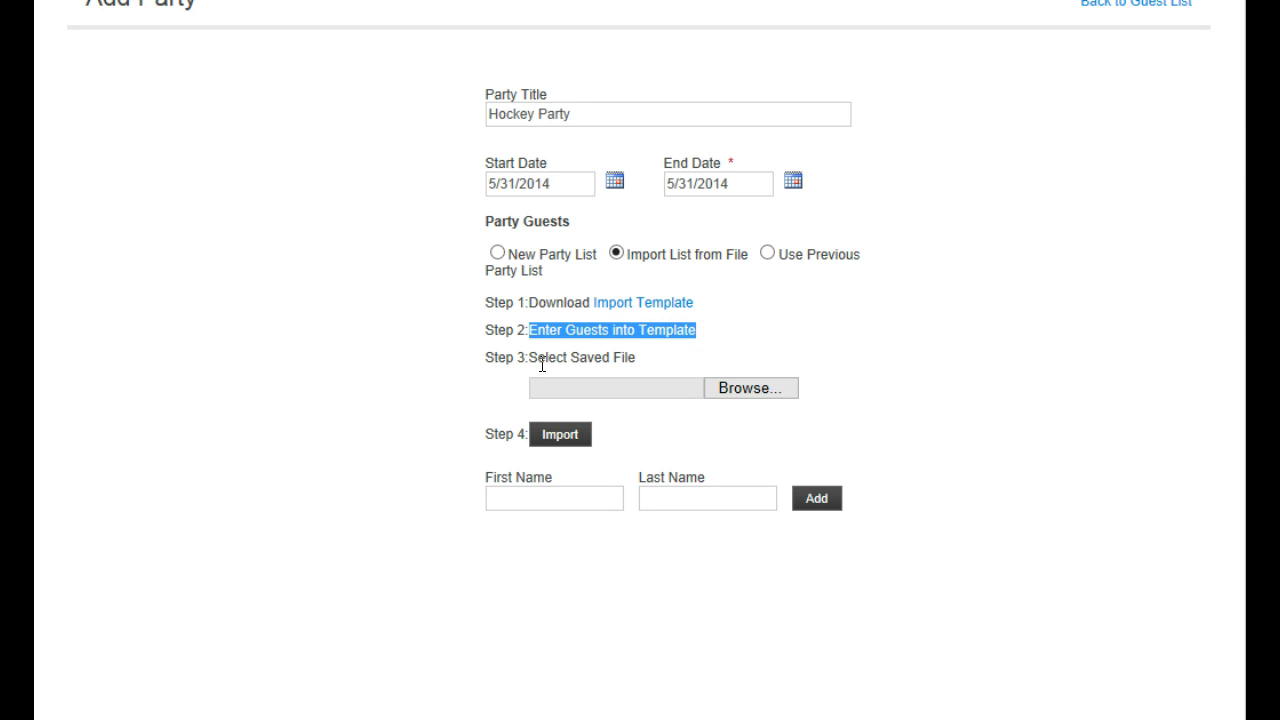
drag(540, 361, 634, 358)
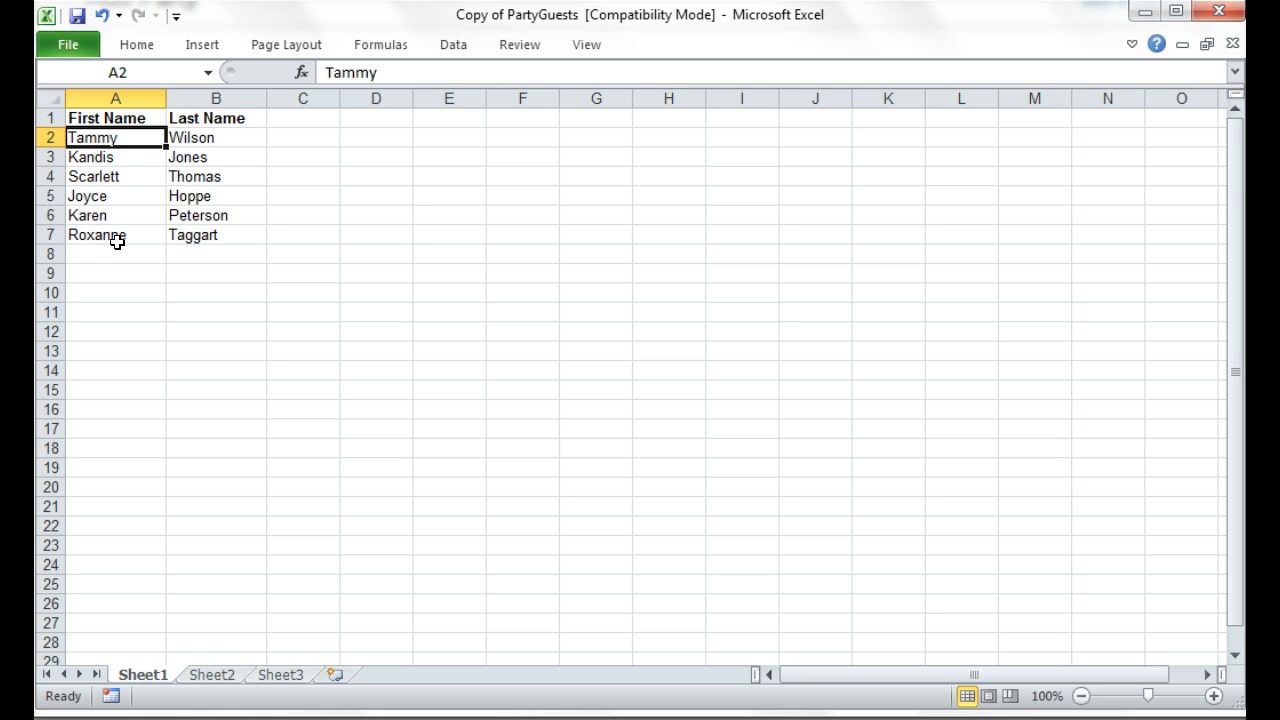
Import the six guests from Copy of PartyGuests.xls into the Hockey Party form
click(1145, 12)
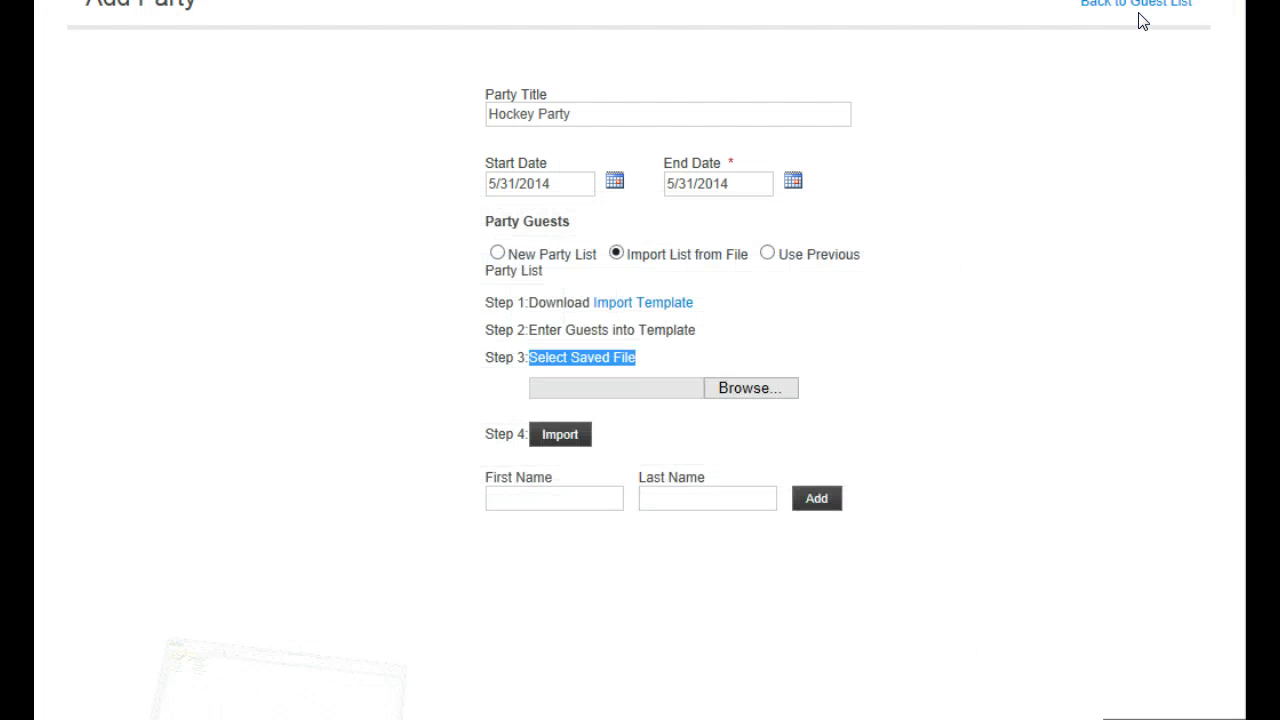
click(879, 350)
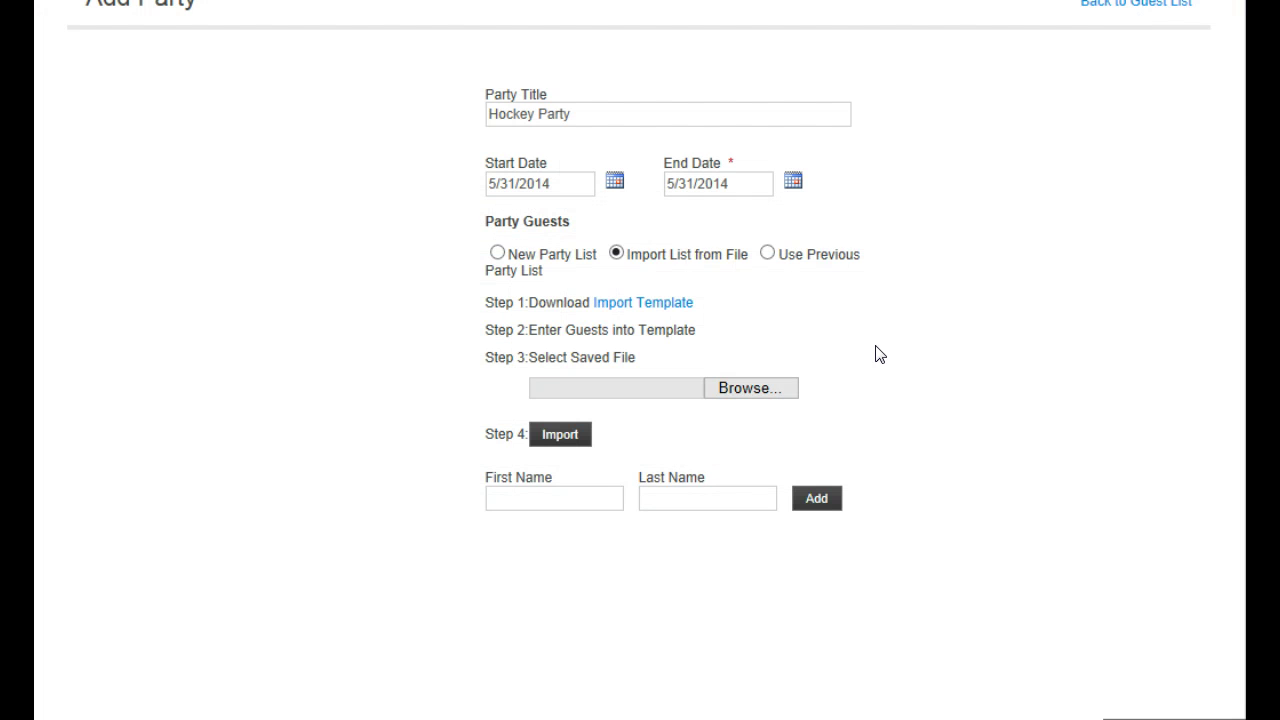
click(755, 397)
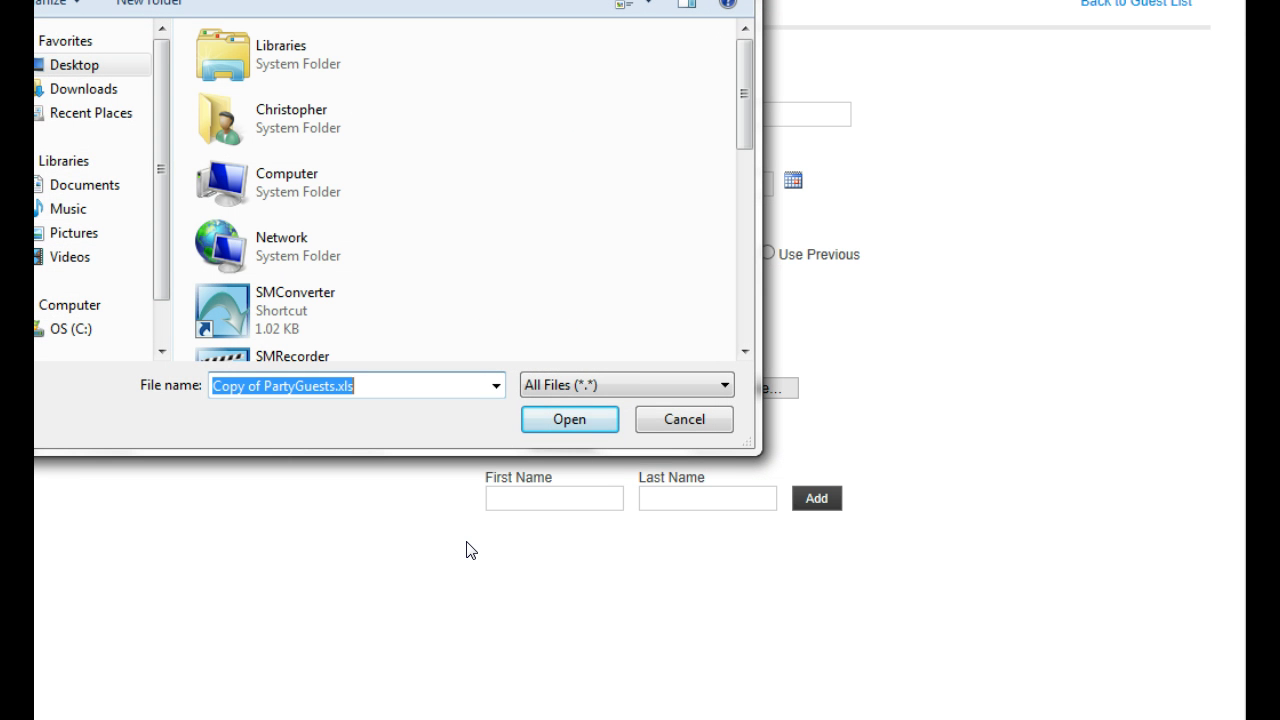
click(552, 419)
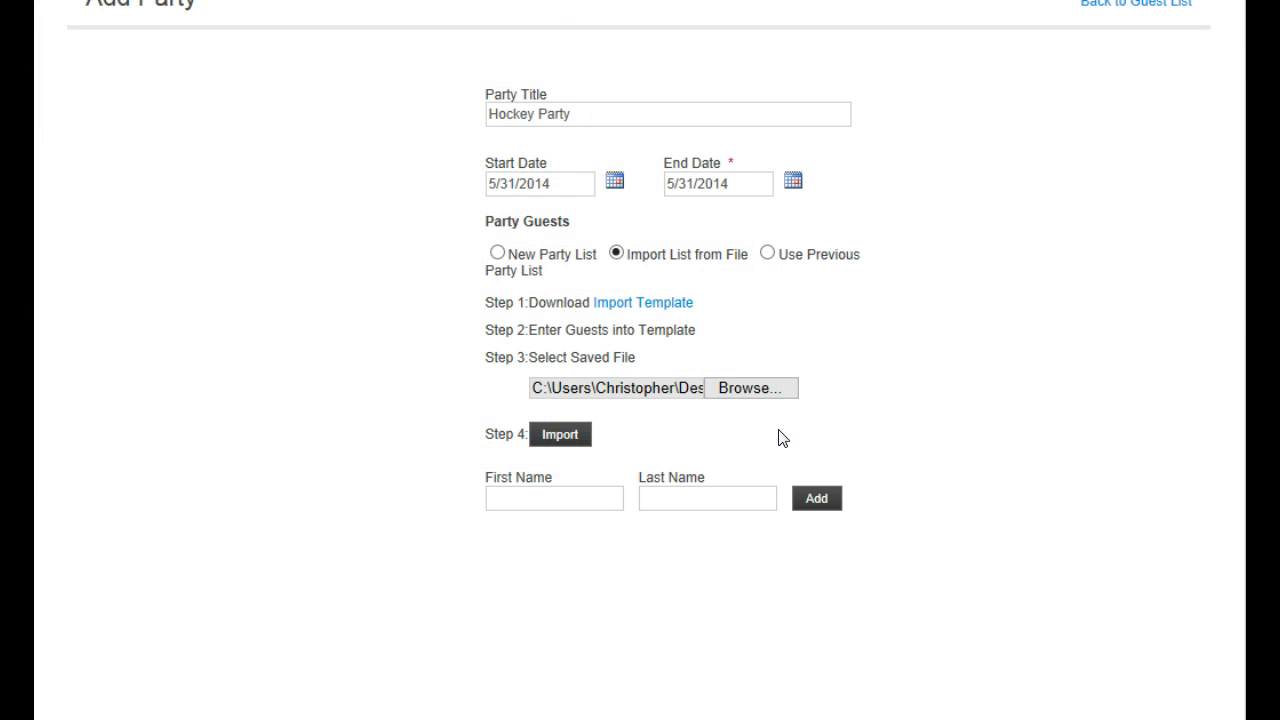
click(564, 438)
scroll(640, 360, down, 5)
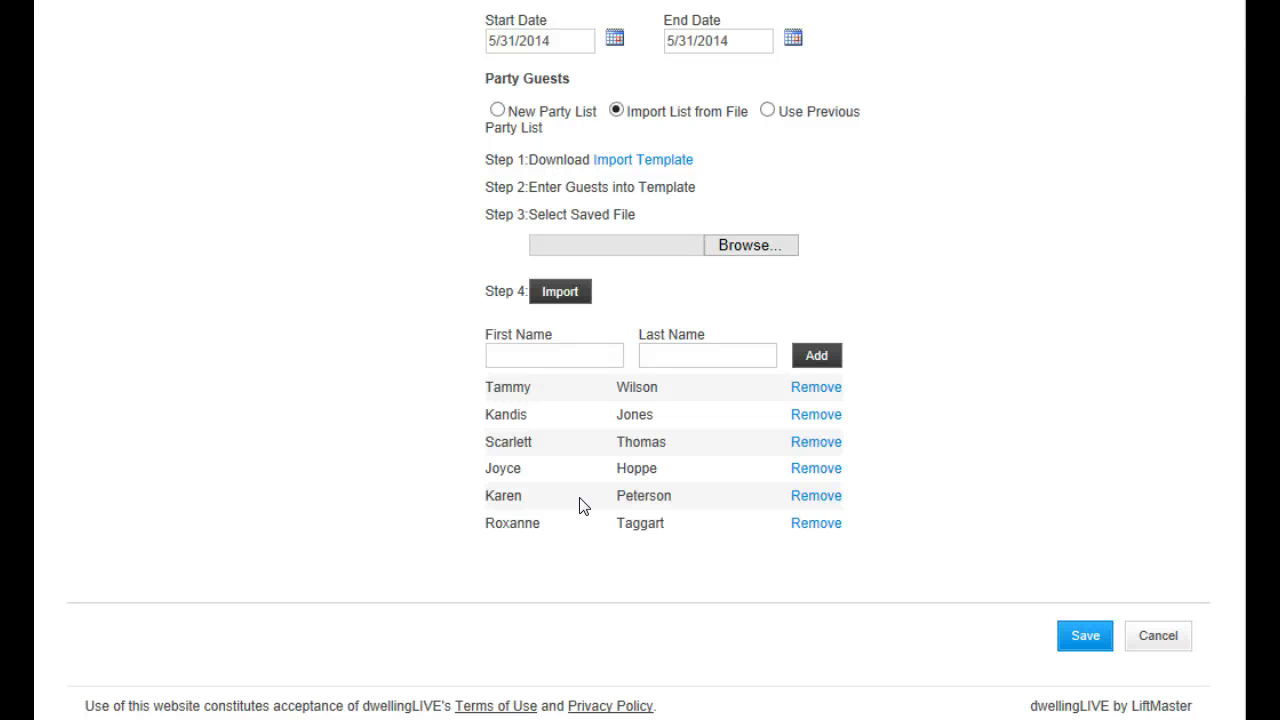
Save the Hockey Party and check its six guests dated 5/31/2014 on the Guest List
click(1074, 631)
scroll(1220, 424, down, 3)
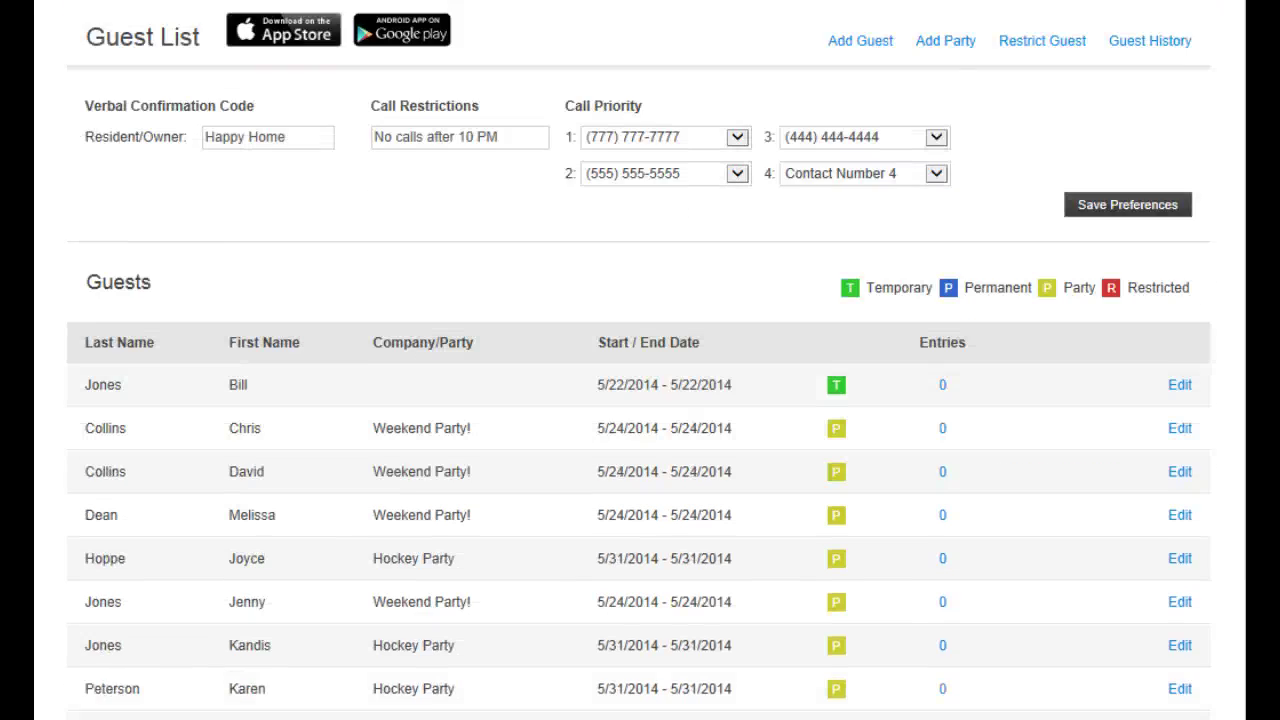
scroll(1240, 480, down, 3)
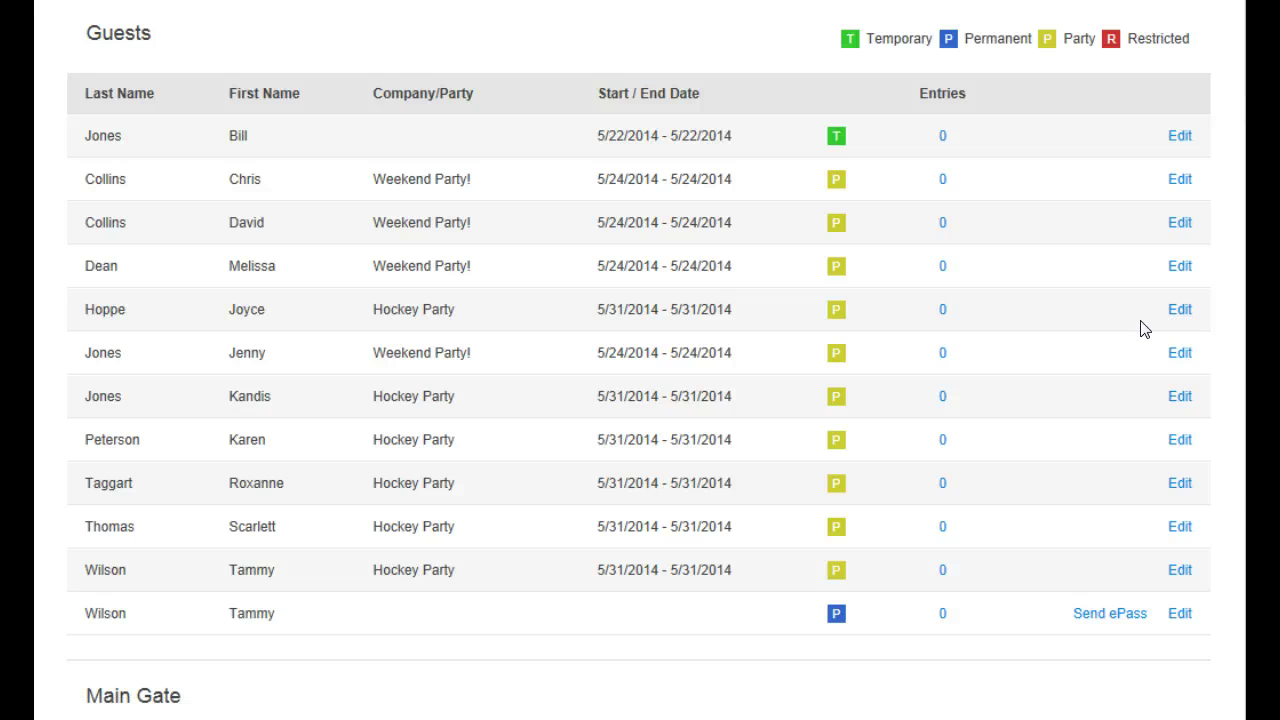
scroll(1144, 329, up, 2)
scroll(1144, 329, up, 3)
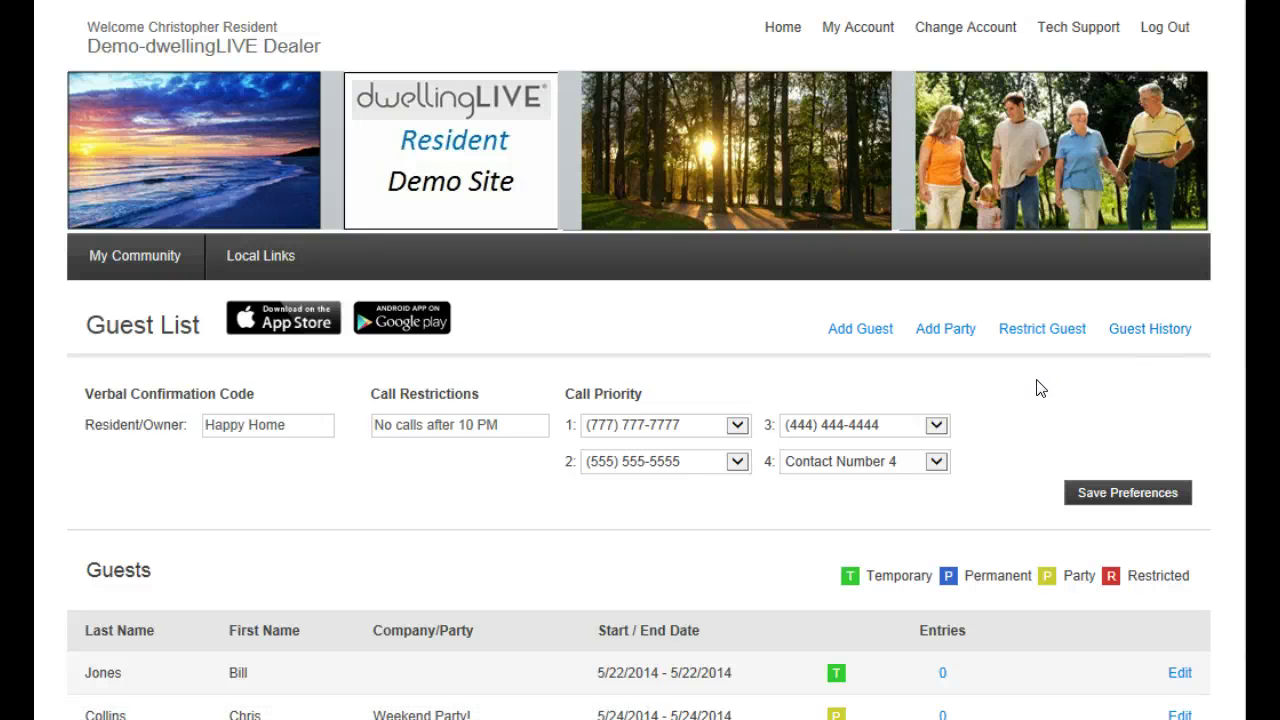
Add a restricted guest from Bennett Landscaping with the attendant note 'Do not issue them a pass'
click(1045, 331)
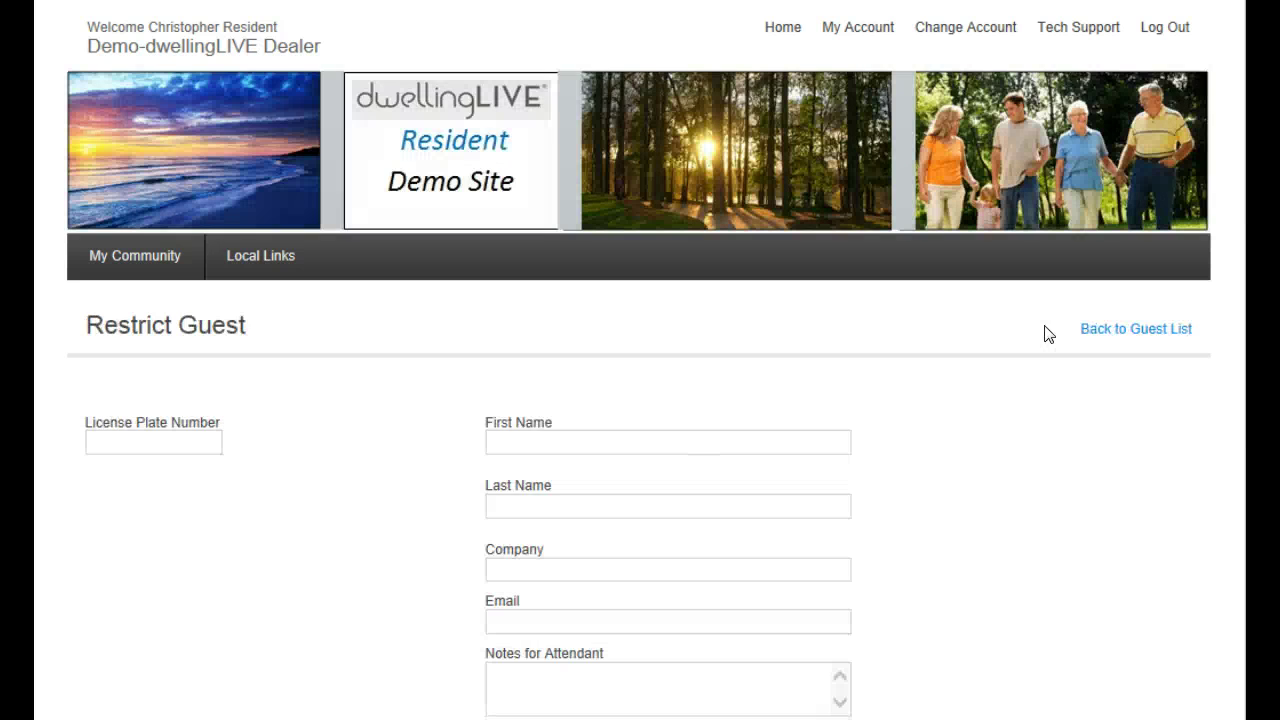
scroll(580, 371, down, 1)
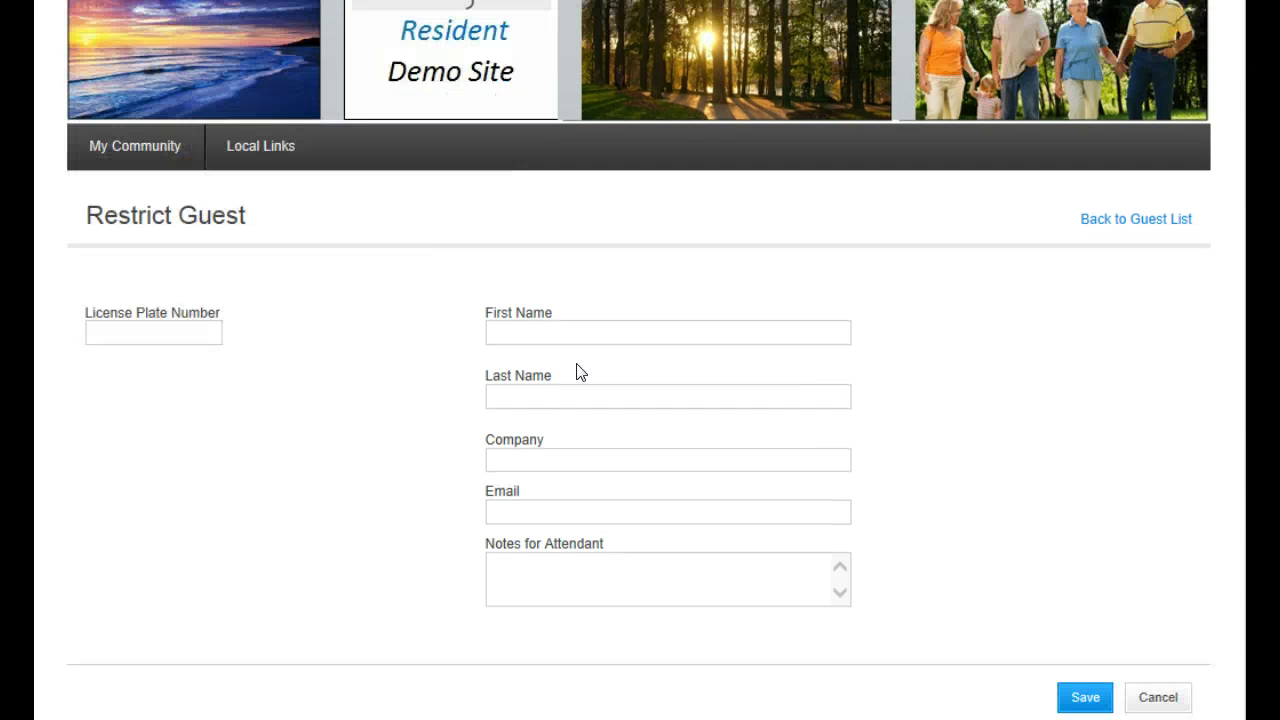
click(591, 332)
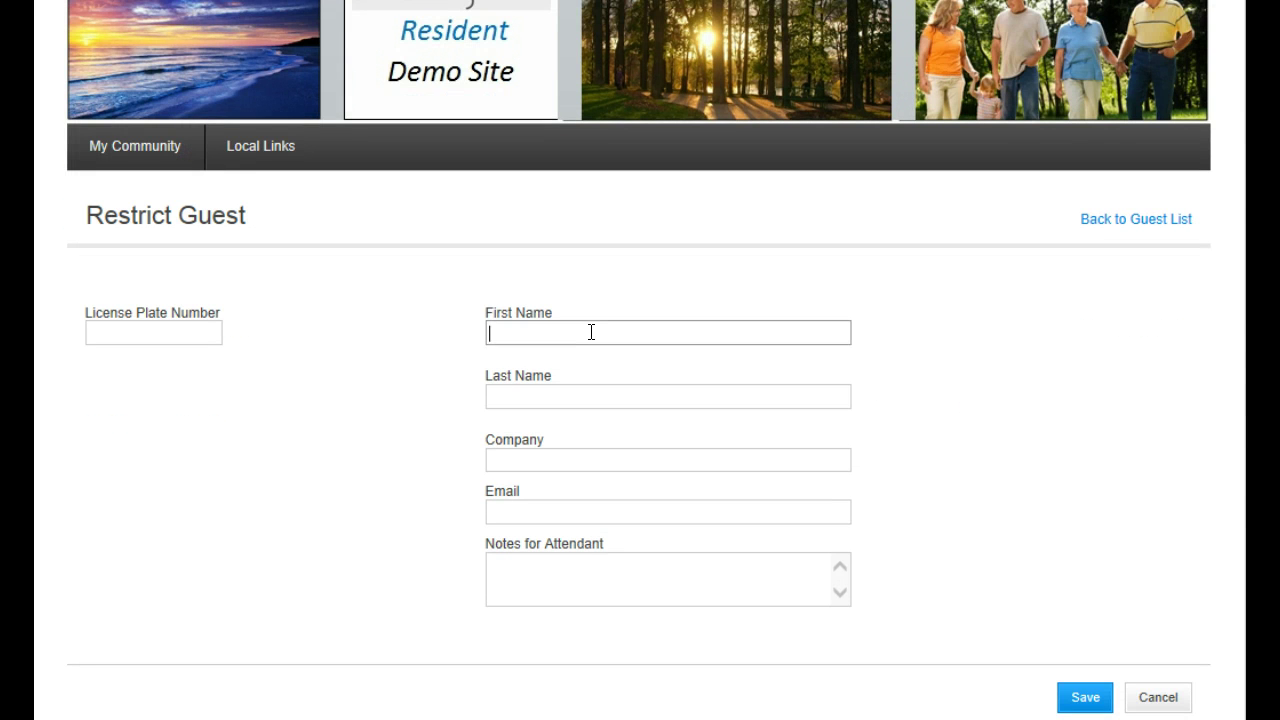
key(Tab)
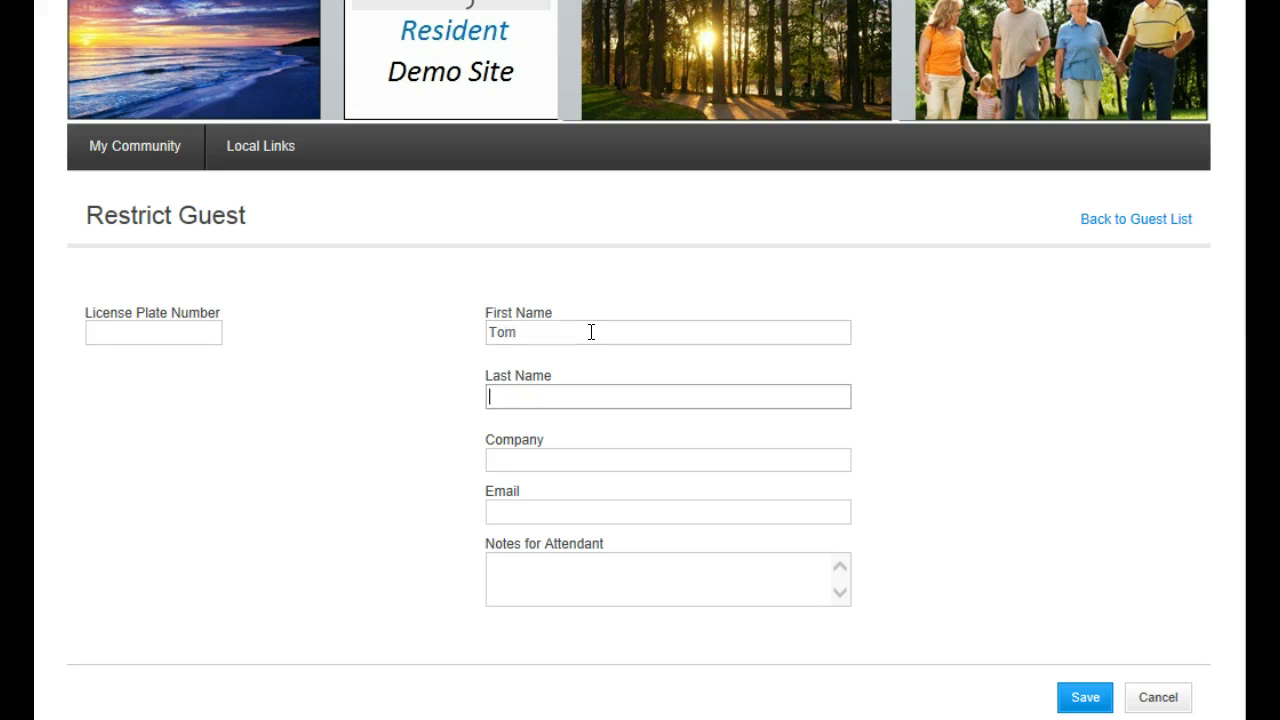
key(Tab)
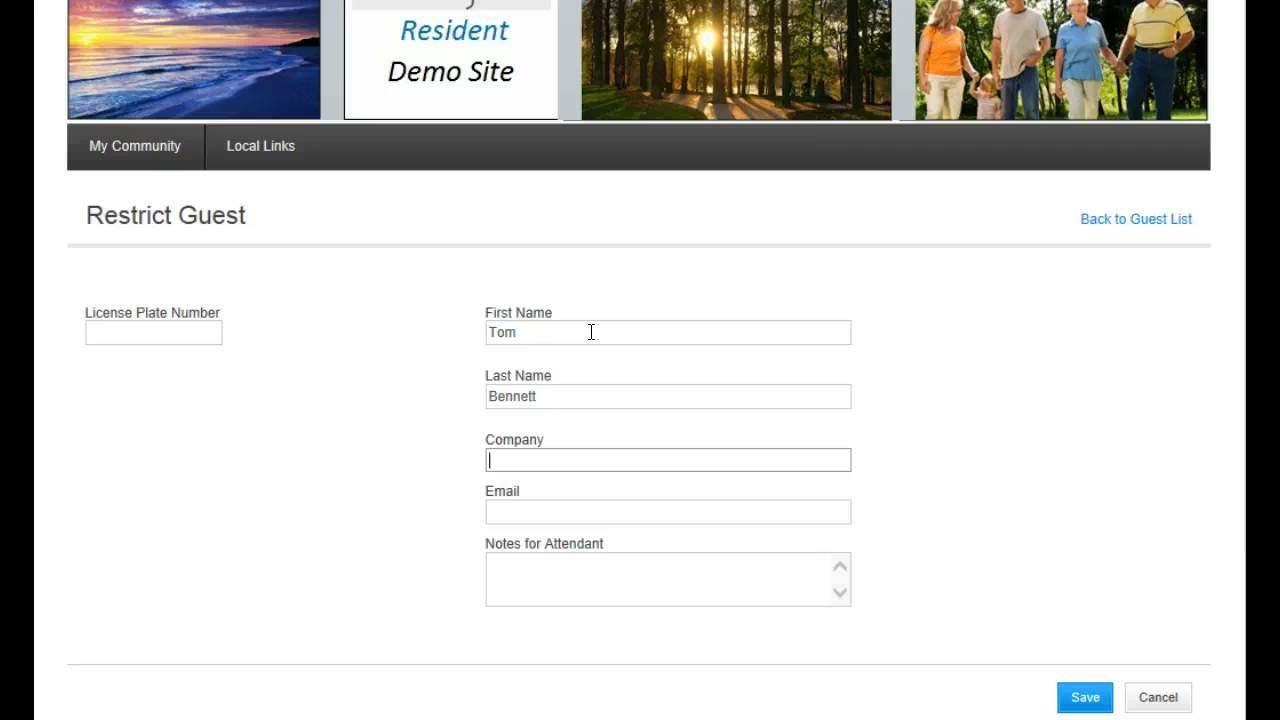
text(Bennett Landscaping)
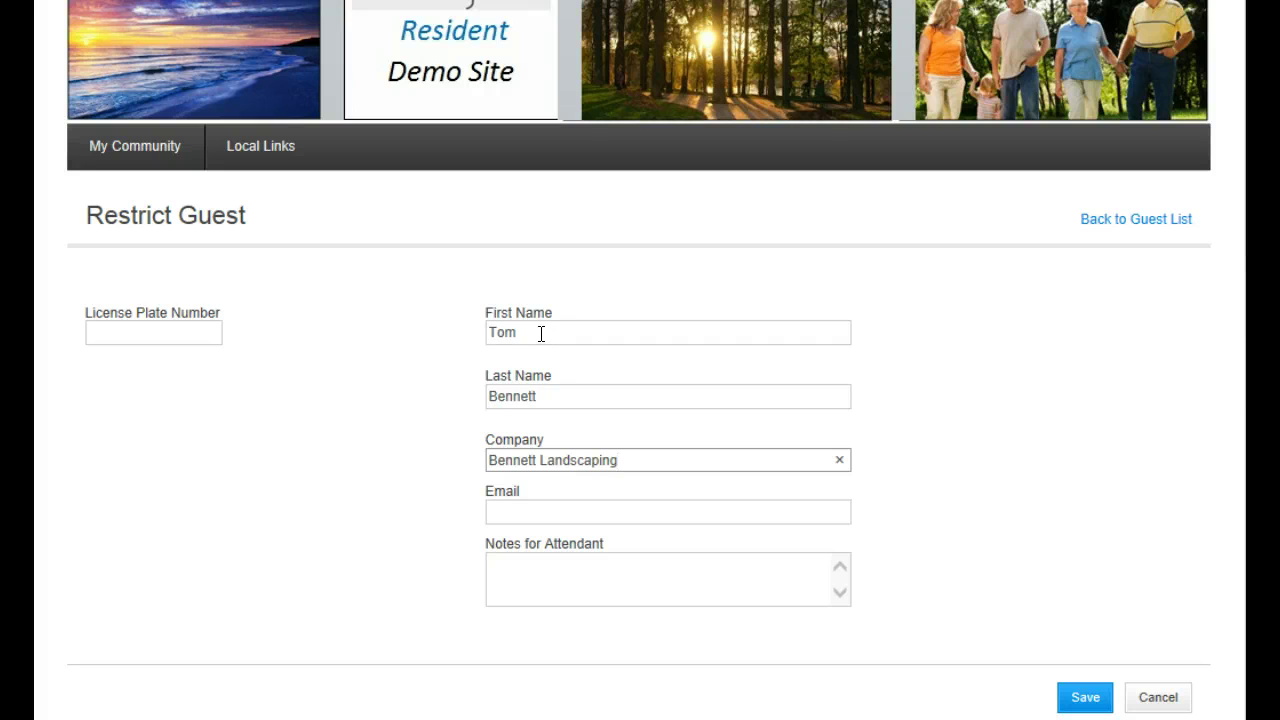
click(565, 572)
text(D)
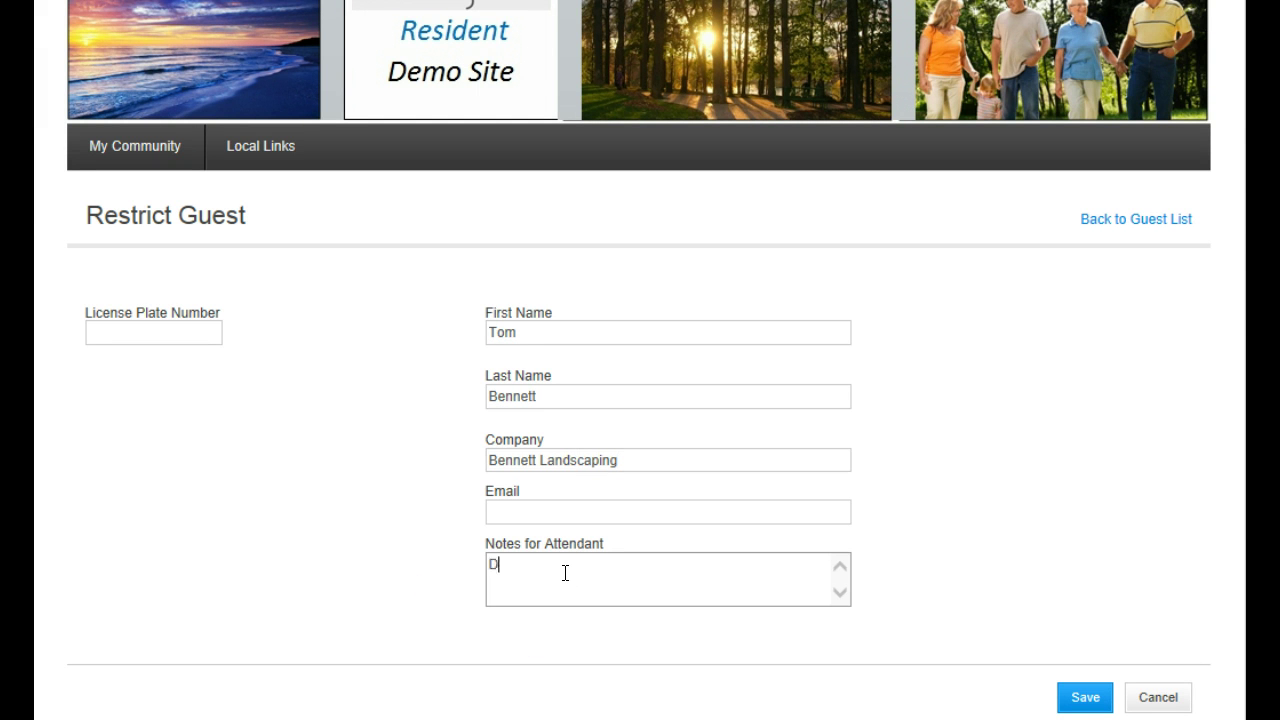
text(o not issue them a pass!)
click(1080, 698)
Locate the new Bennett Landscaping row on the Guest List
scroll(670, 620, down, 6)
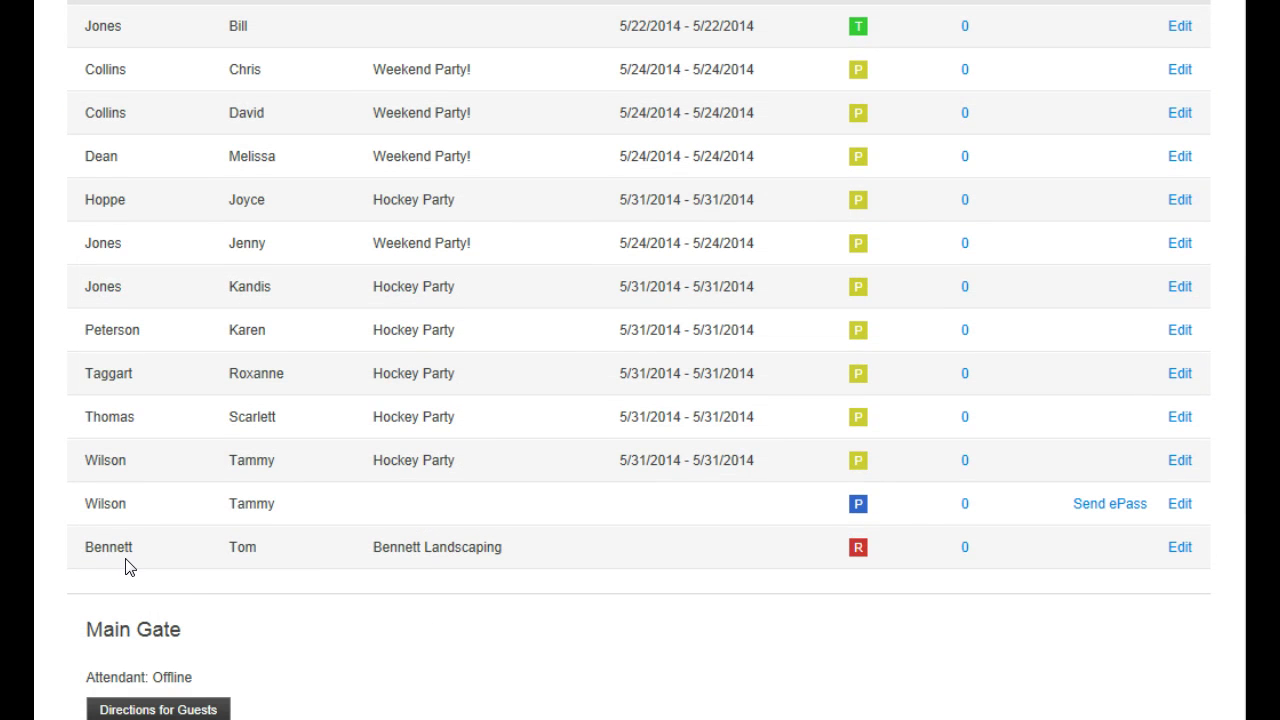
drag(85, 558, 530, 580)
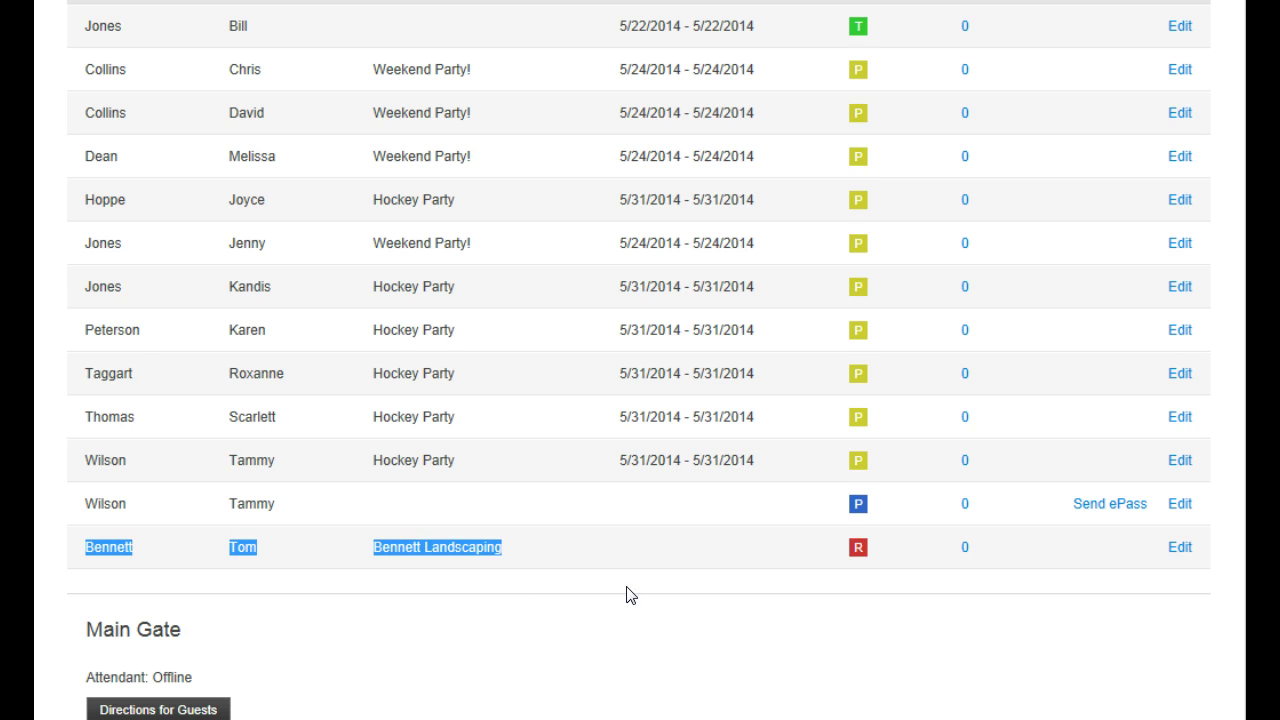
click(600, 567)
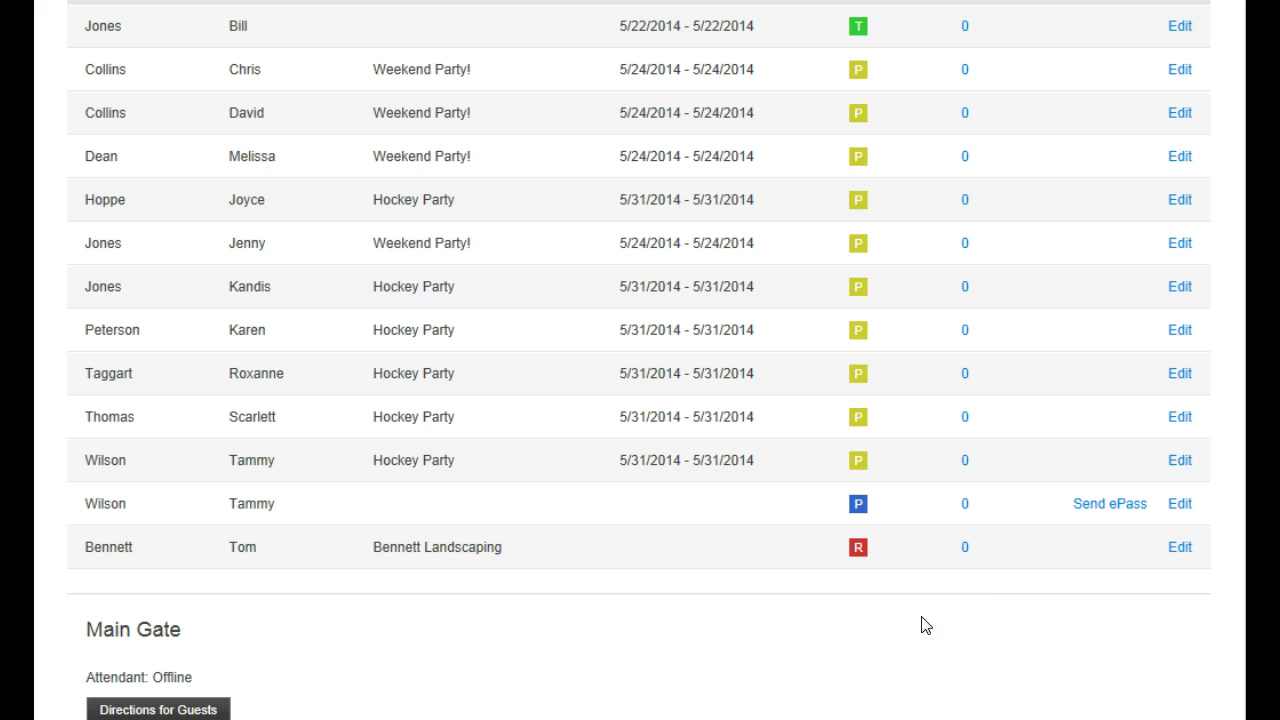
scroll(1012, 589, up, 3)
scroll(1020, 586, up, 3)
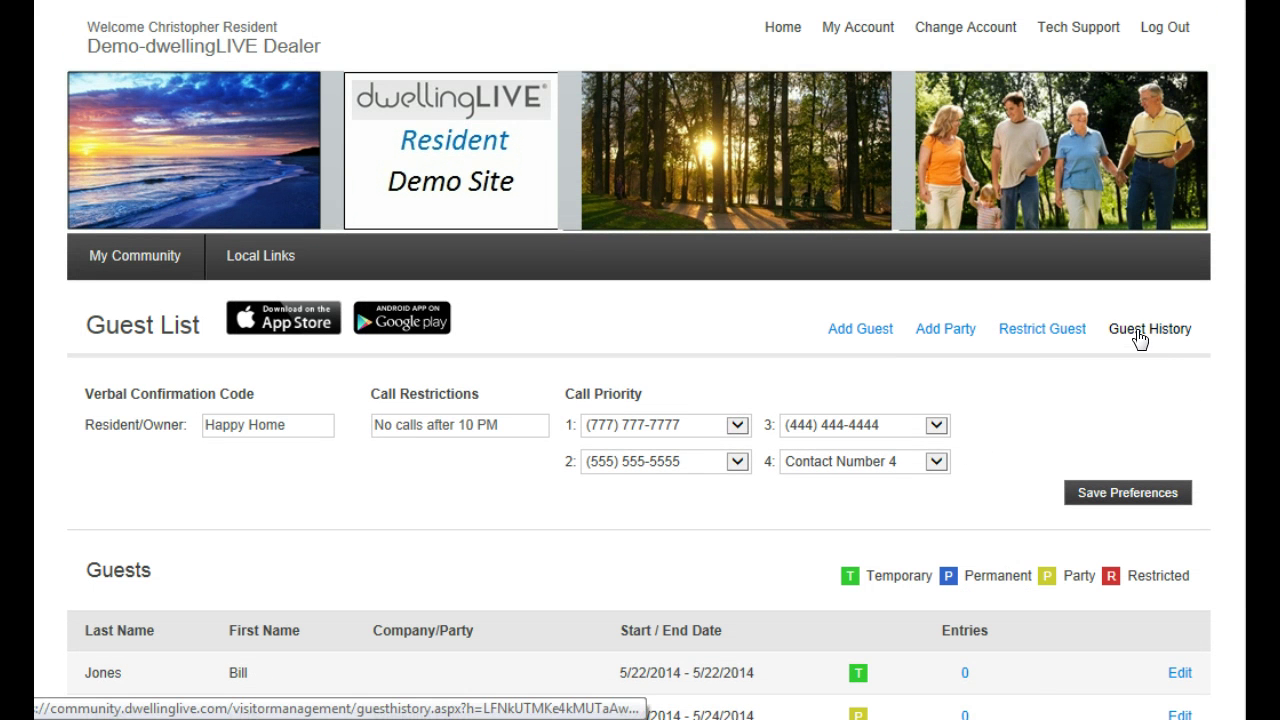
click(1140, 334)
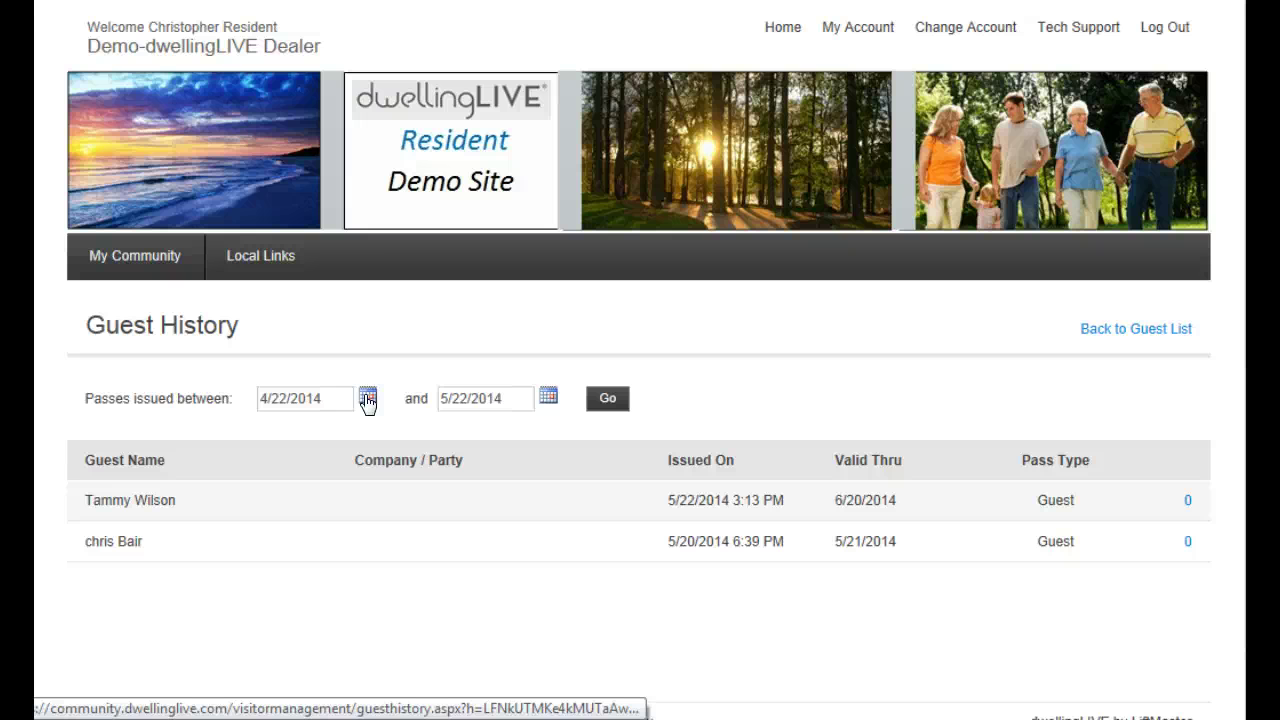
click(1125, 332)
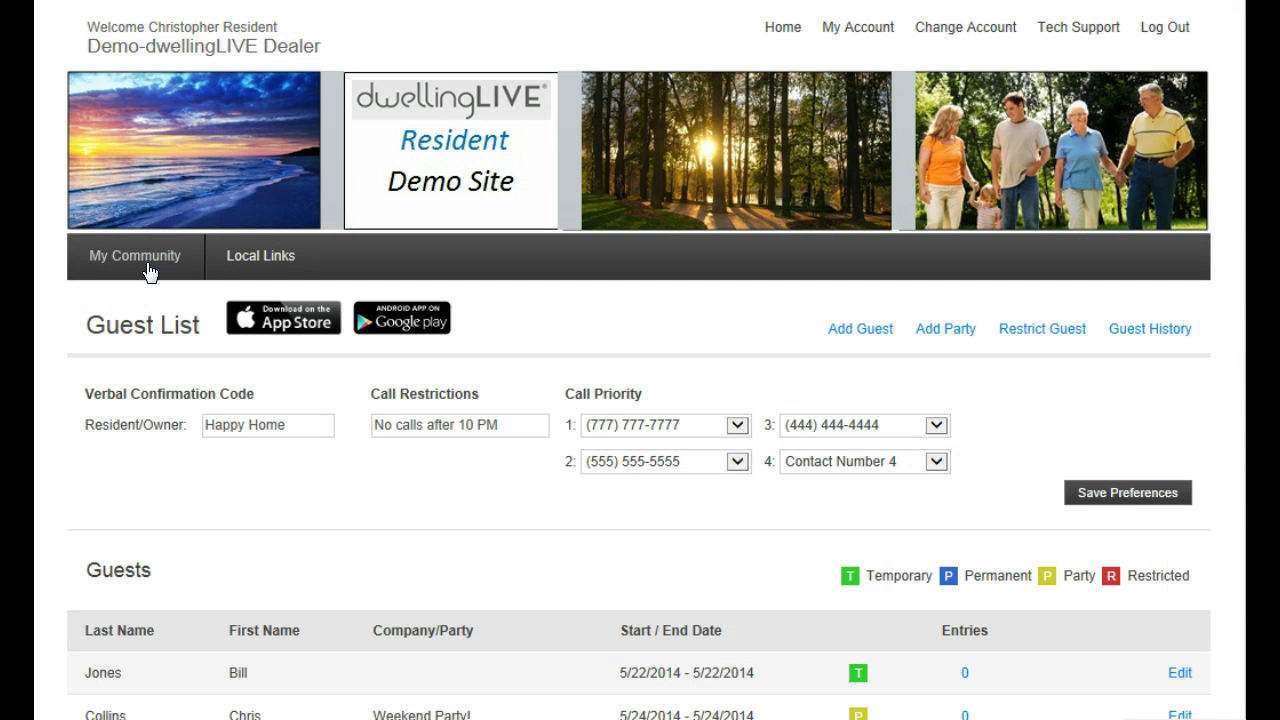
Return to the resident Dashboard and its 'What would you like to do?' task list
mouse_move(148, 263)
click(780, 30)
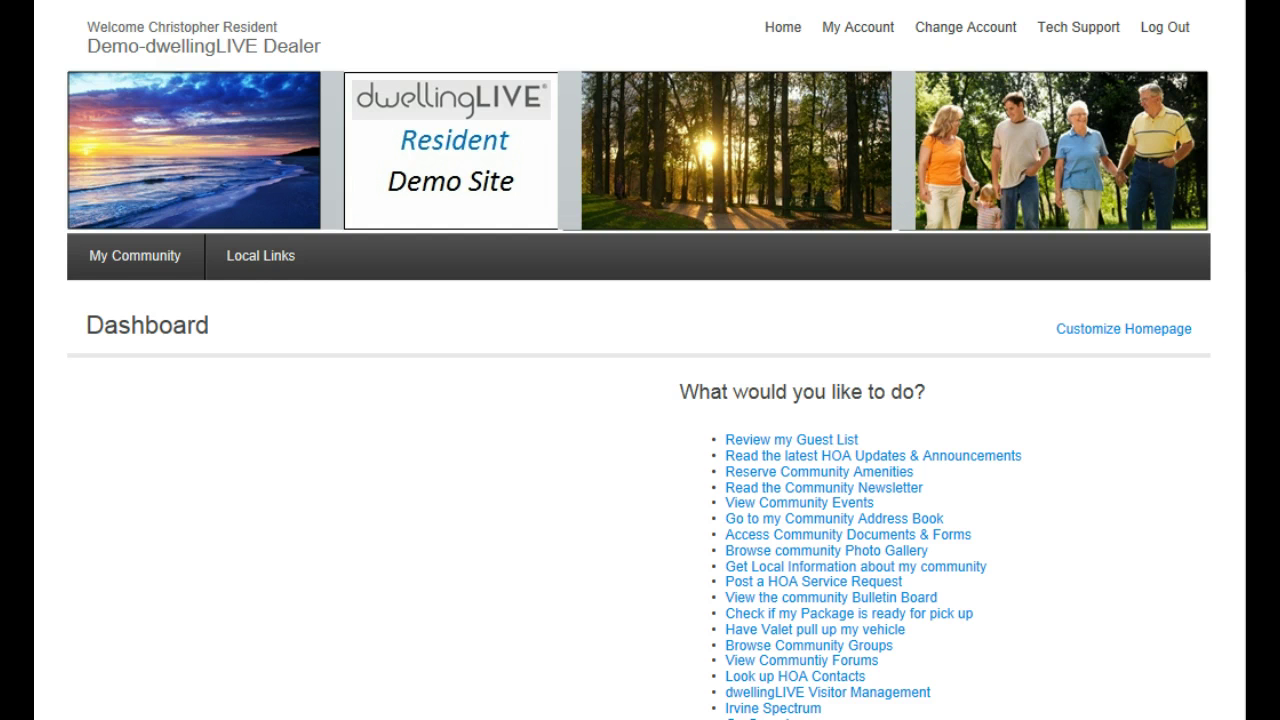
scroll(640, 400, down, 3)
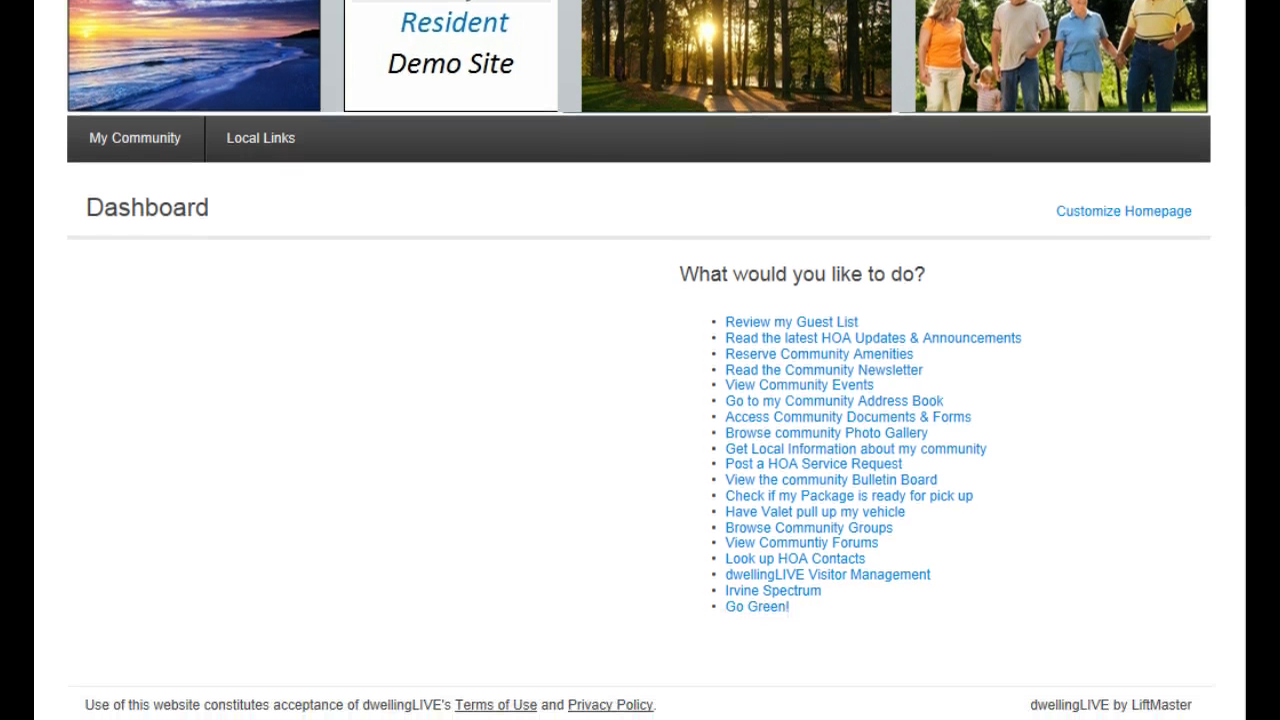
Put Amenity Reservations and Local Weather in the left column and Current Newsletter in the right
click(1117, 213)
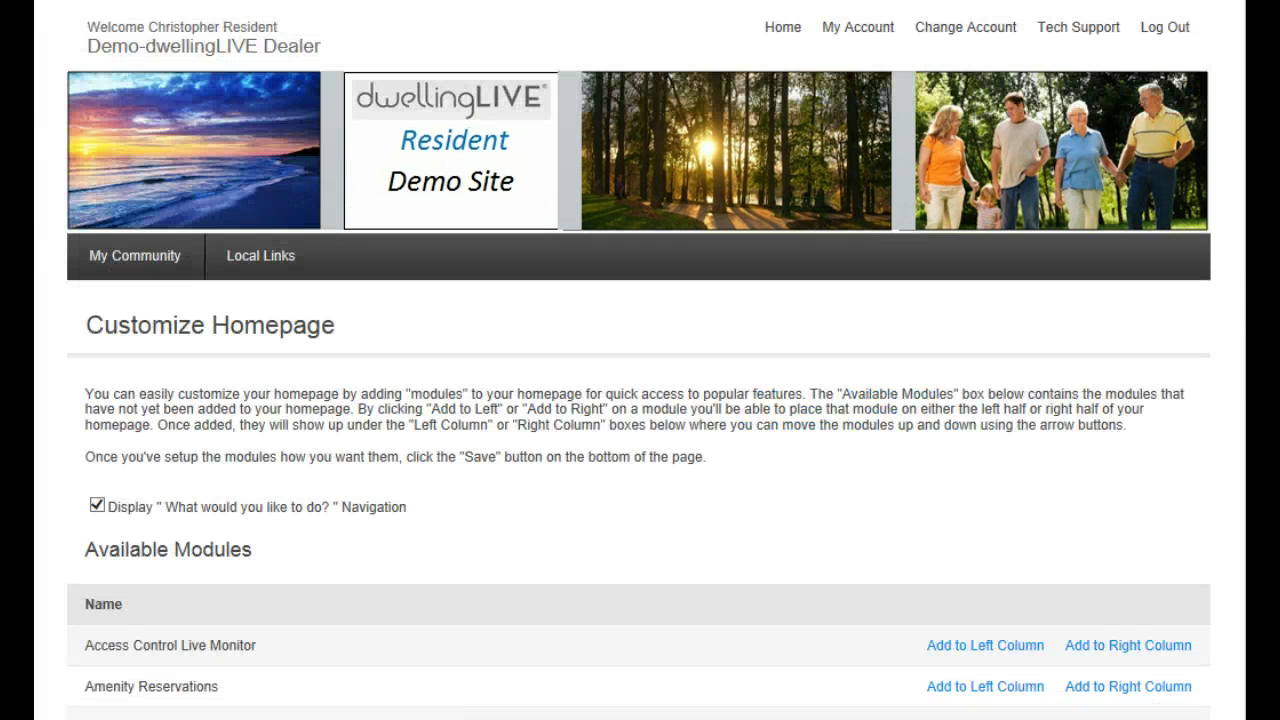
scroll(640, 360, down, 4)
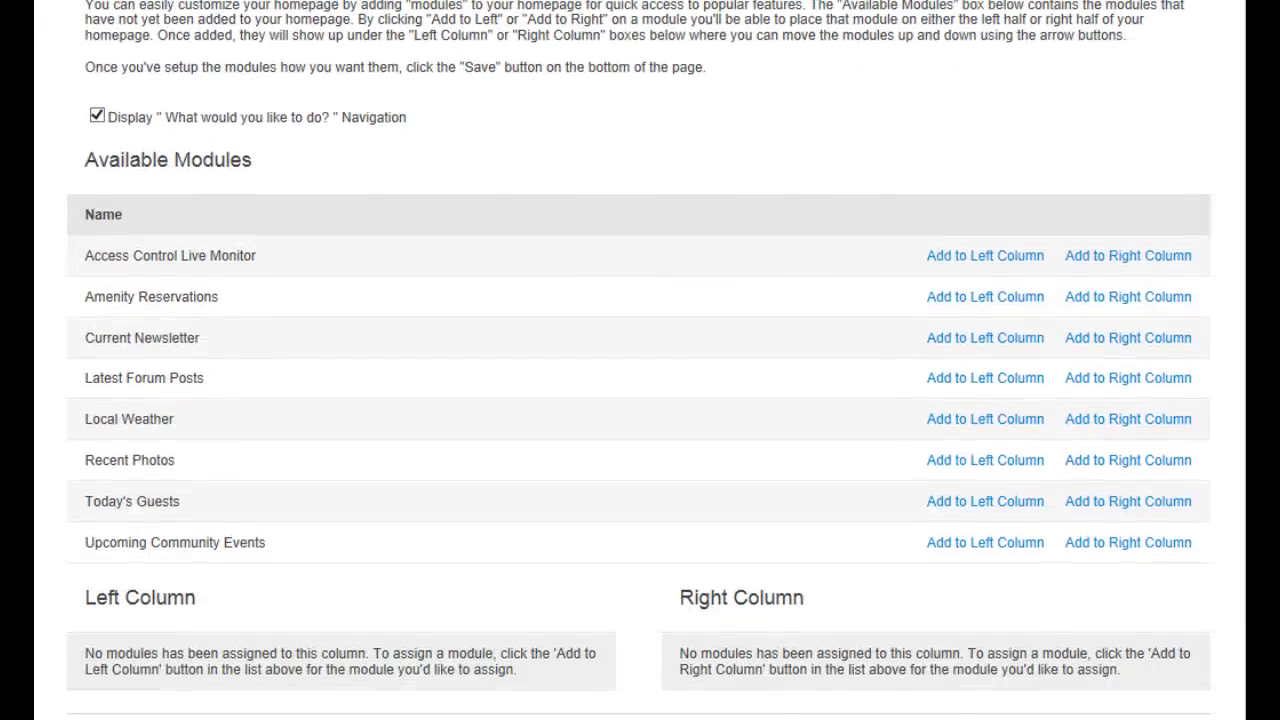
scroll(640, 360, down, 1)
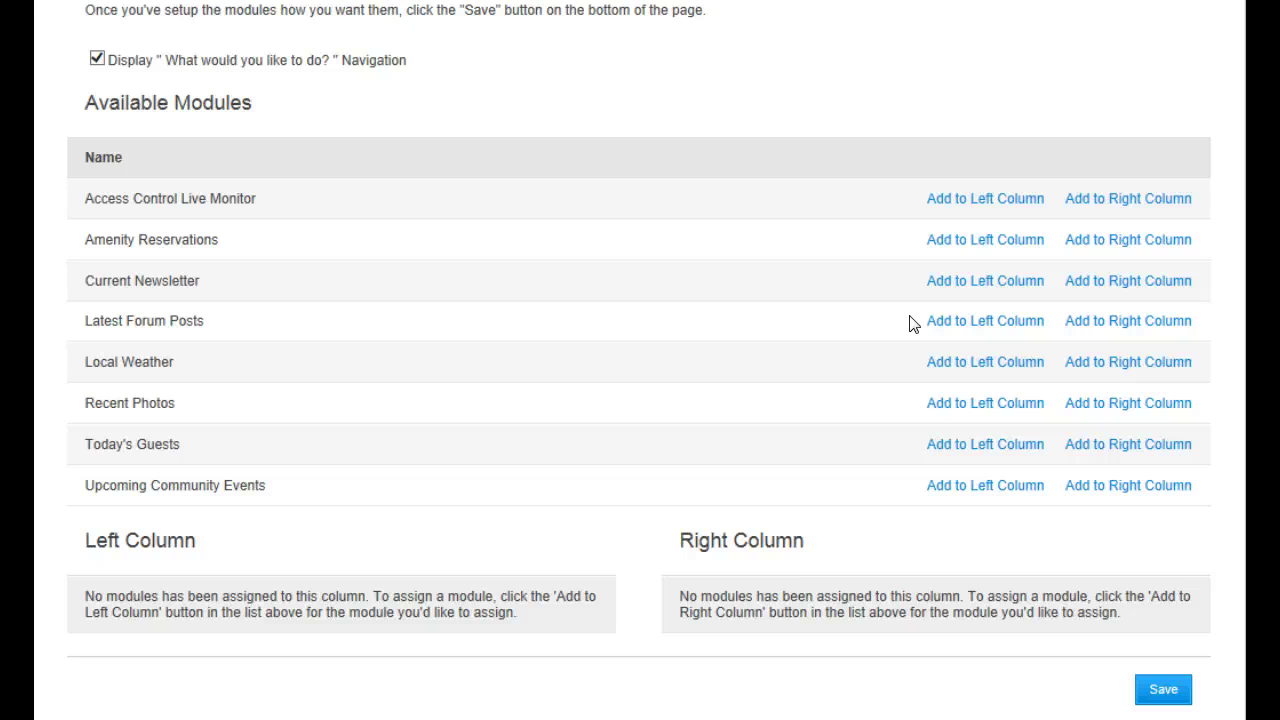
click(985, 240)
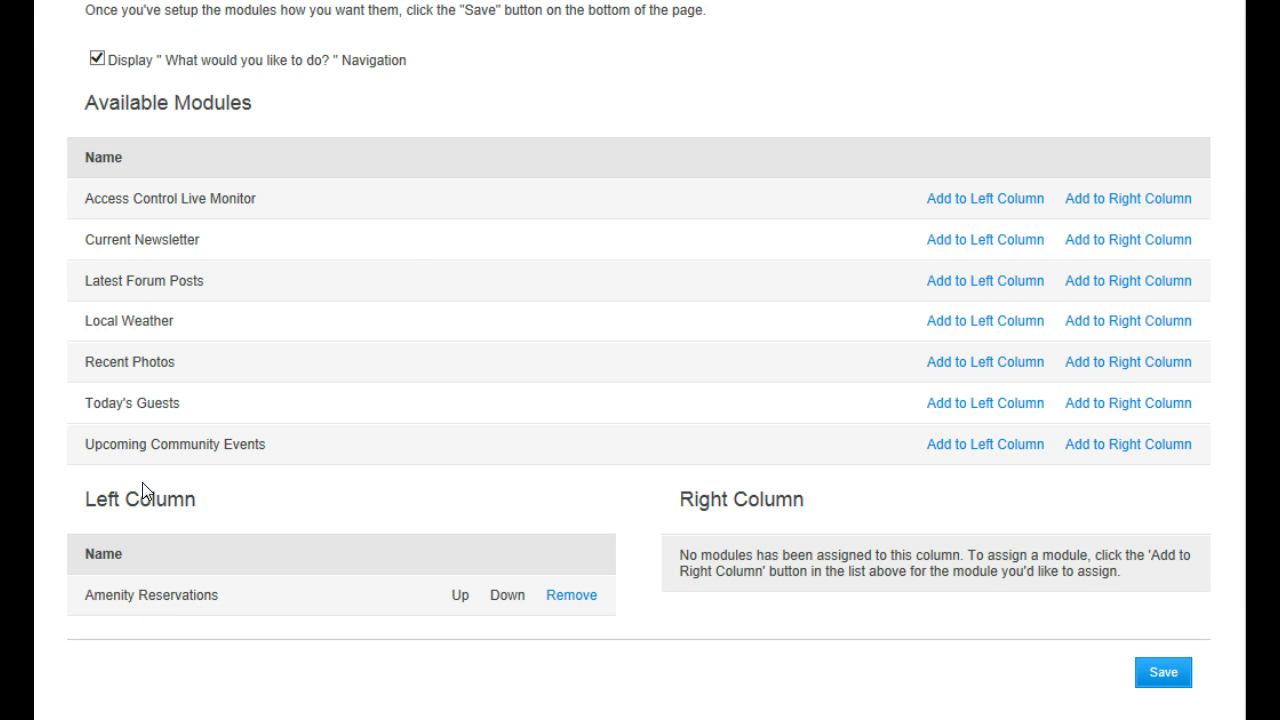
click(1085, 241)
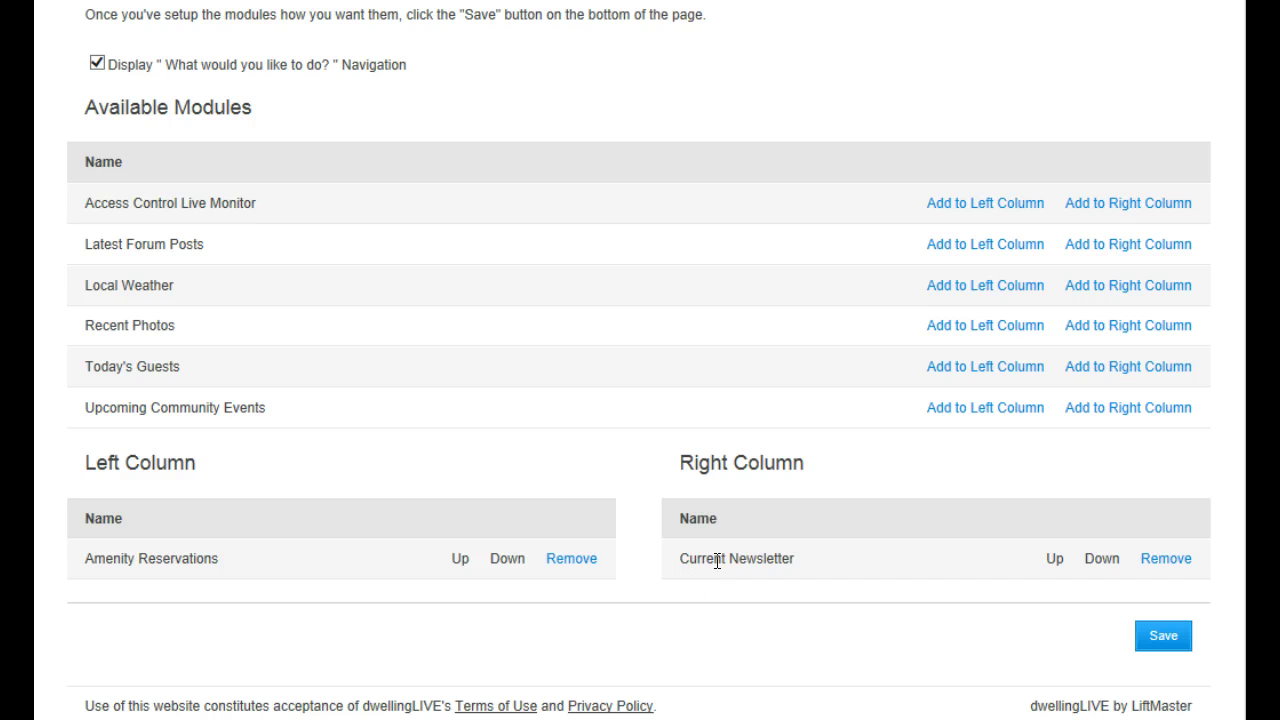
click(974, 294)
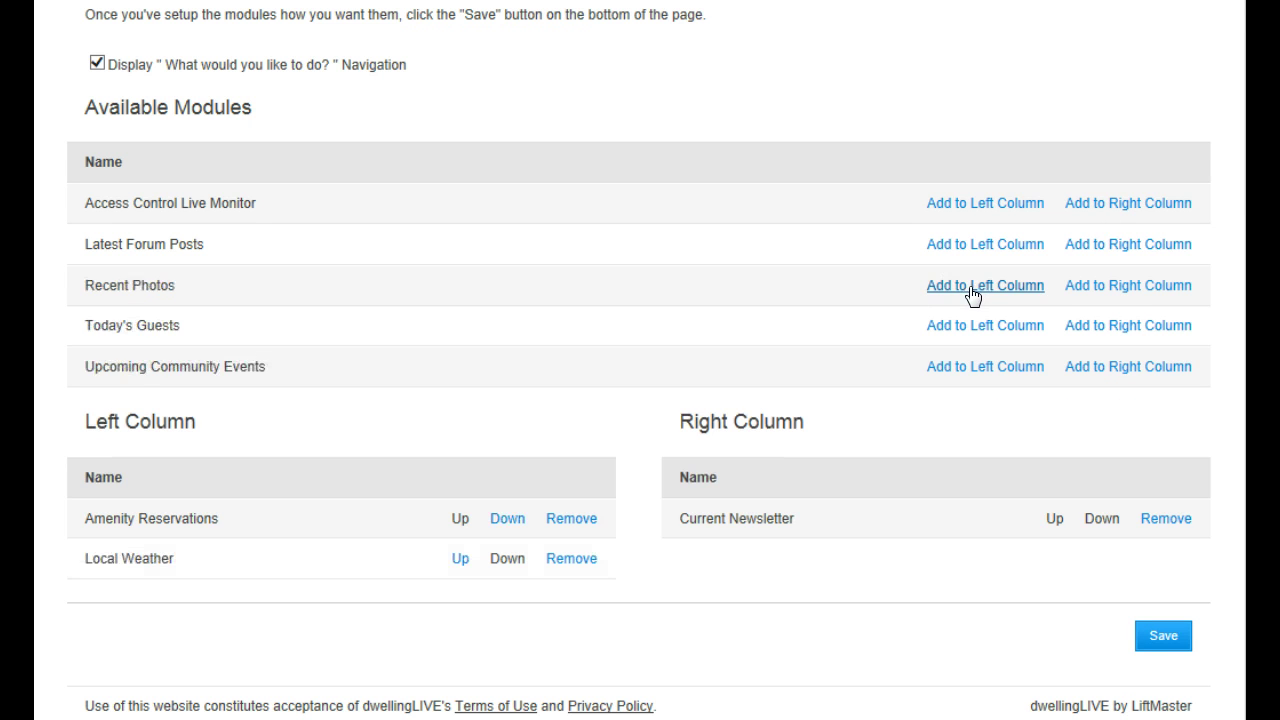
Add Recent Photos and Upcoming Community Events to the right, Today's Guests, Latest Forum Posts and Access Control Live Monitor to the left
click(1109, 289)
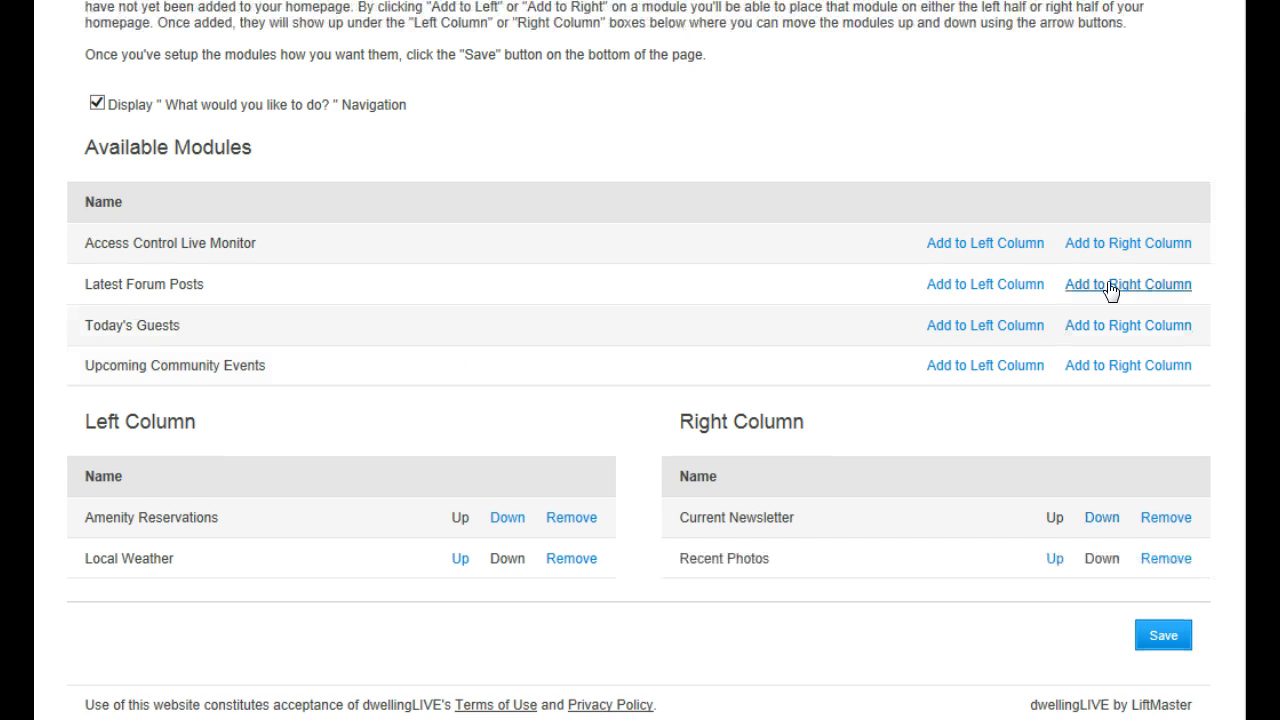
click(982, 326)
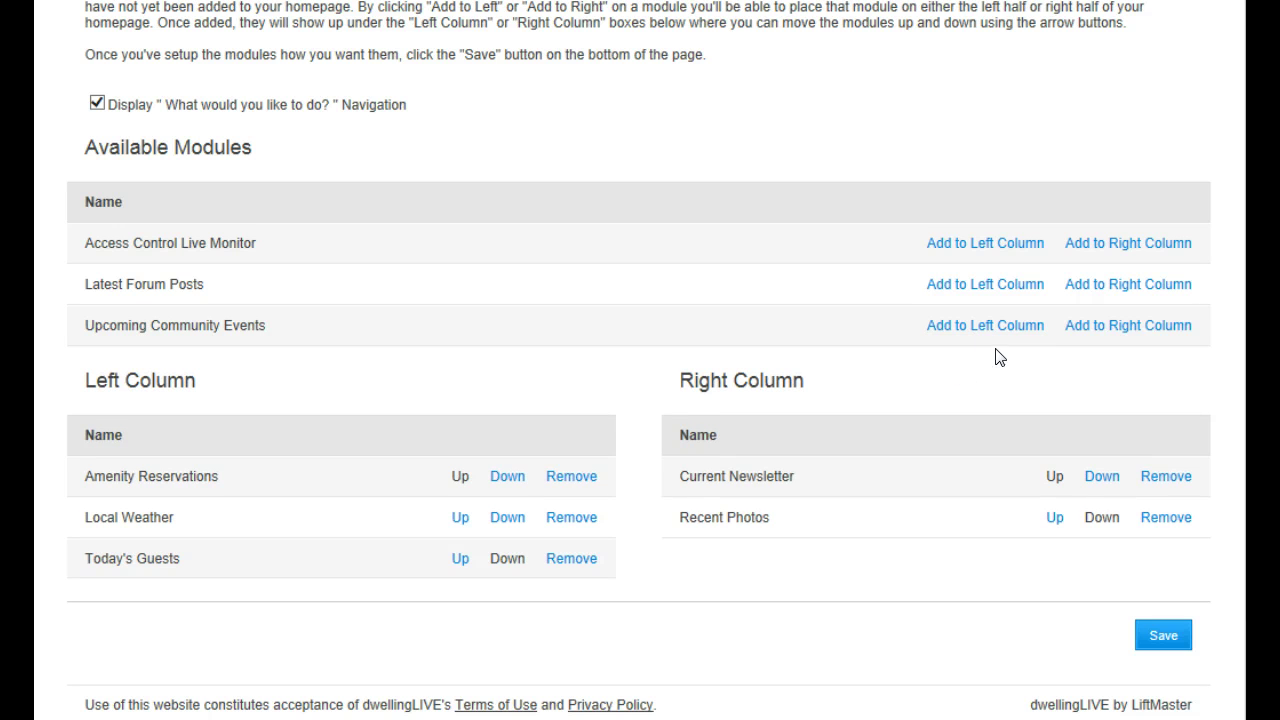
click(1103, 330)
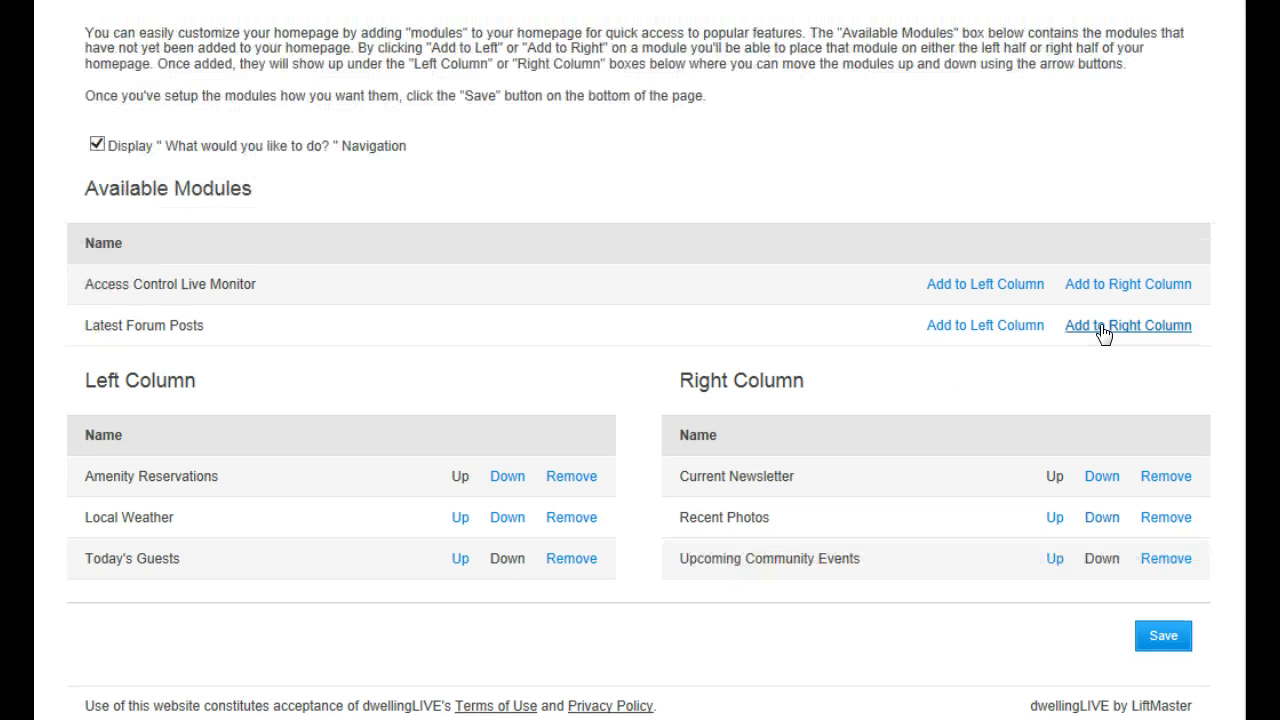
click(1003, 330)
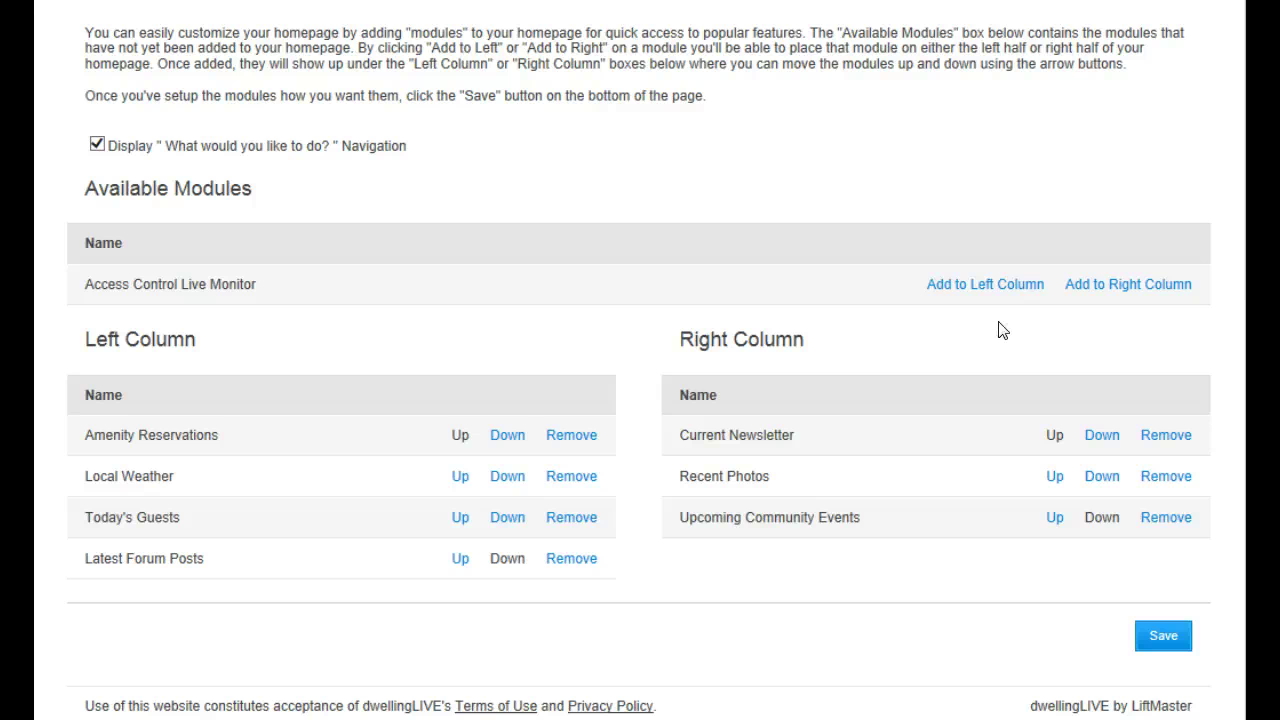
drag(87, 284, 256, 285)
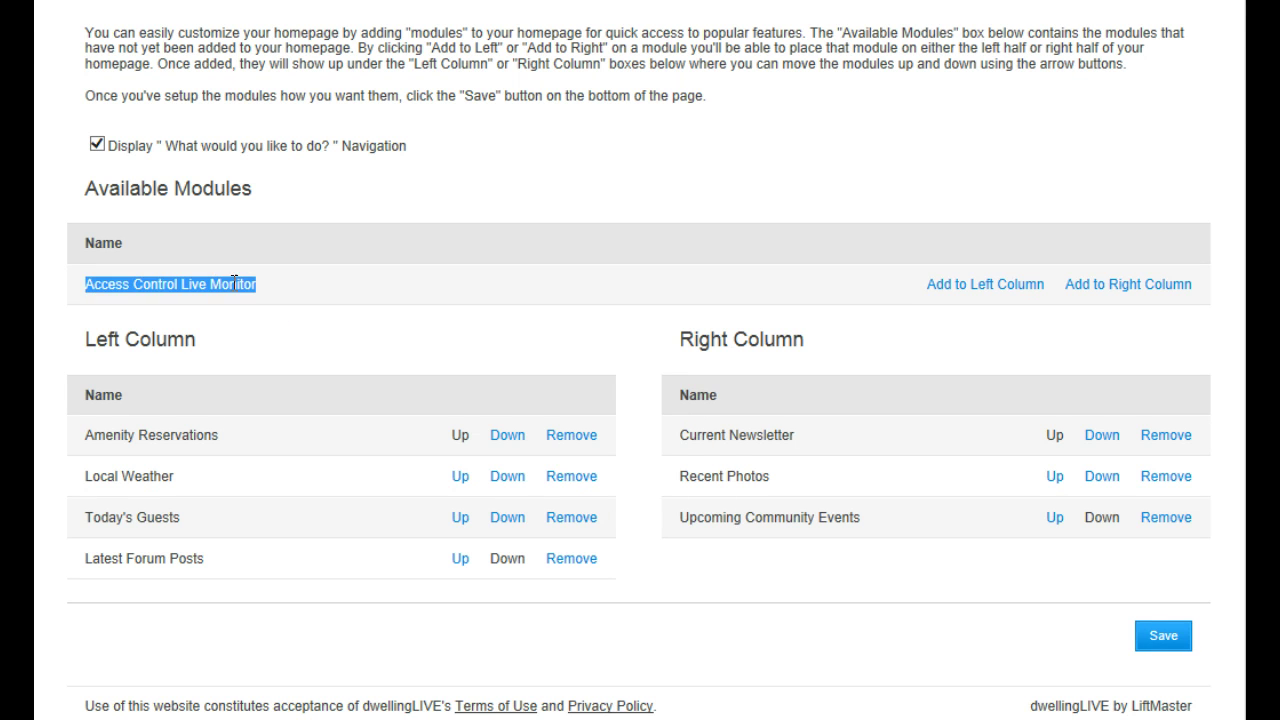
click(983, 287)
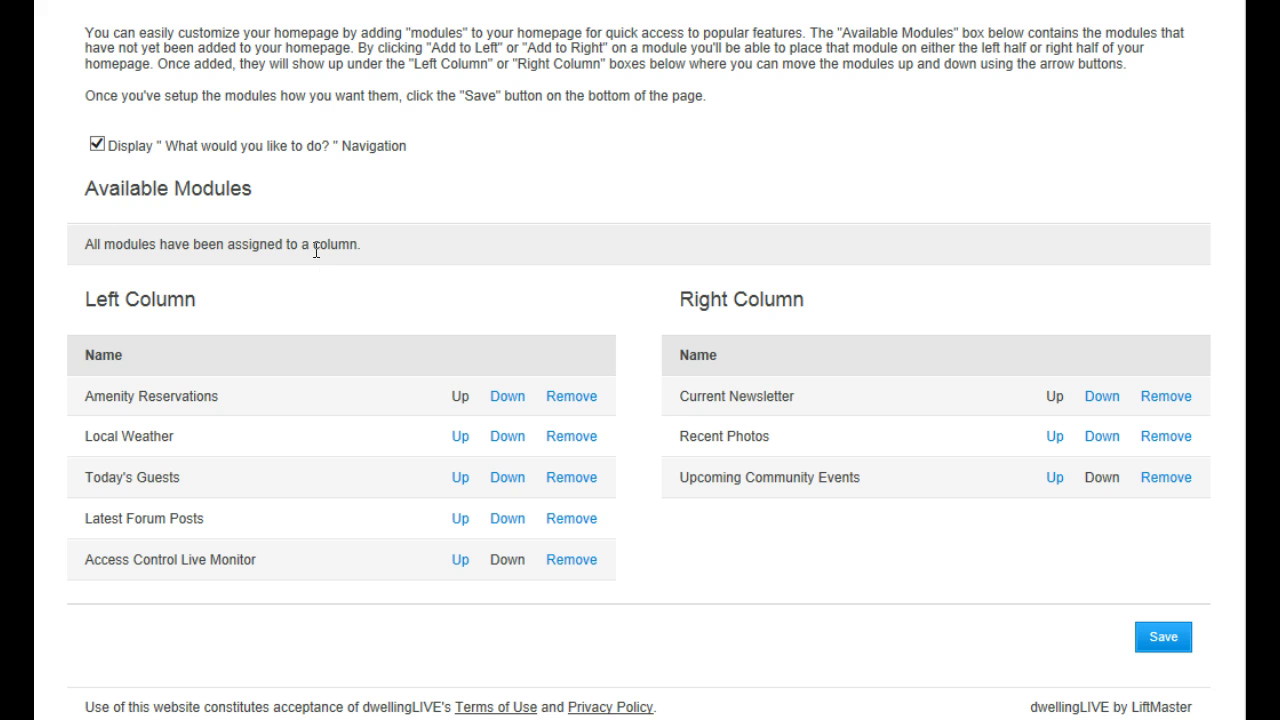
Save the homepage layout and review the new reservations, weather, forum, photos, newsletter and events modules
click(1143, 636)
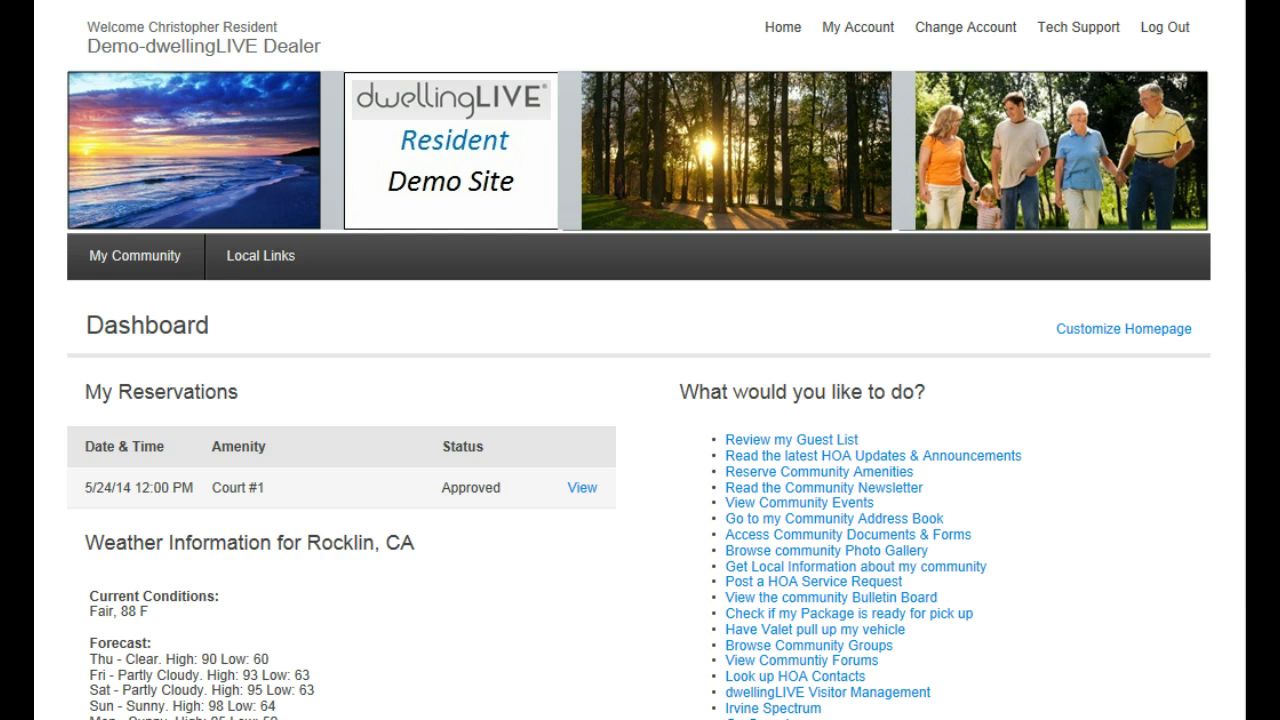
scroll(638, 364, down, 3)
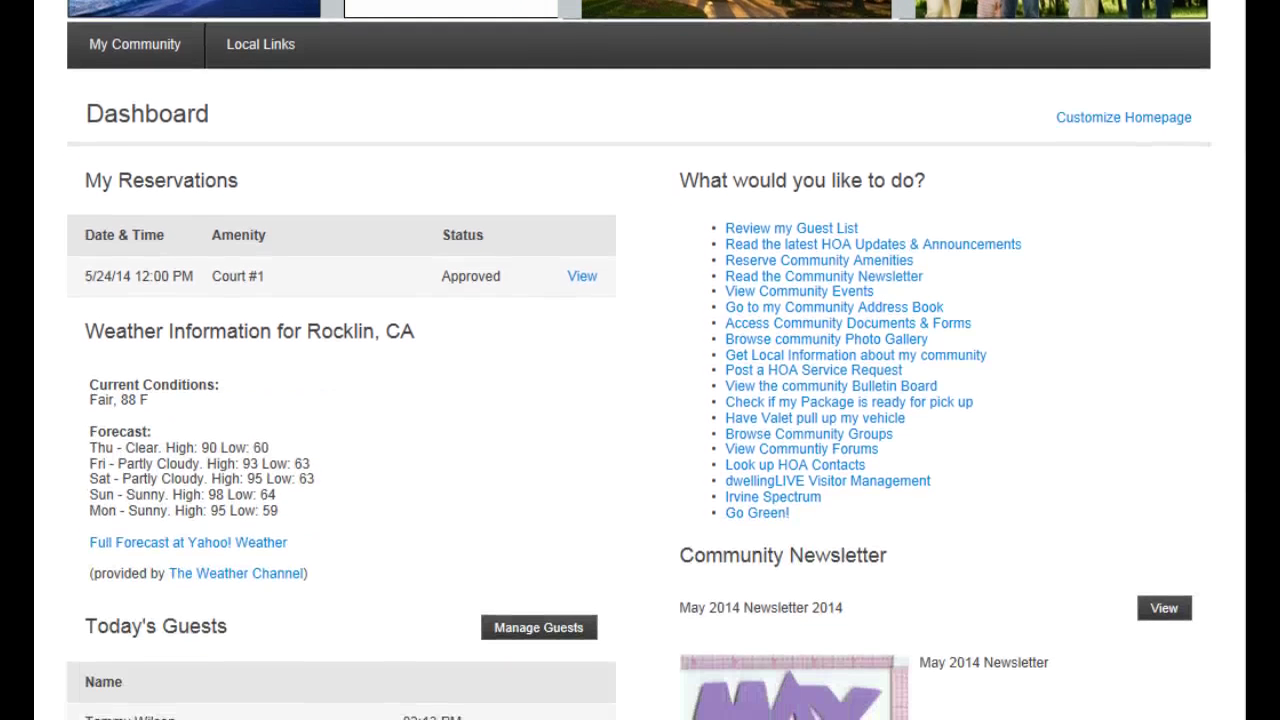
scroll(842, 229, down, 2)
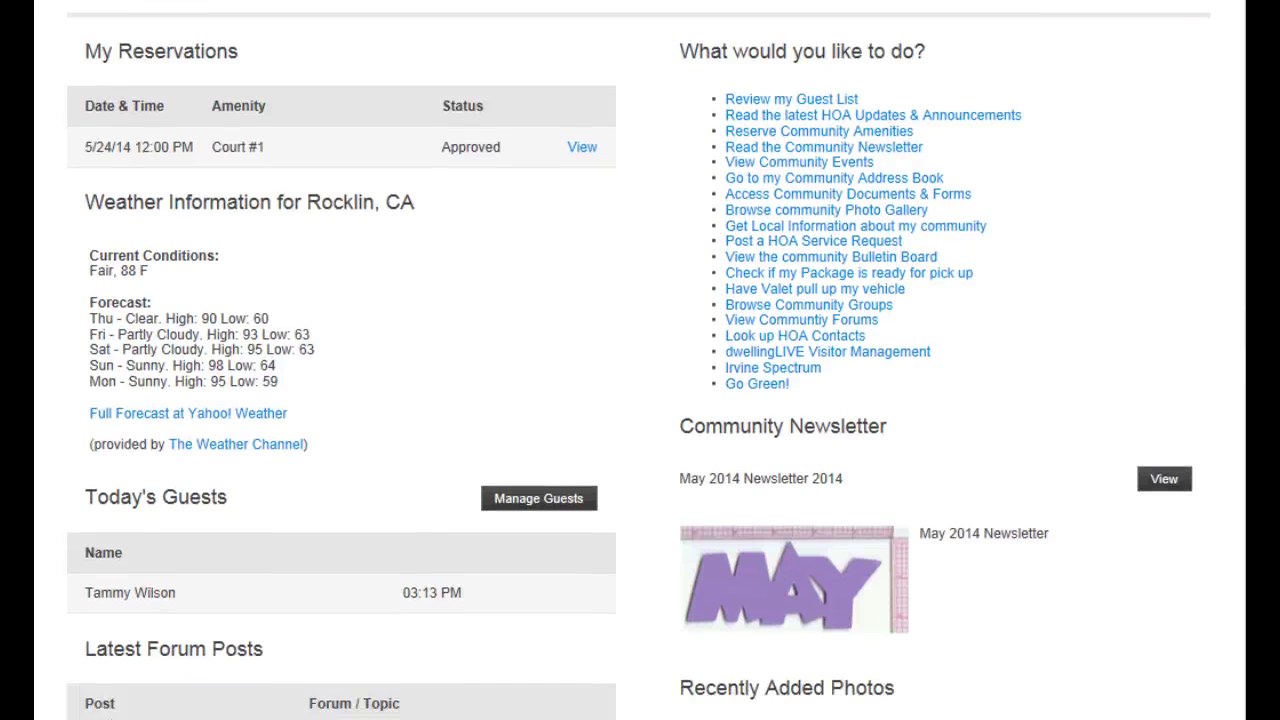
scroll(290, 205, down, 2)
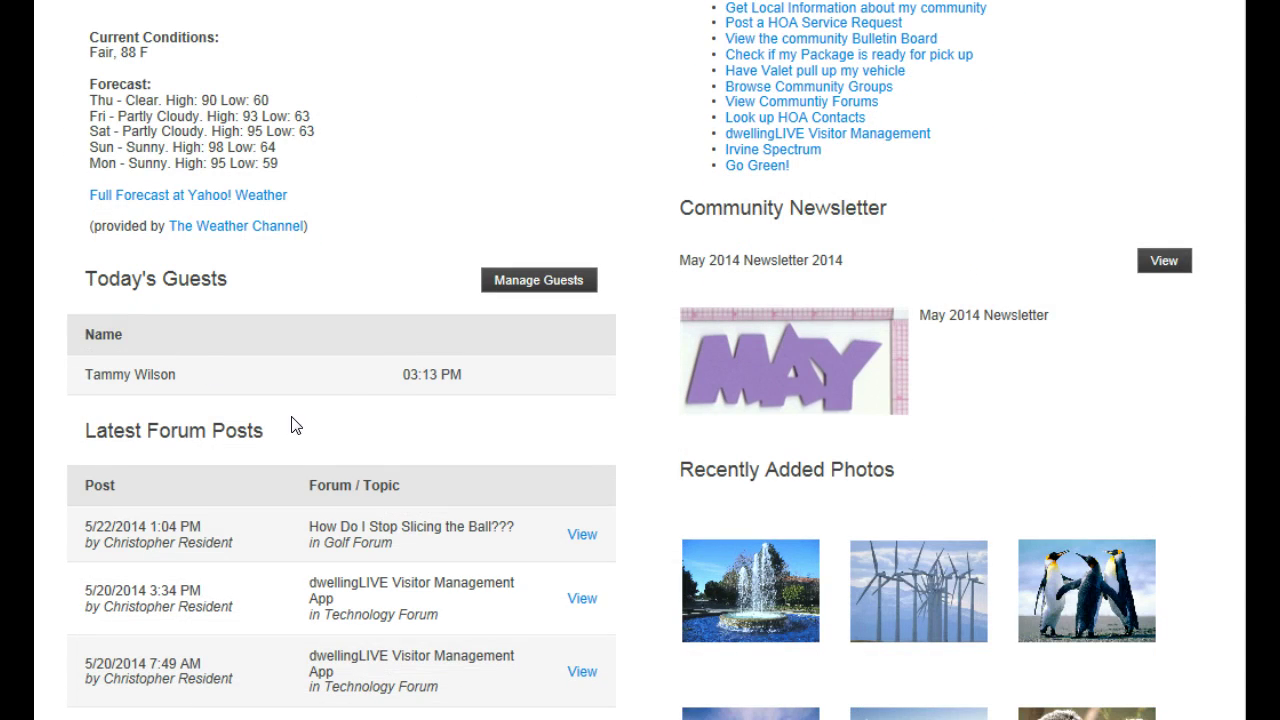
scroll(1242, 478, up, 2)
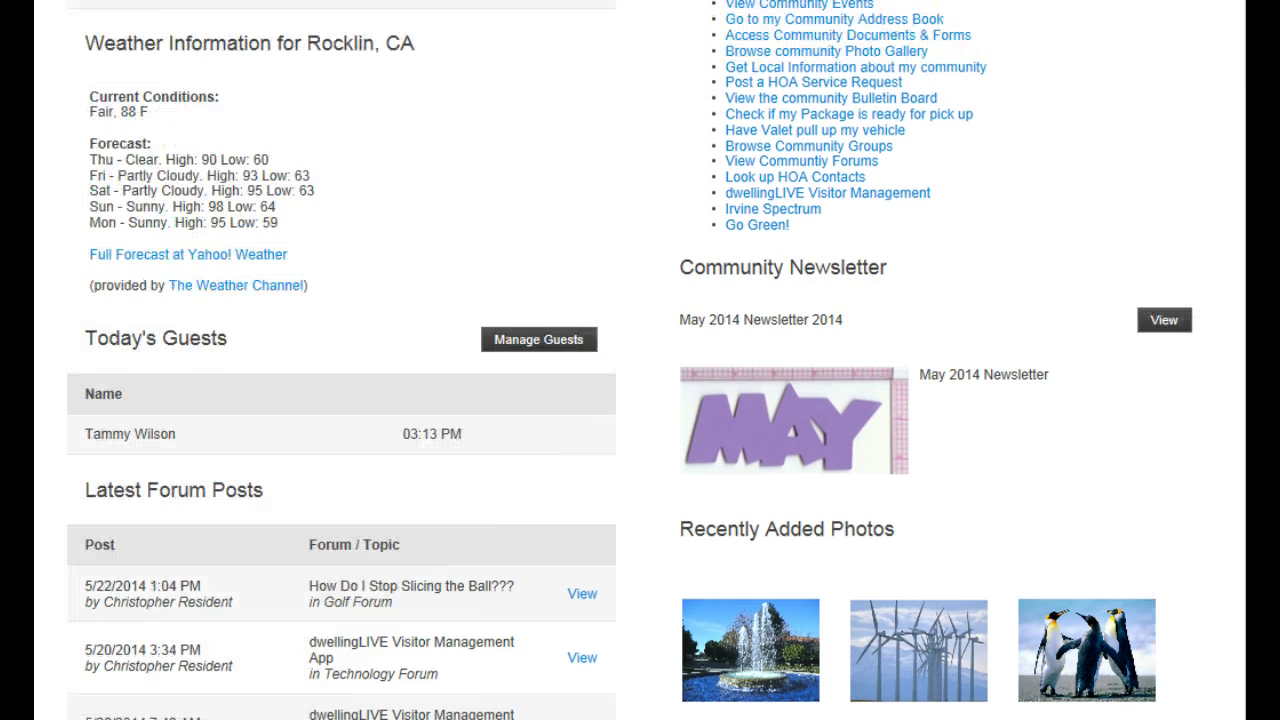
scroll(1242, 478, down, 3)
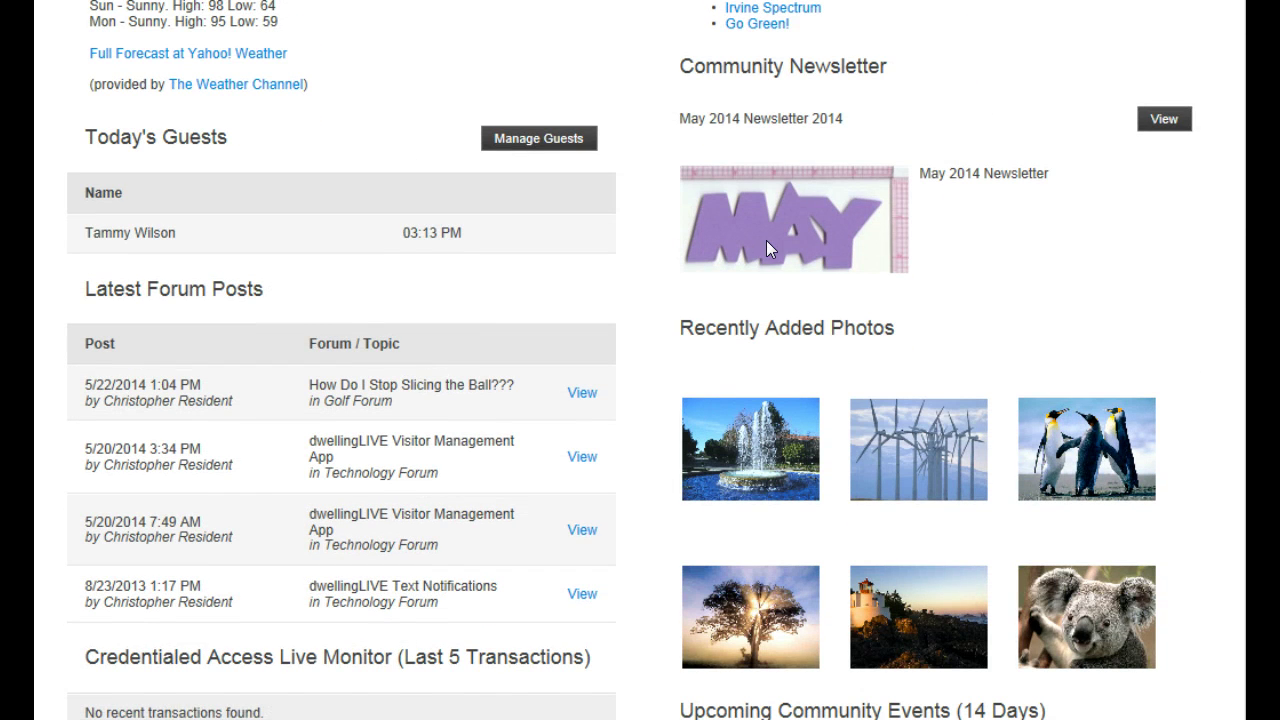
scroll(630, 360, down, 2)
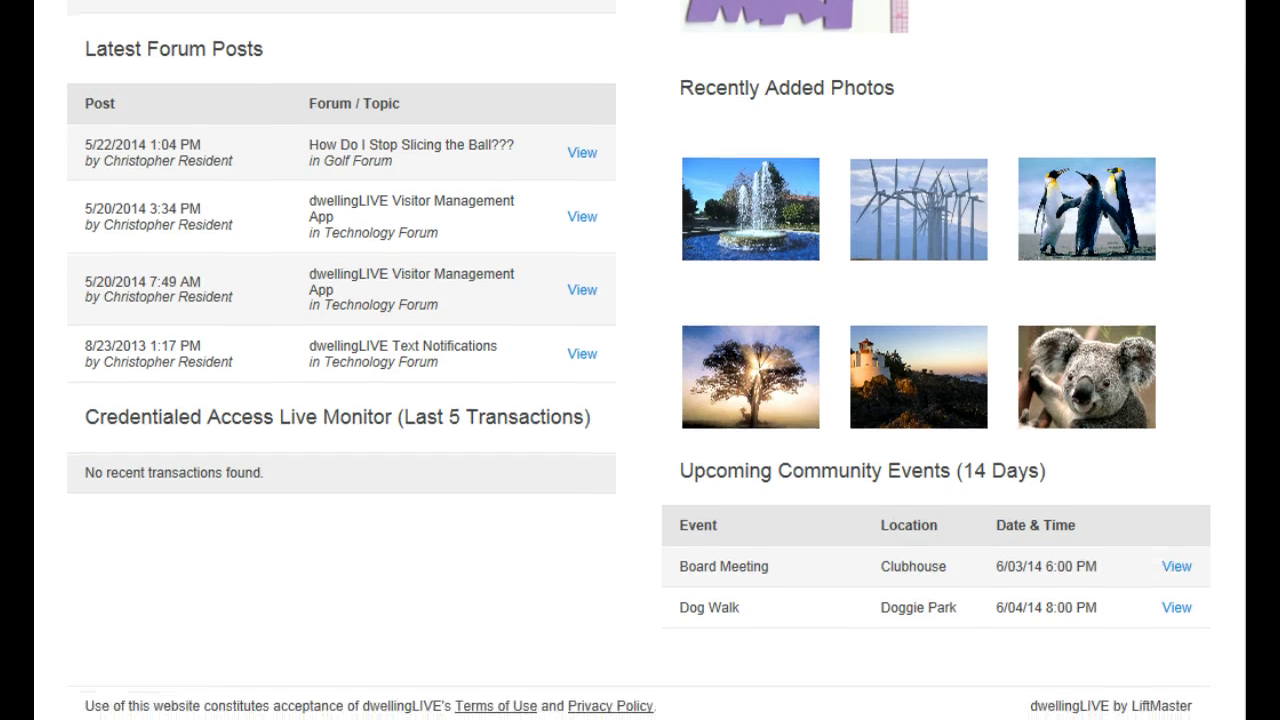
scroll(640, 360, up, 8)
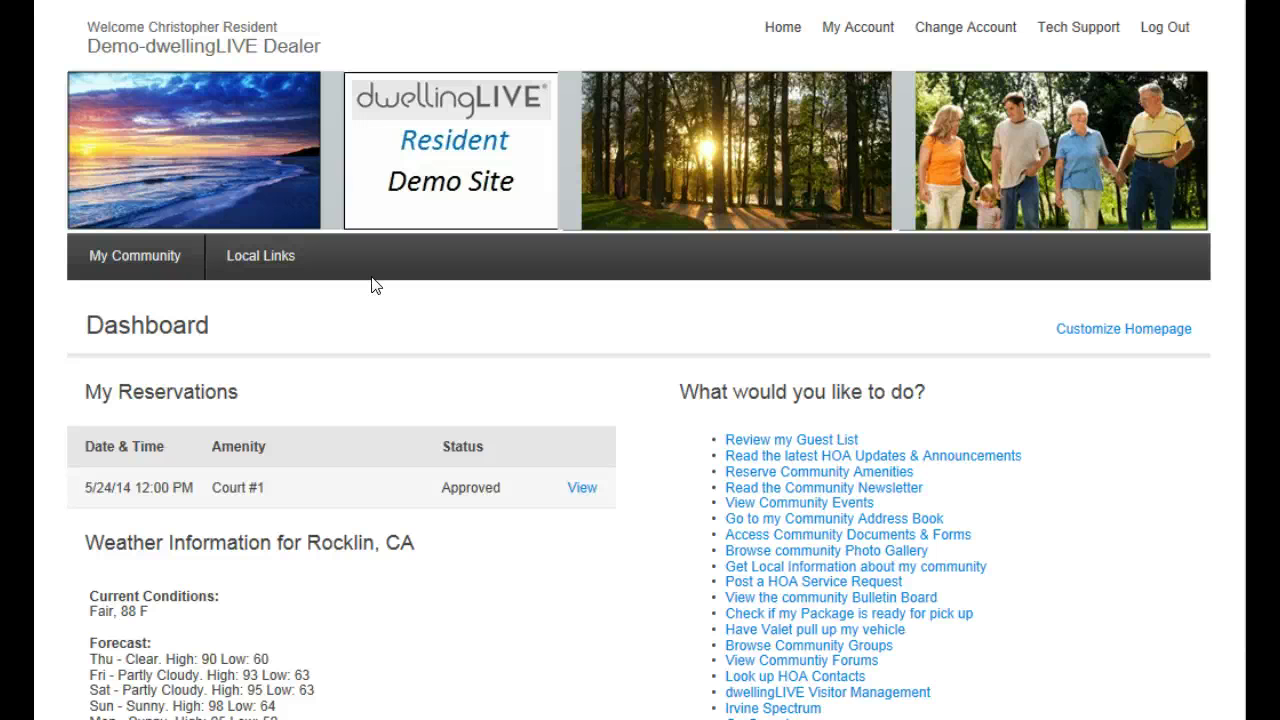
Read the Board Election, New Community Website! and Street Cleaning posts under Updates & Announcements
click(141, 258)
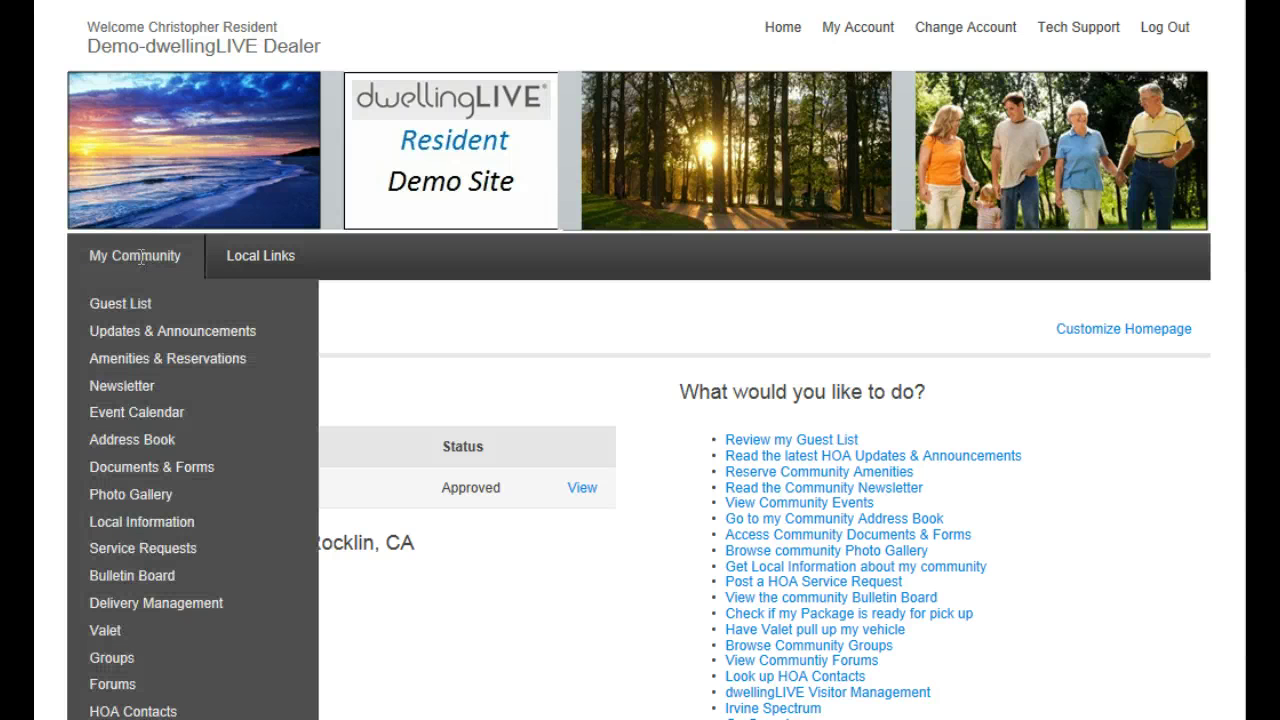
click(187, 337)
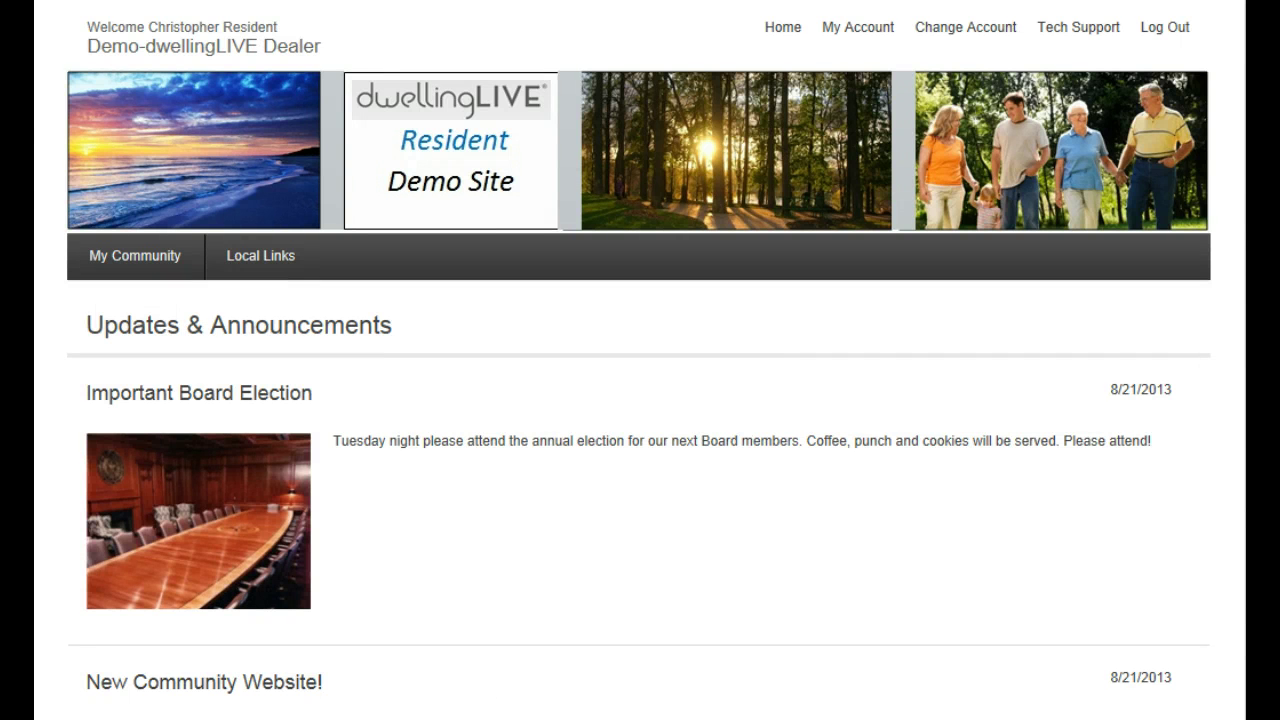
scroll(639, 400, down, 1)
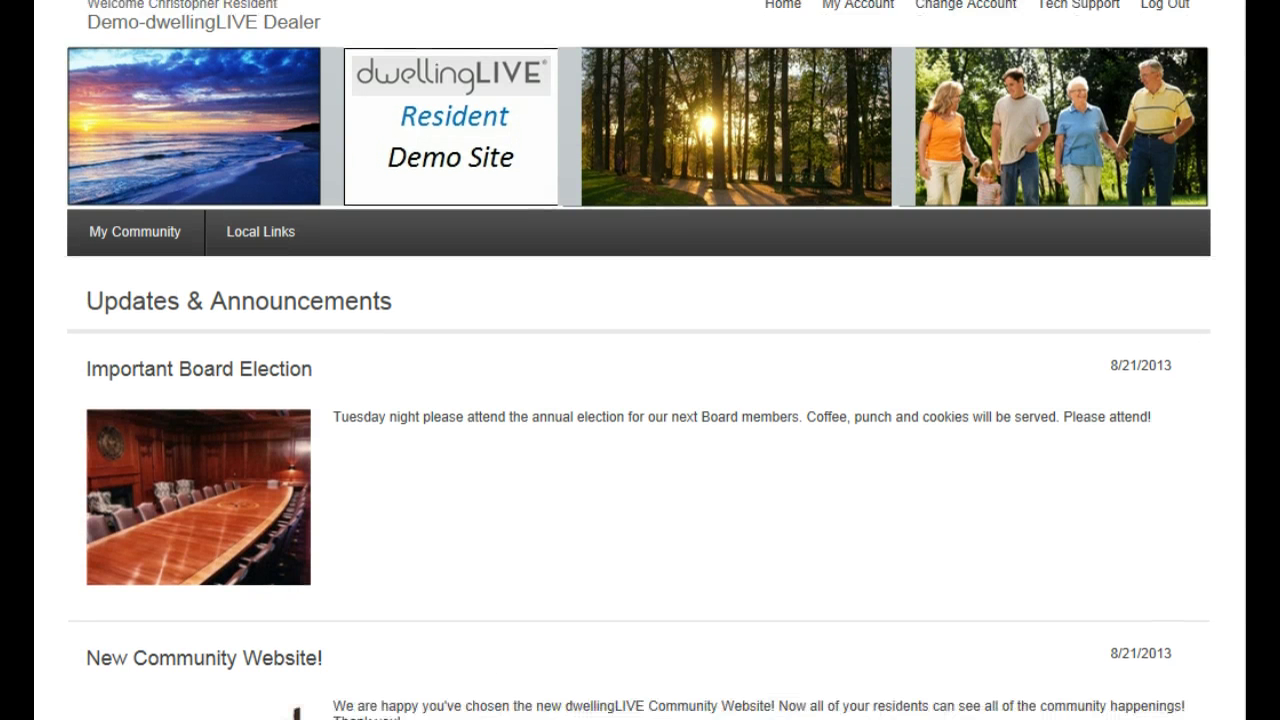
scroll(639, 400, down, 2)
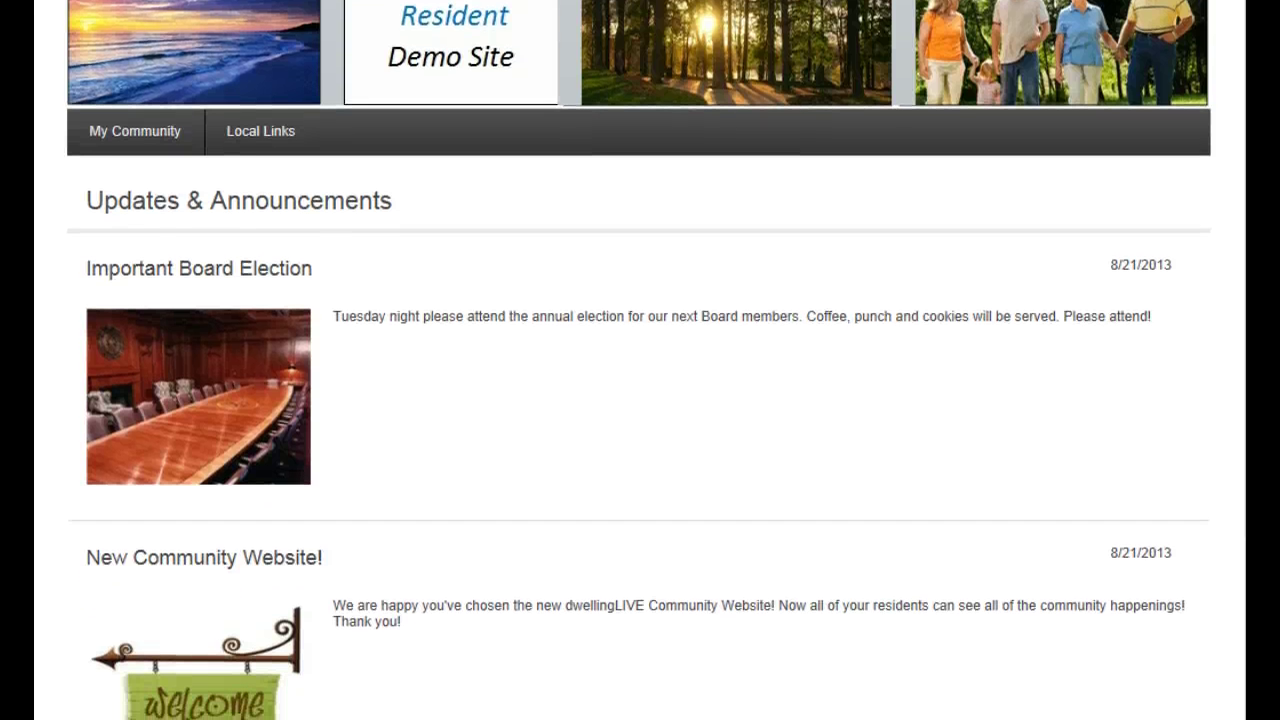
scroll(639, 400, down, 1)
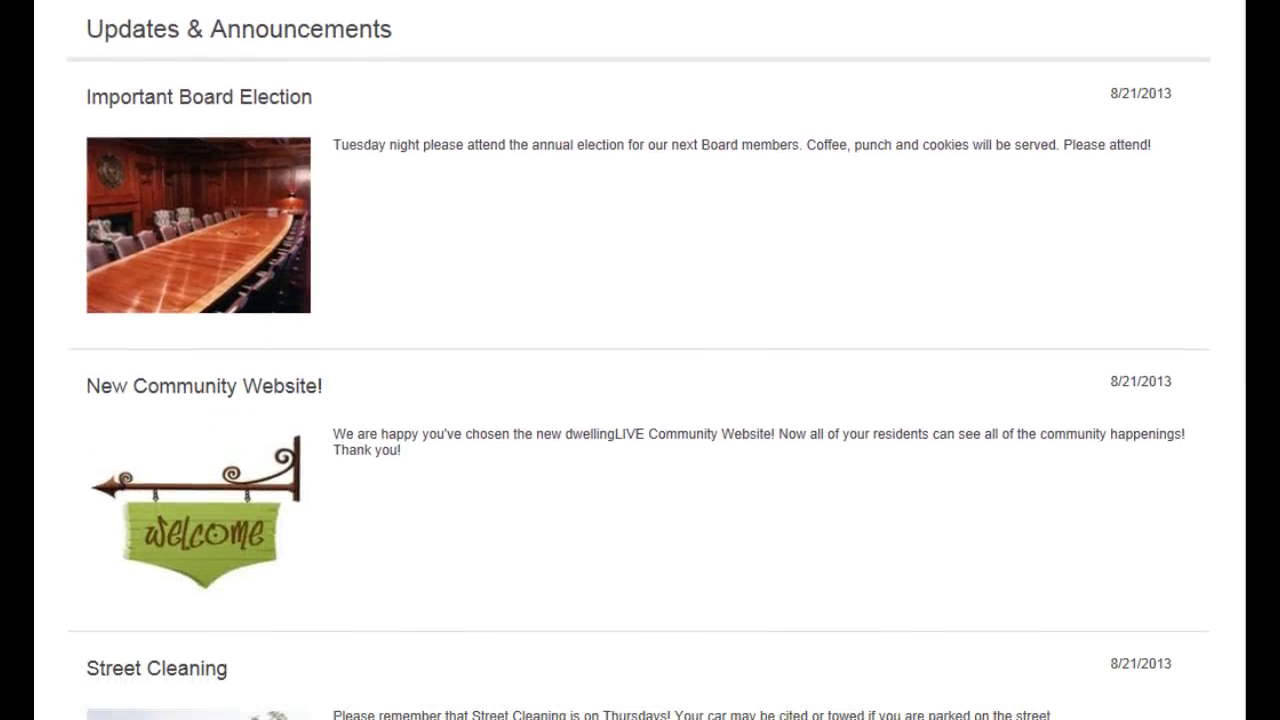
scroll(639, 400, down, 2)
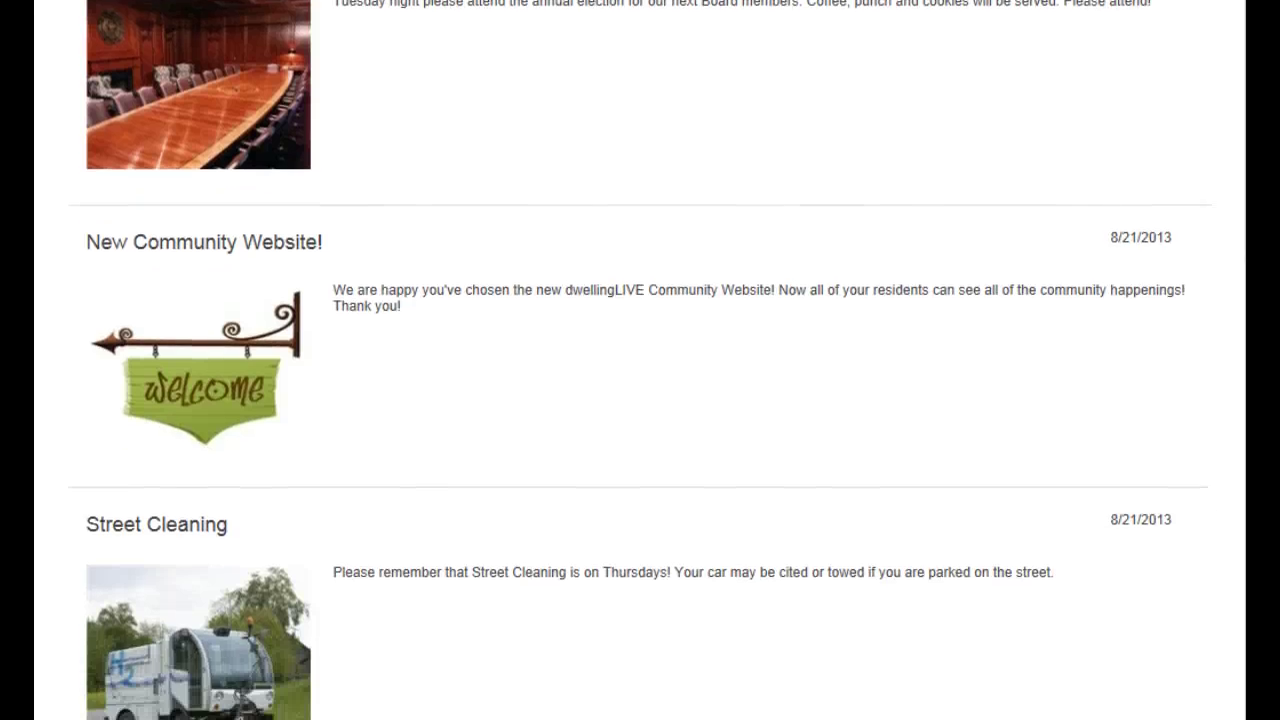
scroll(639, 400, up, 1)
scroll(639, 400, up, 5)
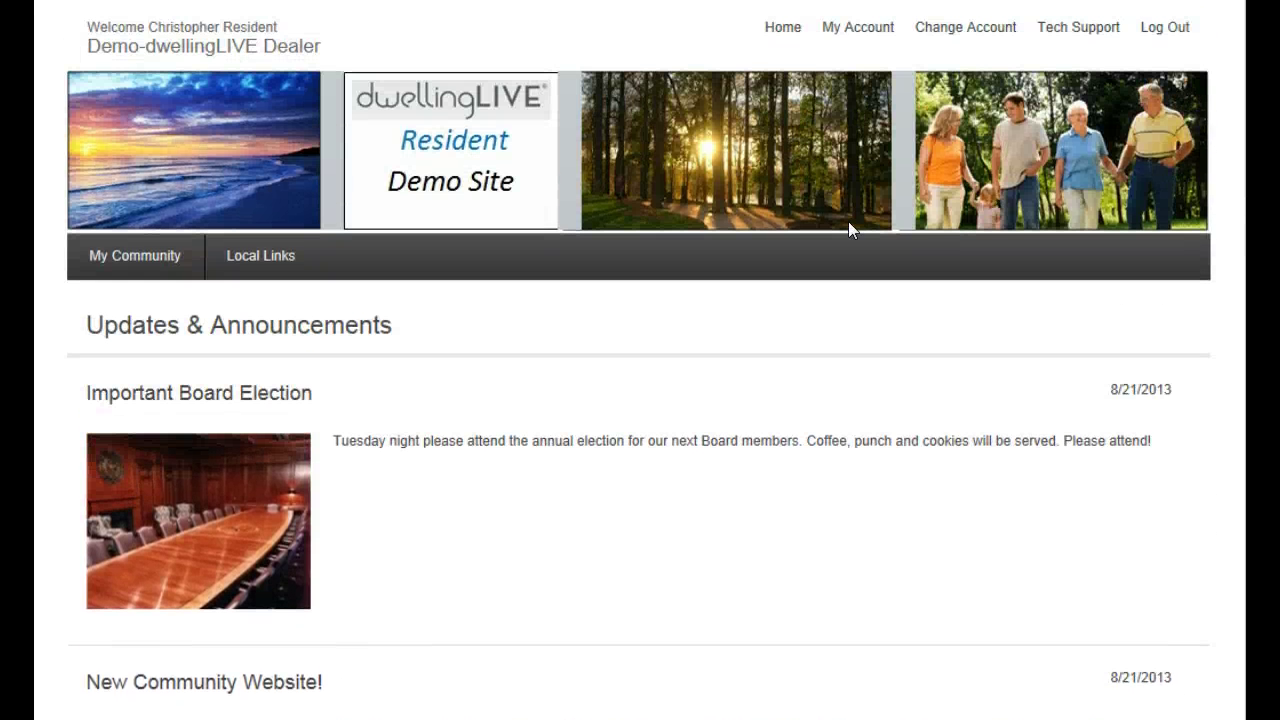
mouse_move(86, 262)
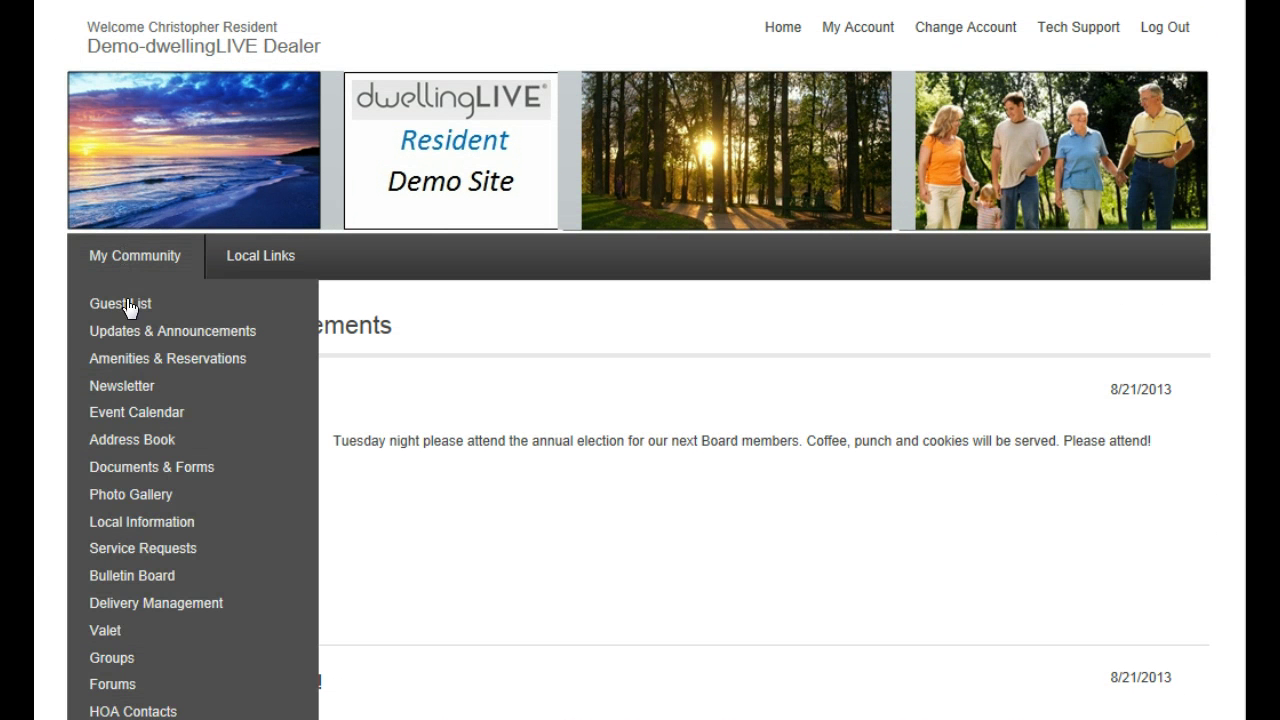
click(146, 360)
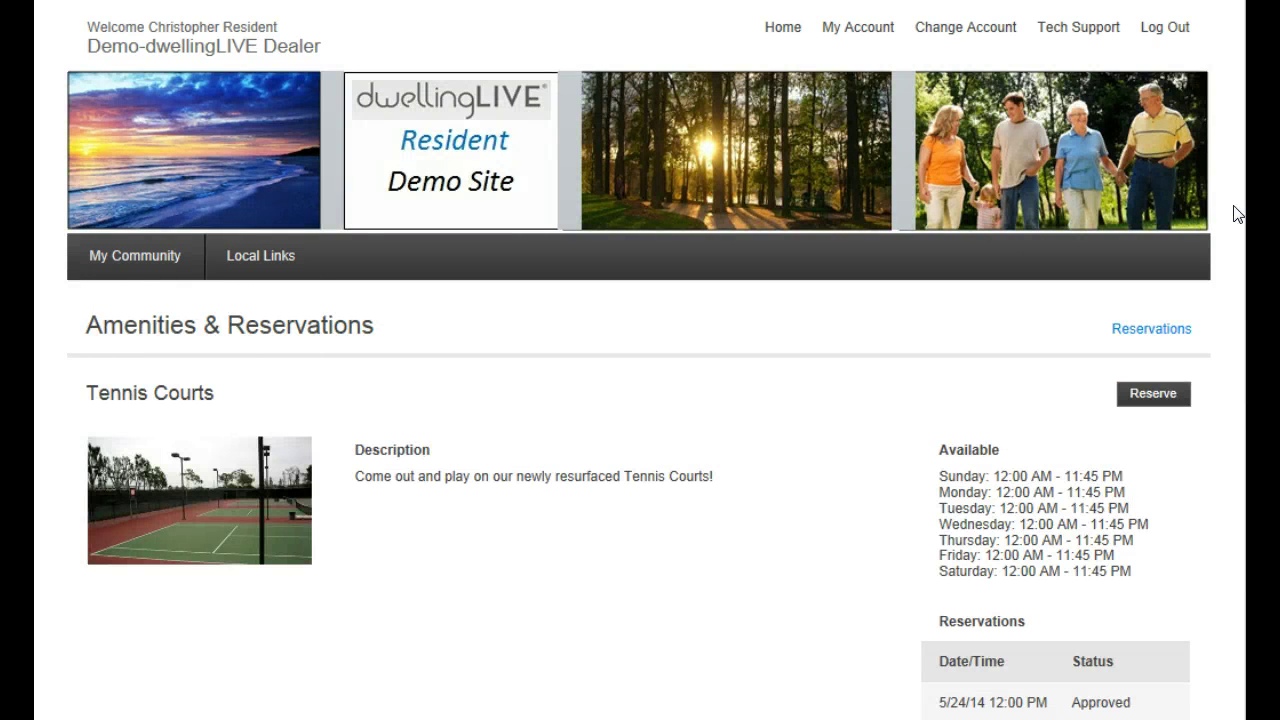
scroll(640, 400, down, 5)
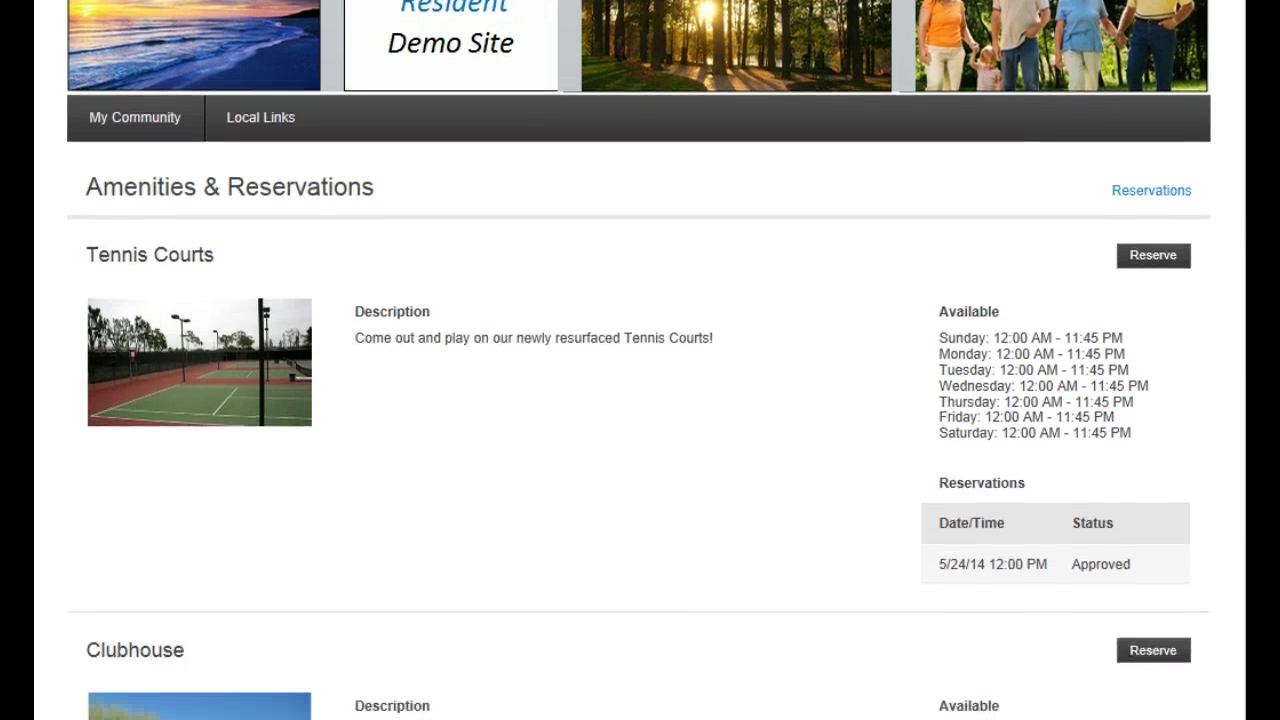
scroll(640, 360, down, 3)
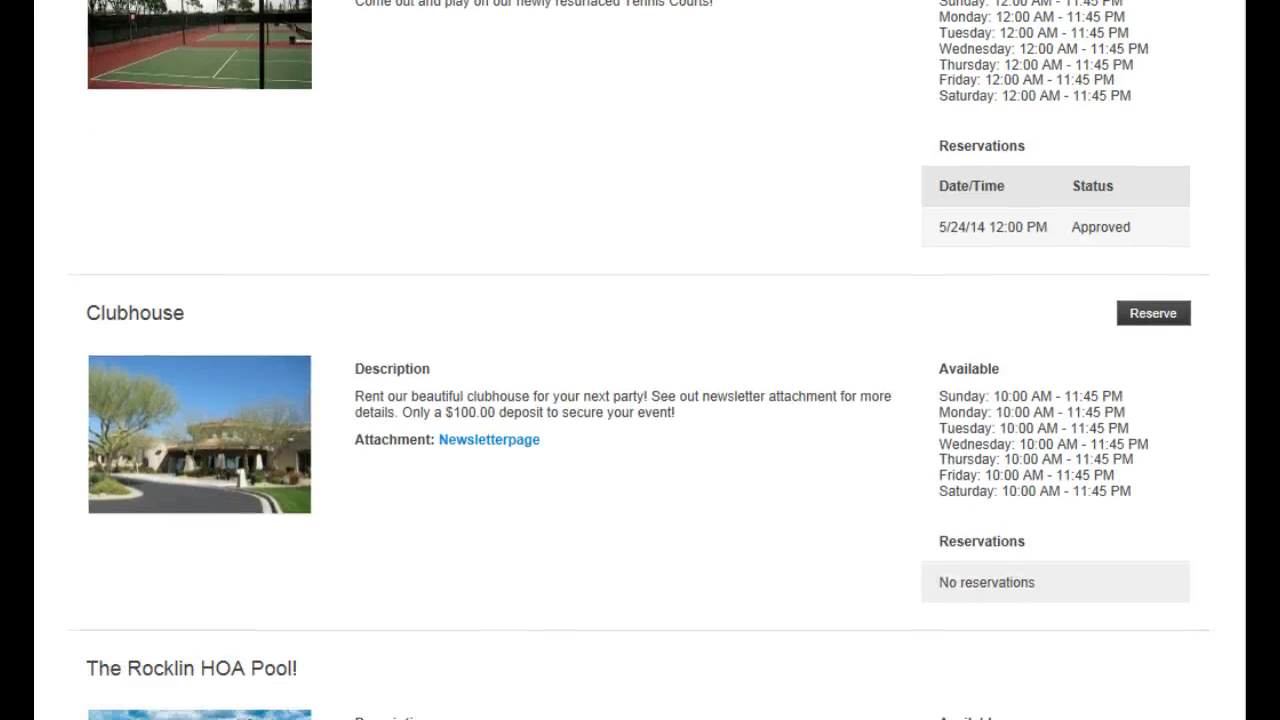
scroll(640, 360, up, 2)
scroll(640, 360, up, 5)
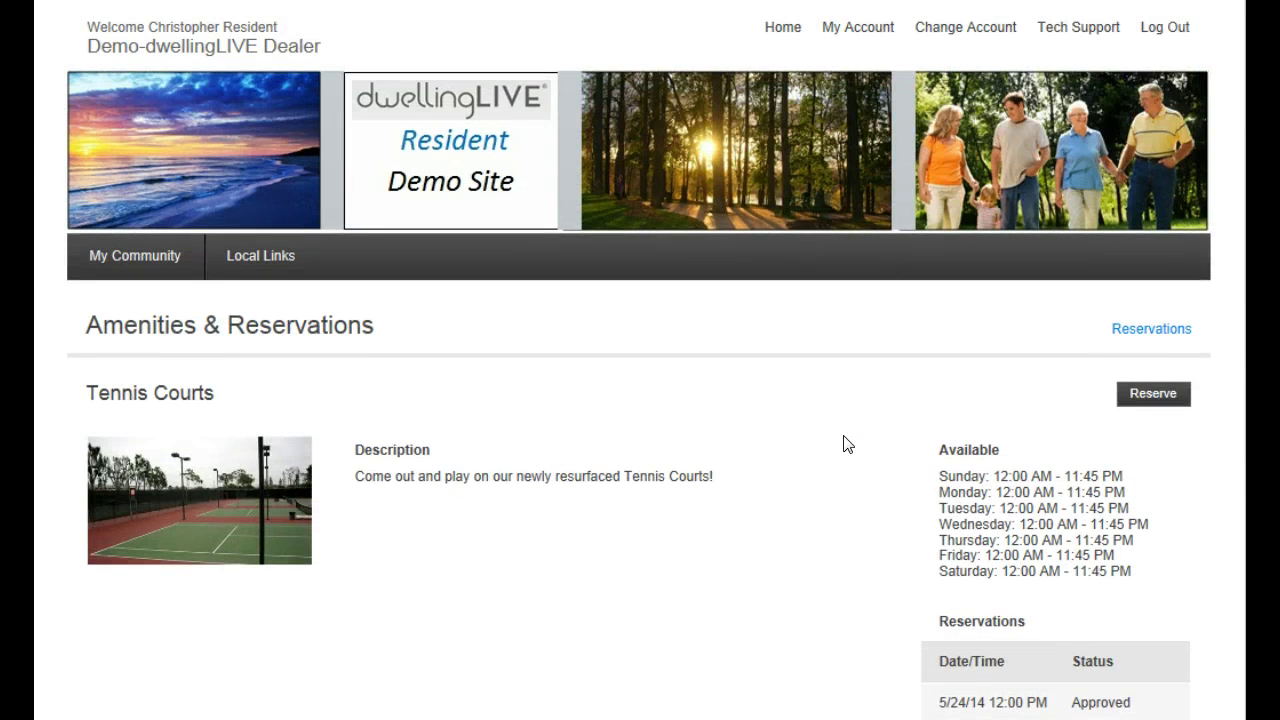
Book Tennis Court #2 from 9:00 to 10:00 AM on Saturday, May 31, 2014
click(1148, 400)
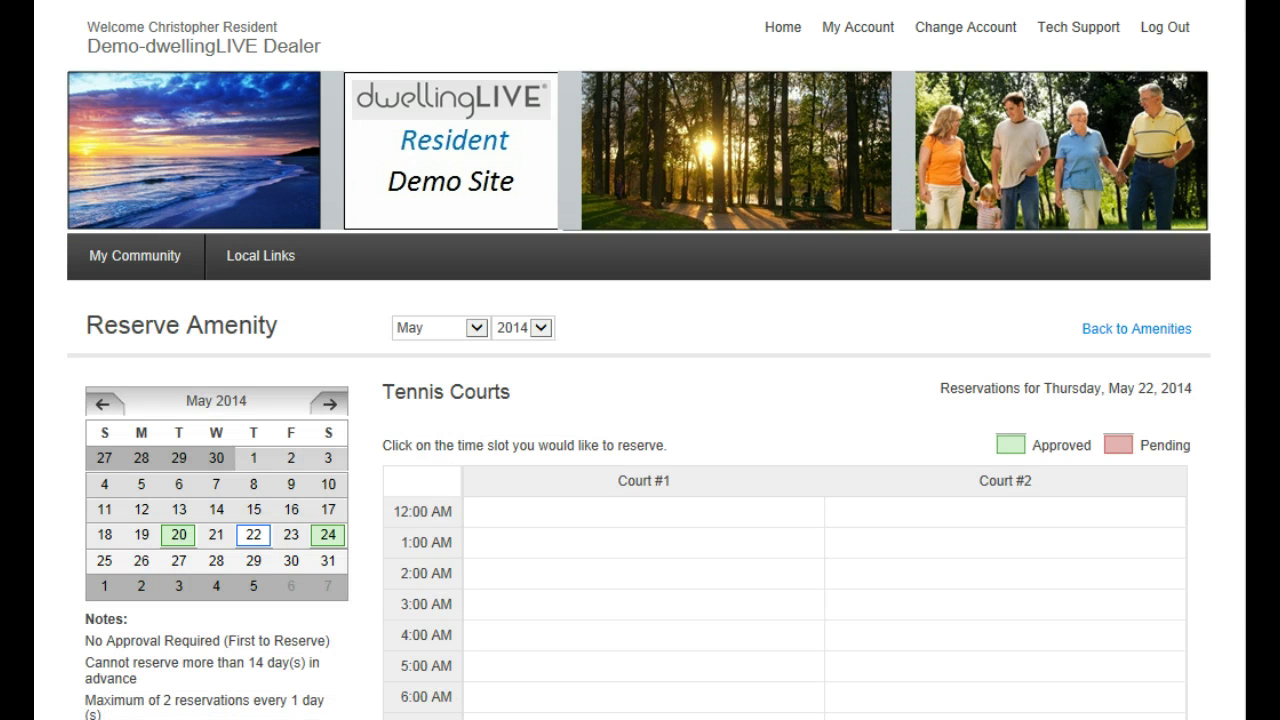
scroll(640, 400, down, 3)
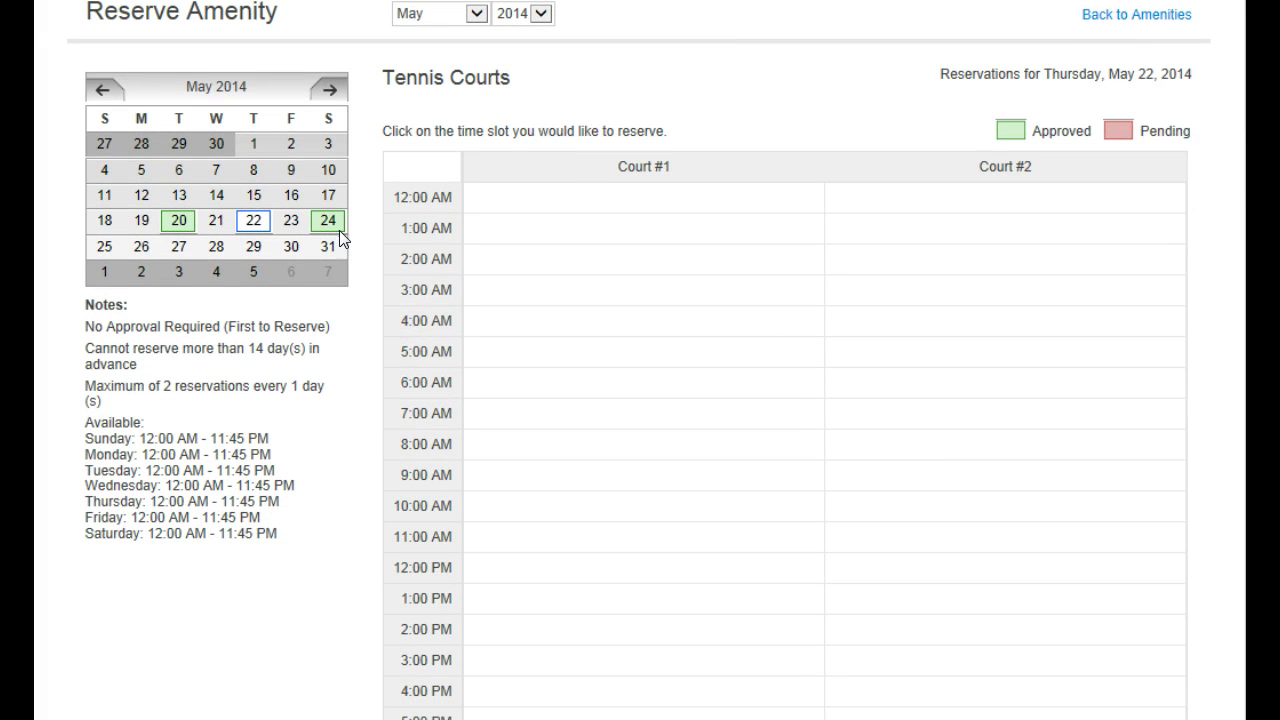
click(330, 231)
scroll(1117, 366, down, 1)
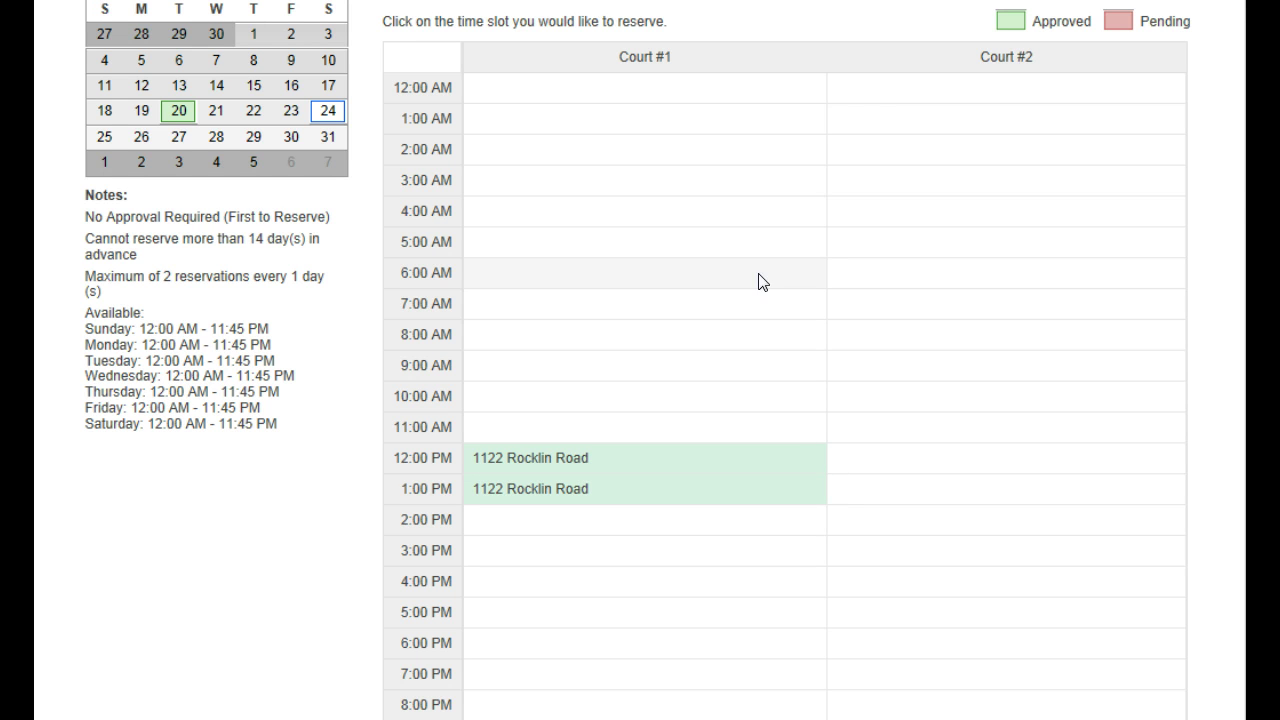
click(330, 143)
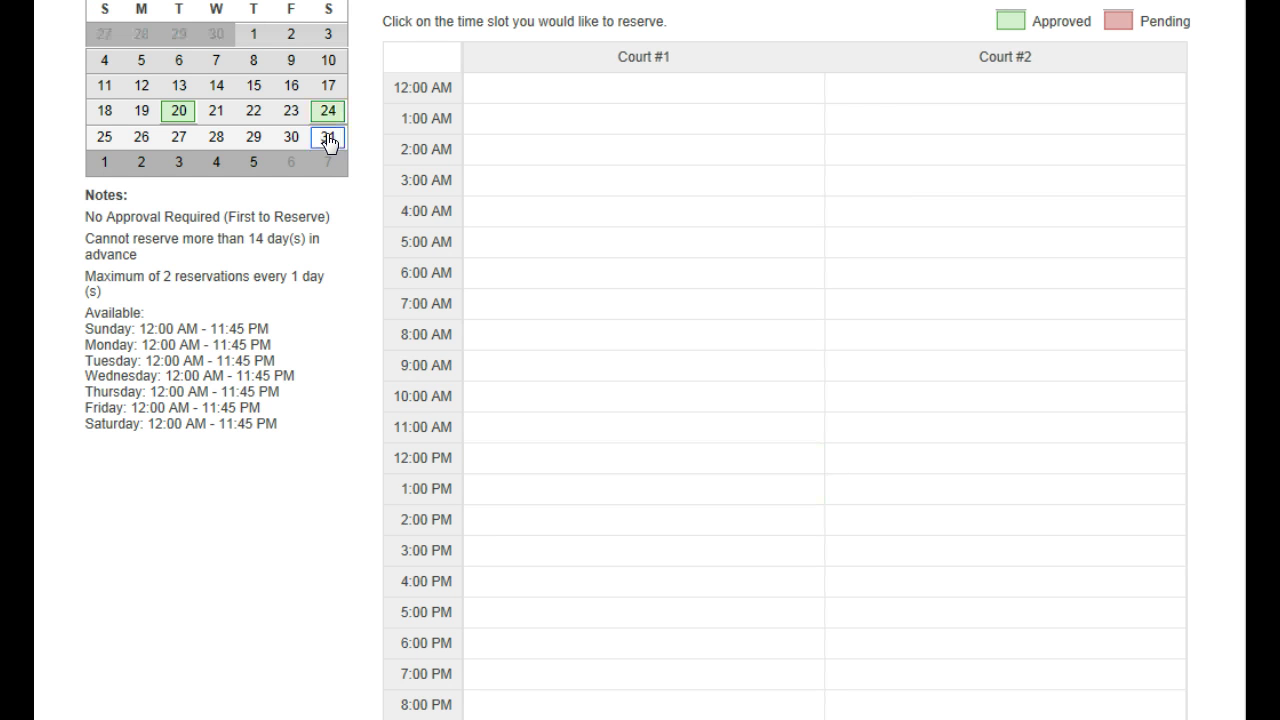
click(884, 378)
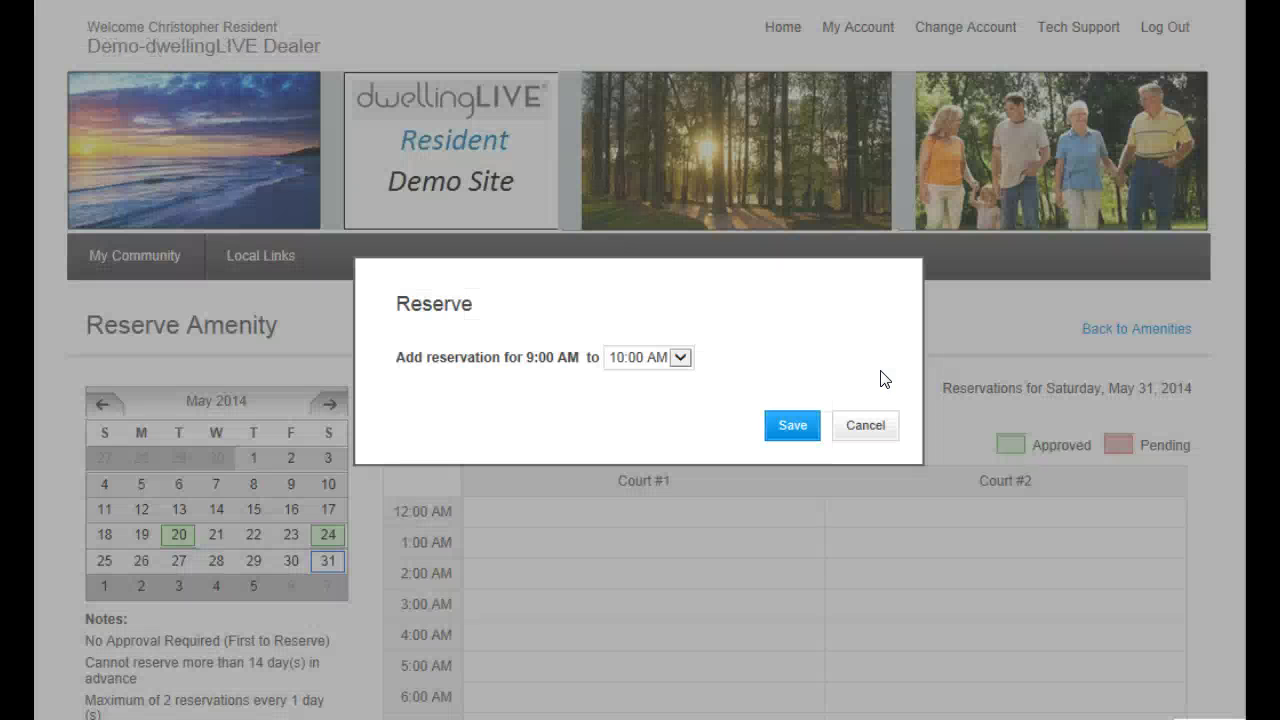
click(790, 428)
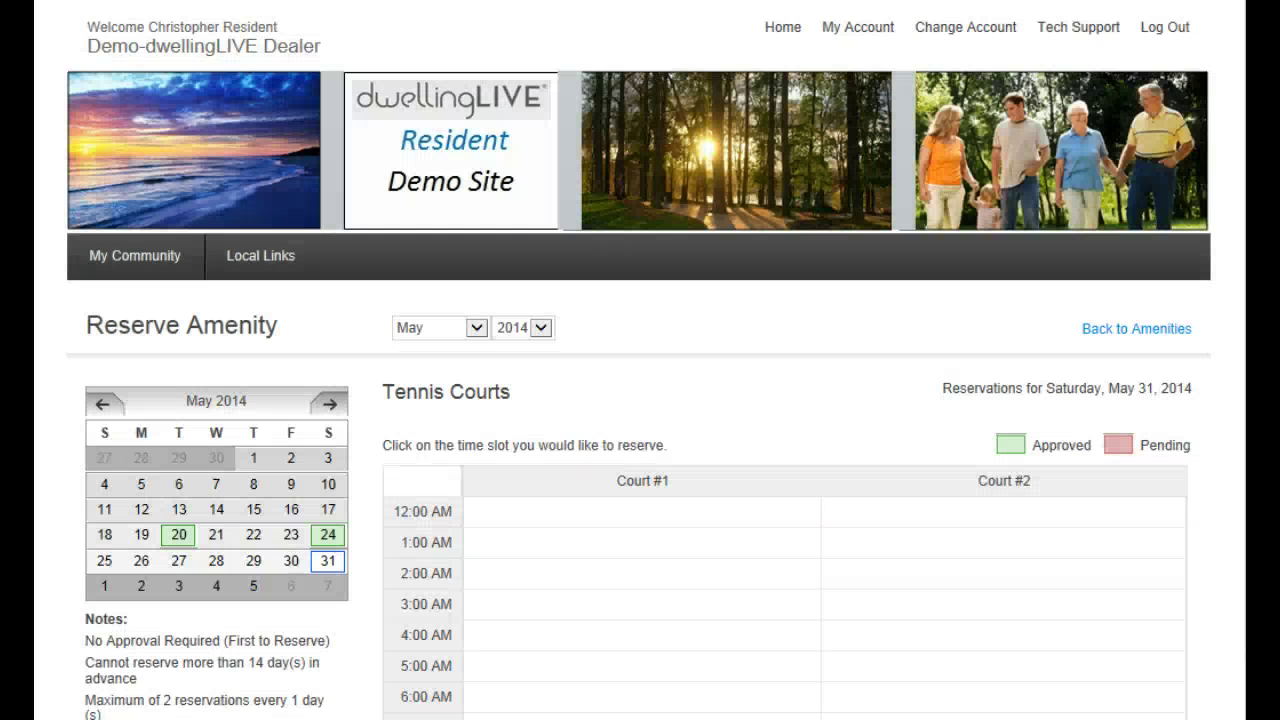
scroll(1237, 477, down, 4)
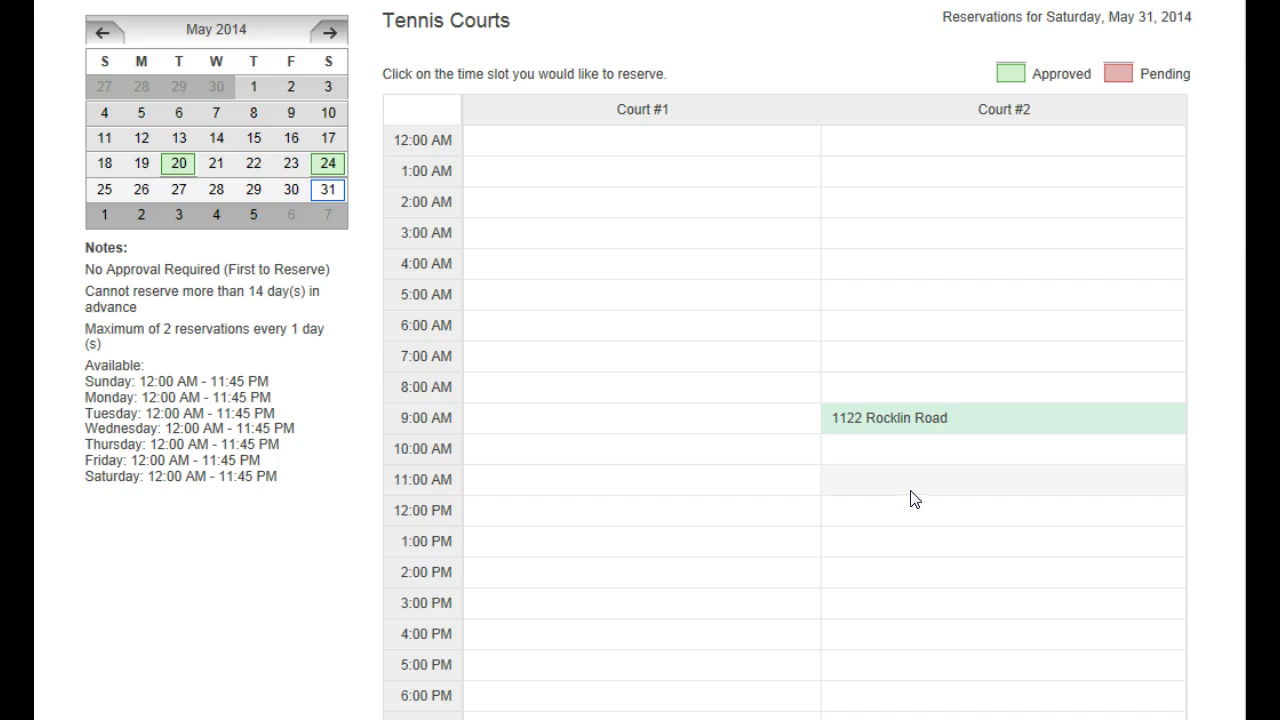
scroll(878, 462, up, 3)
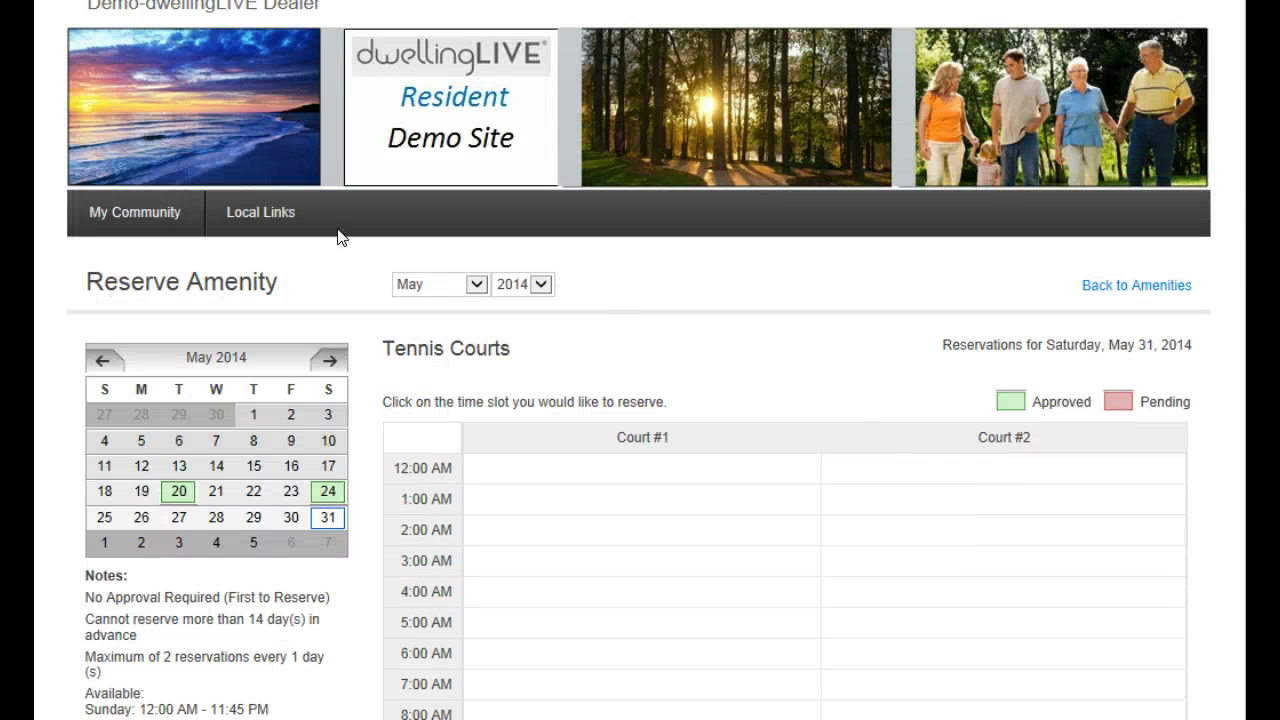
Look over the May and April 2014 newsletters, then go to the Event Calendar
mouse_move(154, 209)
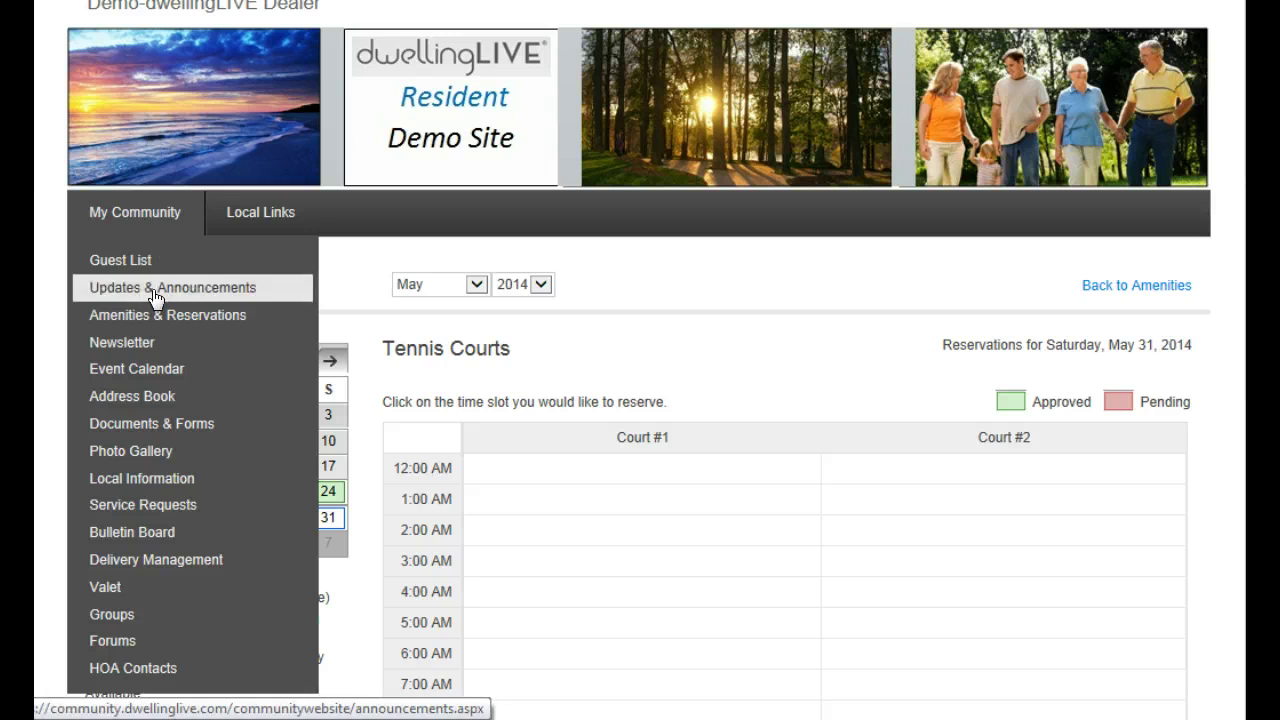
click(155, 345)
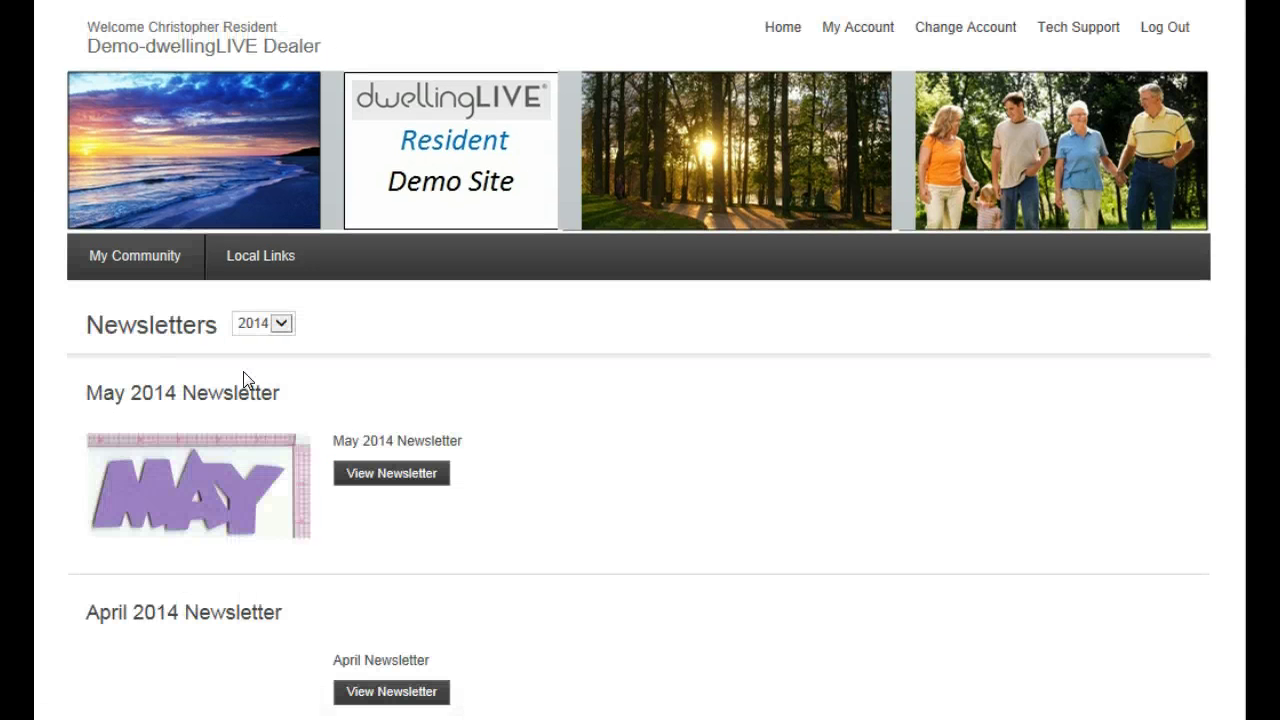
scroll(894, 344, down, 2)
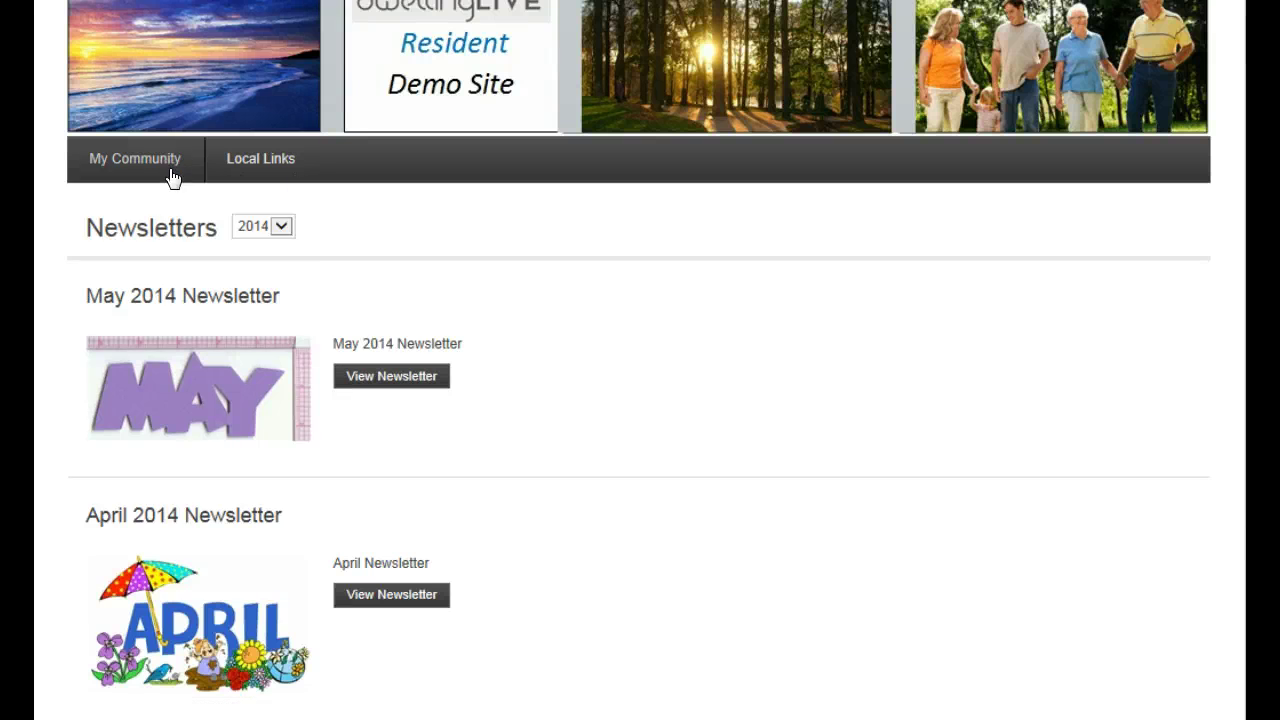
mouse_move(160, 163)
click(151, 317)
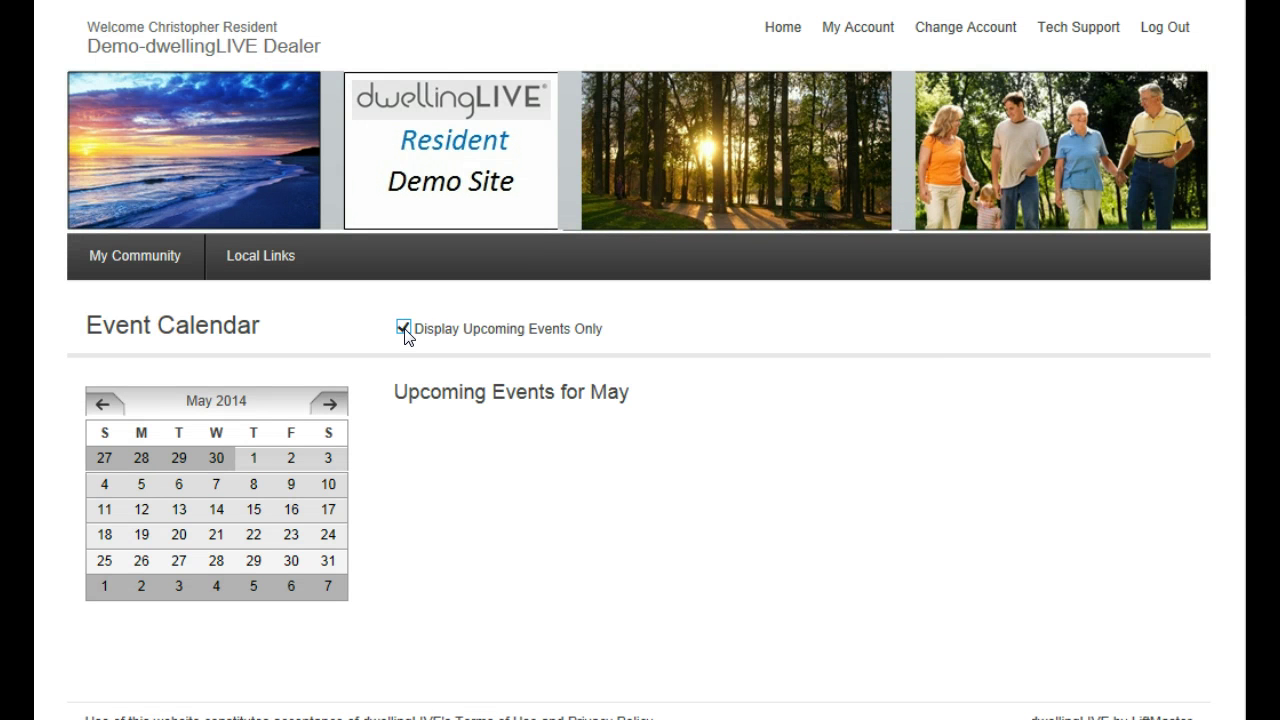
Turn off Display Upcoming Events Only to list Board Meeting, Dog Walk and Beach Party! for May
click(404, 328)
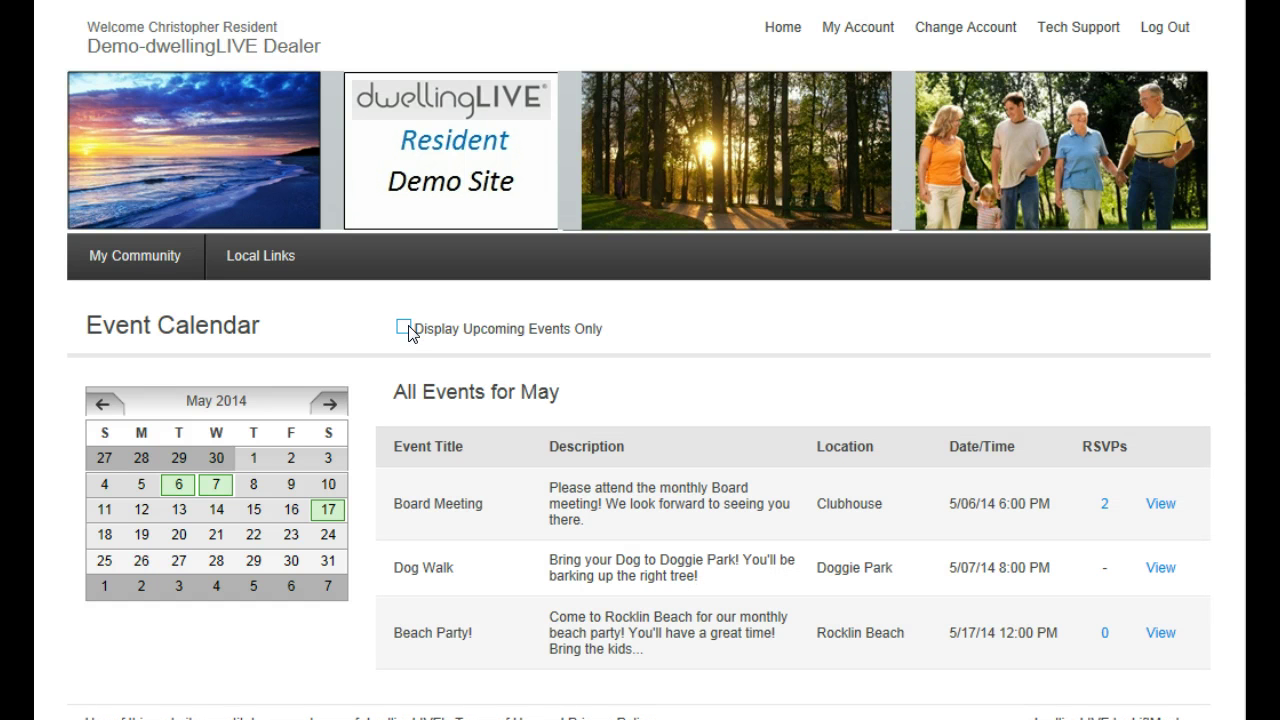
scroll(640, 400, down, 1)
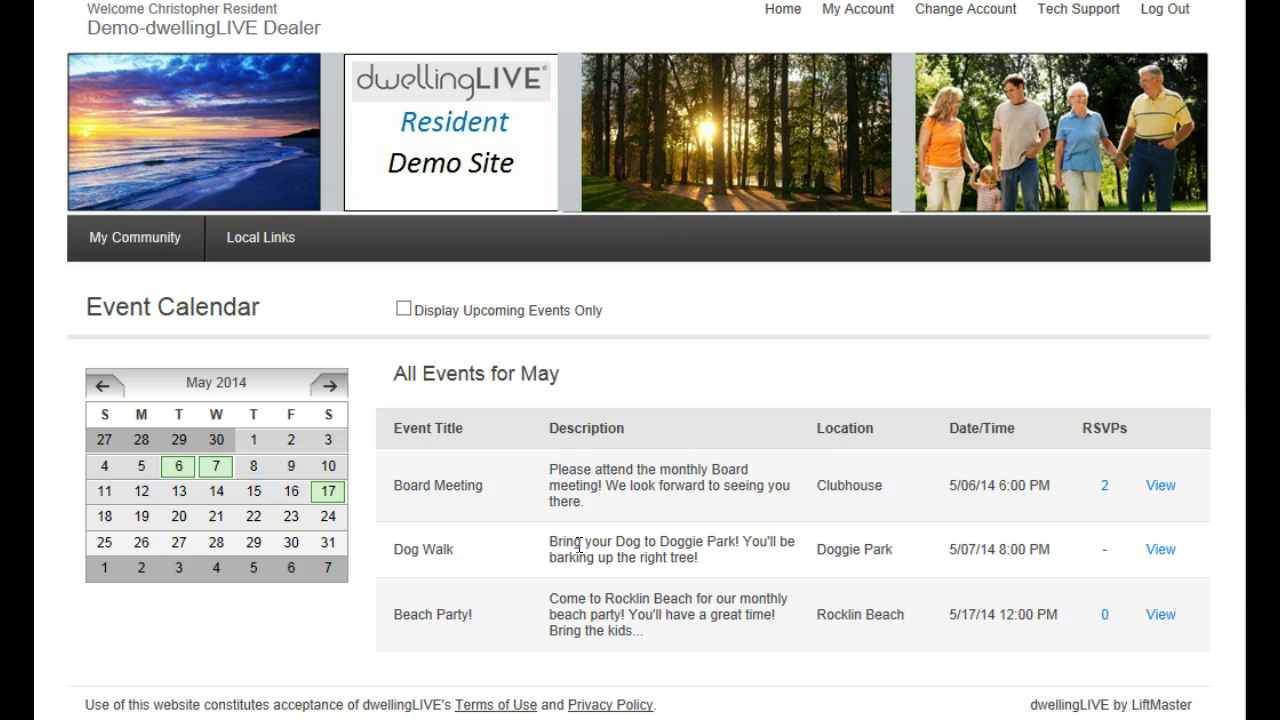
drag(396, 485, 491, 494)
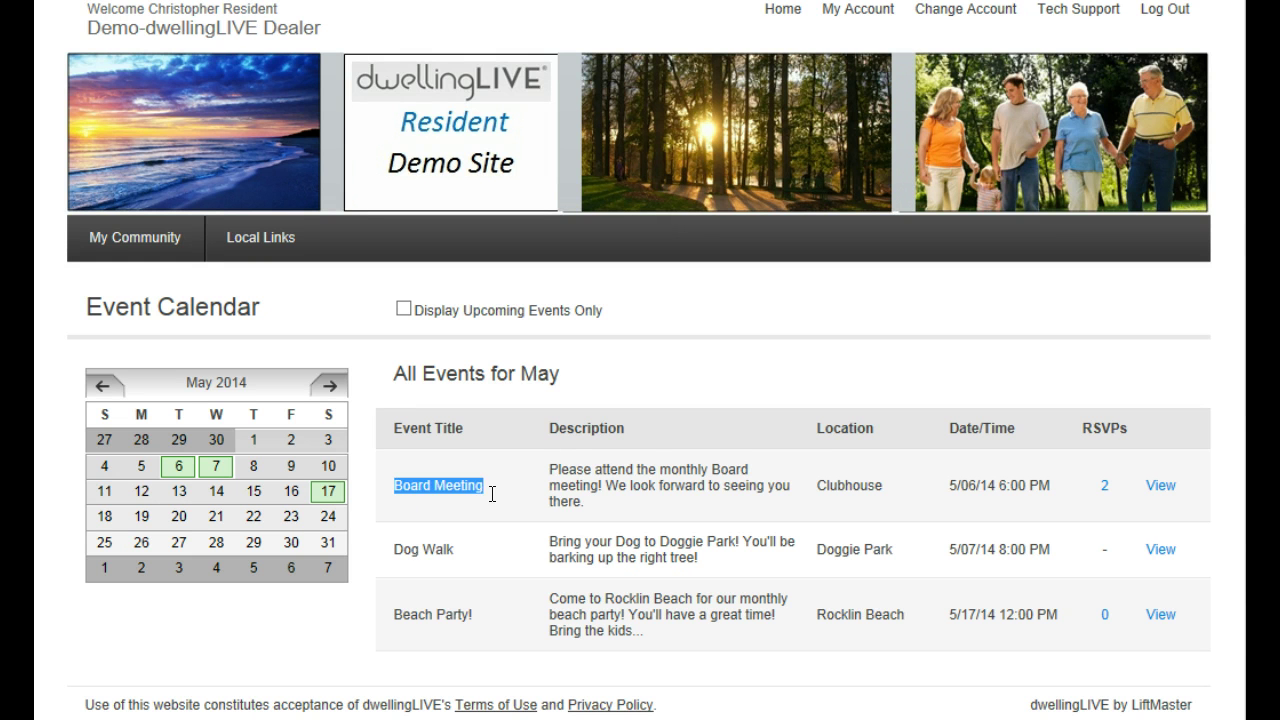
triple_click(439, 551)
drag(396, 614, 483, 617)
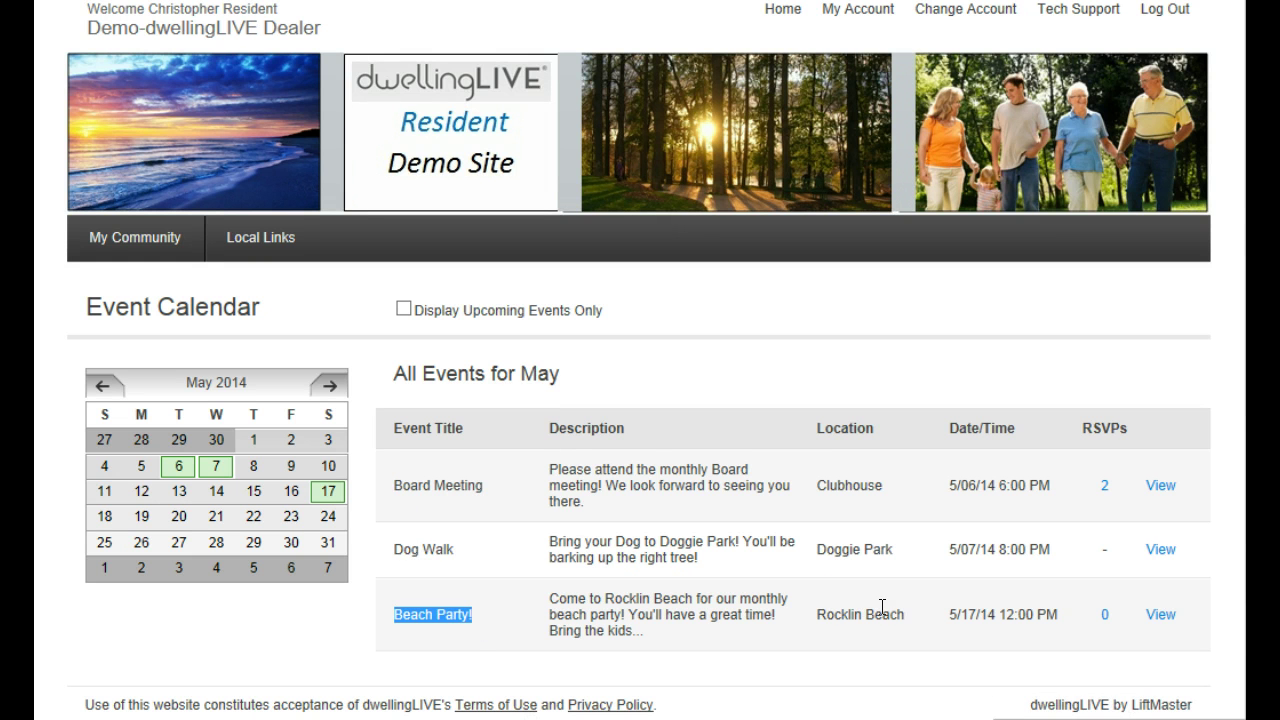
RSVP 2 adults to the Board Meeting noting 'Looking forward to the meeting!', then show all events again
click(1160, 487)
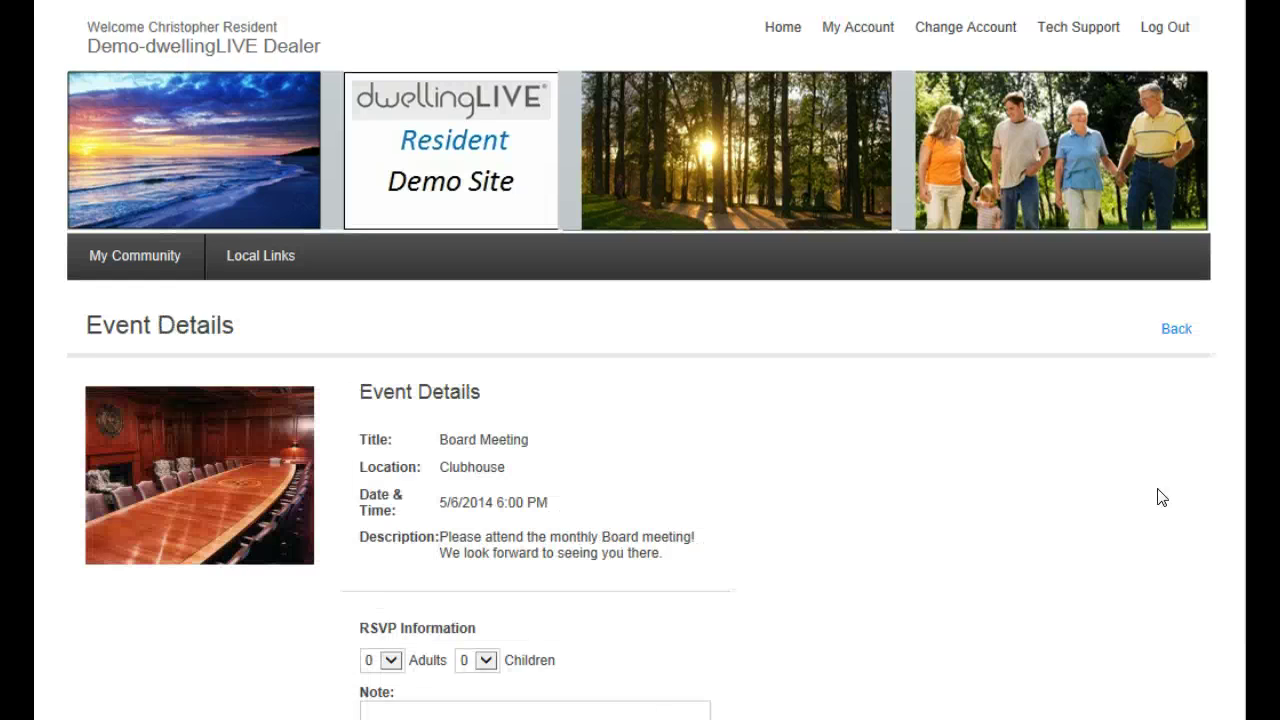
scroll(966, 513, down, 2)
click(391, 508)
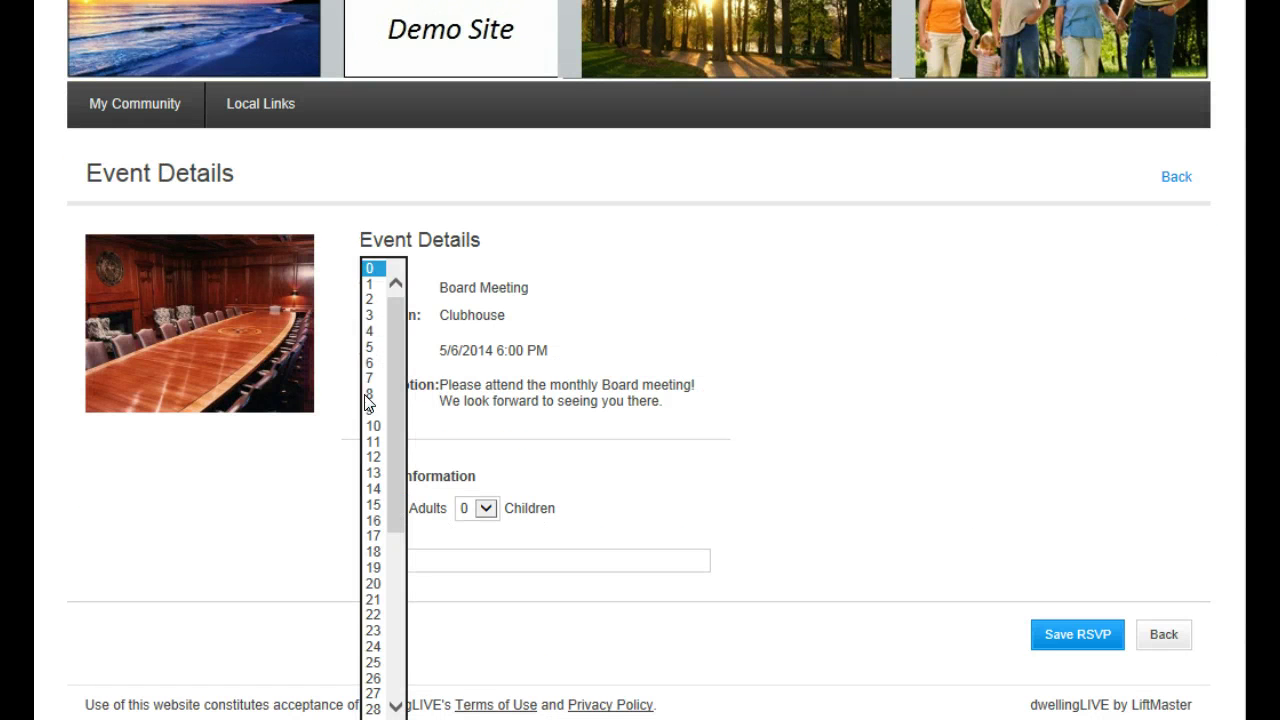
click(369, 298)
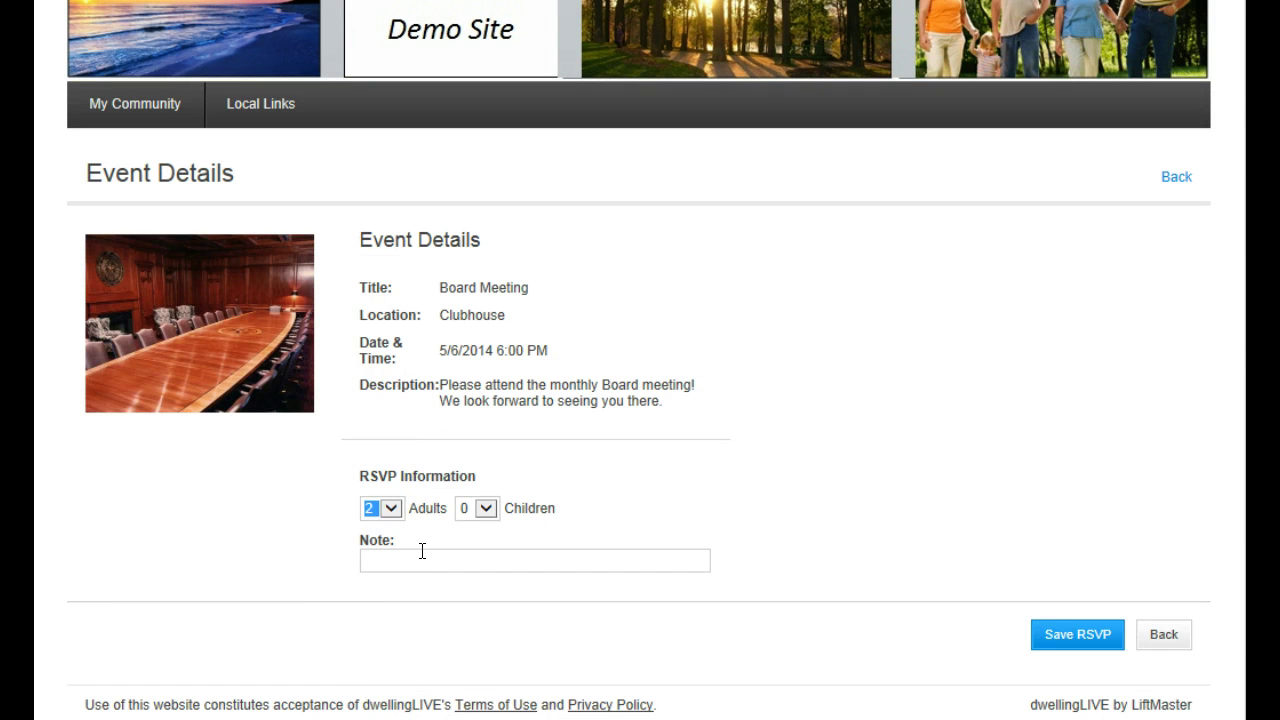
click(422, 558)
text(Lookin)
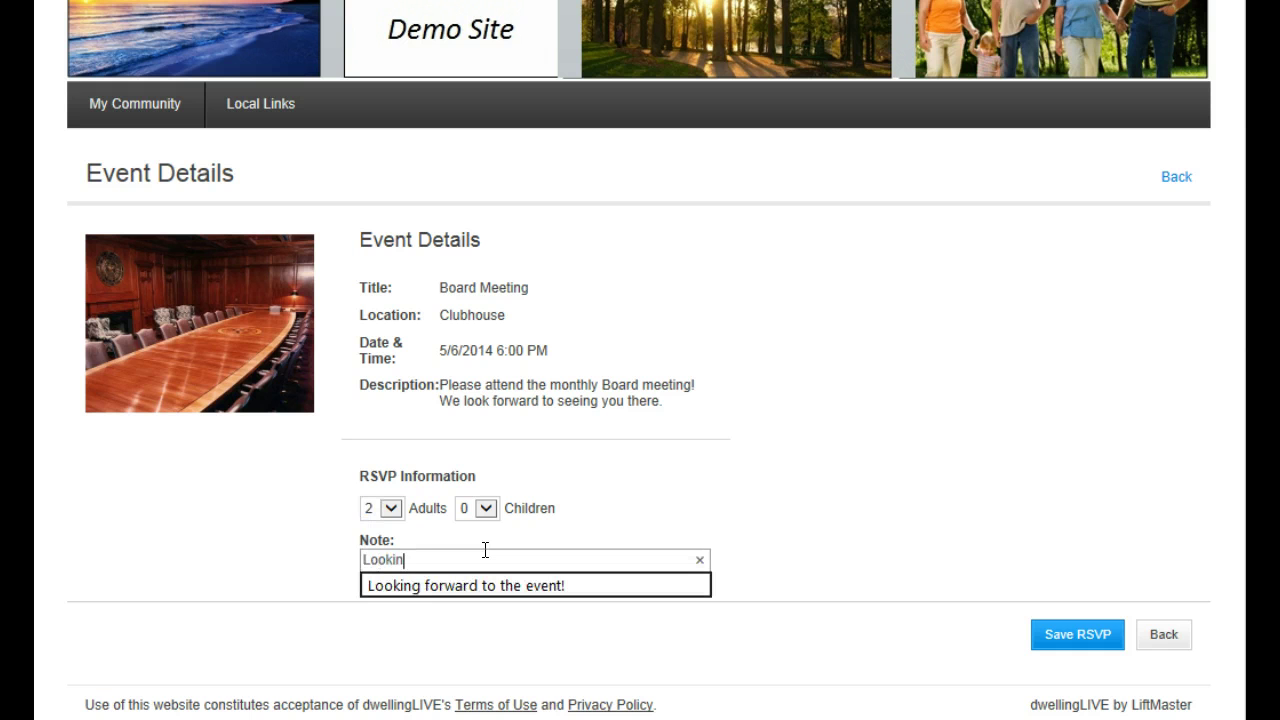
text(g forward to the meeting!)
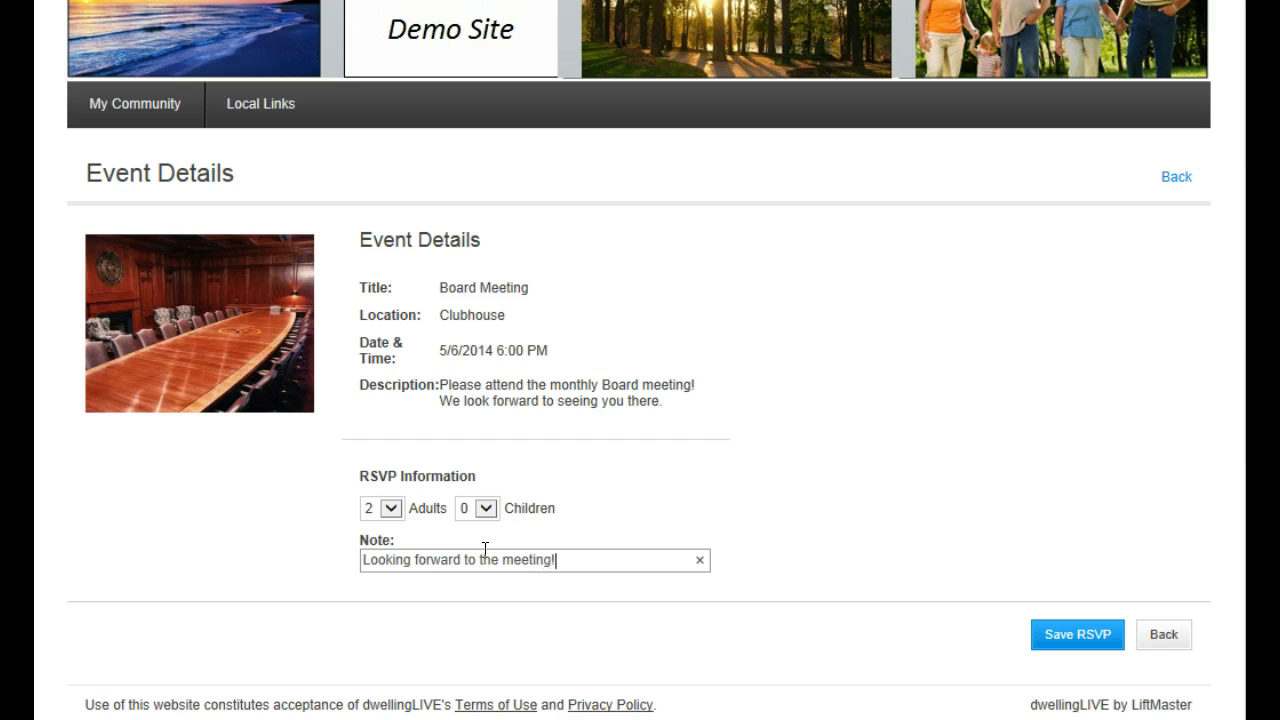
click(1055, 634)
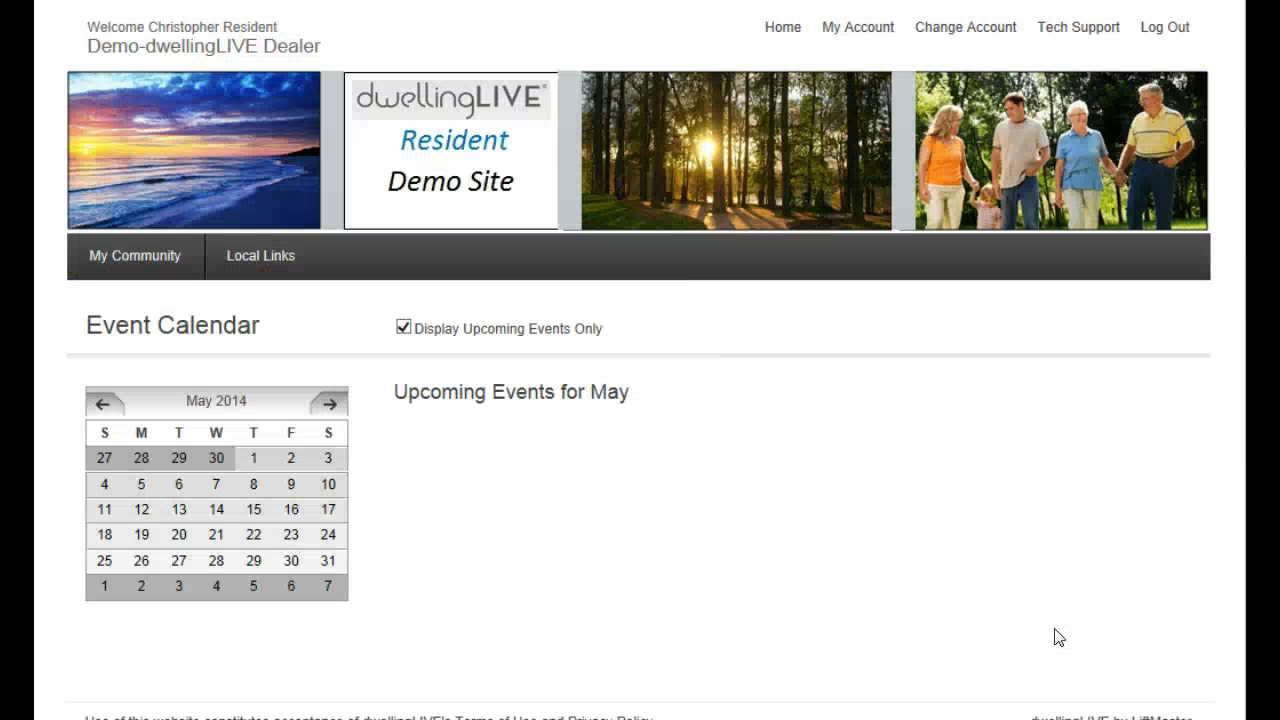
click(403, 328)
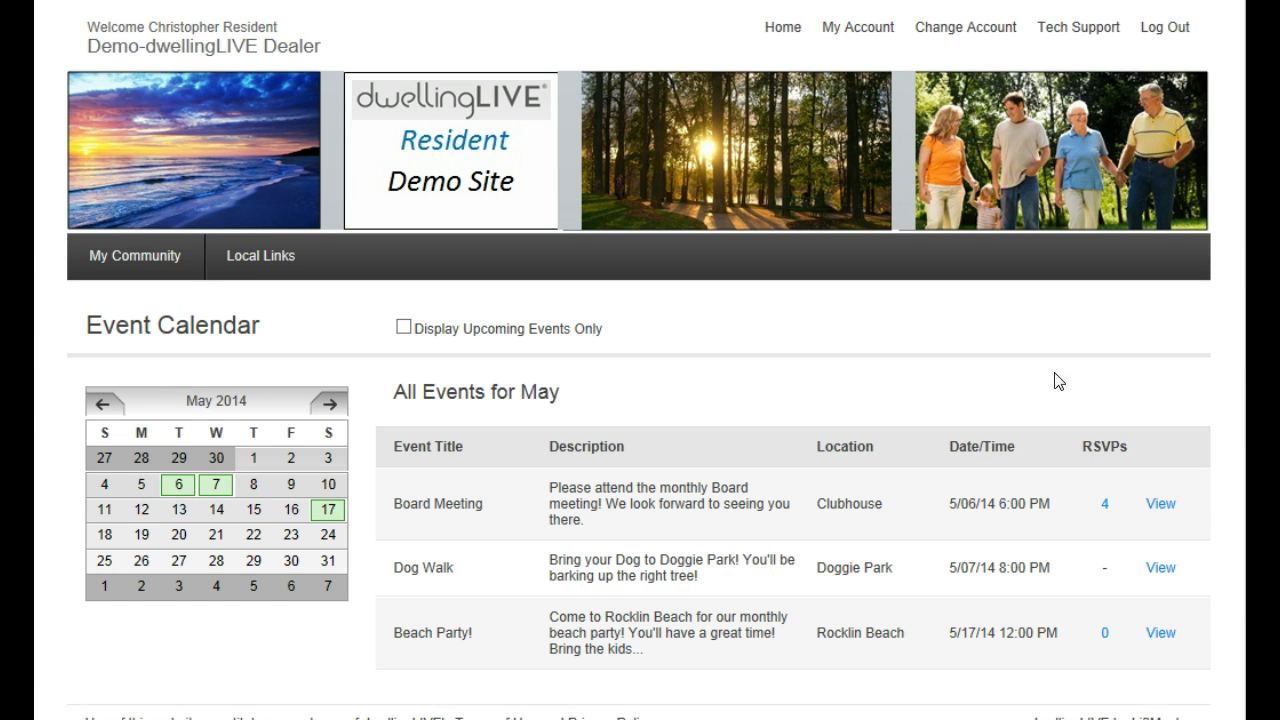
scroll(1030, 380, down, 1)
Open the community Address Book, check your own entry's settings window, then close it
mouse_move(134, 245)
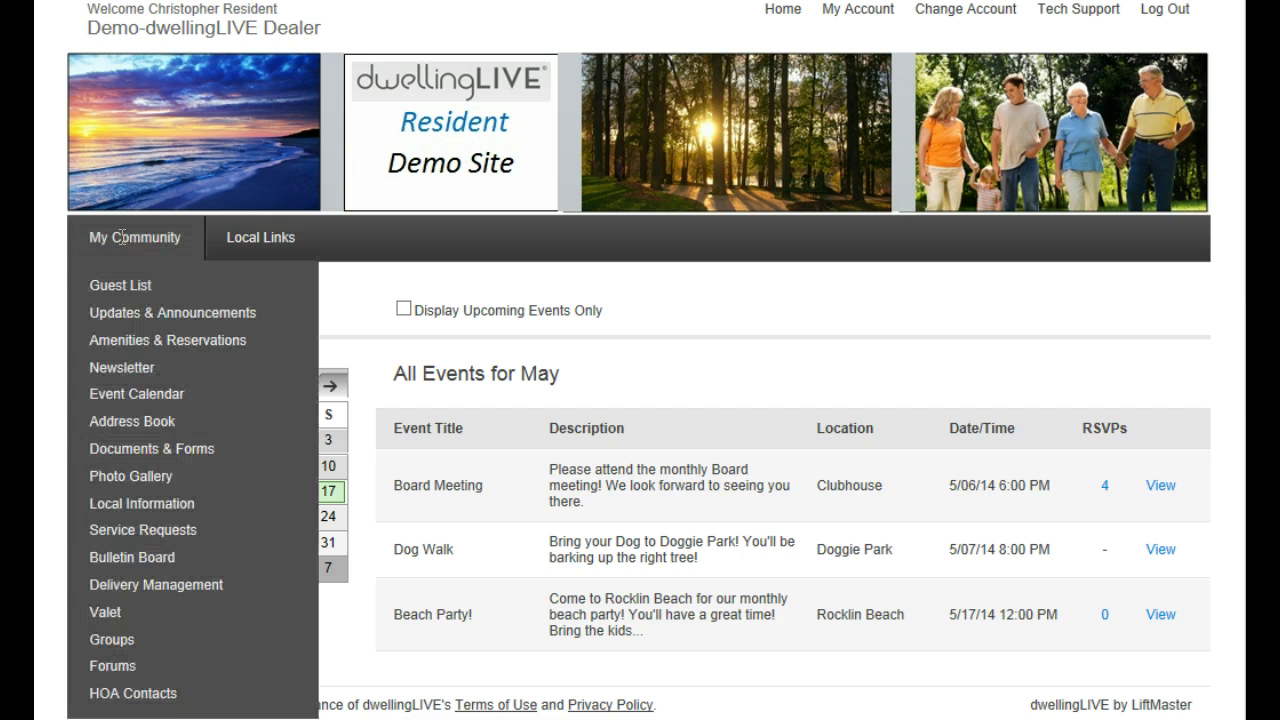
click(160, 419)
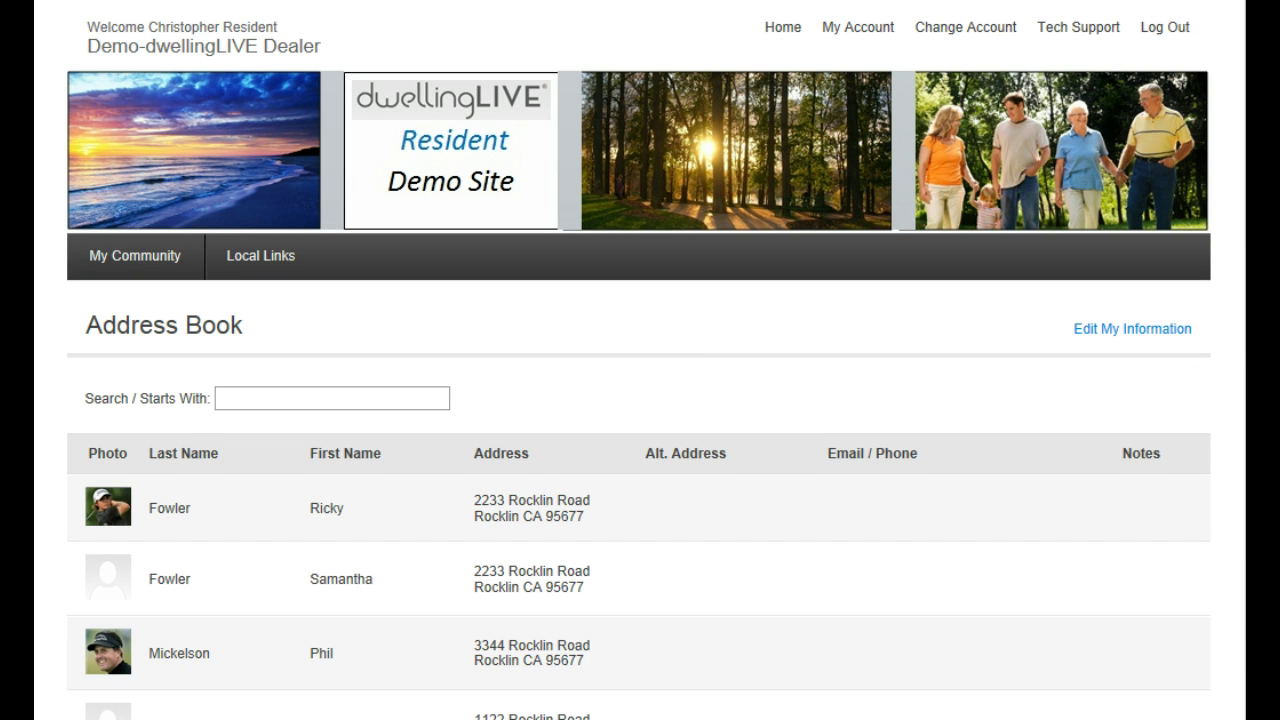
scroll(640, 400, down, 3)
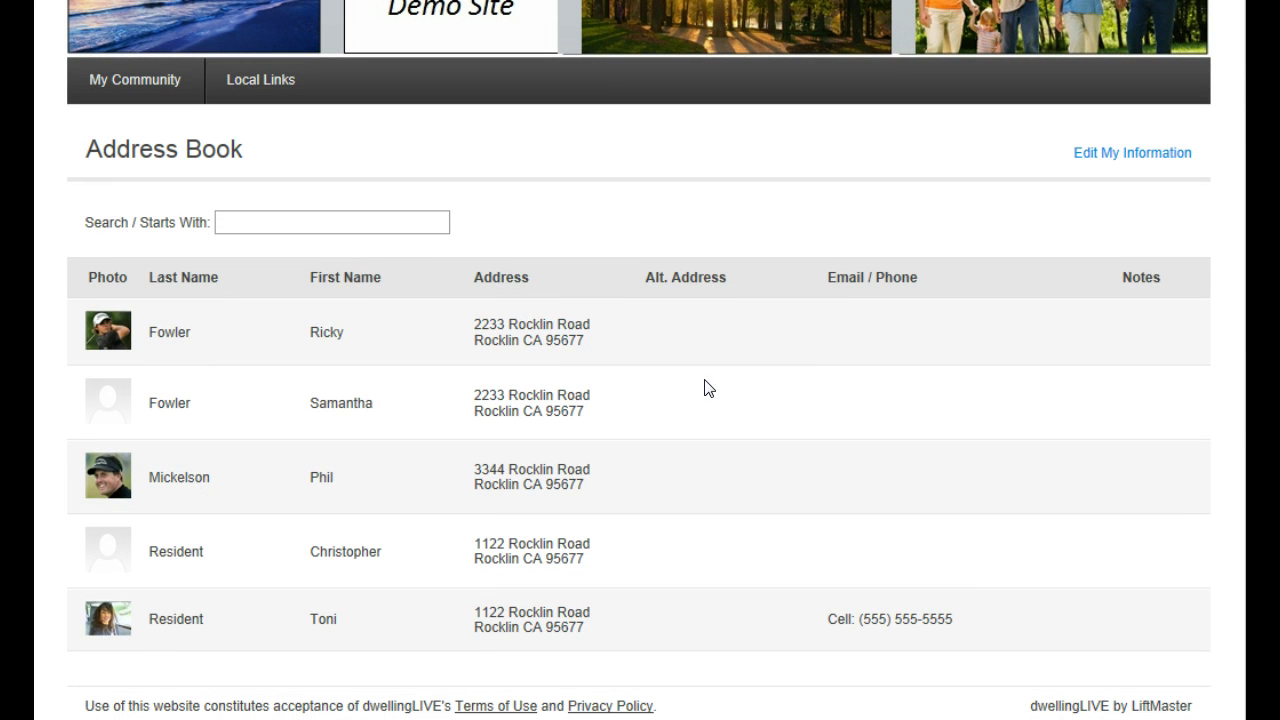
click(1080, 153)
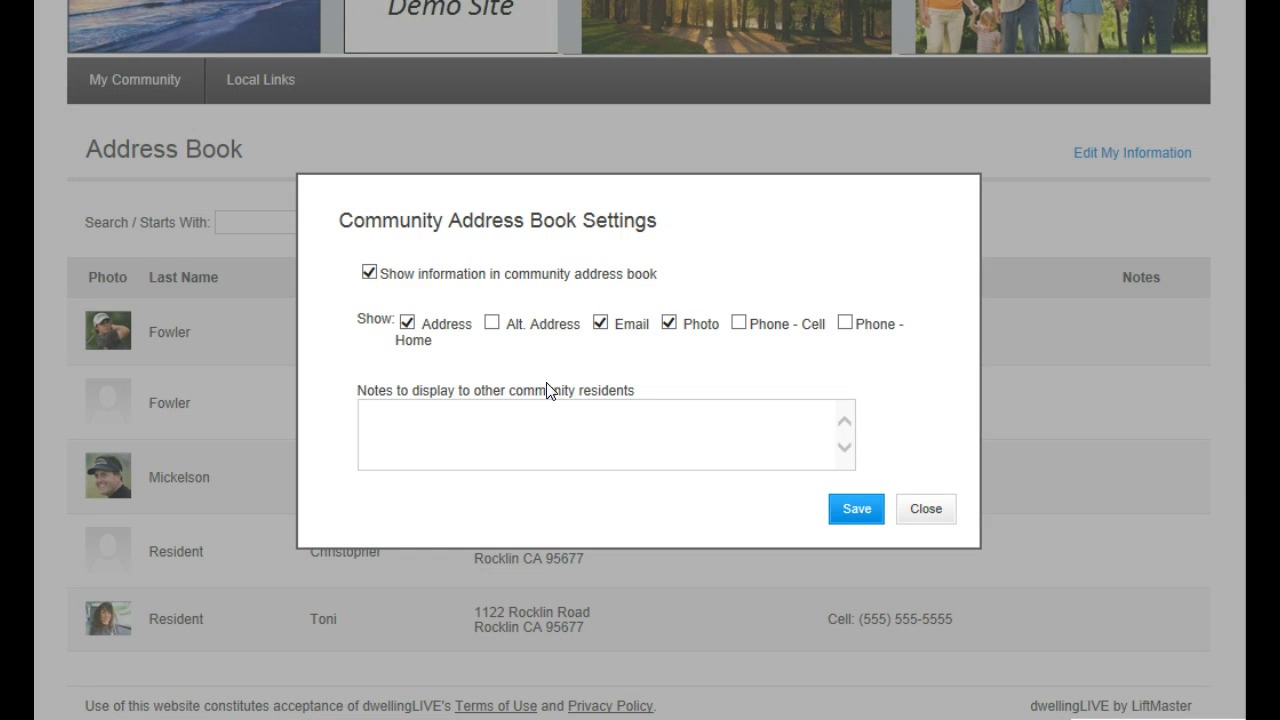
click(852, 512)
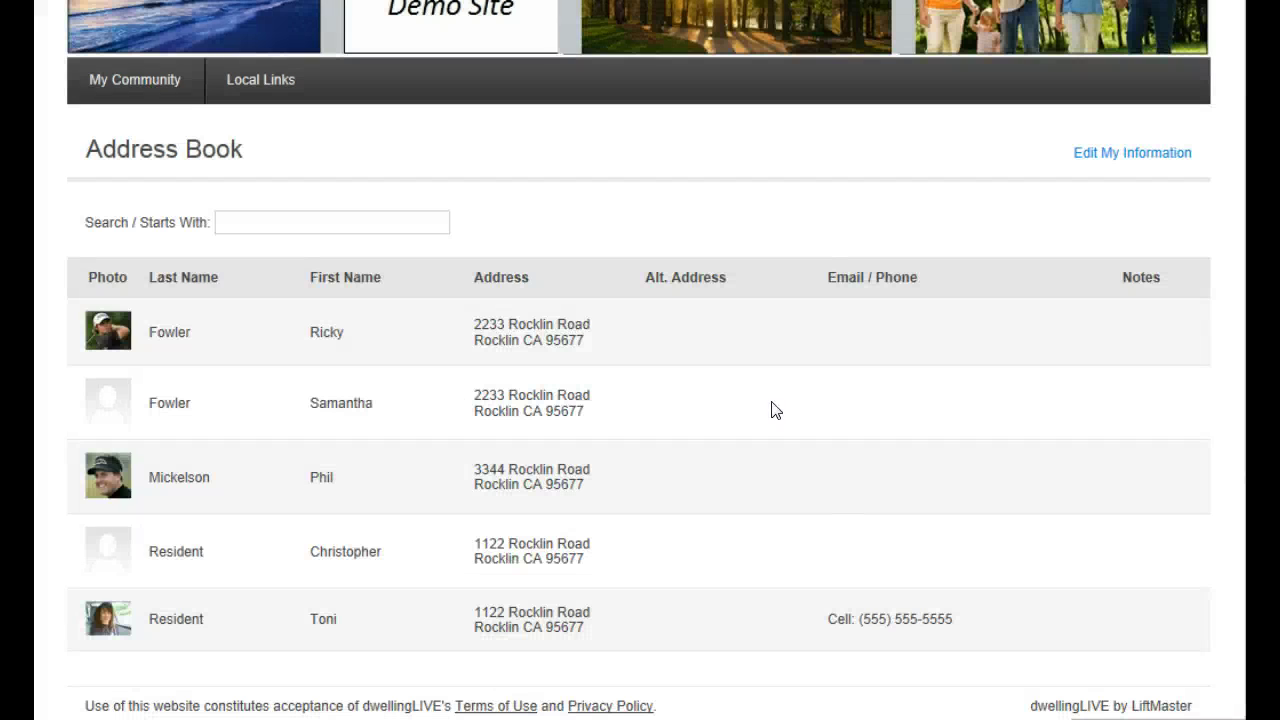
mouse_move(133, 88)
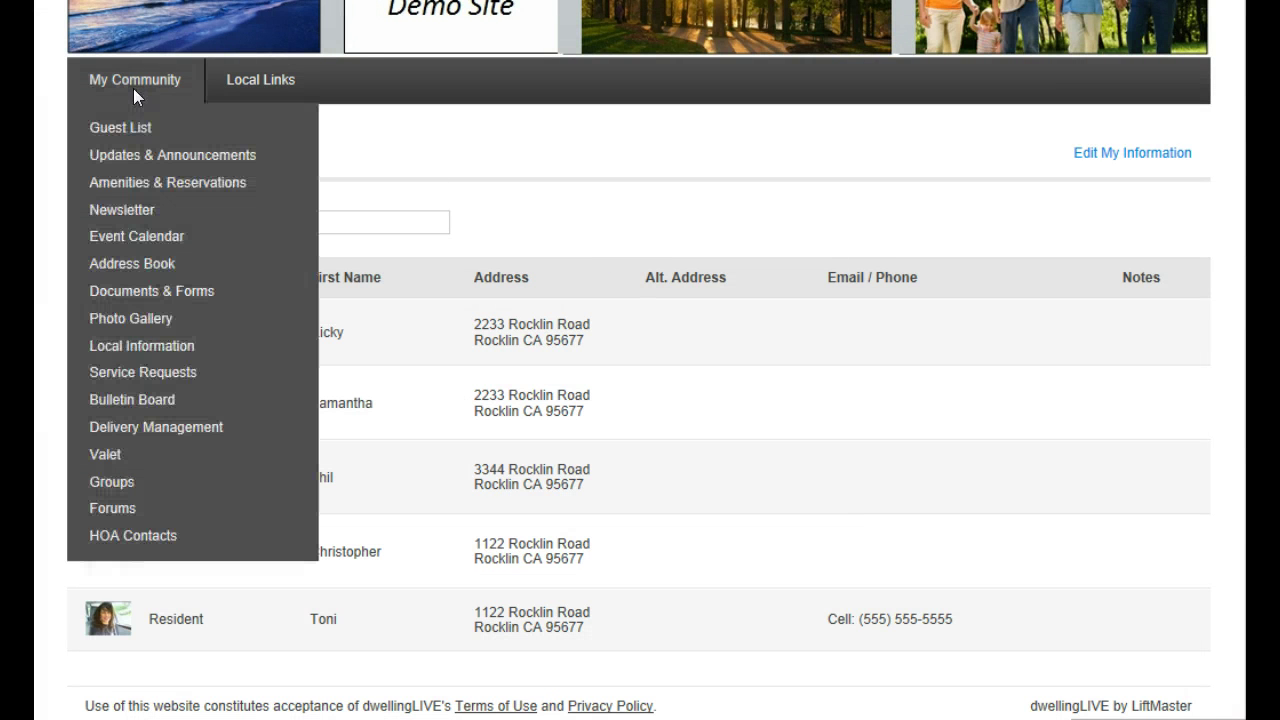
Browse the Property Specific, Architectural Guidelines, Board Minutes and CC&R's documents in Documents & Forms
click(148, 296)
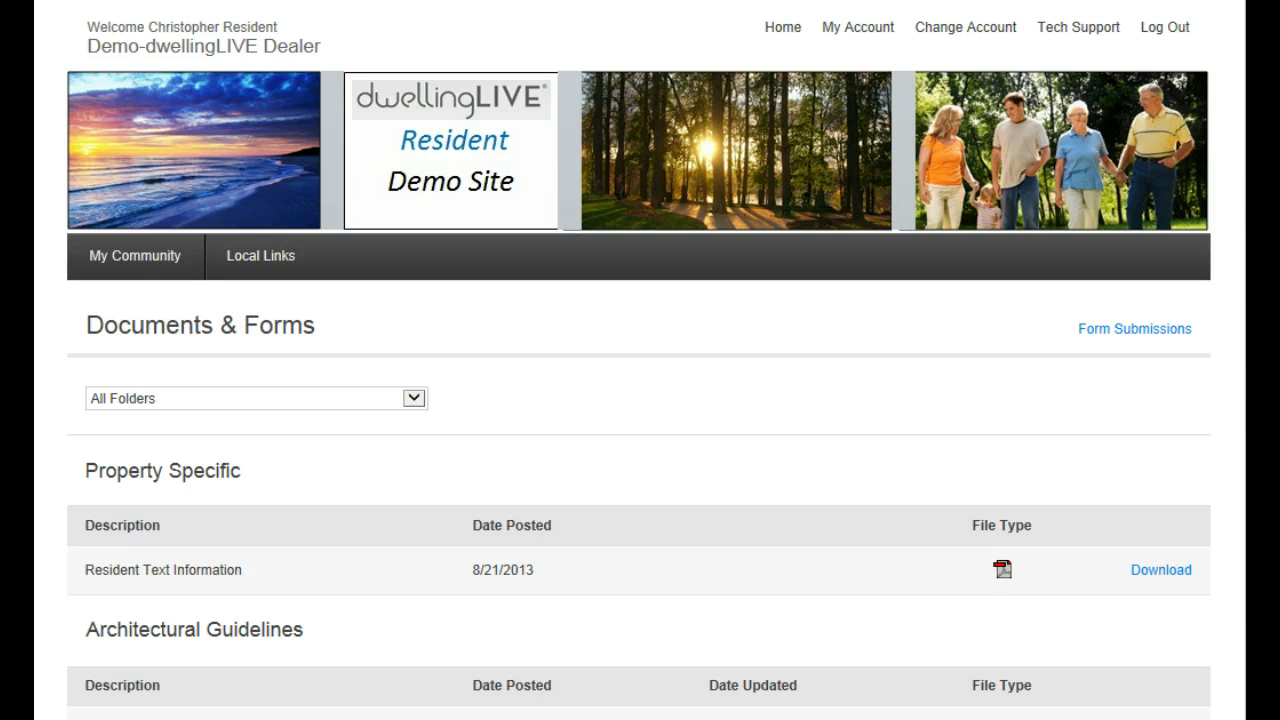
scroll(640, 400, down, 4)
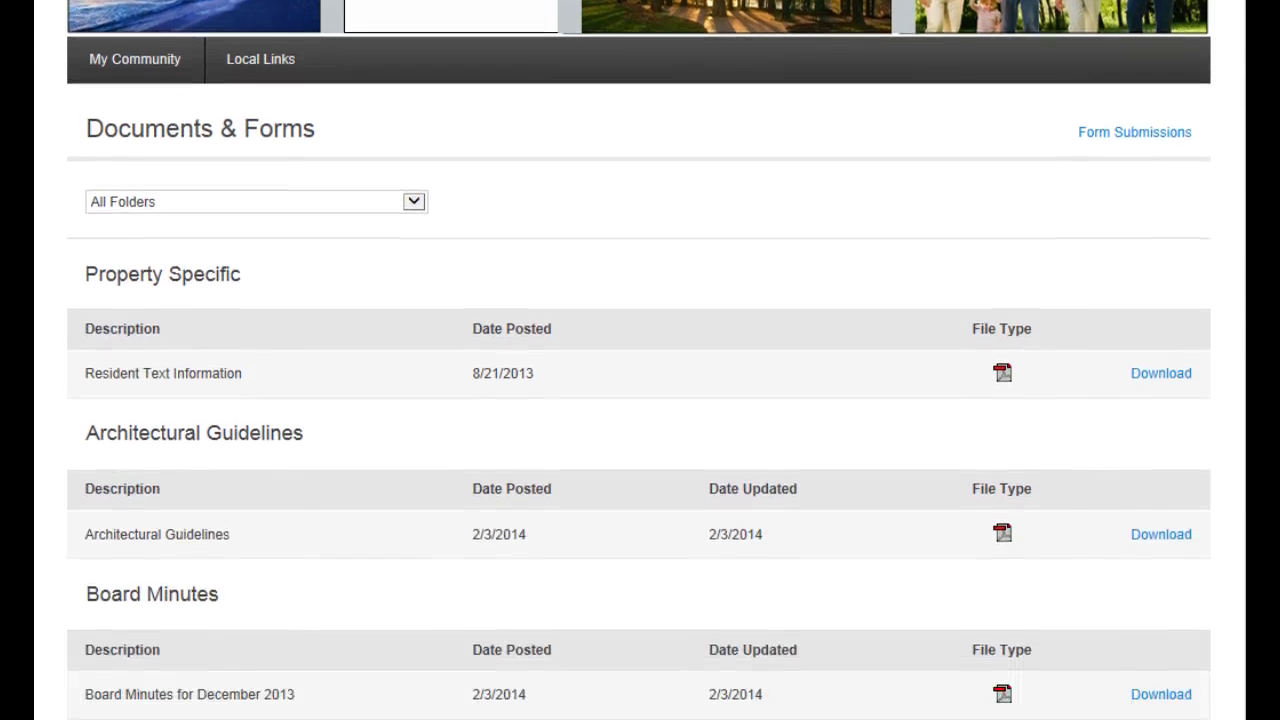
scroll(640, 400, down, 5)
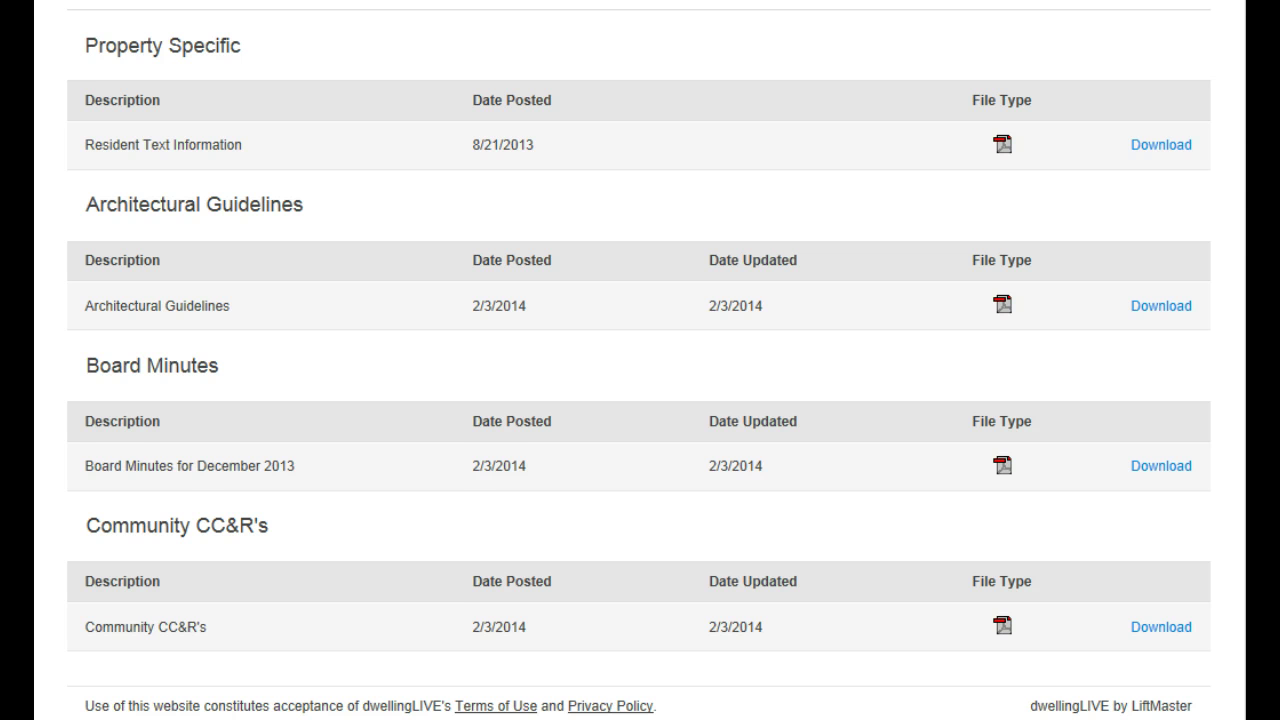
scroll(605, 418, up, 5)
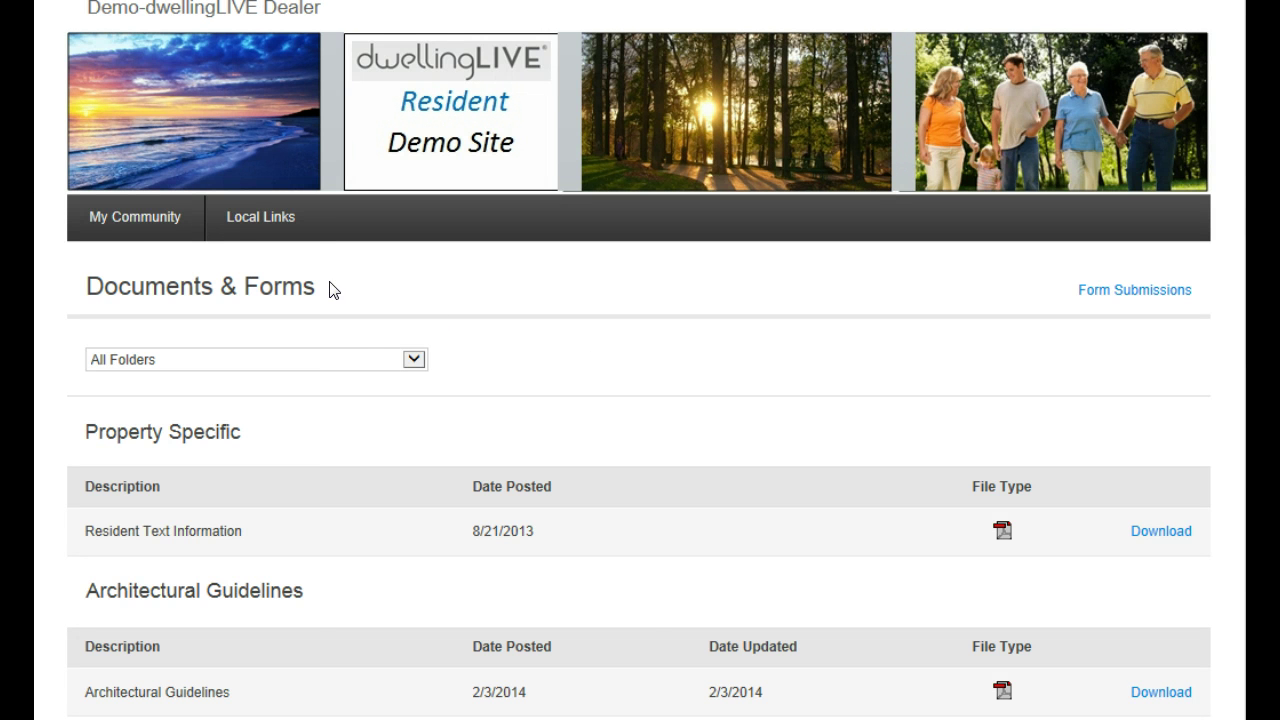
click(125, 225)
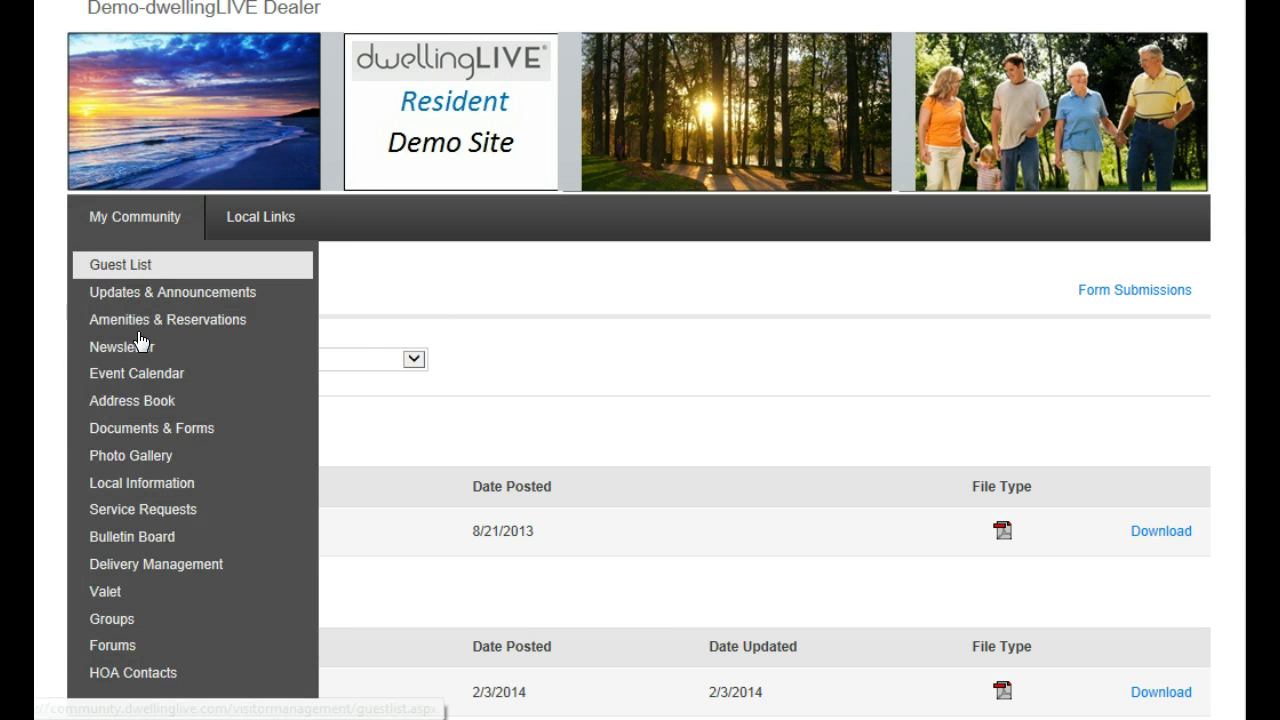
Browse the Photo Gallery's tulips album, 'More GREAT Pictures from our Community', viewing its tree, penguin, turbine and fountain photos
click(158, 458)
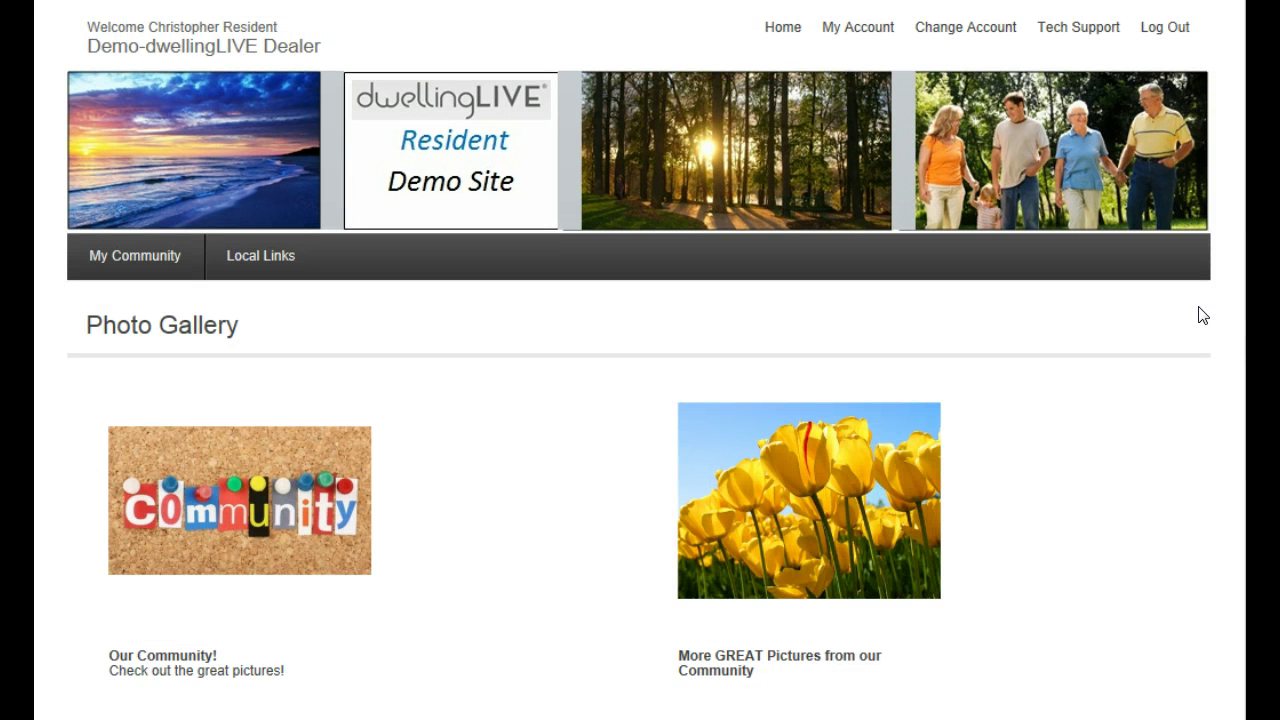
scroll(1208, 378, down, 2)
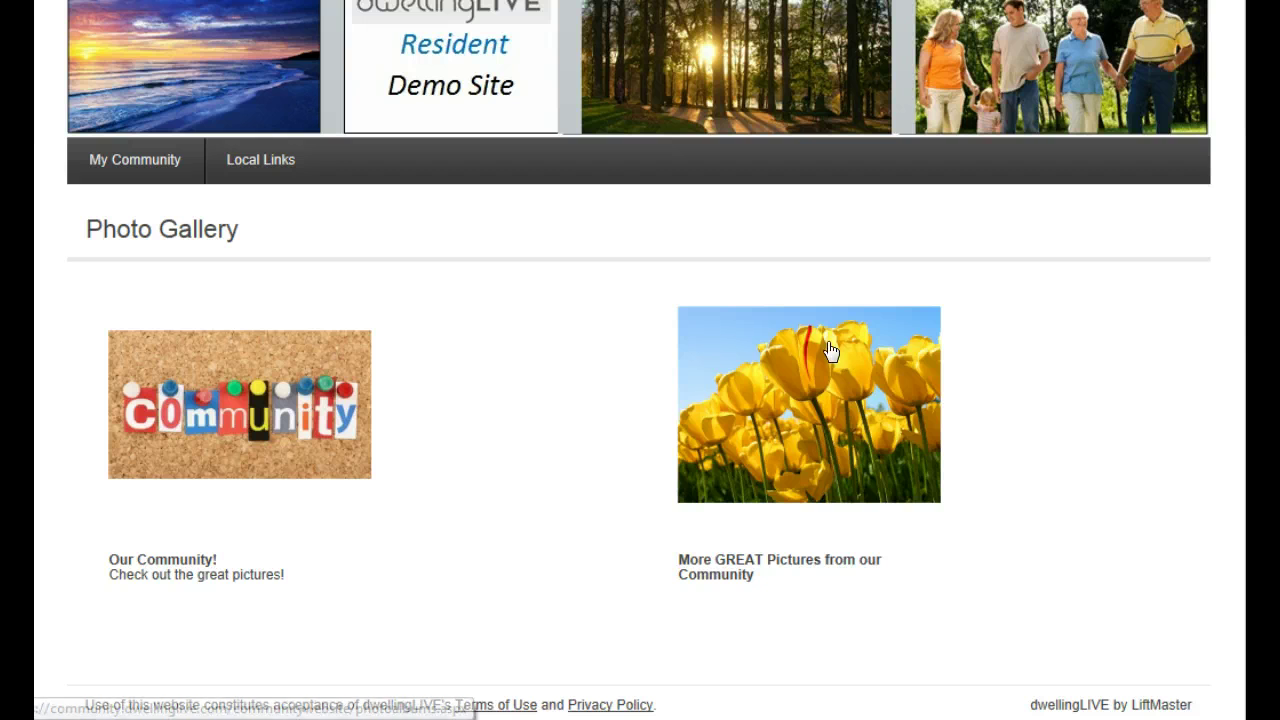
click(790, 390)
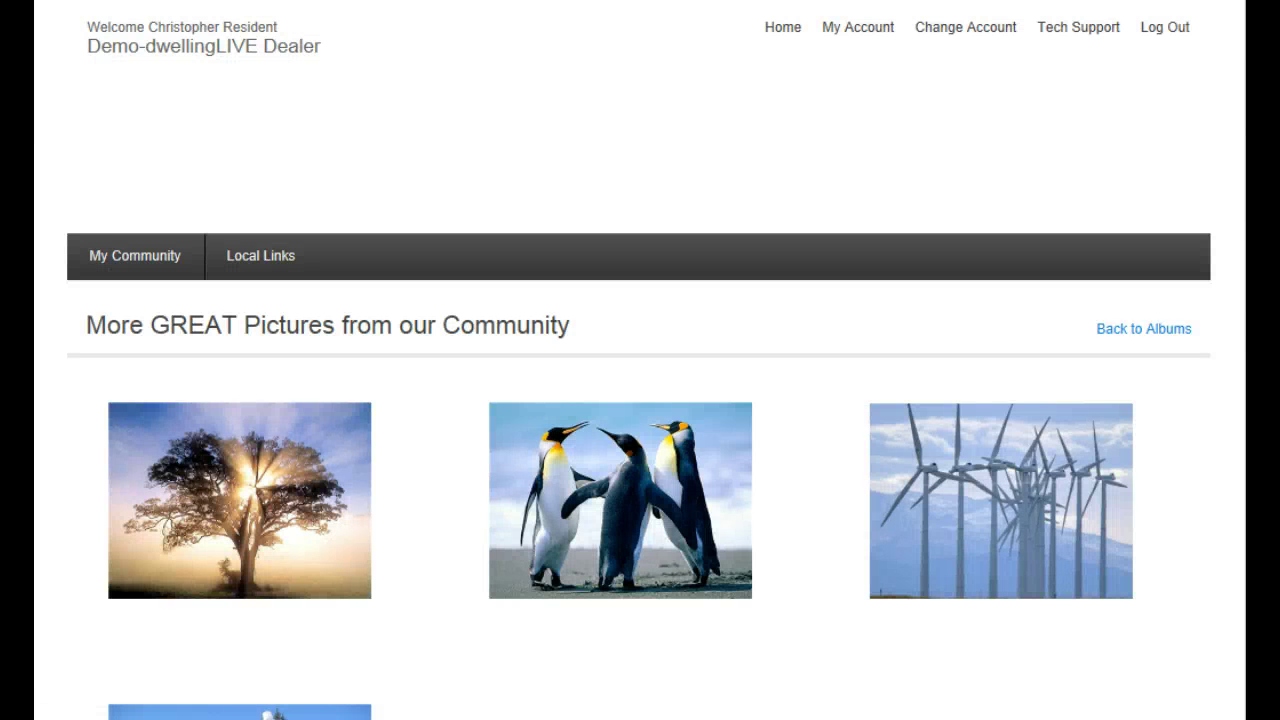
scroll(640, 400, down, 3)
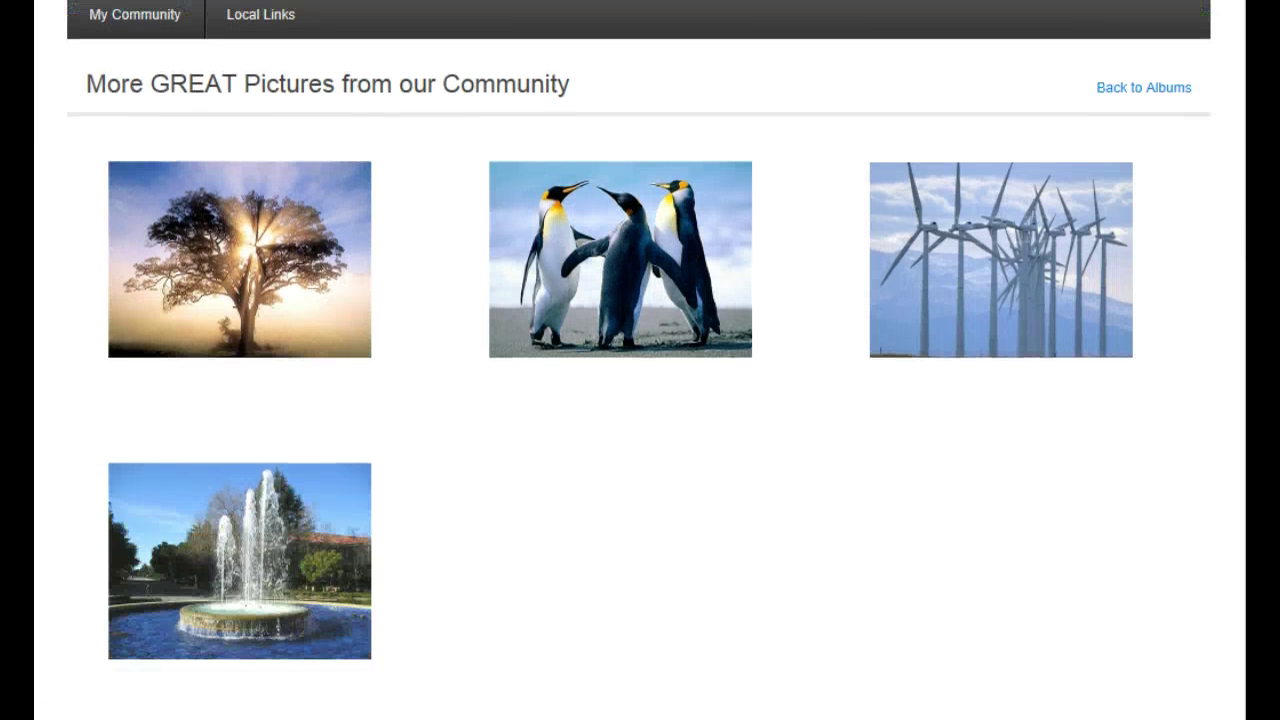
scroll(640, 400, up, 3)
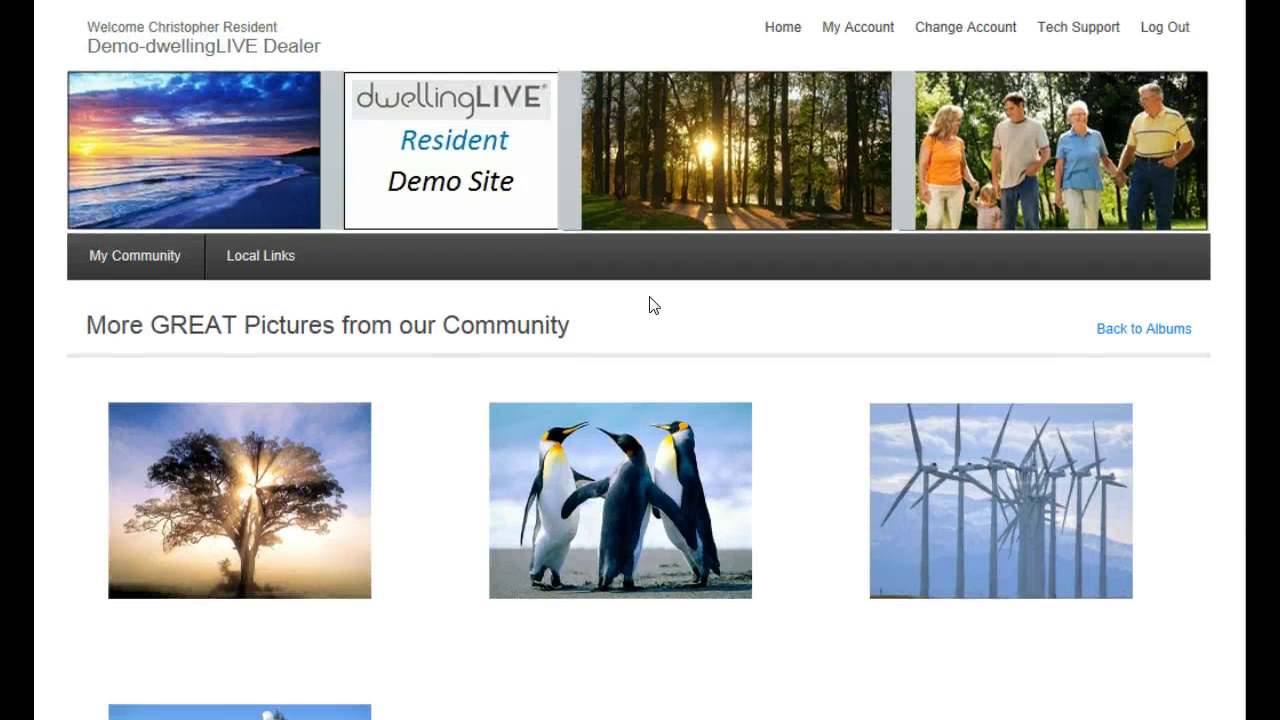
click(118, 253)
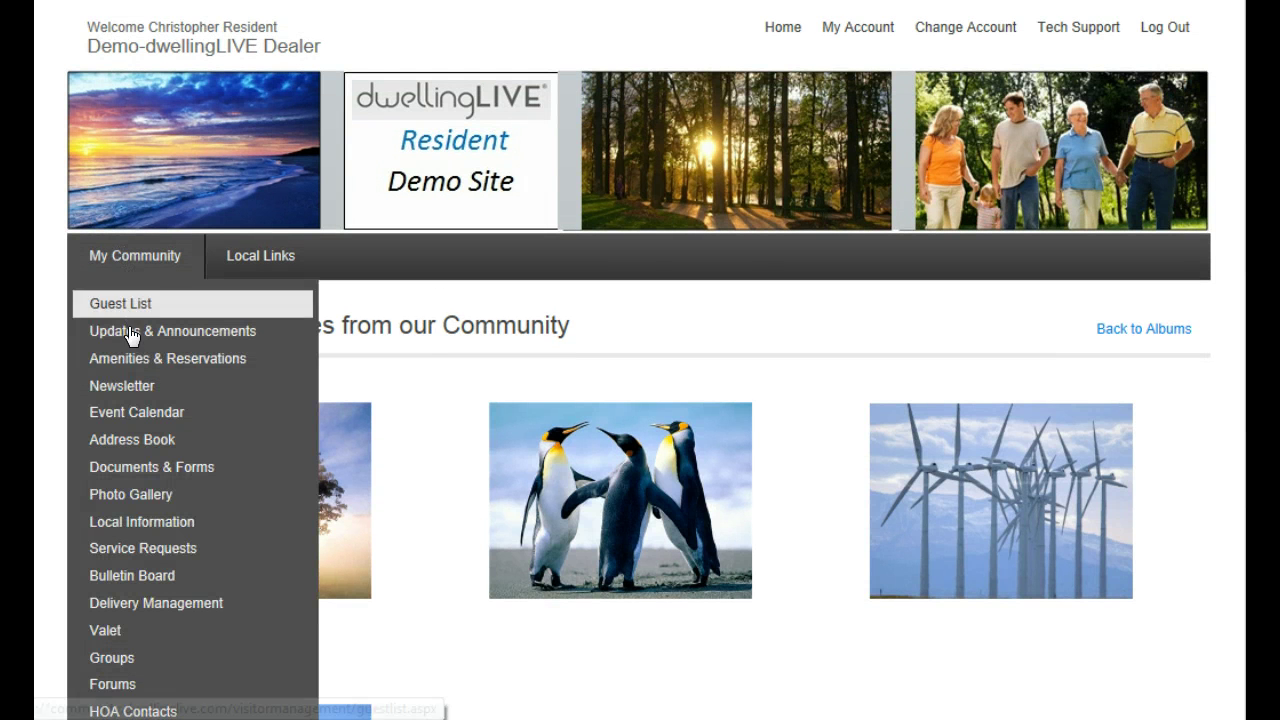
Open Local Information and scroll through the Schools, Shopping and Utilities listings
click(176, 523)
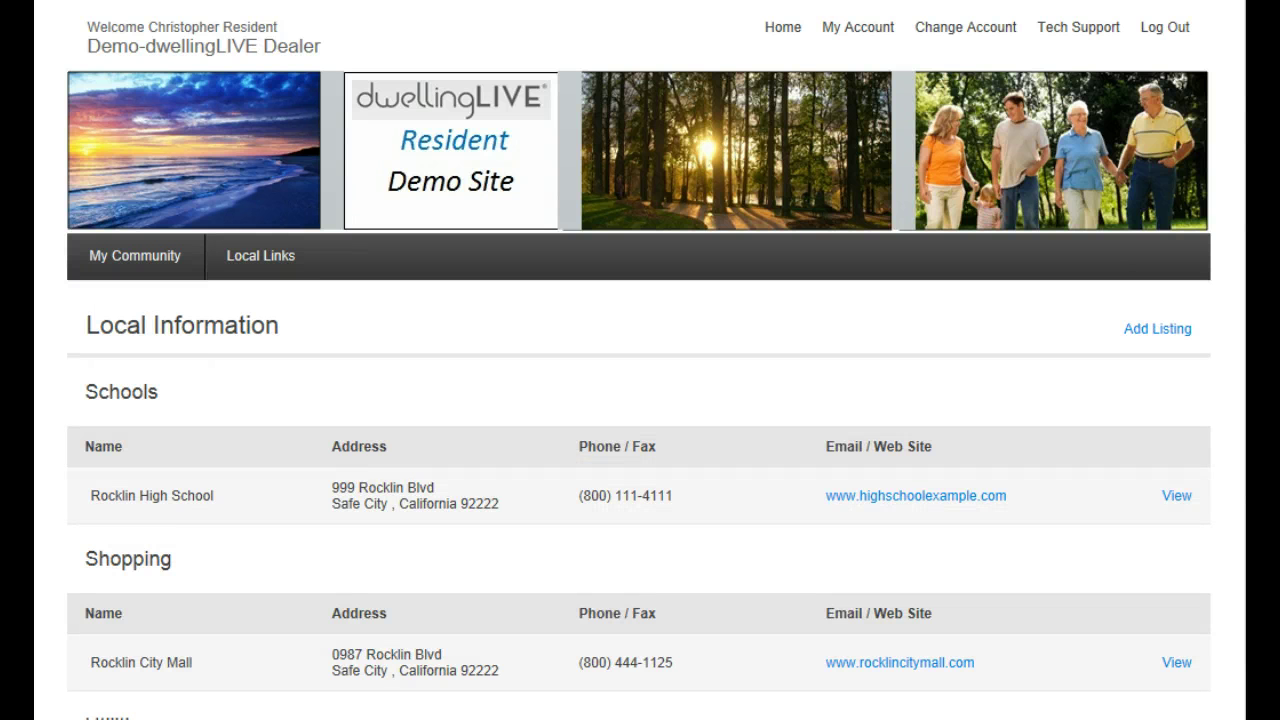
scroll(640, 400, down, 3)
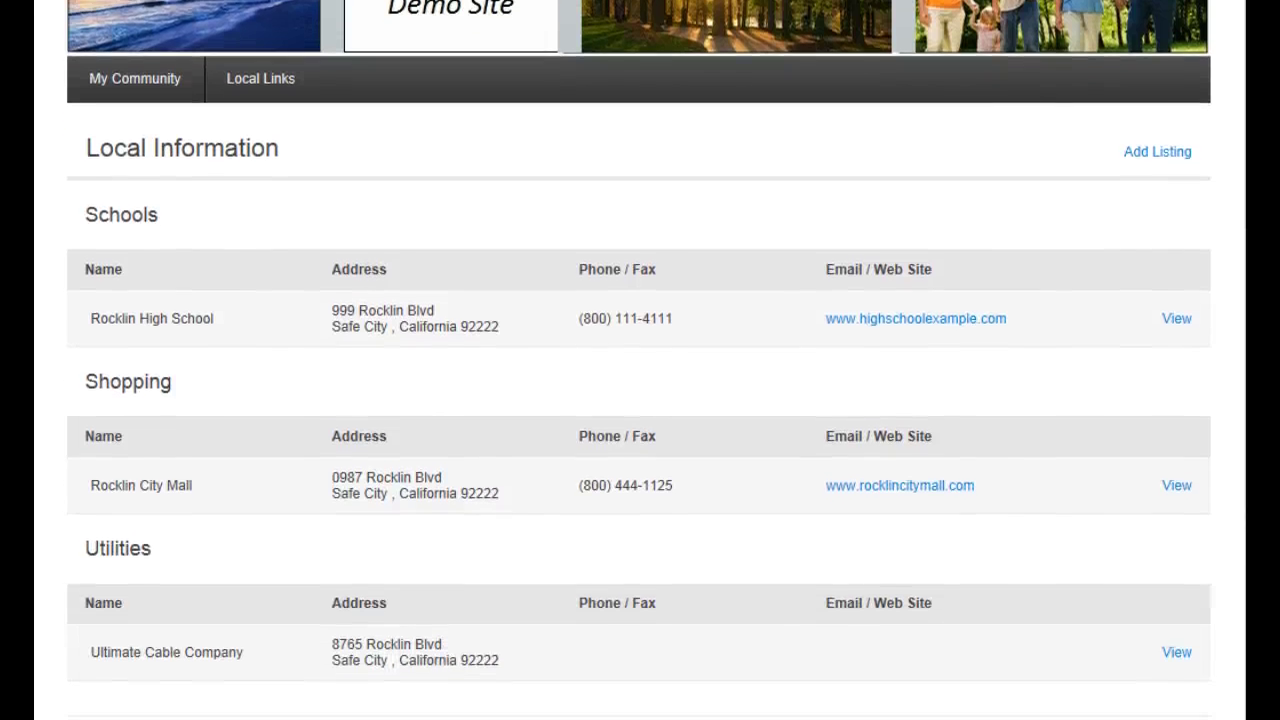
scroll(640, 400, down, 1)
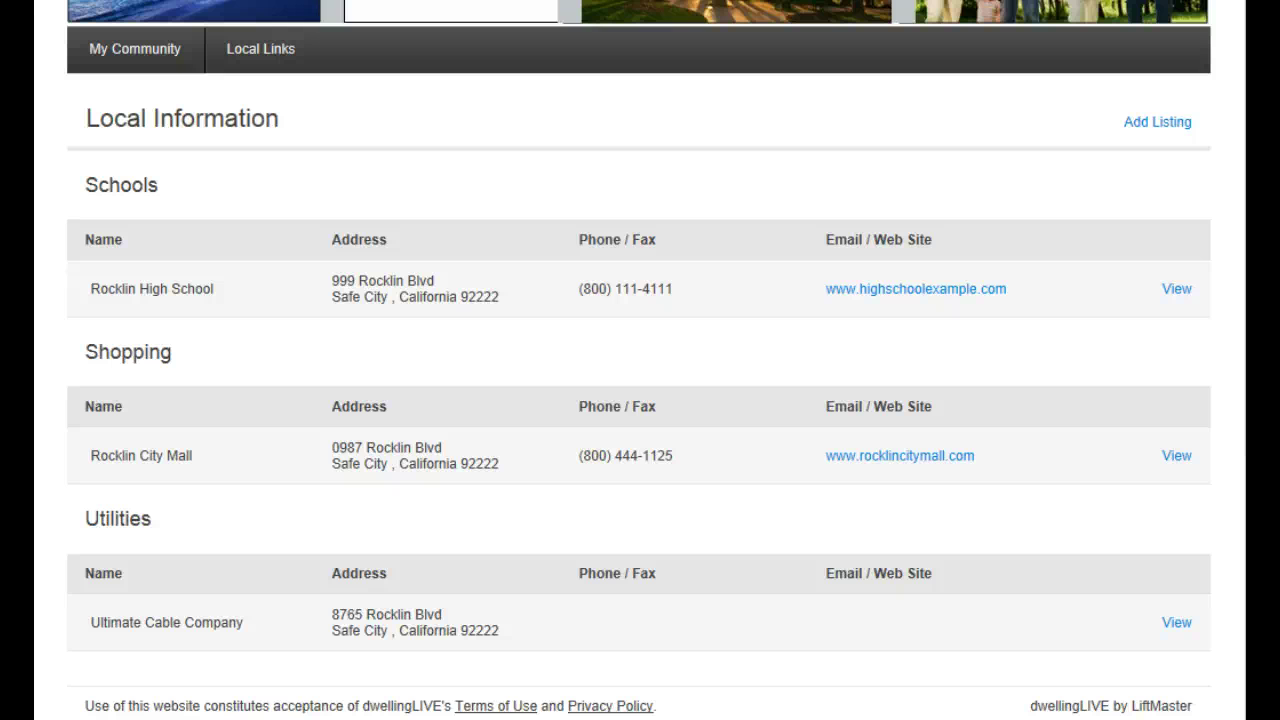
scroll(639, 400, up, 2)
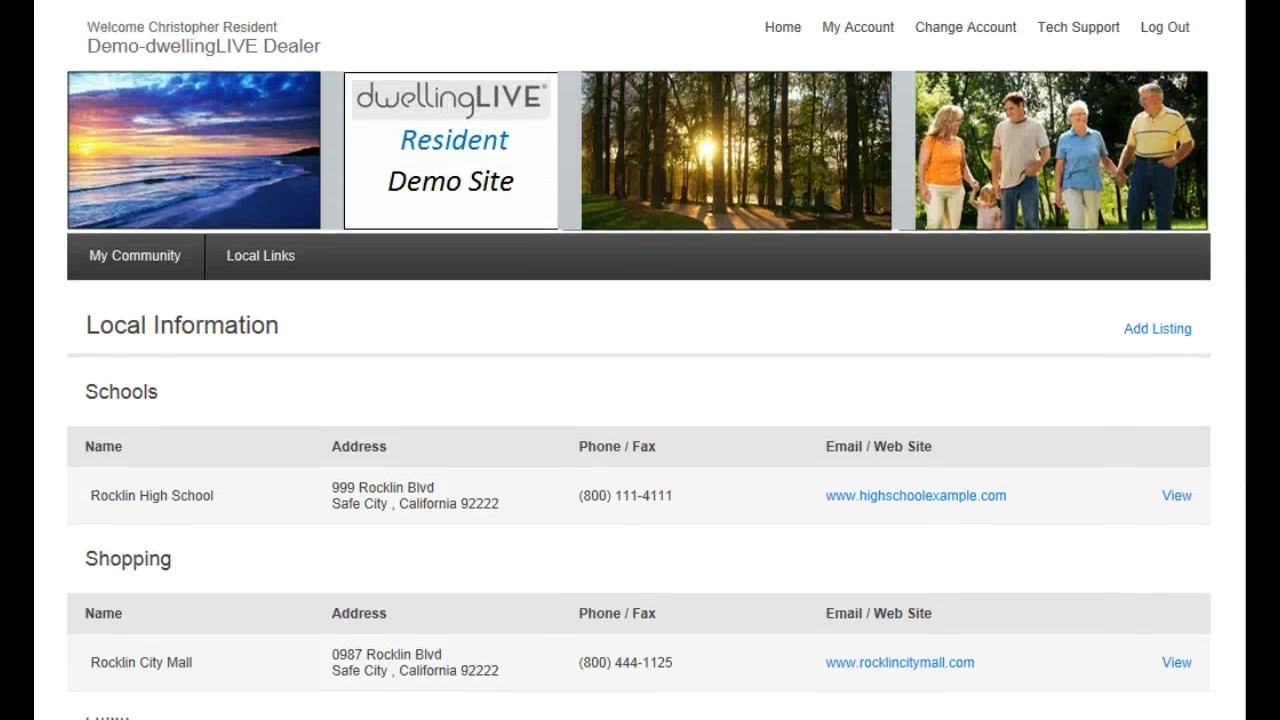
click(139, 257)
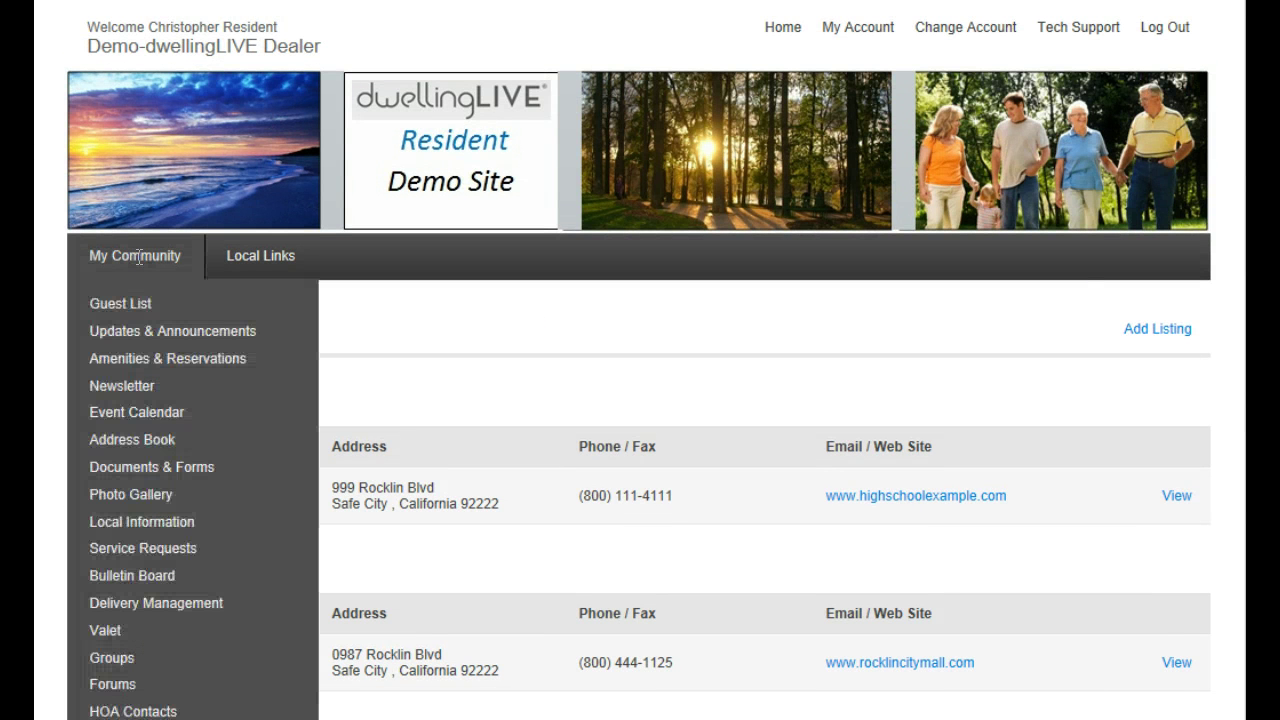
Open Service Requests, start a new request, then abandon it and return to the two open requests
click(148, 553)
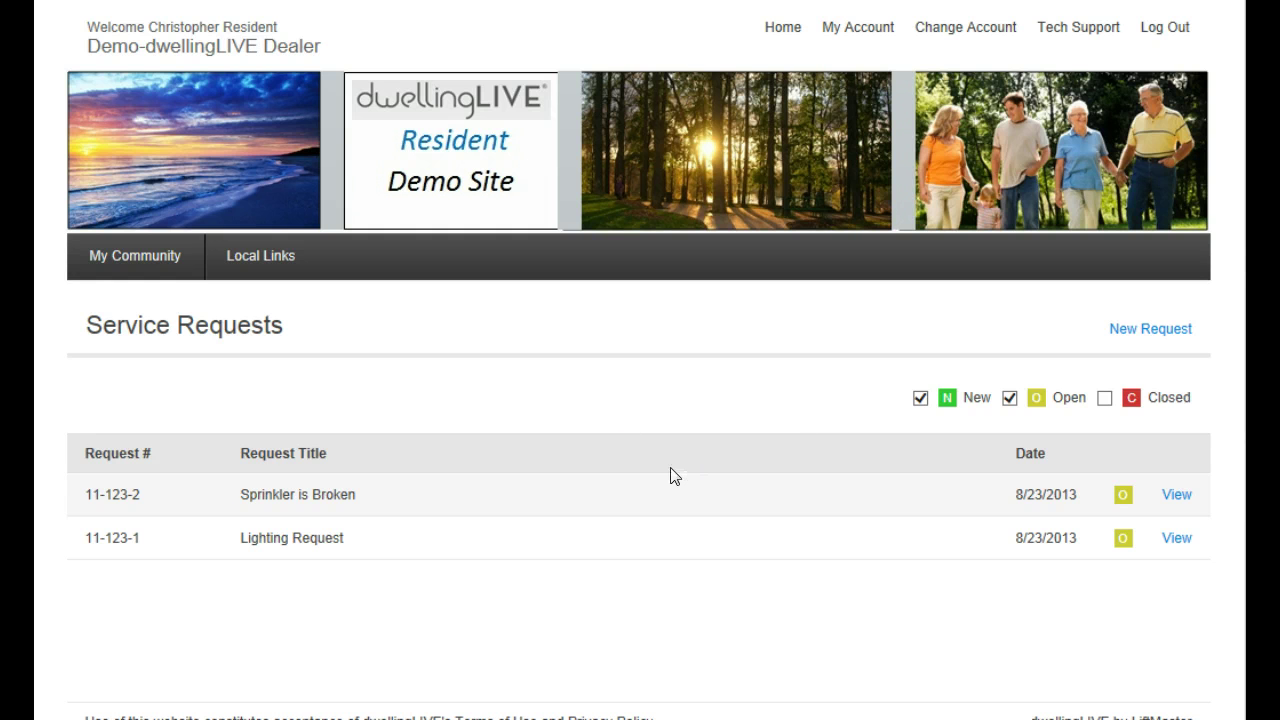
click(1136, 330)
scroll(770, 425, down, 2)
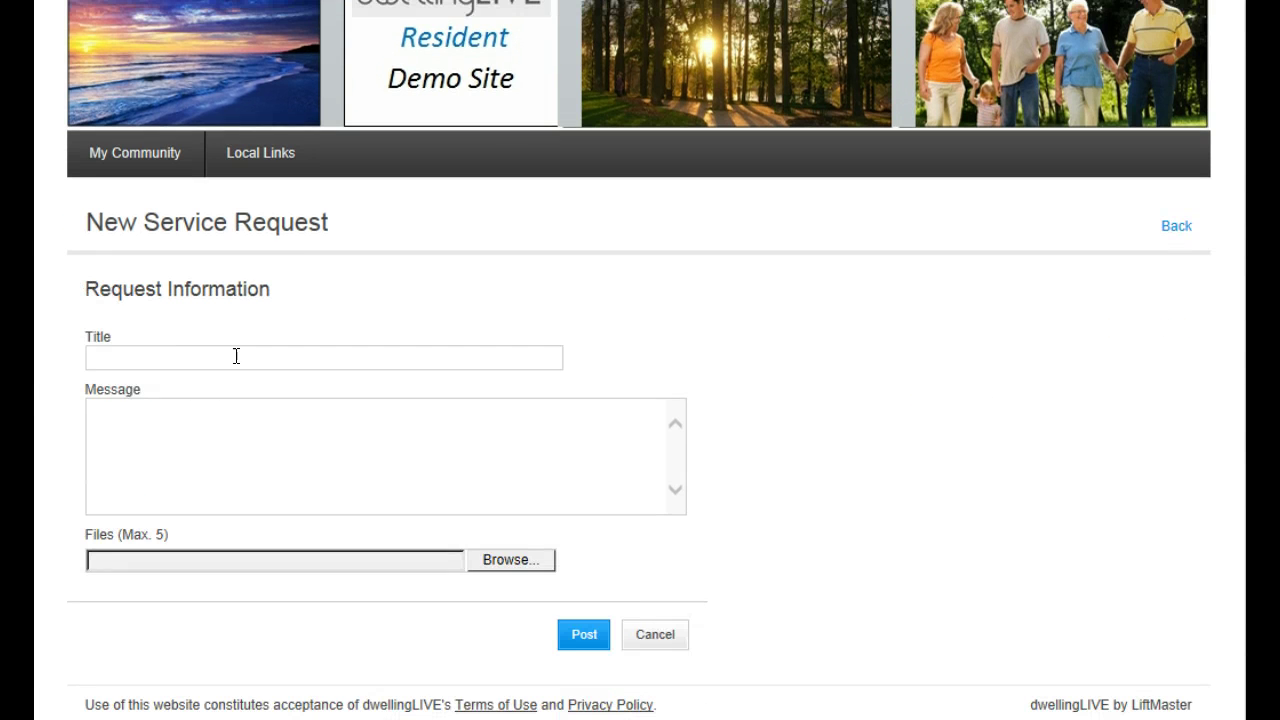
click(171, 426)
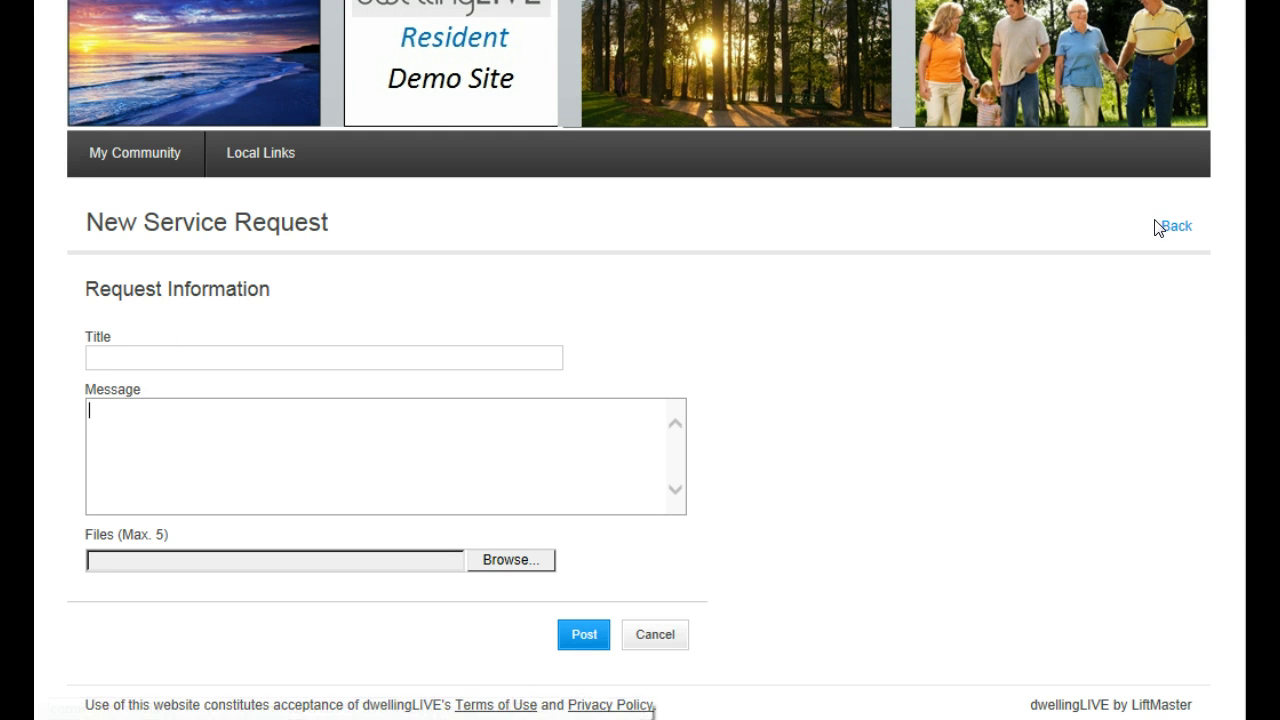
click(1174, 228)
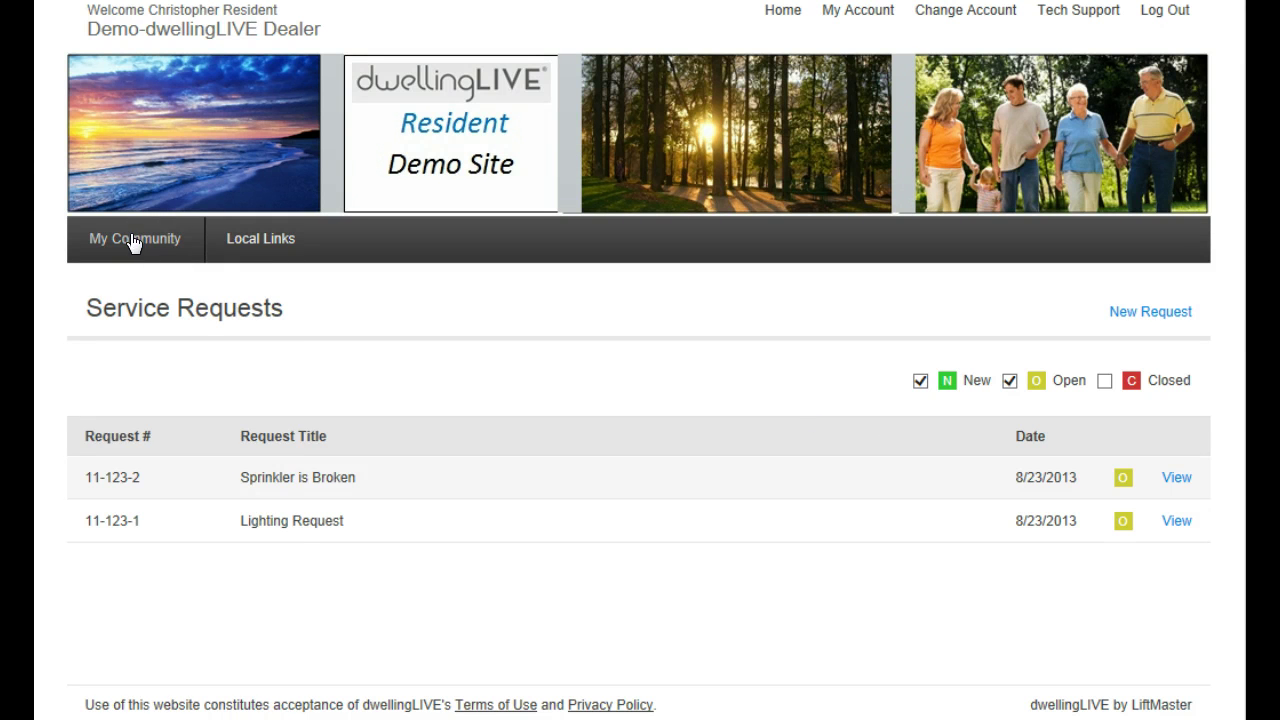
mouse_move(132, 238)
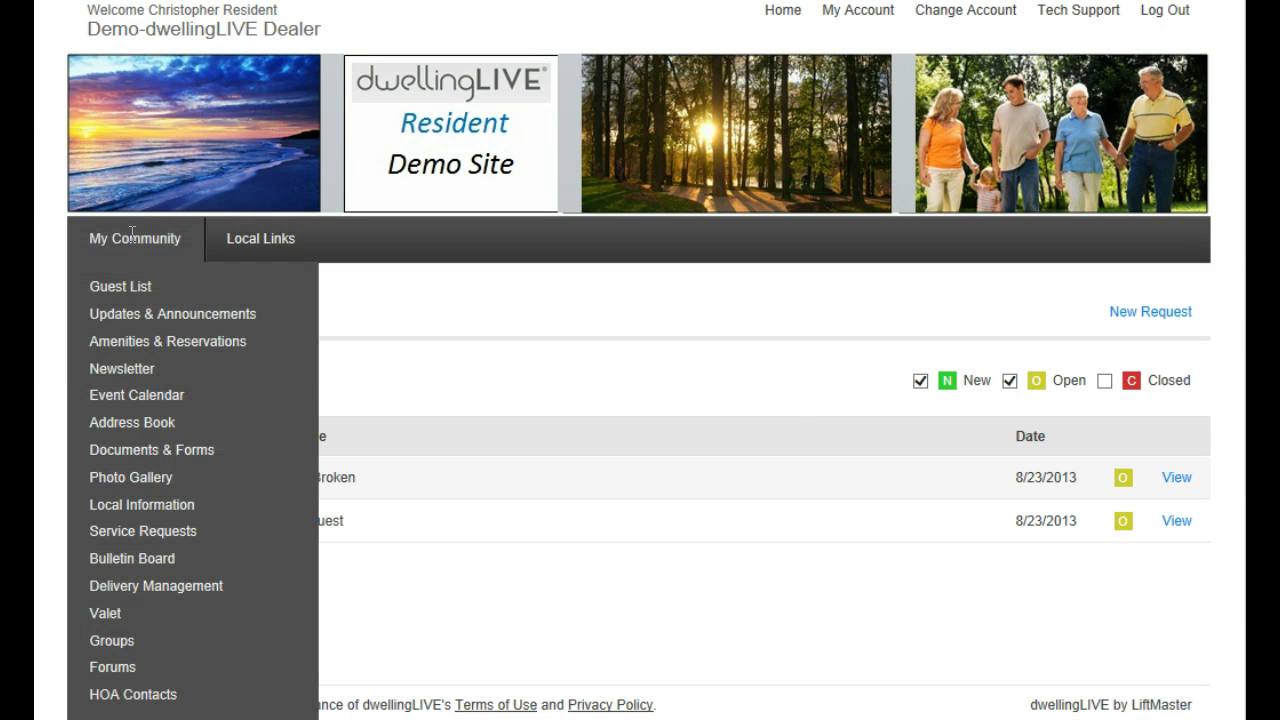
Open the Bulletin Board and scroll to the Surf's UP! surfboard post at $250.00
click(185, 568)
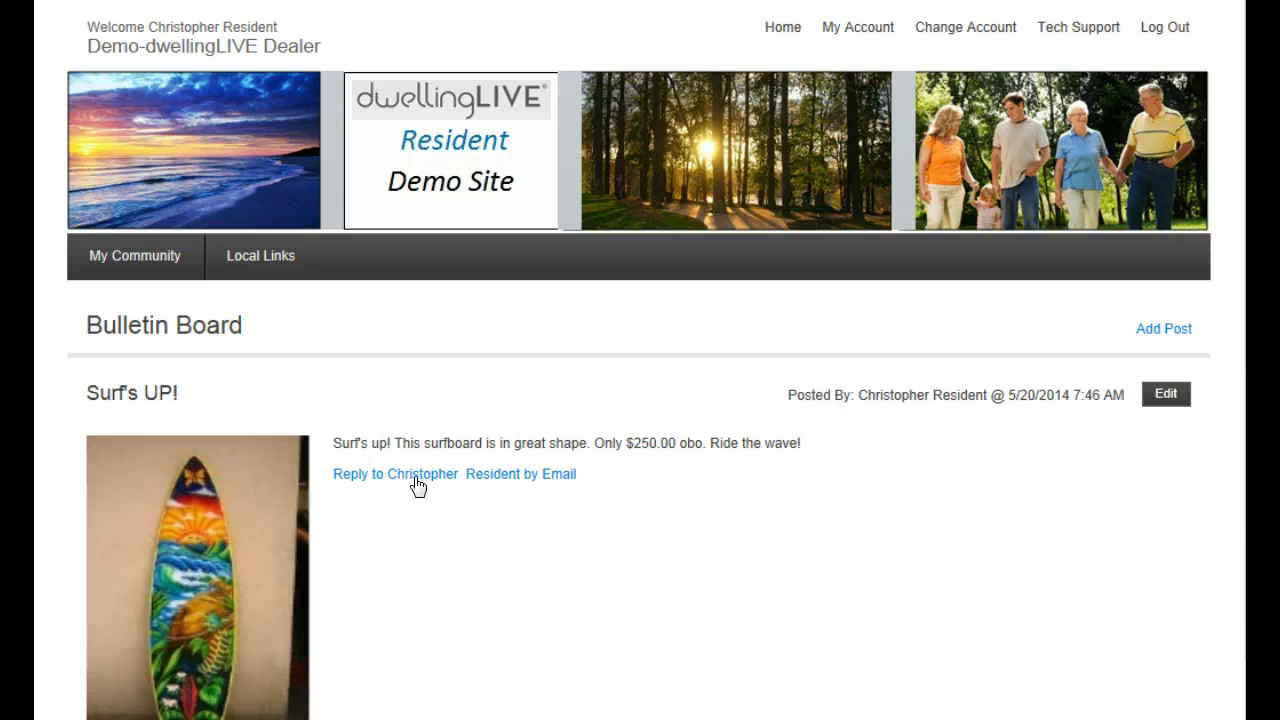
scroll(640, 400, down, 2)
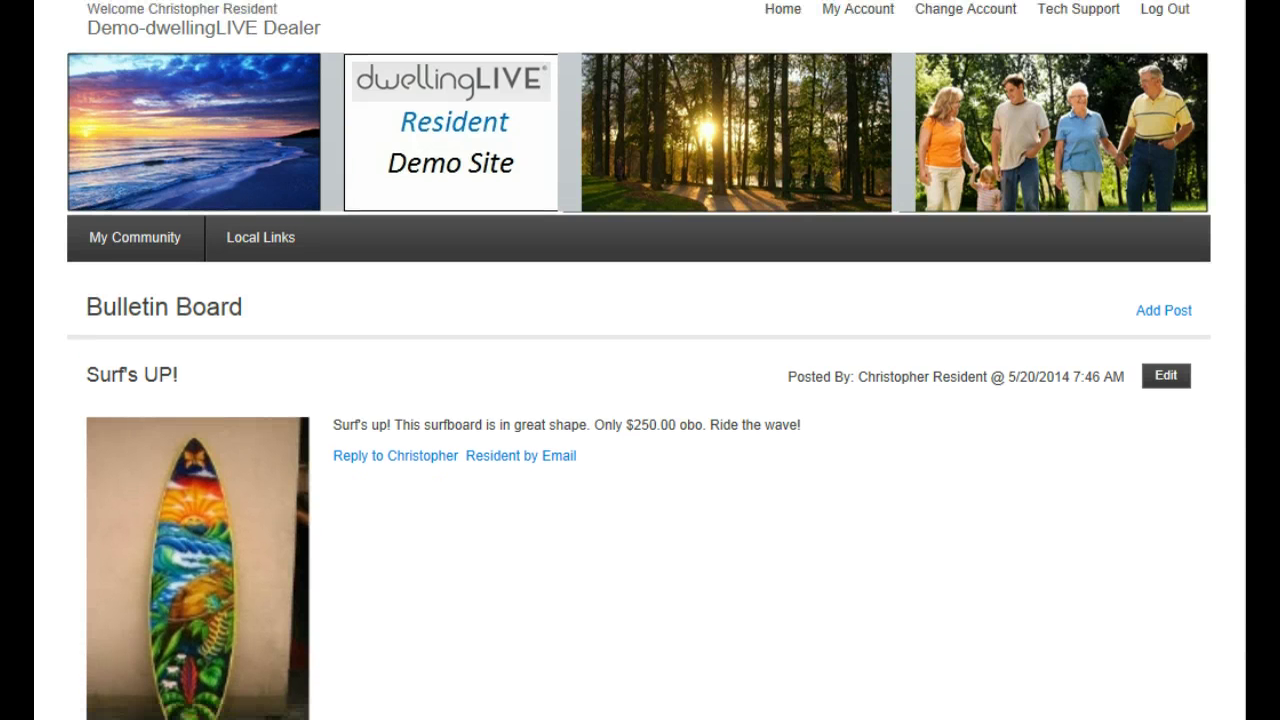
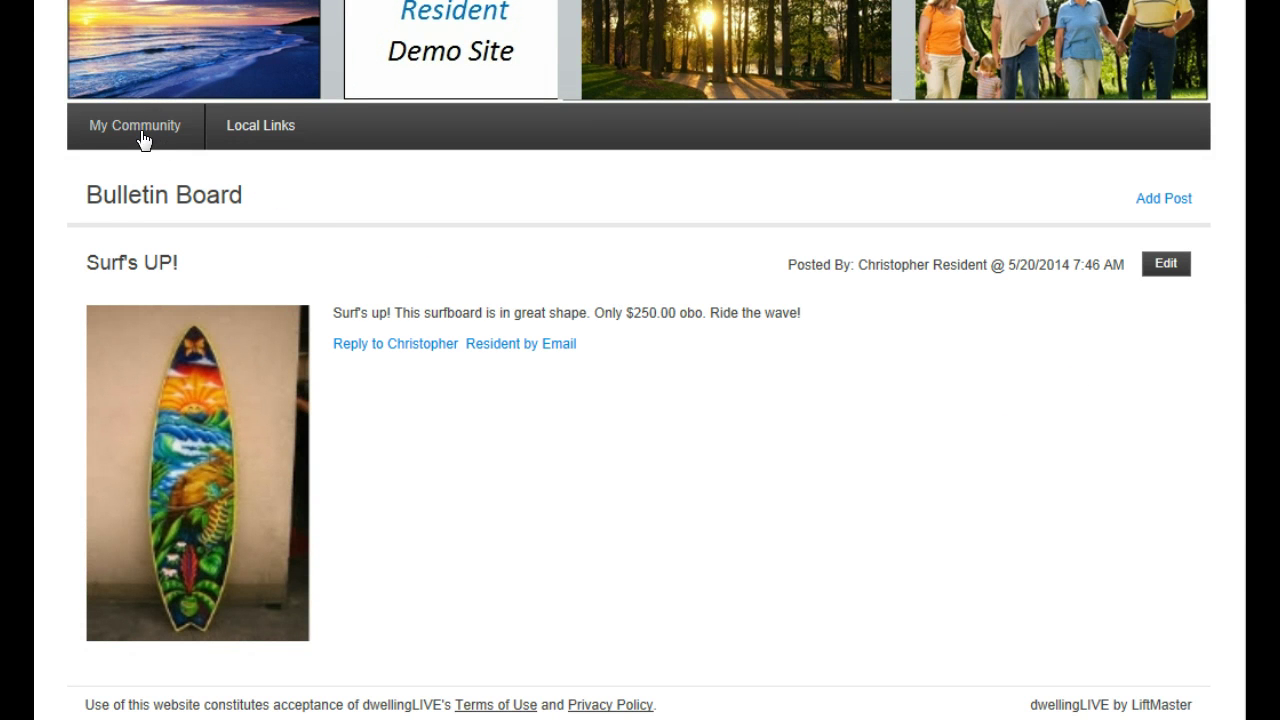
Bring up the My Community menu of community pages over the Bulletin Board
mouse_move(137, 127)
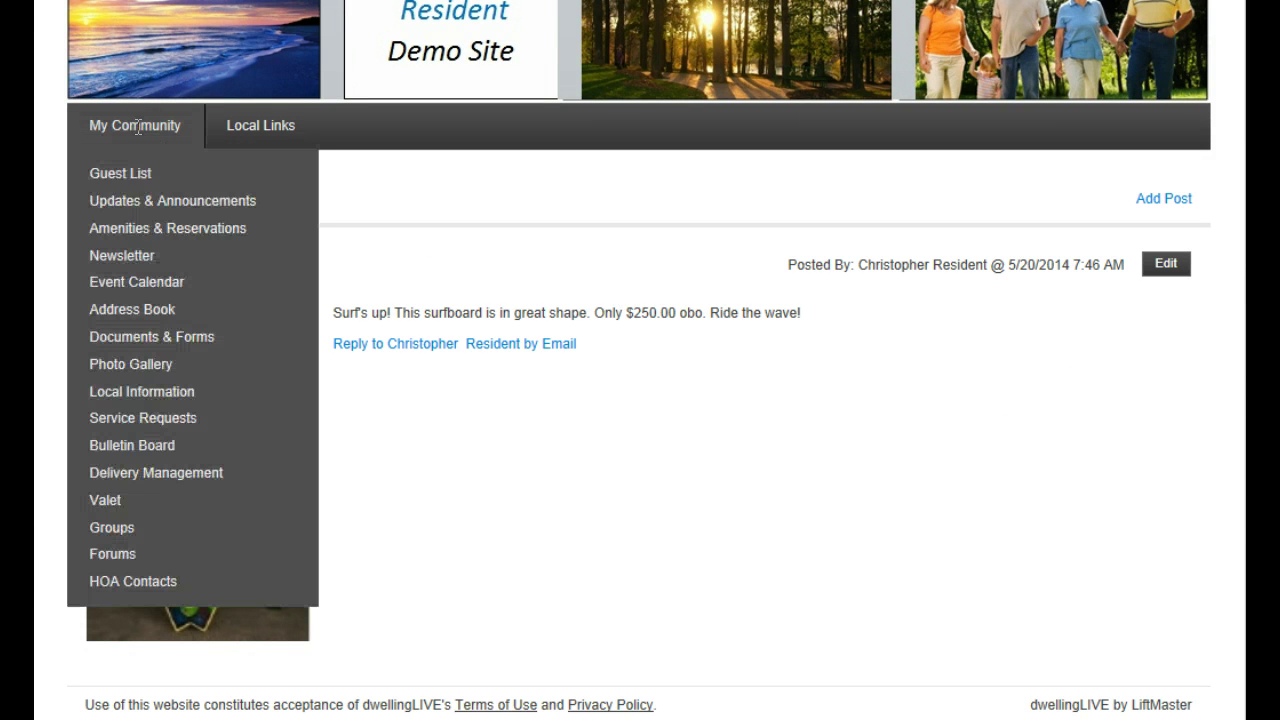
Review the three Delivery Management packages awaiting pickup, keeping the first contact priority unchanged
click(172, 478)
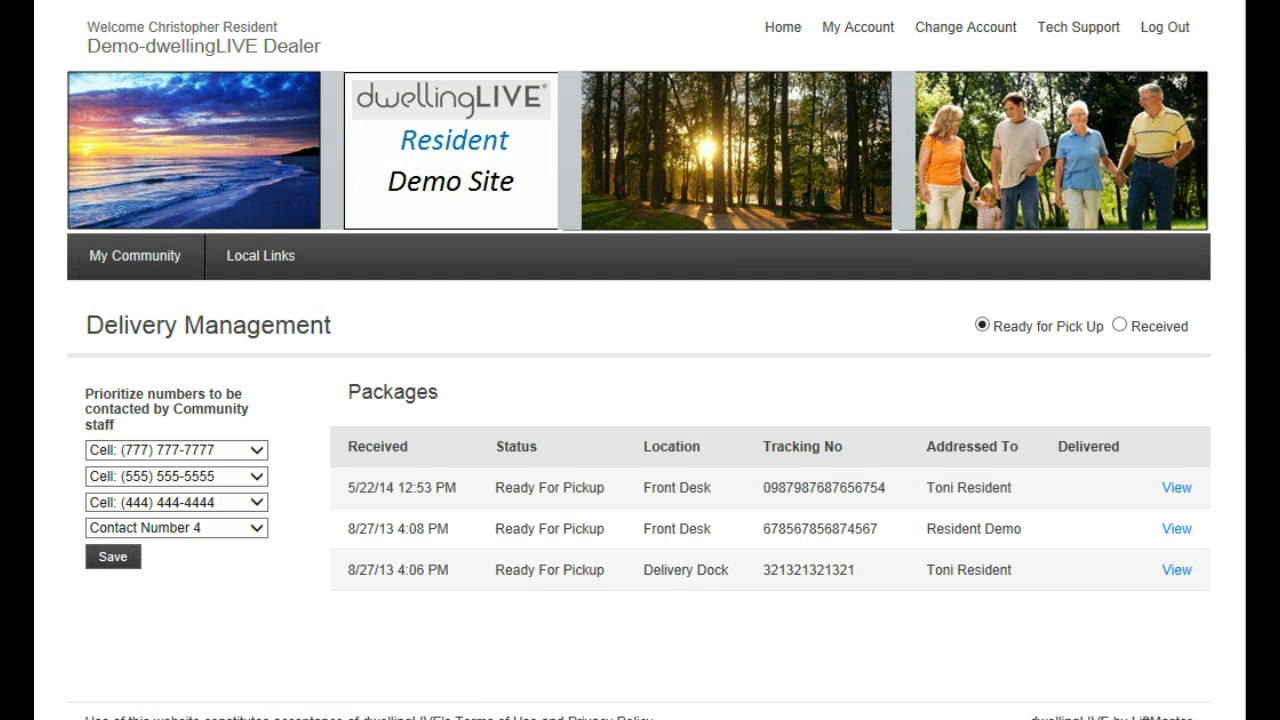
scroll(640, 400, down, 1)
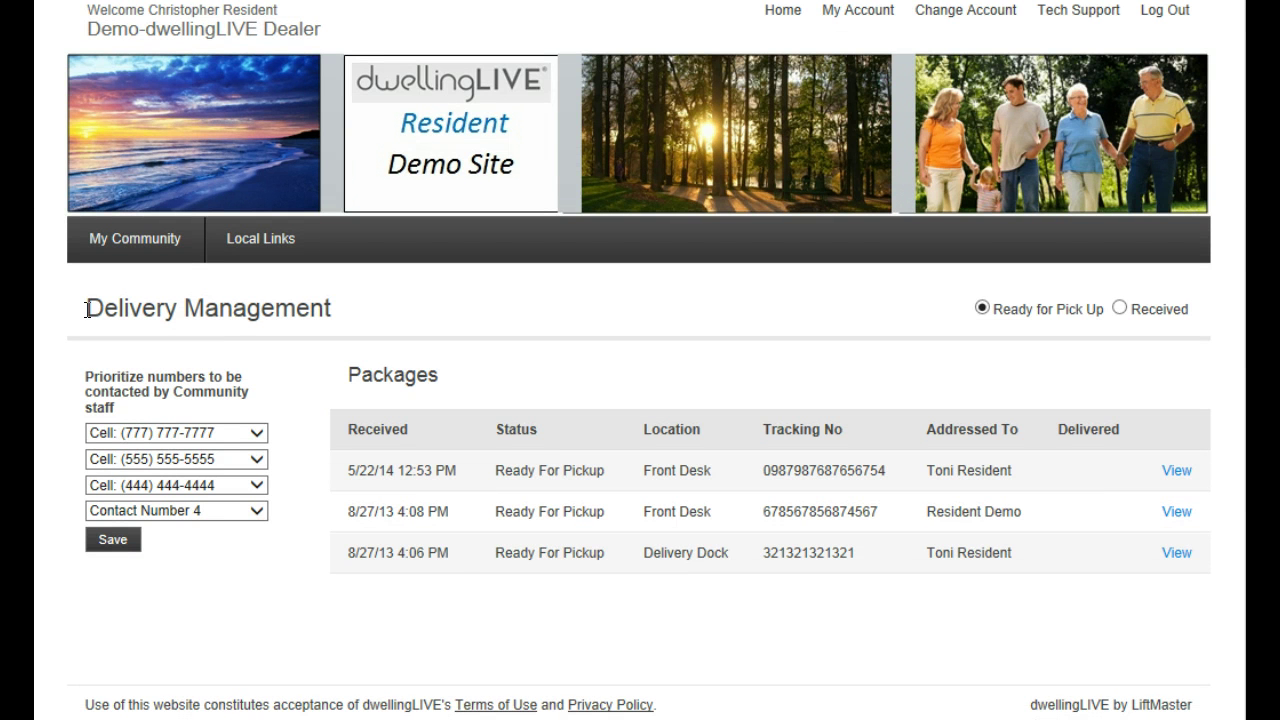
drag(86, 309, 288, 320)
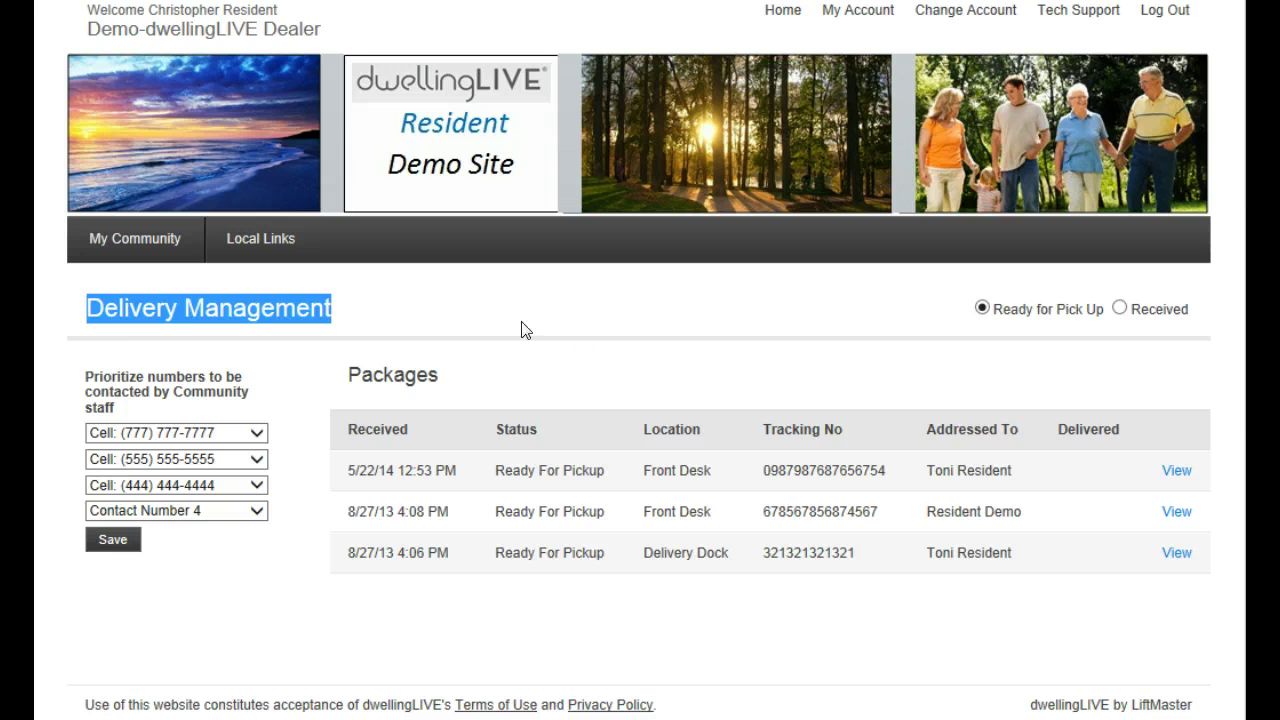
click(586, 338)
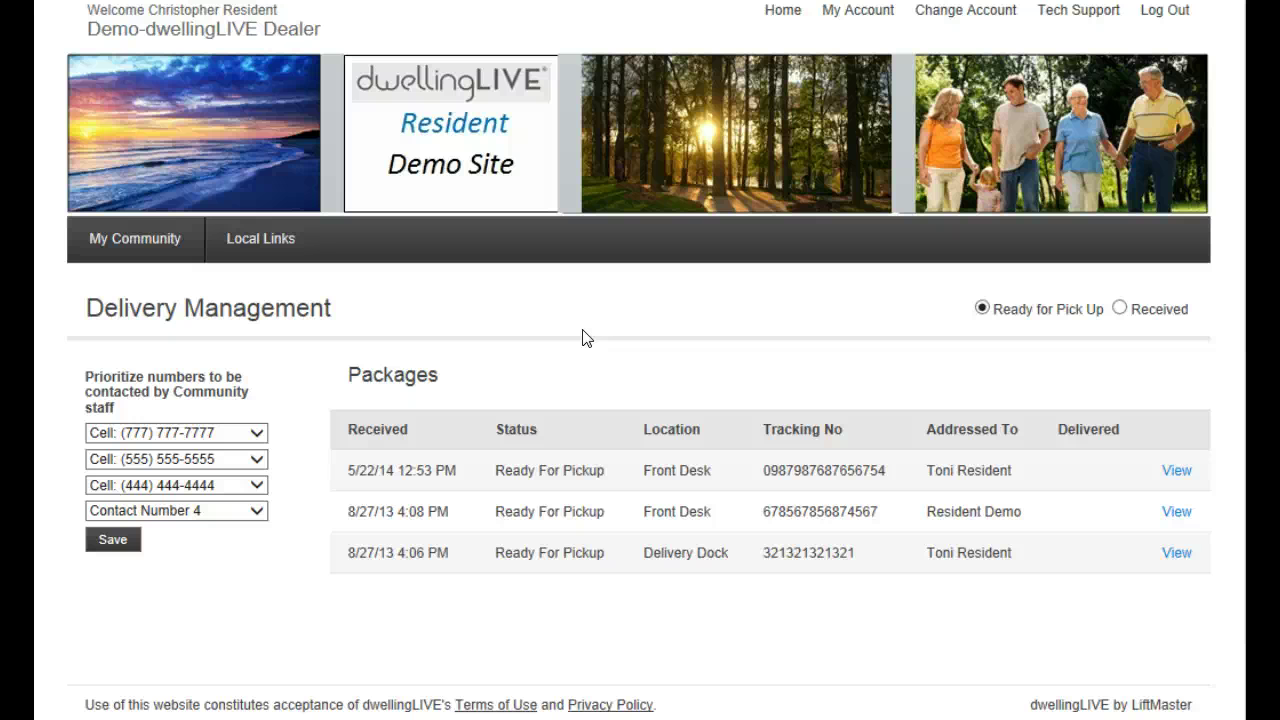
click(256, 435)
click(256, 433)
click(292, 398)
mouse_move(114, 240)
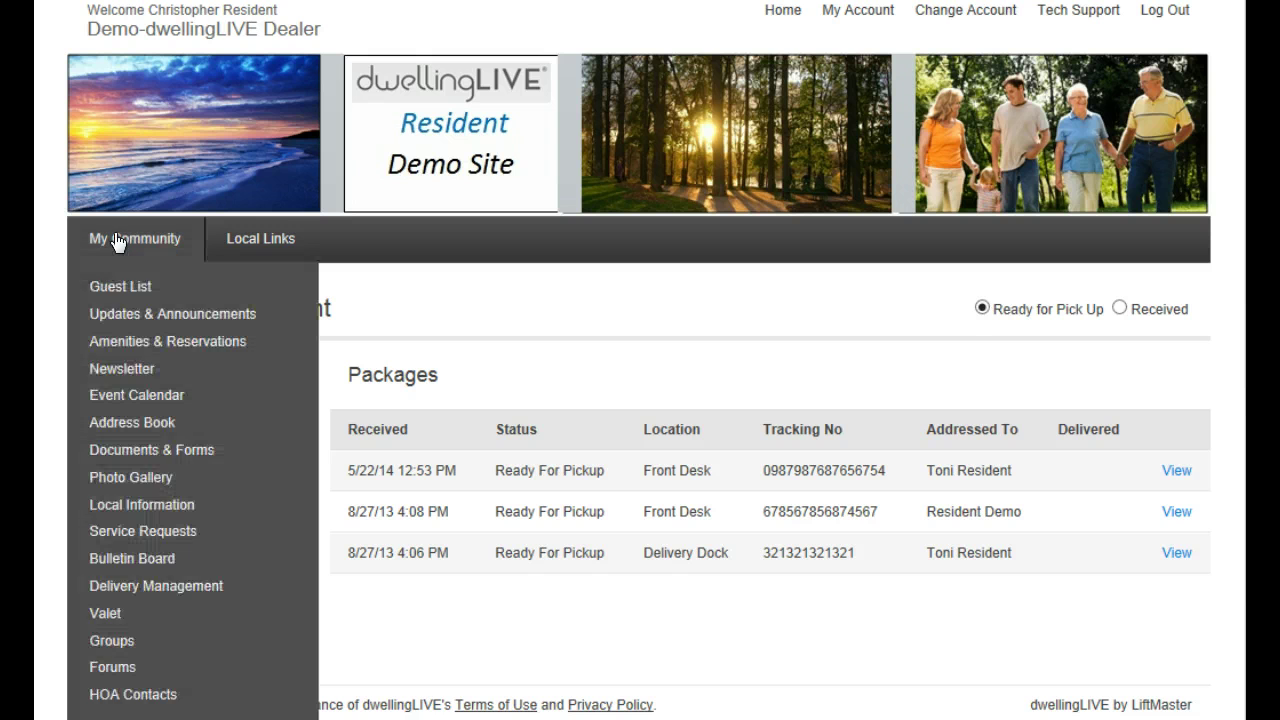
Start a Valet pickup request for the Mercedes C300 dated 5/23/2014
click(155, 620)
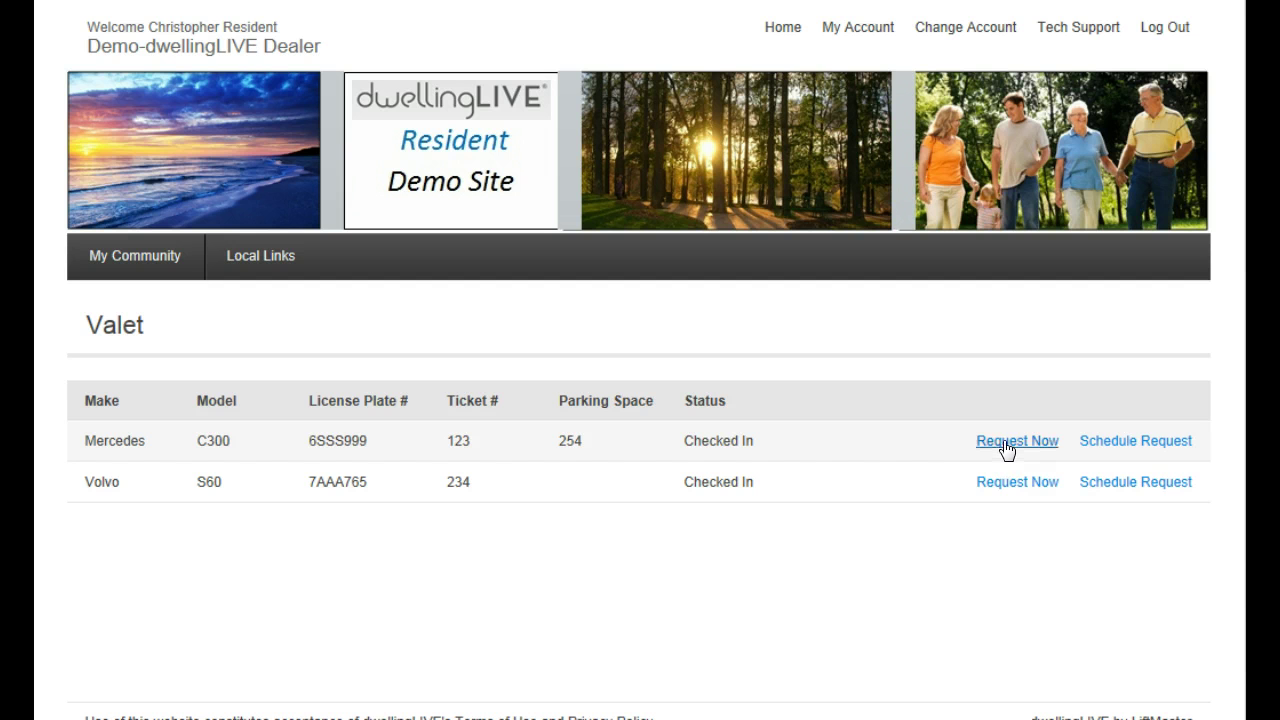
click(1120, 445)
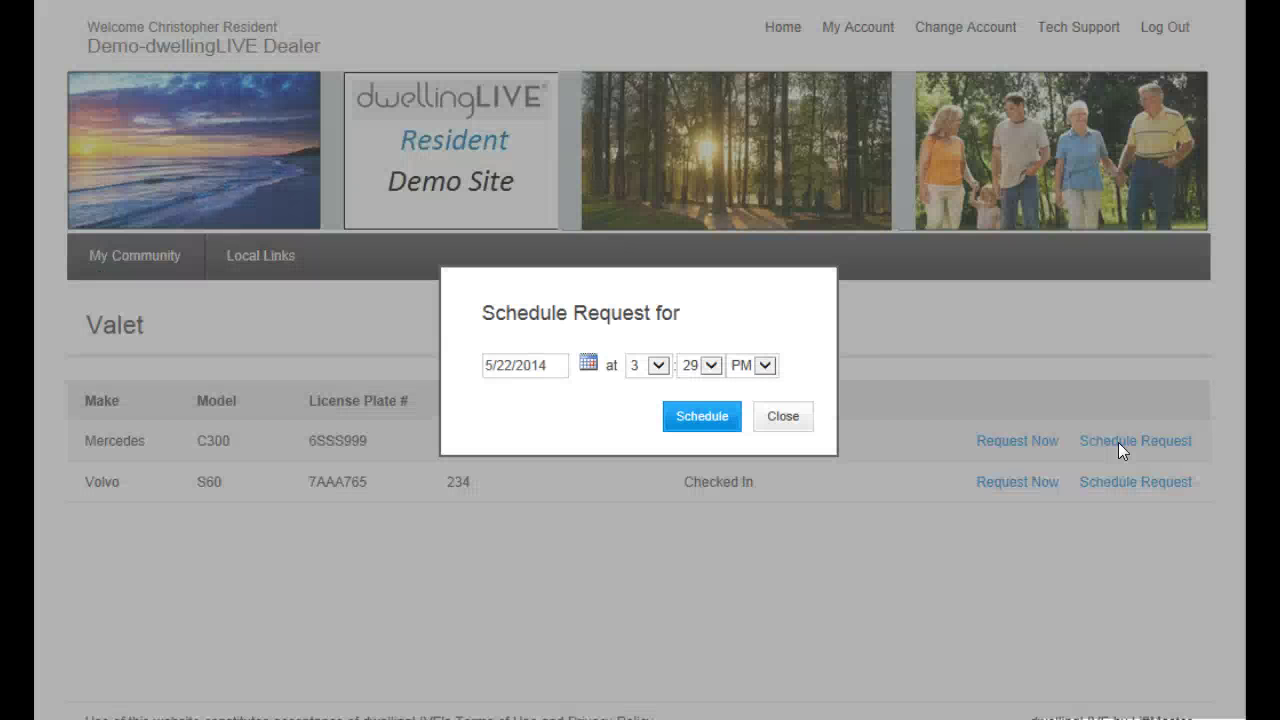
click(588, 366)
click(636, 505)
Set the Mercedes pickup time to 6:30 AM and schedule the request
click(650, 374)
click(645, 413)
click(709, 366)
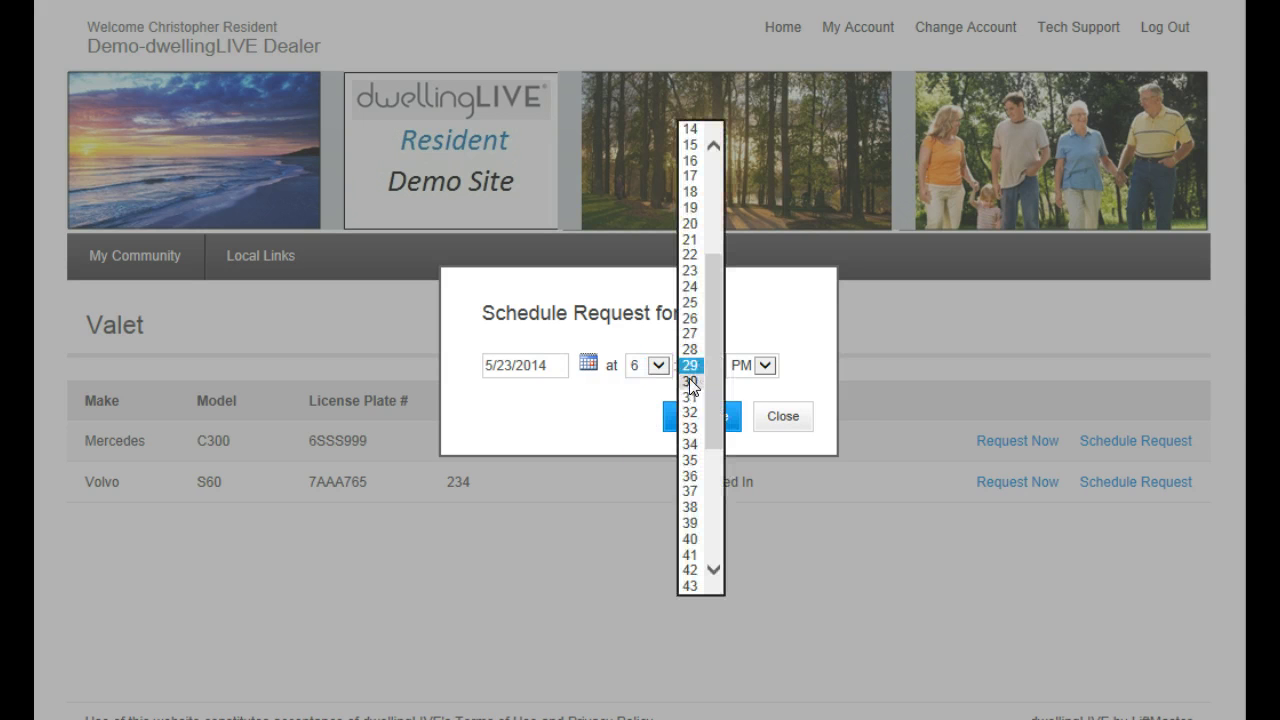
click(692, 381)
click(757, 370)
click(747, 348)
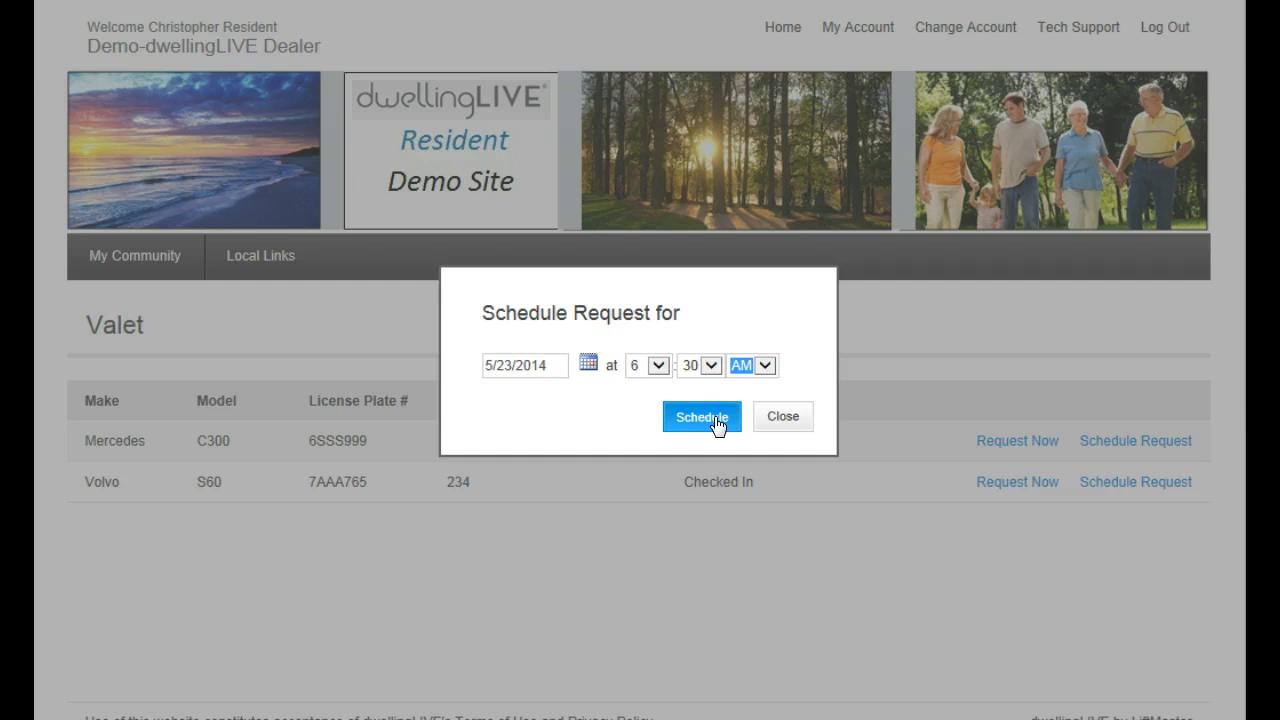
click(712, 420)
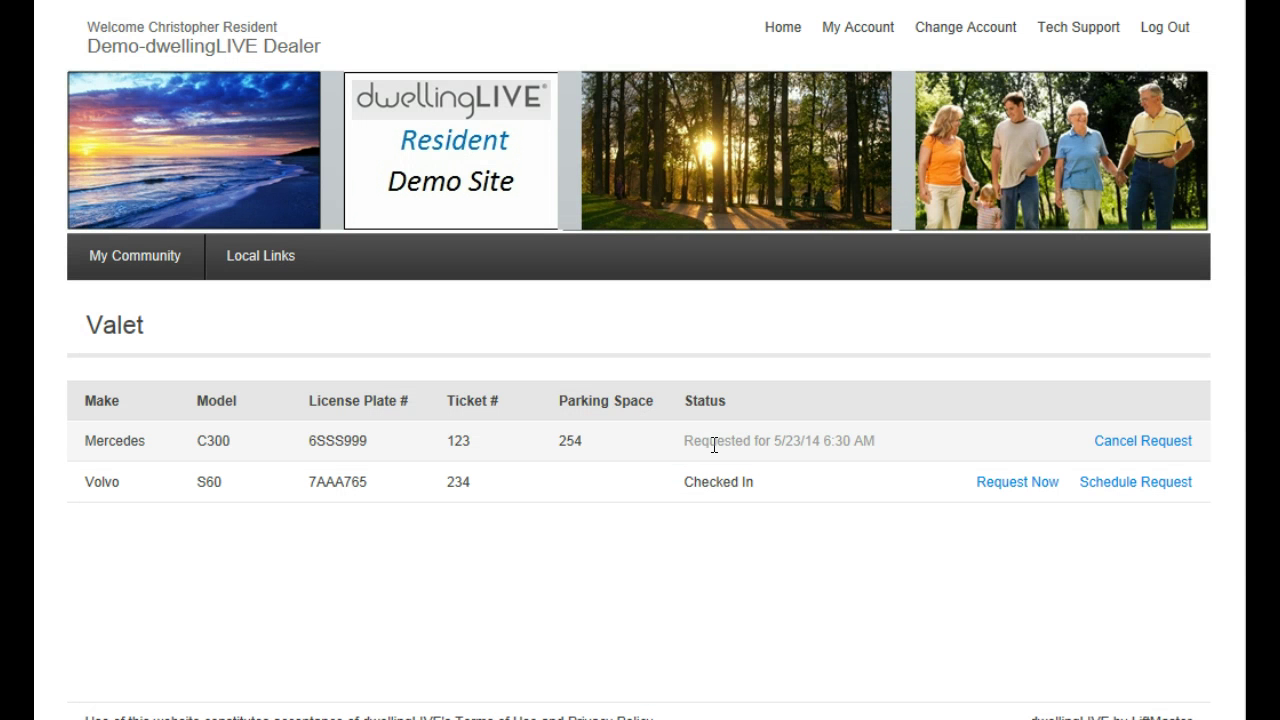
drag(823, 440, 876, 441)
click(806, 573)
Open Groups and scroll to the Saturday Golfers Group and Yoga For All memberships
mouse_move(160, 252)
click(194, 657)
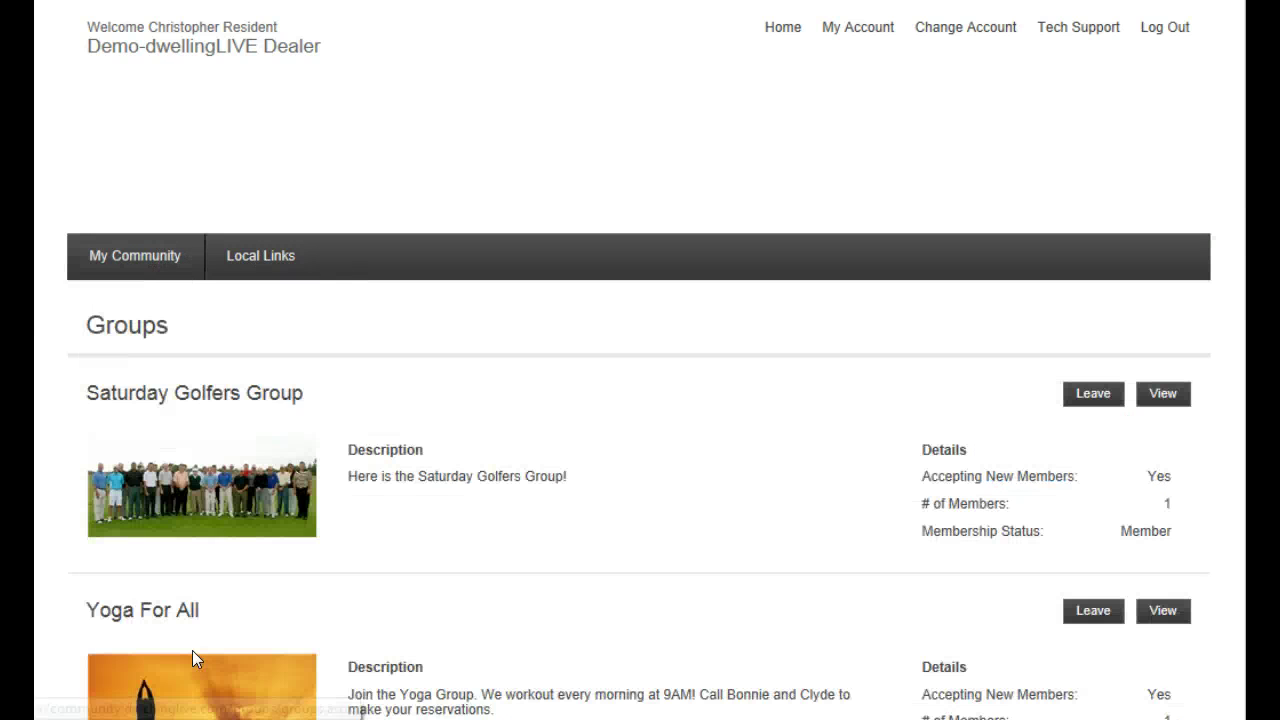
scroll(1203, 334, down, 3)
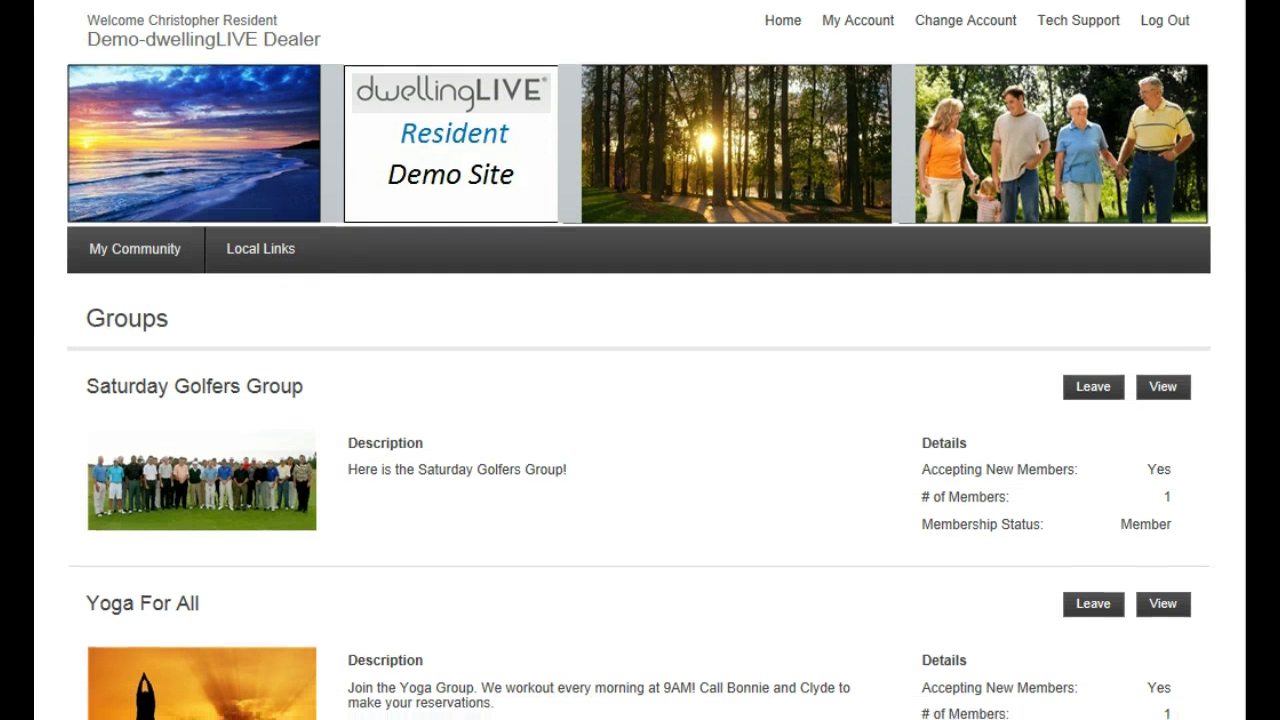
scroll(640, 400, down, 4)
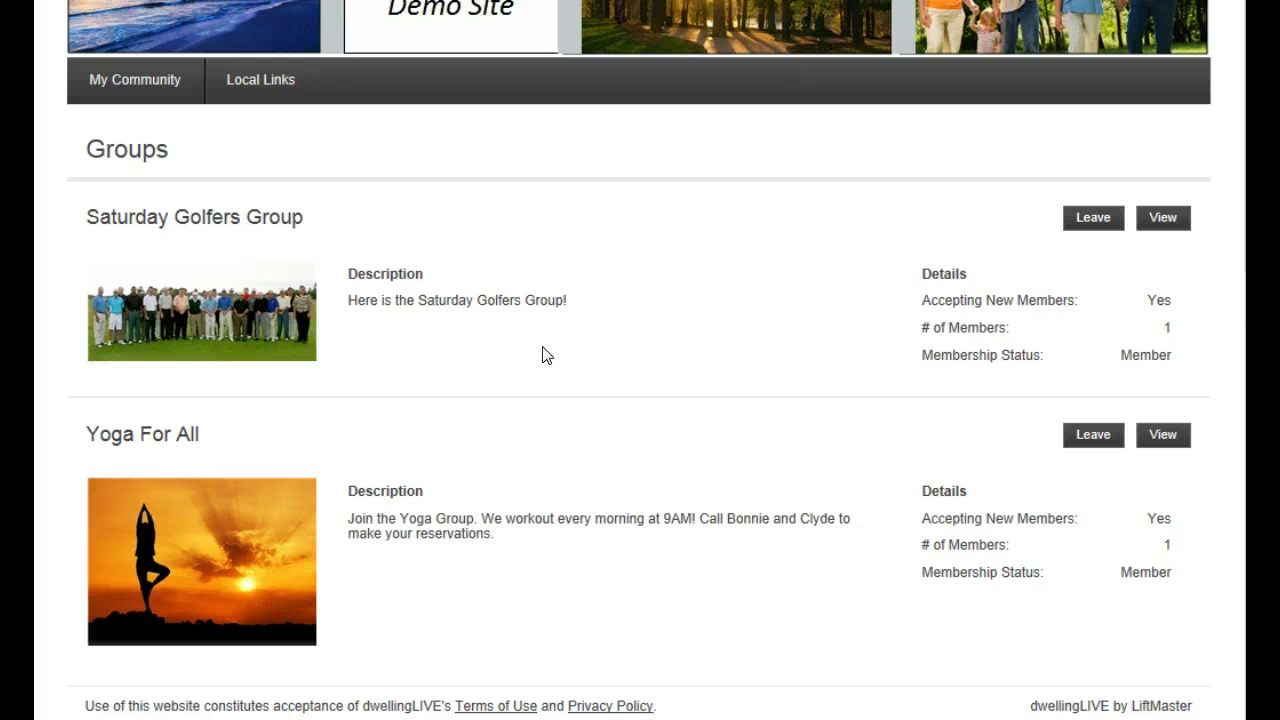
Open the Saturday Golfers Group page and read its announcements
click(1159, 219)
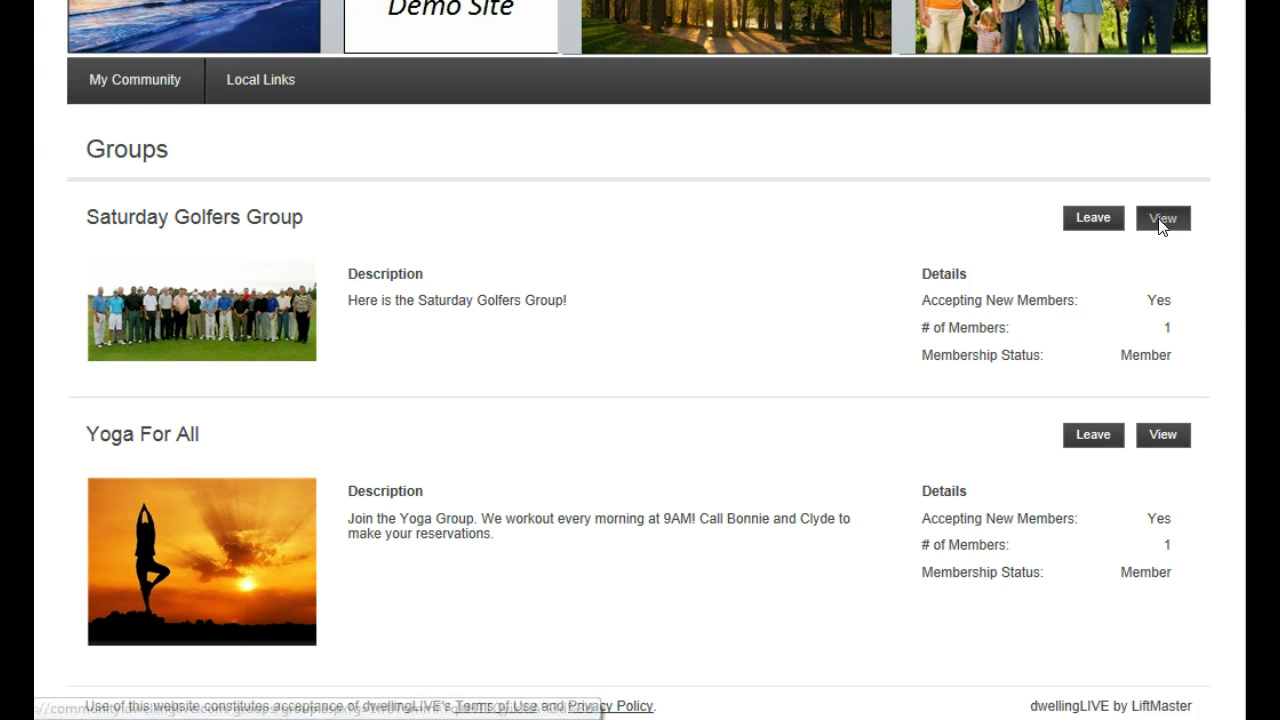
scroll(806, 412, down, 3)
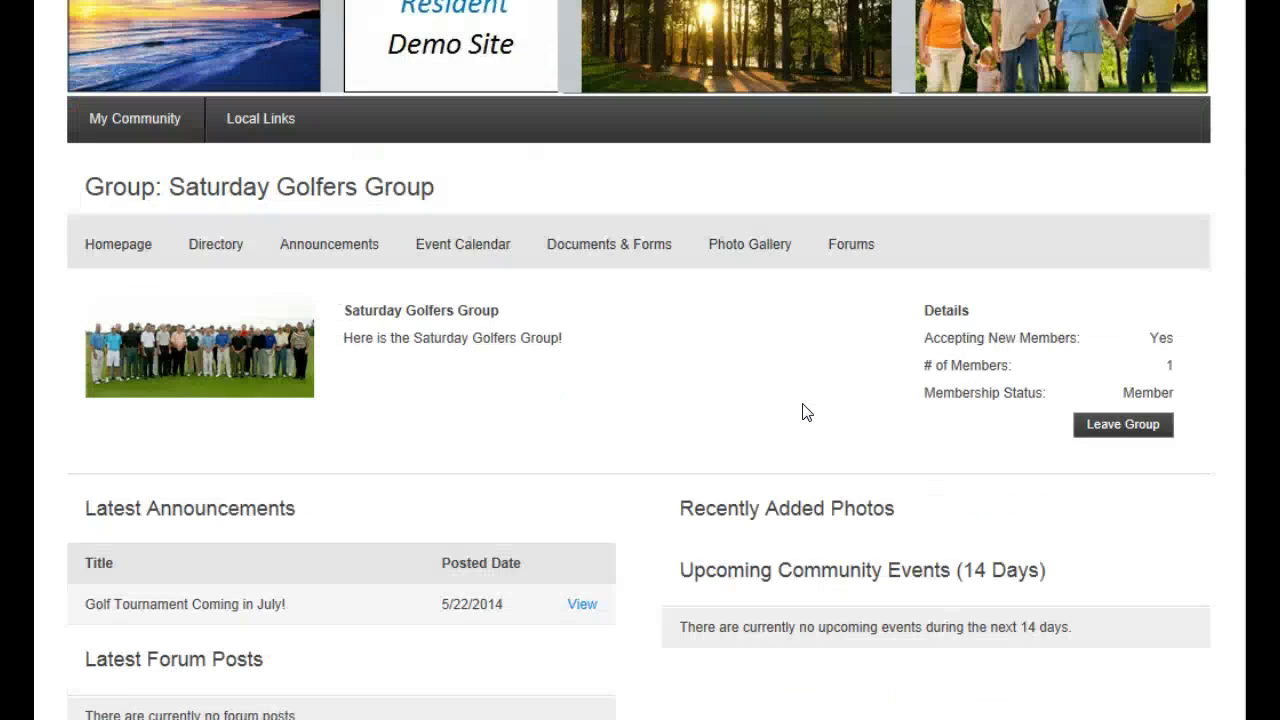
scroll(806, 412, down, 1)
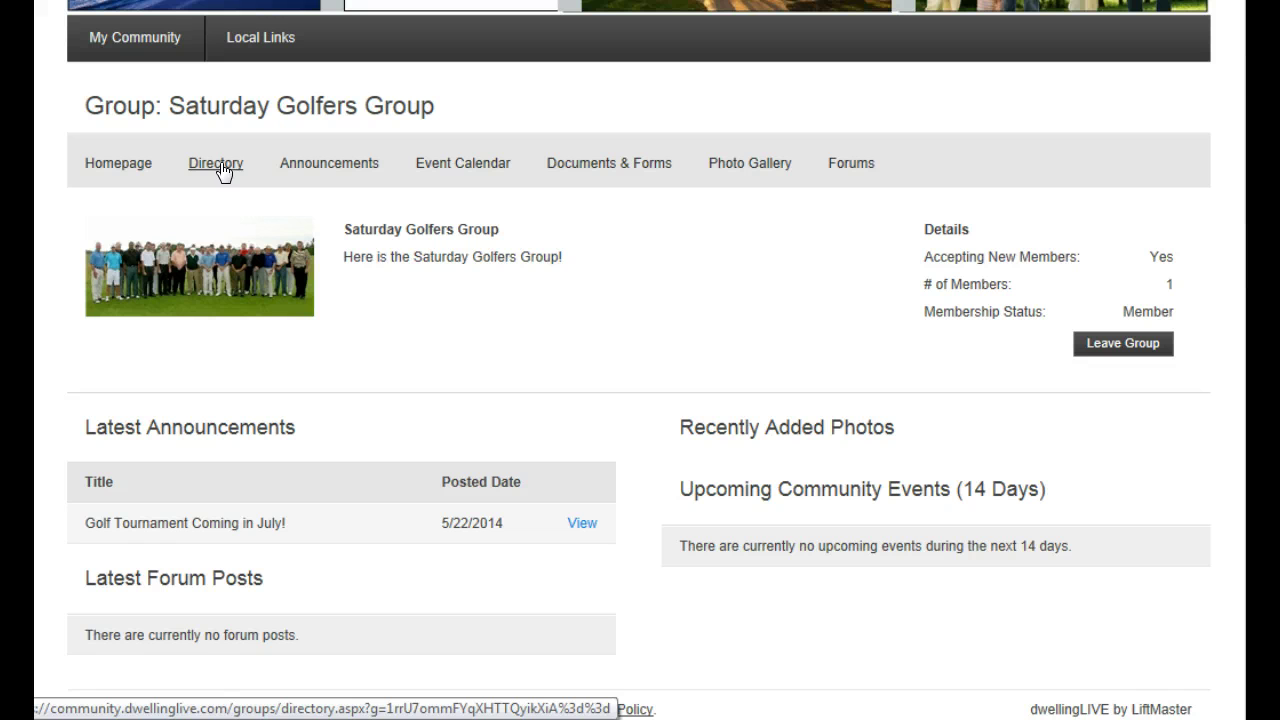
click(292, 166)
scroll(629, 421, down, 1)
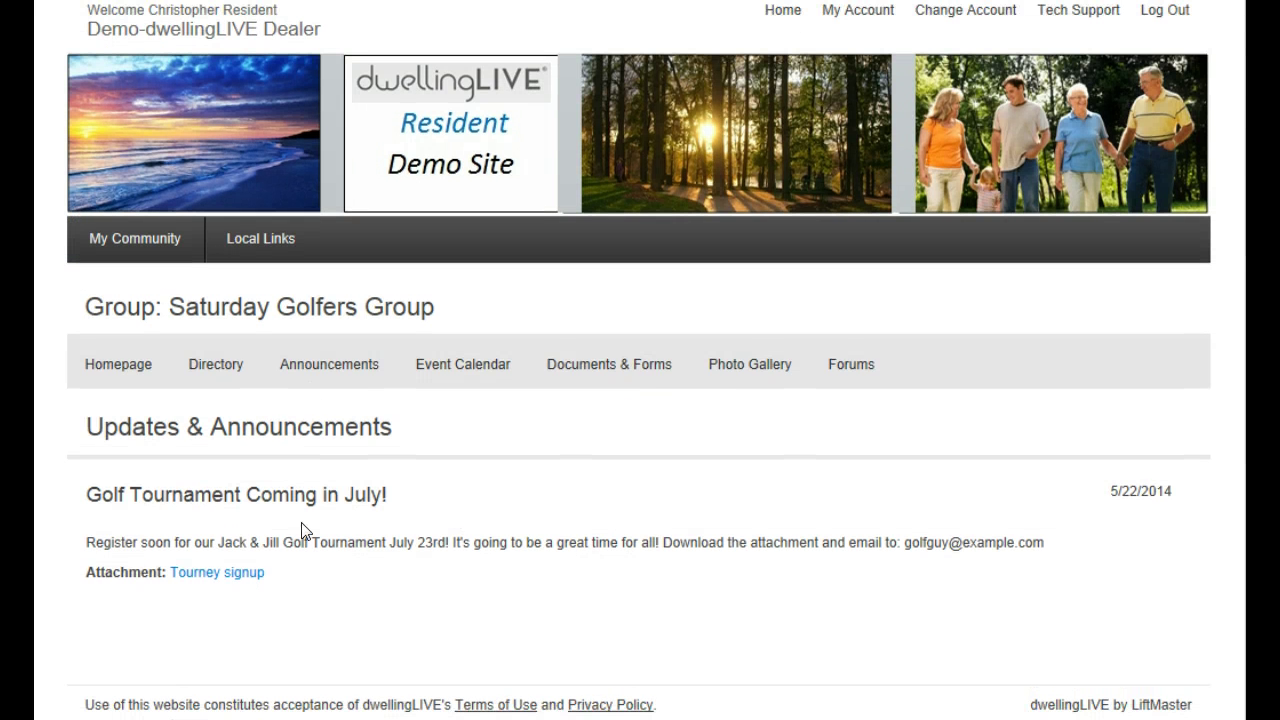
drag(130, 494, 387, 502)
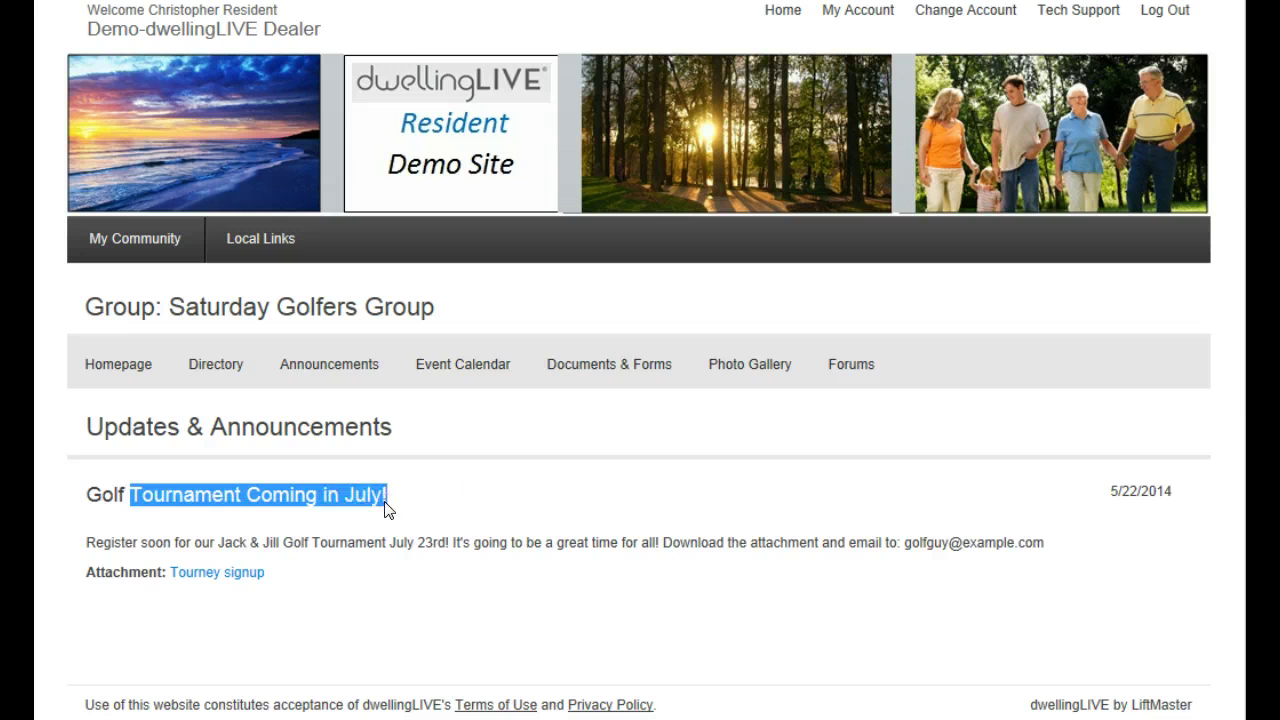
Advance the group's event calendar to July's Jack & Jill Tournament, then review Documents & Forms
click(464, 366)
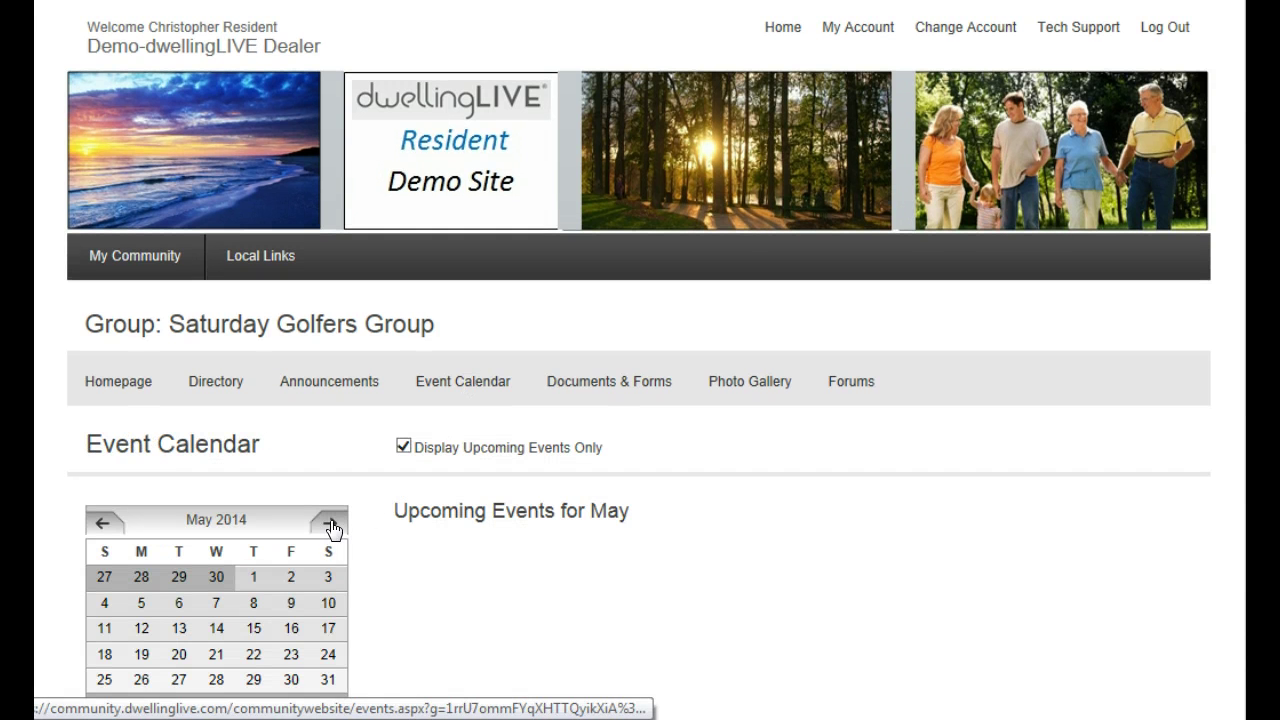
click(330, 524)
click(330, 524)
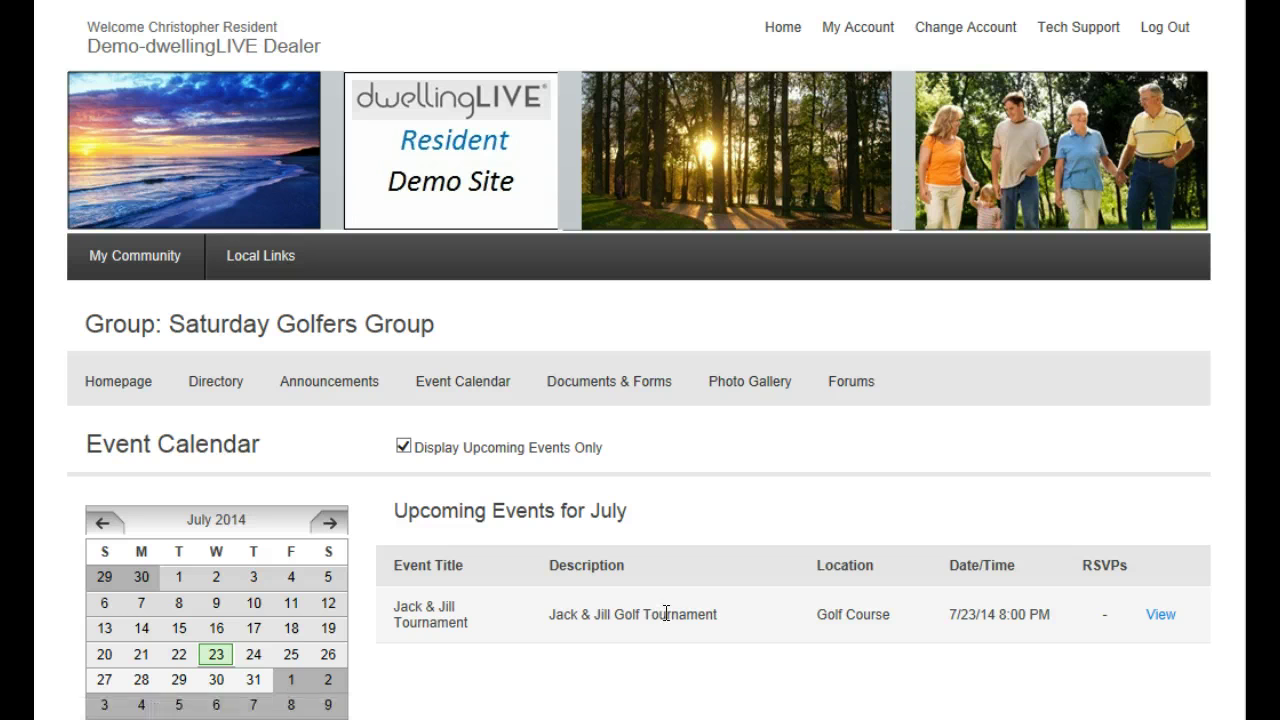
click(607, 386)
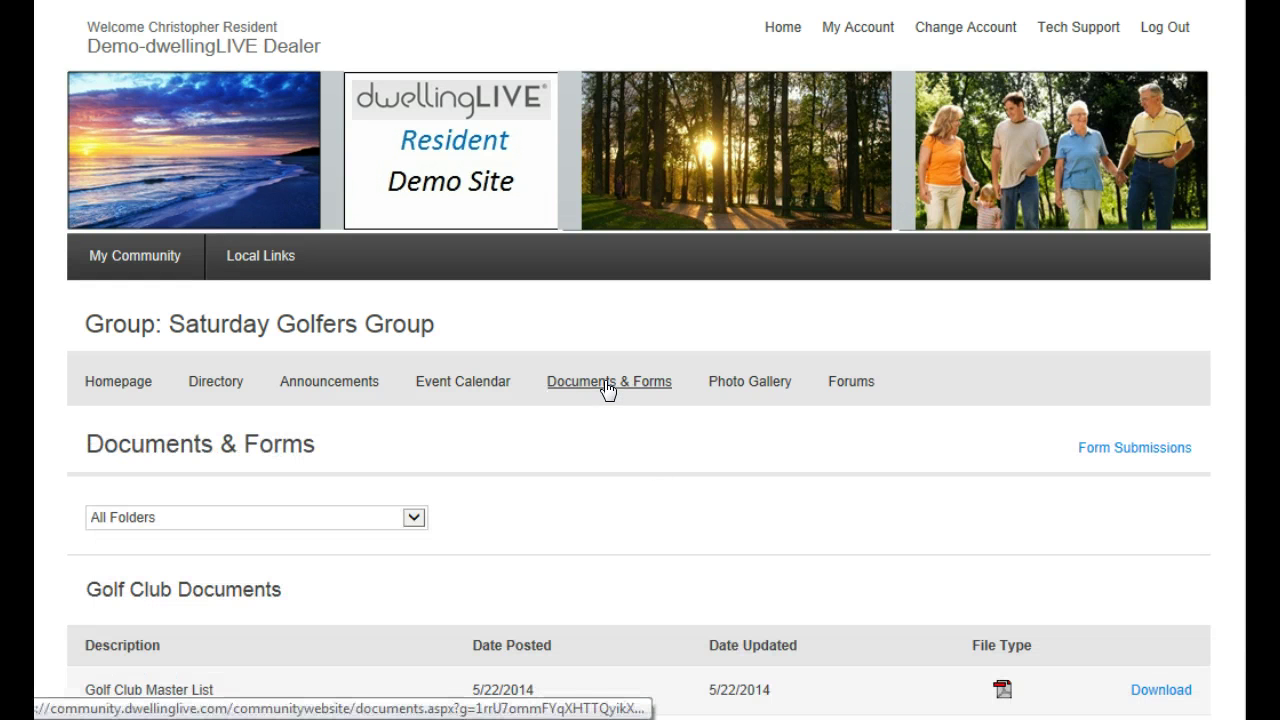
scroll(769, 477, down, 1)
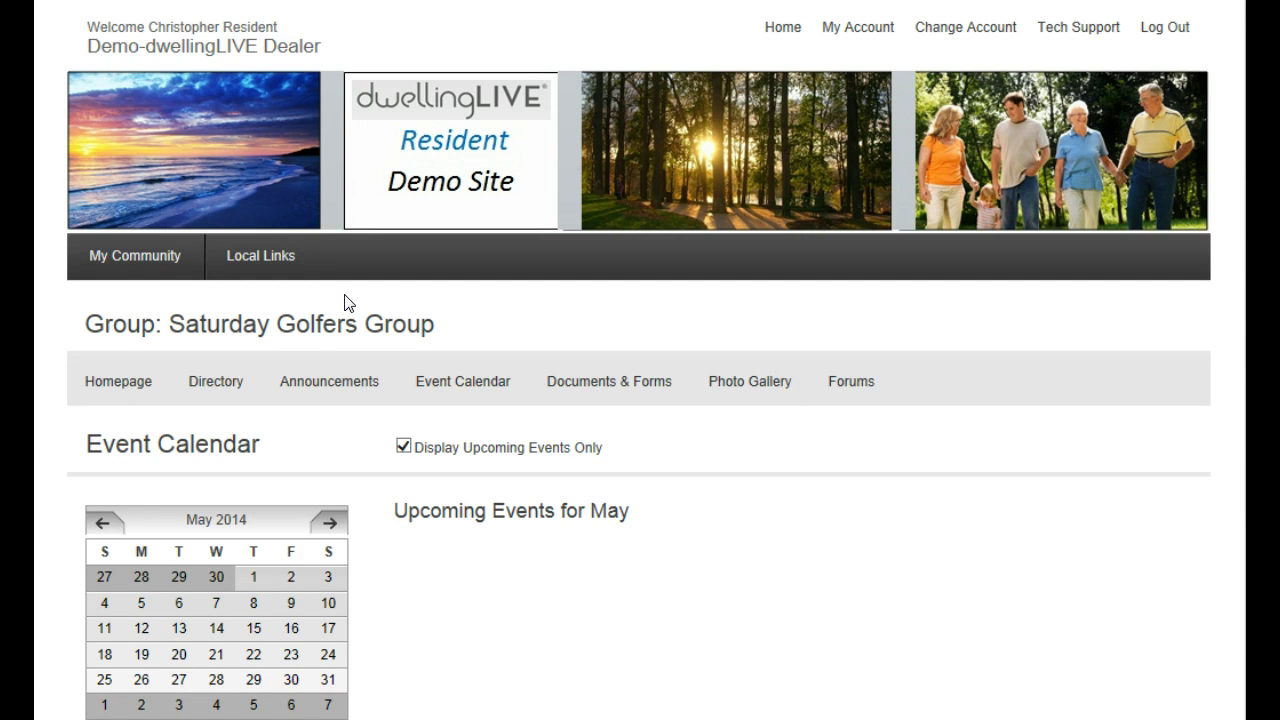
click(157, 264)
Browse HOA Contacts: Board Members, Traffic & Safety Committee and Community Staff
scroll(167, 387, down, 1)
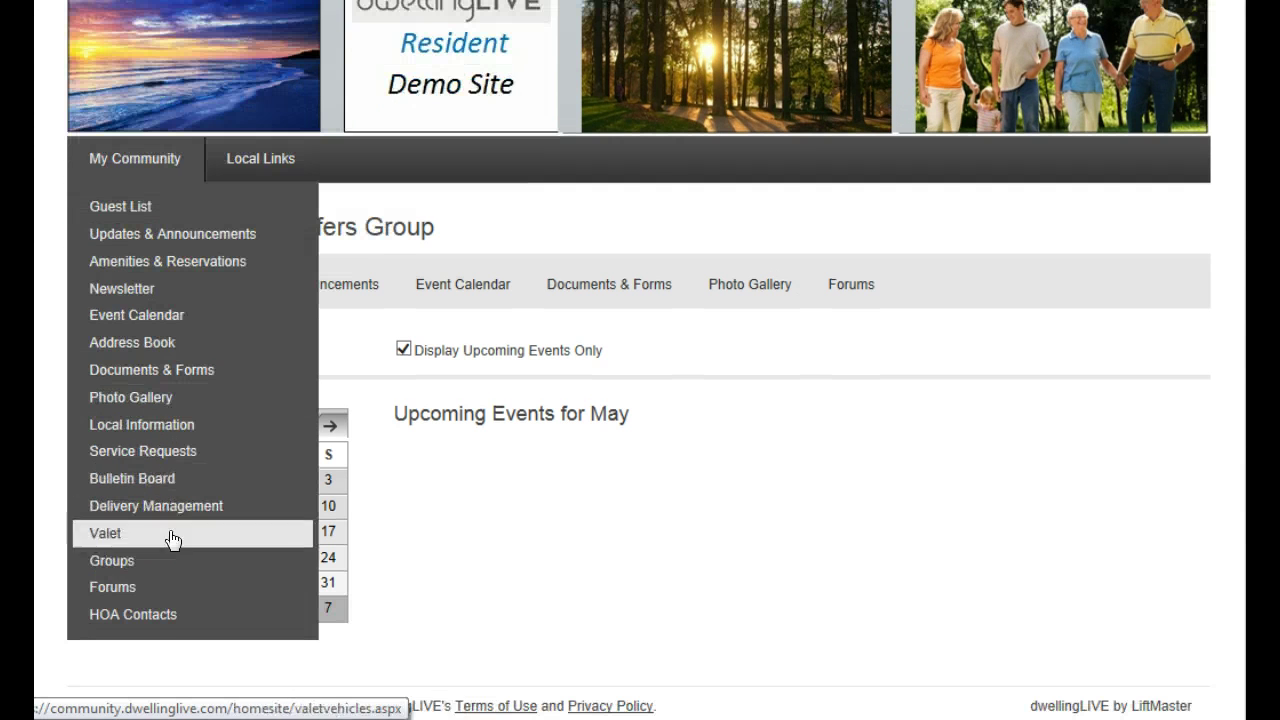
click(174, 623)
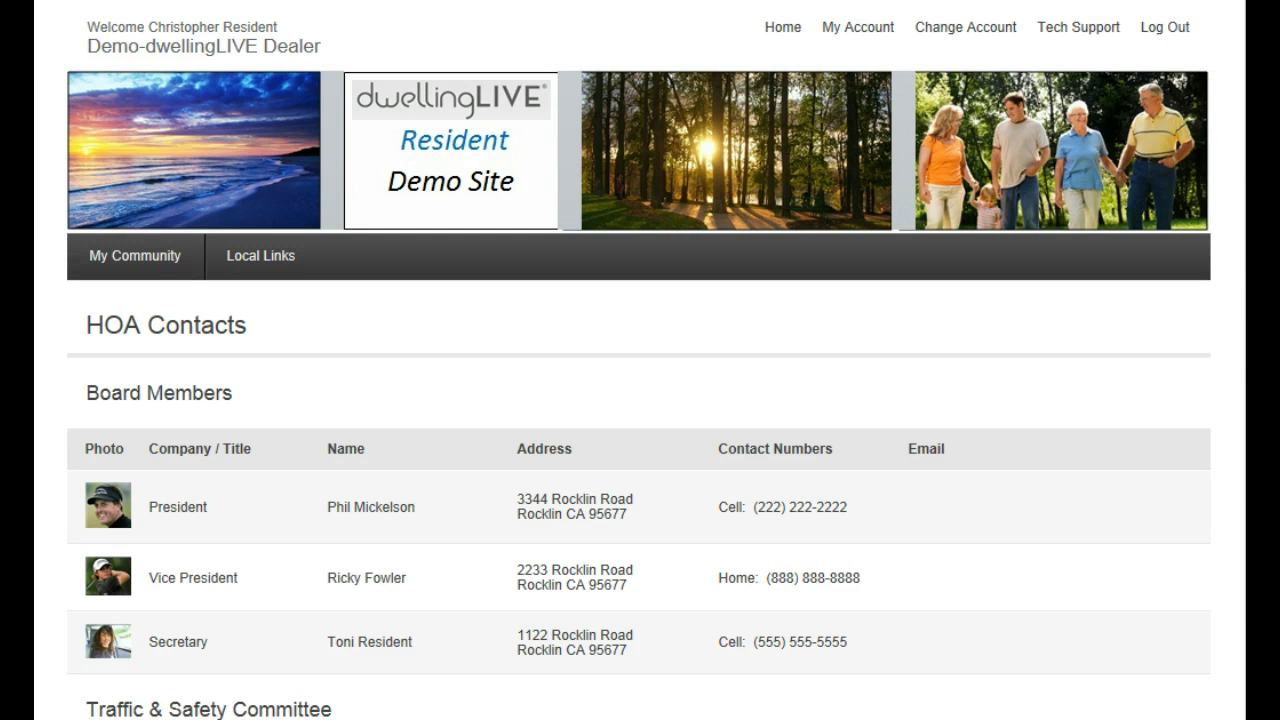
scroll(640, 360, down, 3)
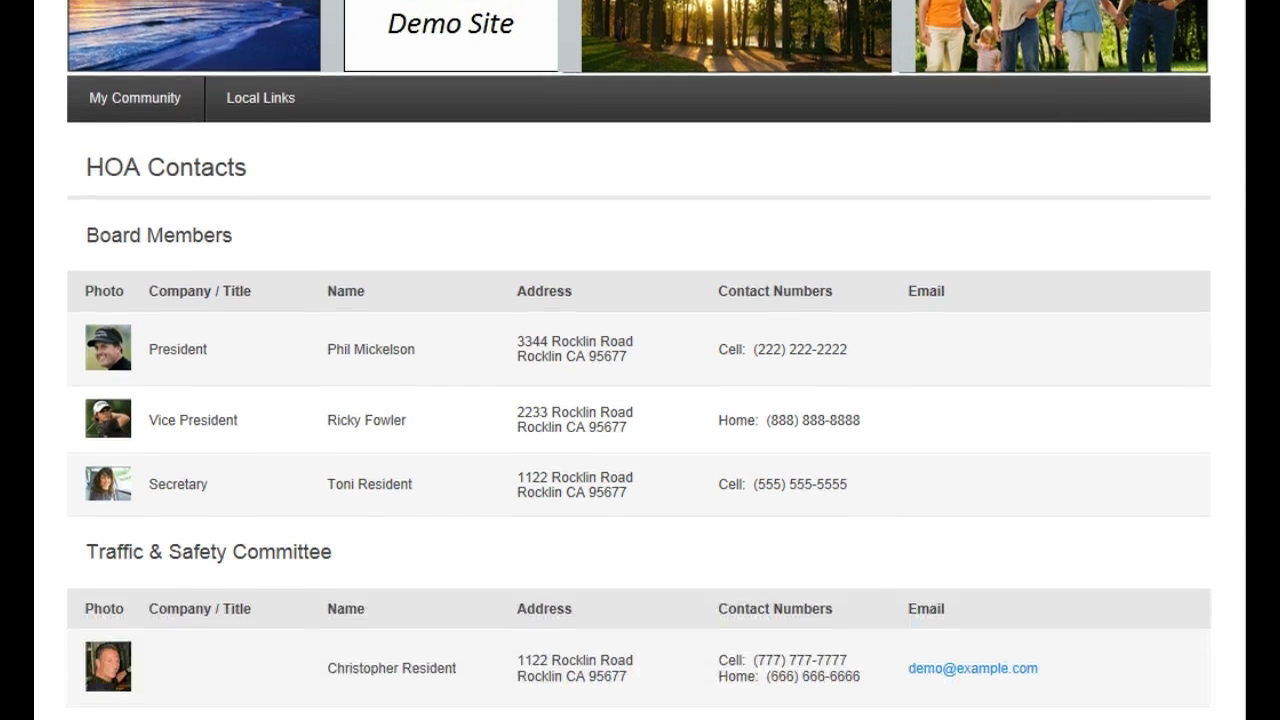
scroll(640, 360, down, 2)
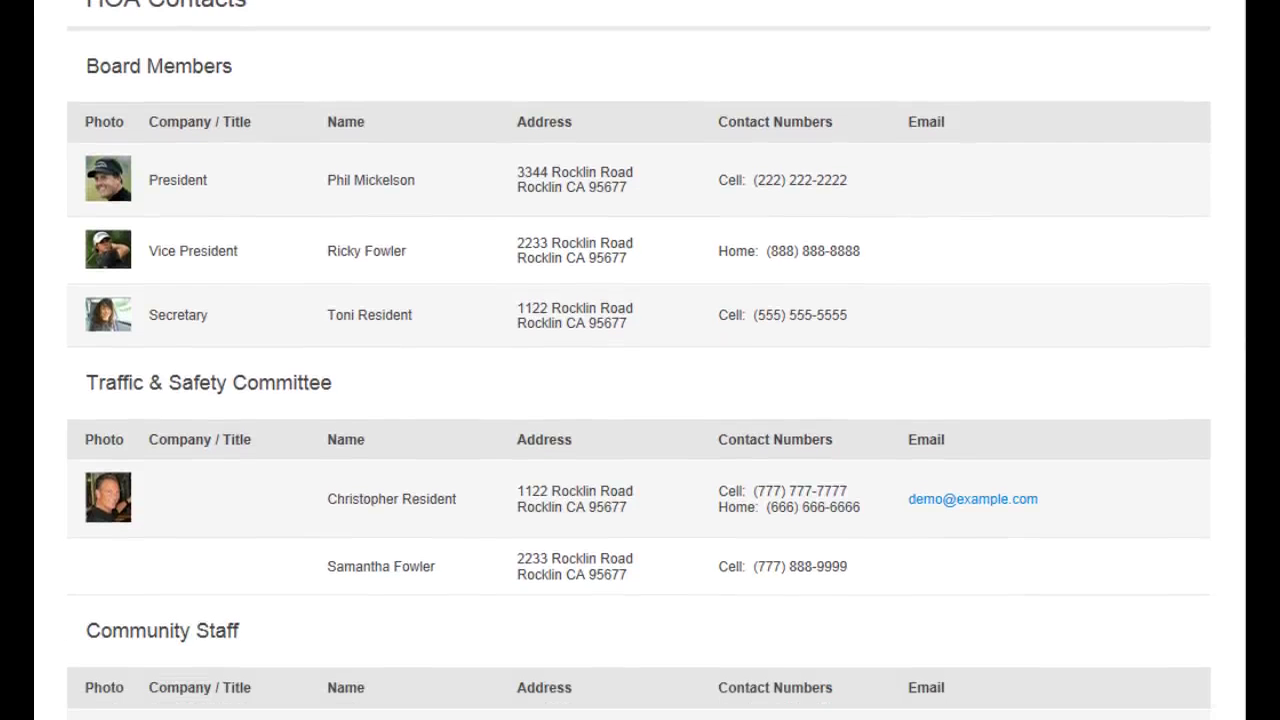
scroll(640, 360, down, 2)
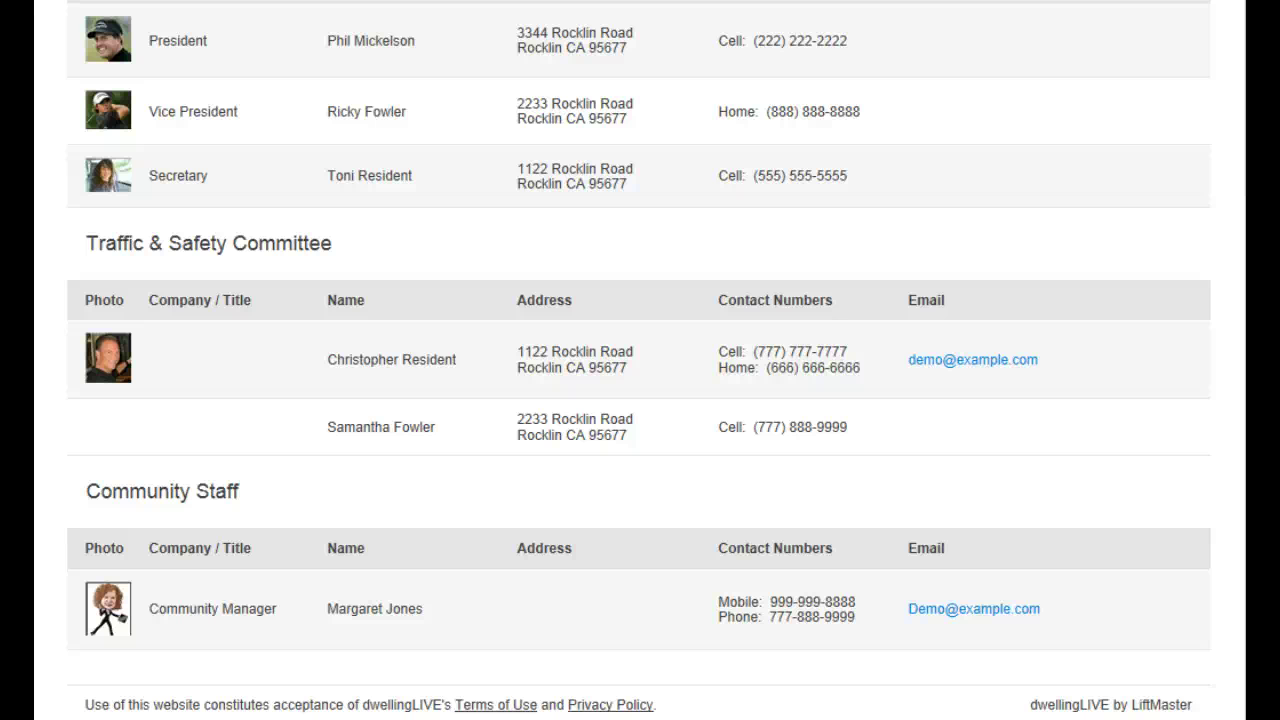
scroll(640, 360, up, 7)
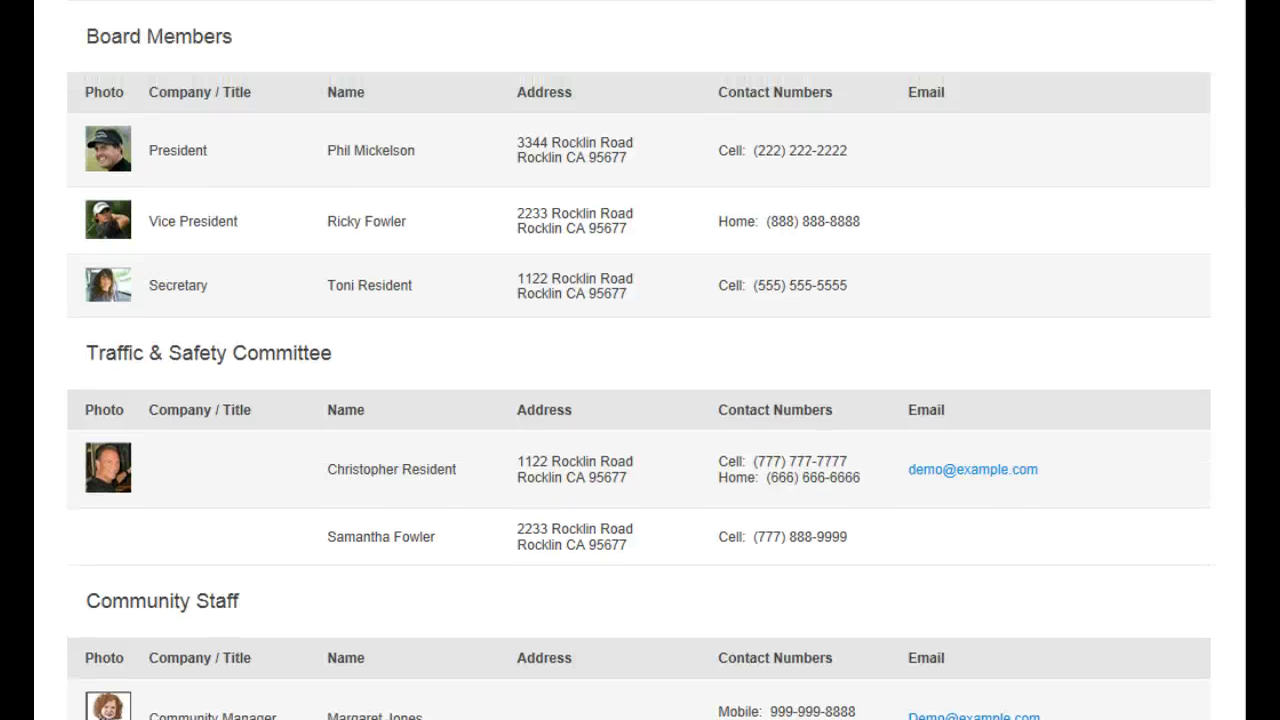
scroll(640, 360, up, 1)
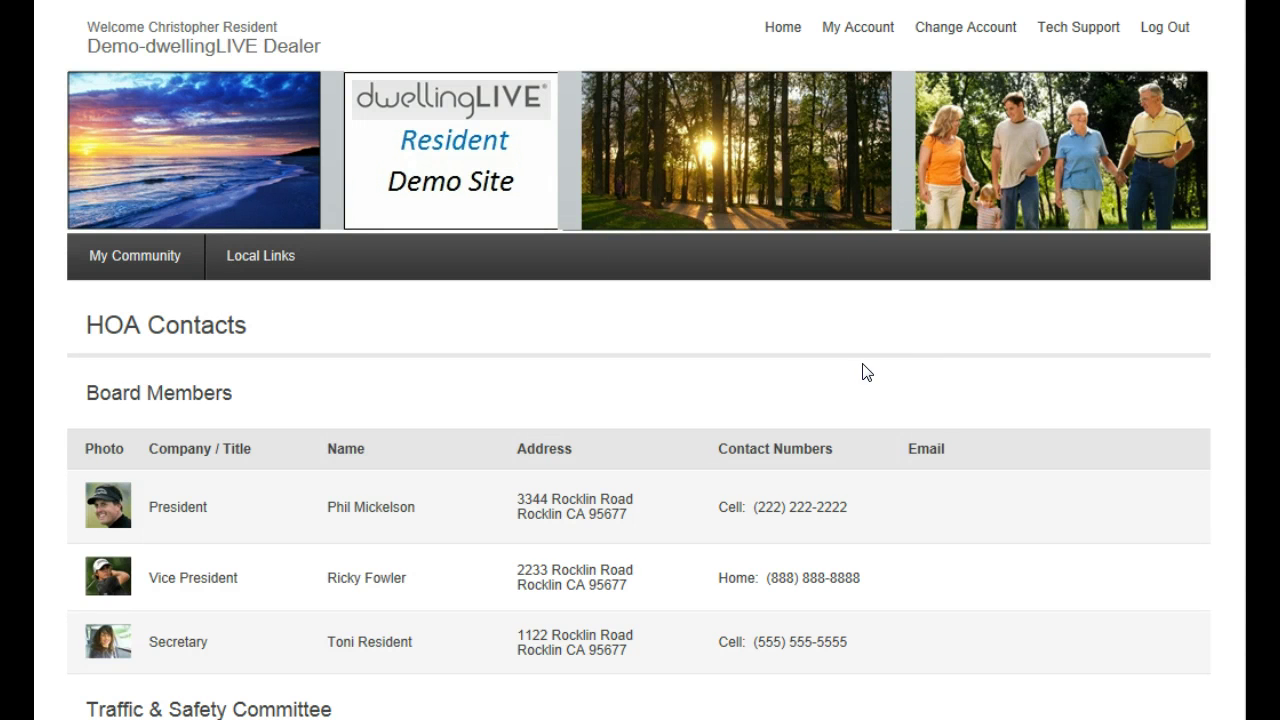
click(266, 266)
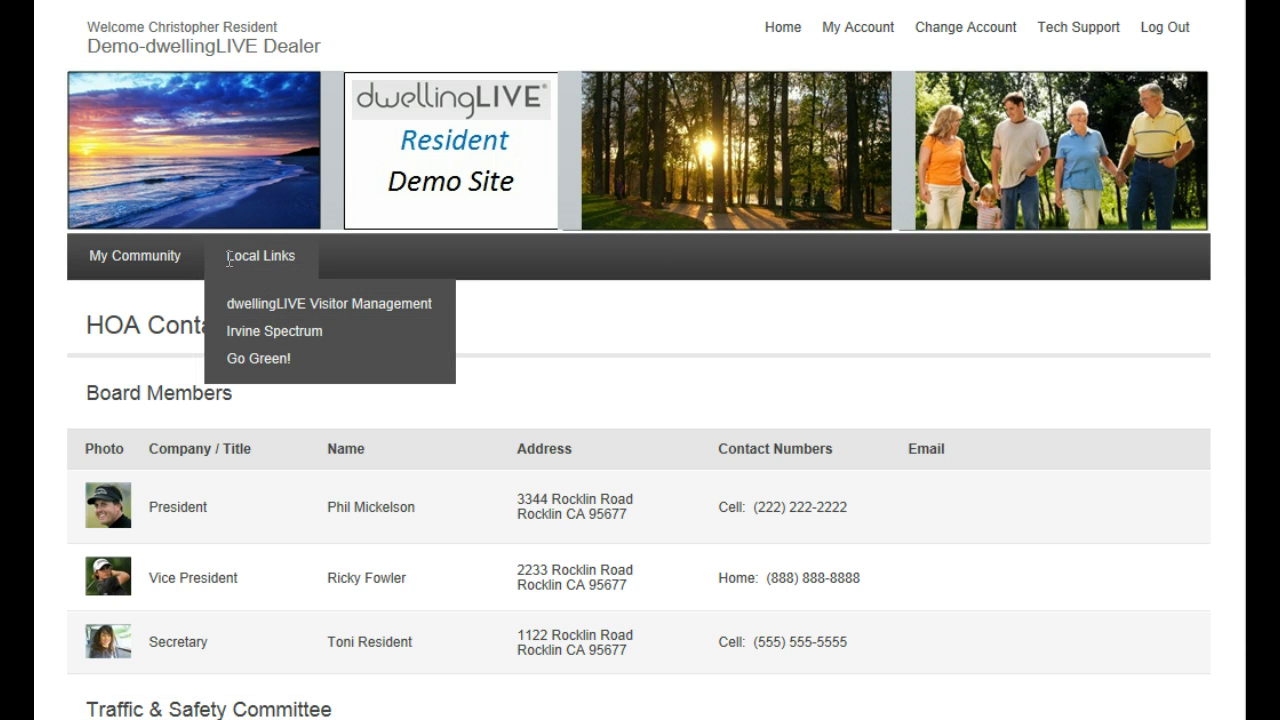
Visit the dwellingLIVE Visitor Management link, then browse the Go Green! custom page
triple_click(290, 256)
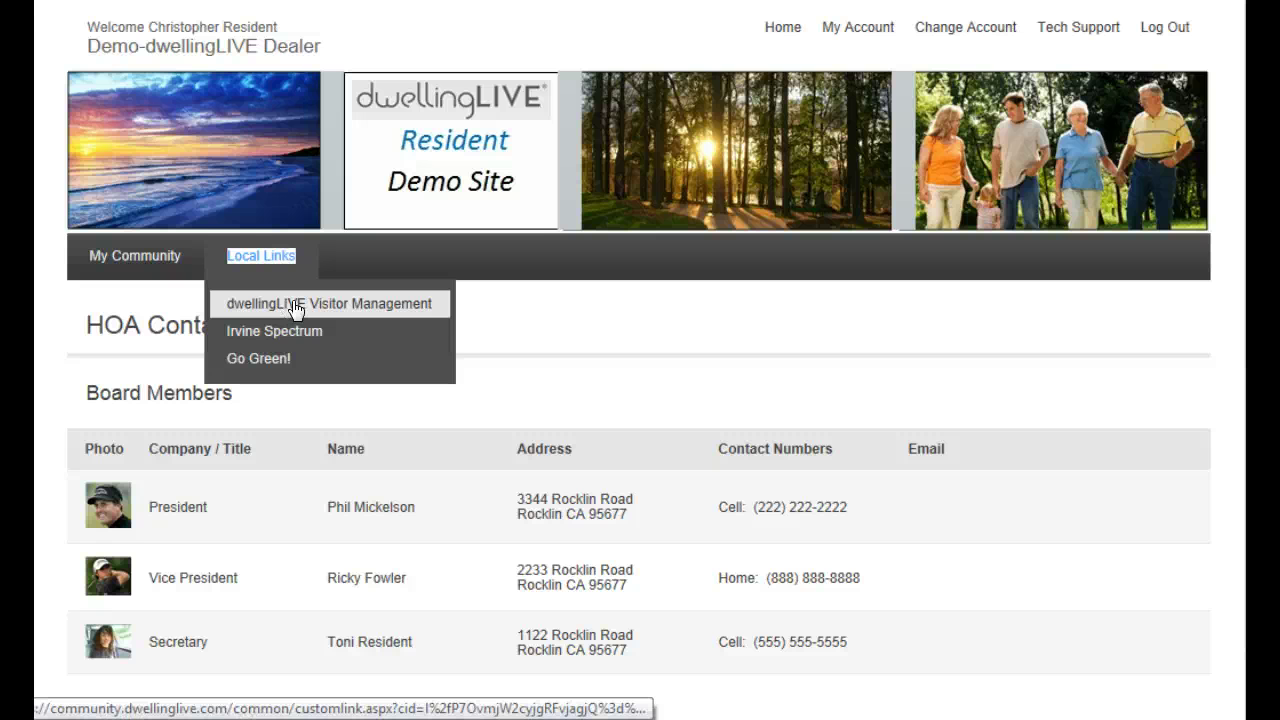
click(296, 309)
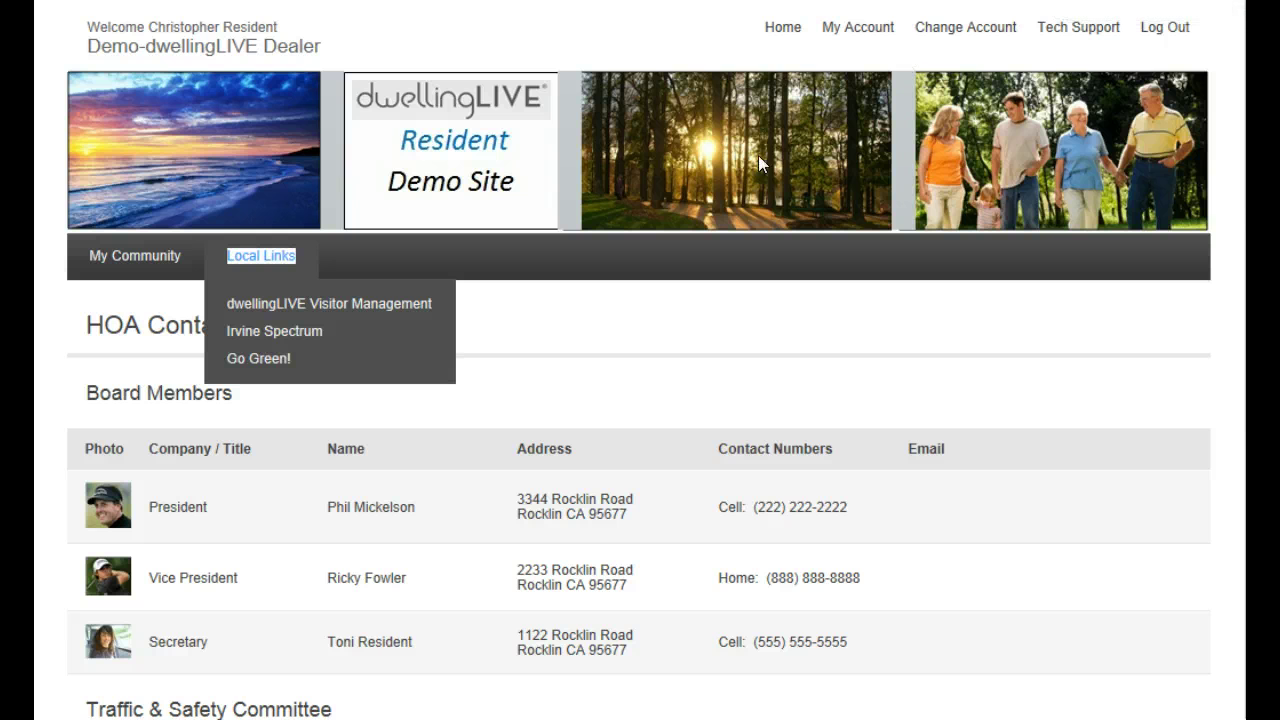
click(270, 362)
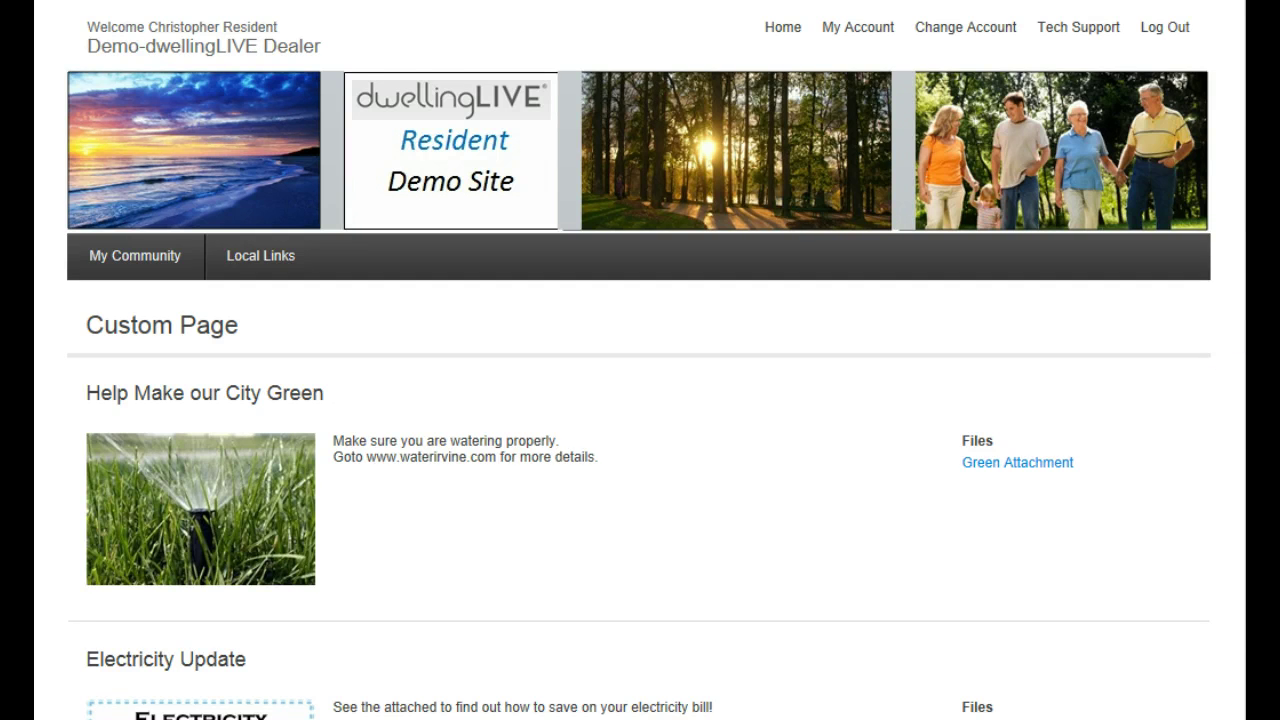
scroll(640, 400, down, 3)
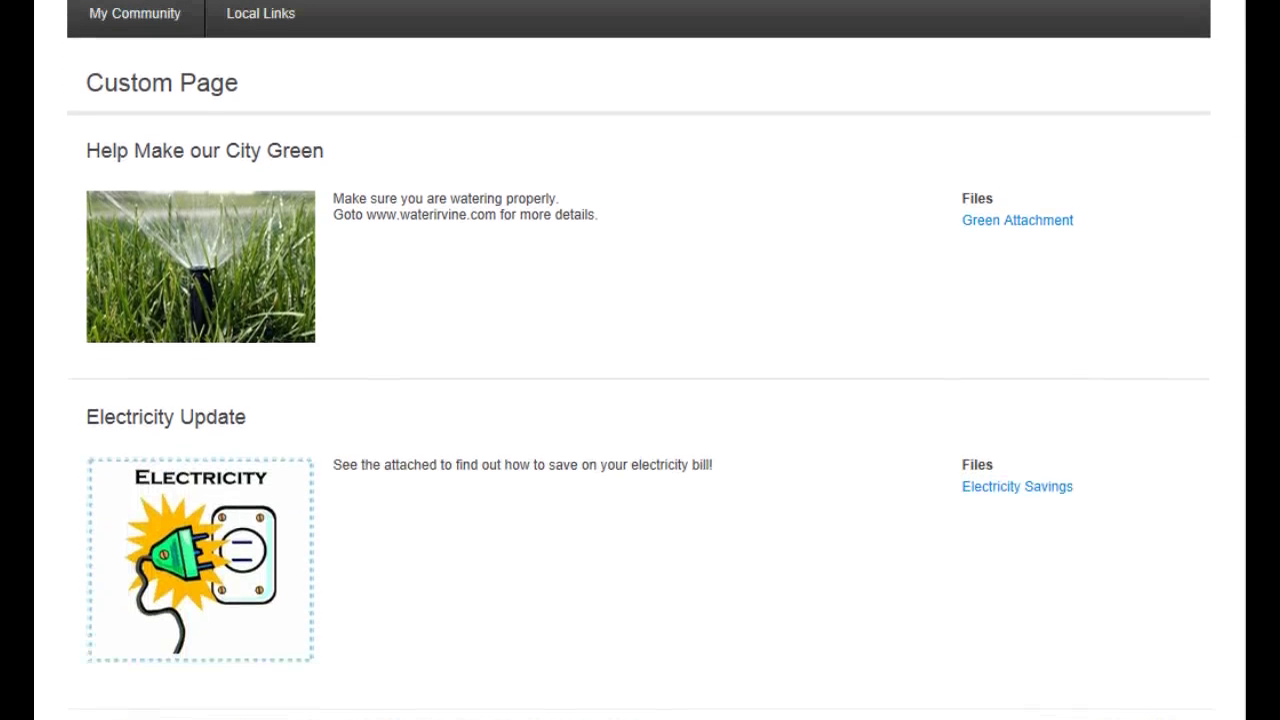
scroll(640, 400, up, 3)
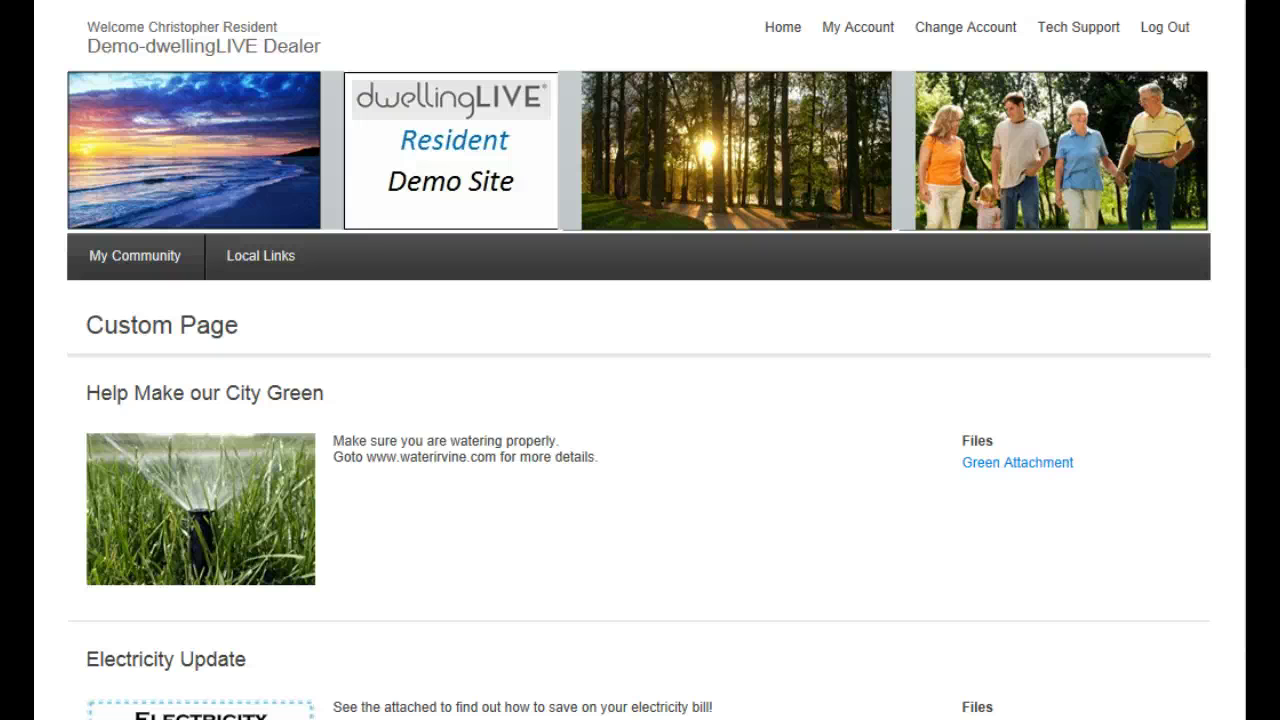
mouse_move(260, 261)
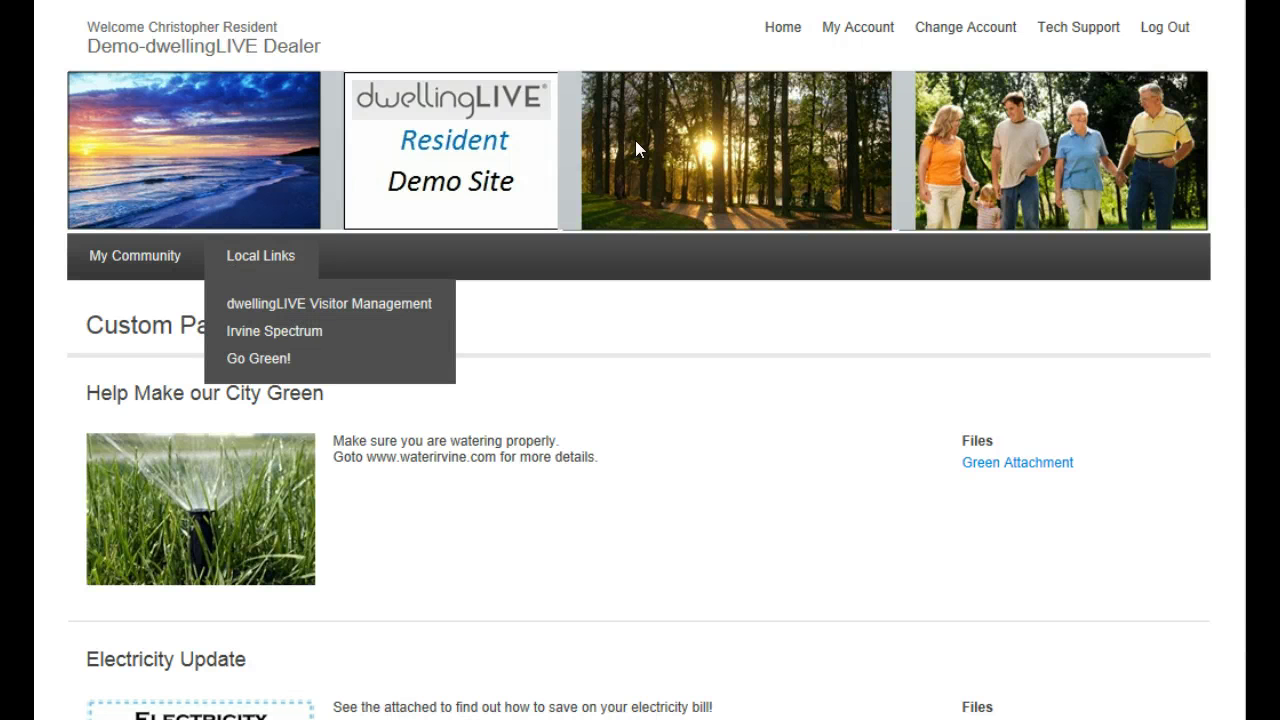
Return to the Dashboard, log out, and focus the empty EMAIL field on the login page
click(782, 30)
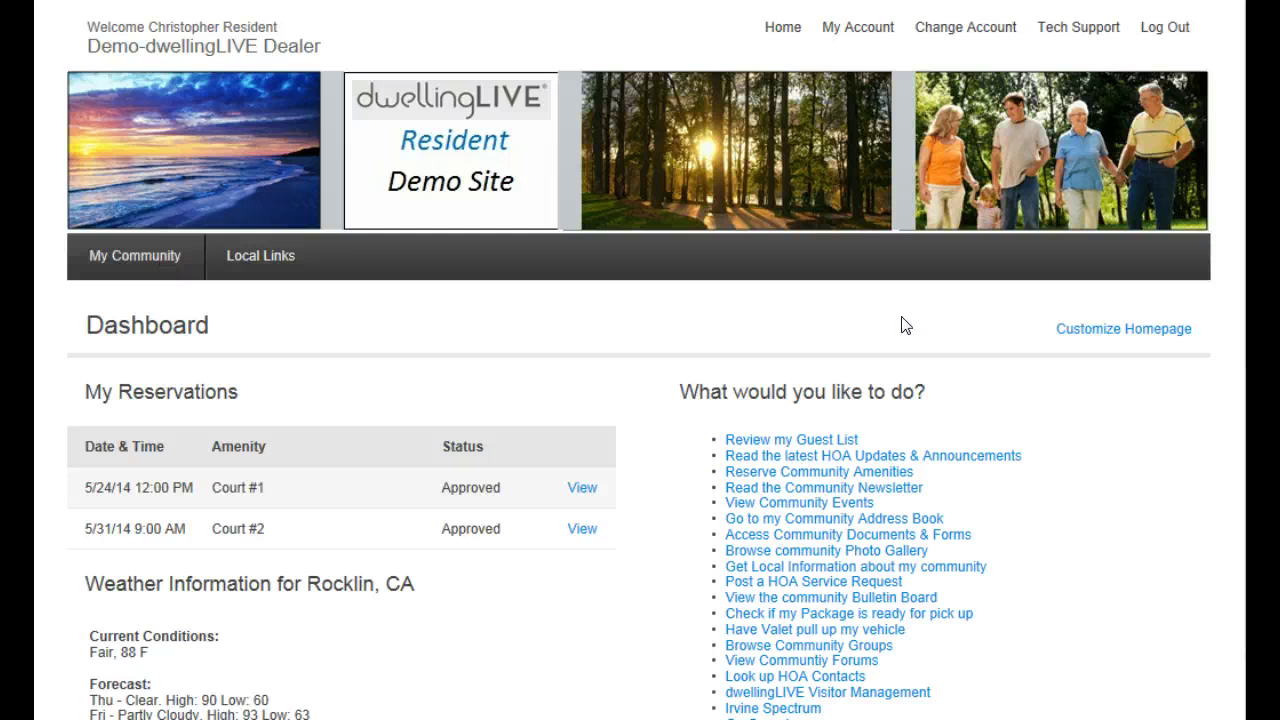
click(1163, 34)
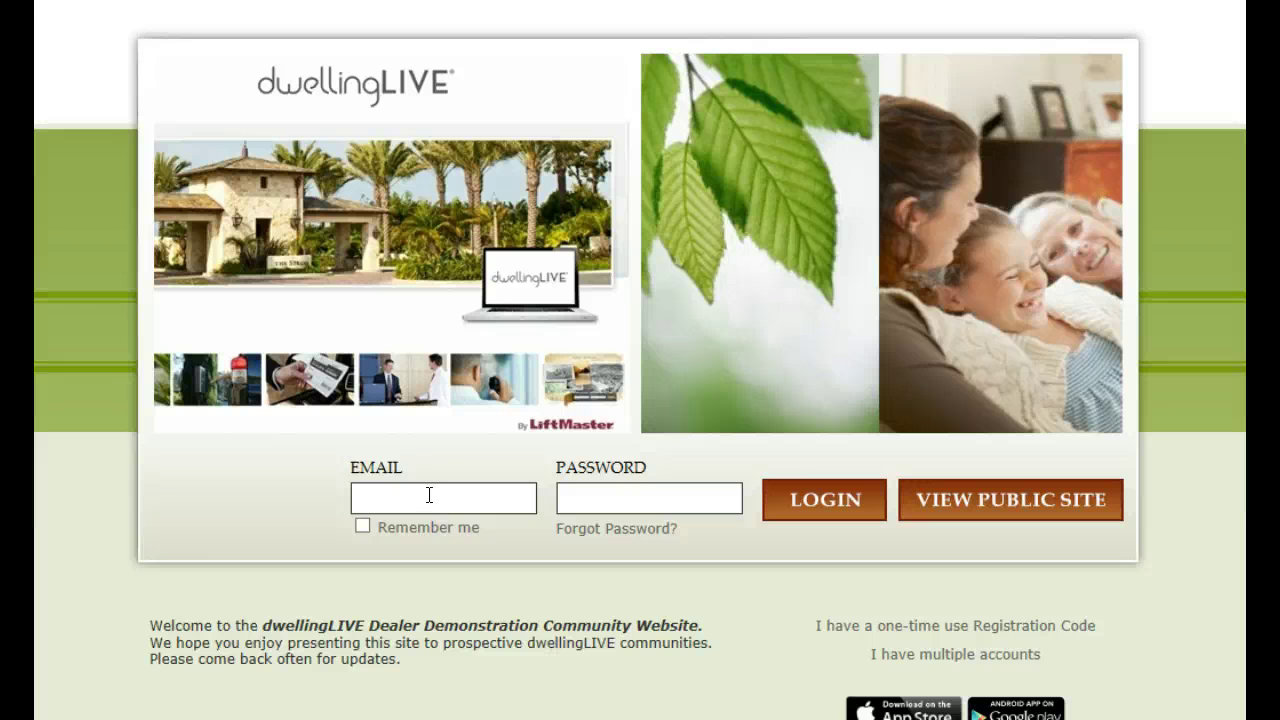
click(428, 496)
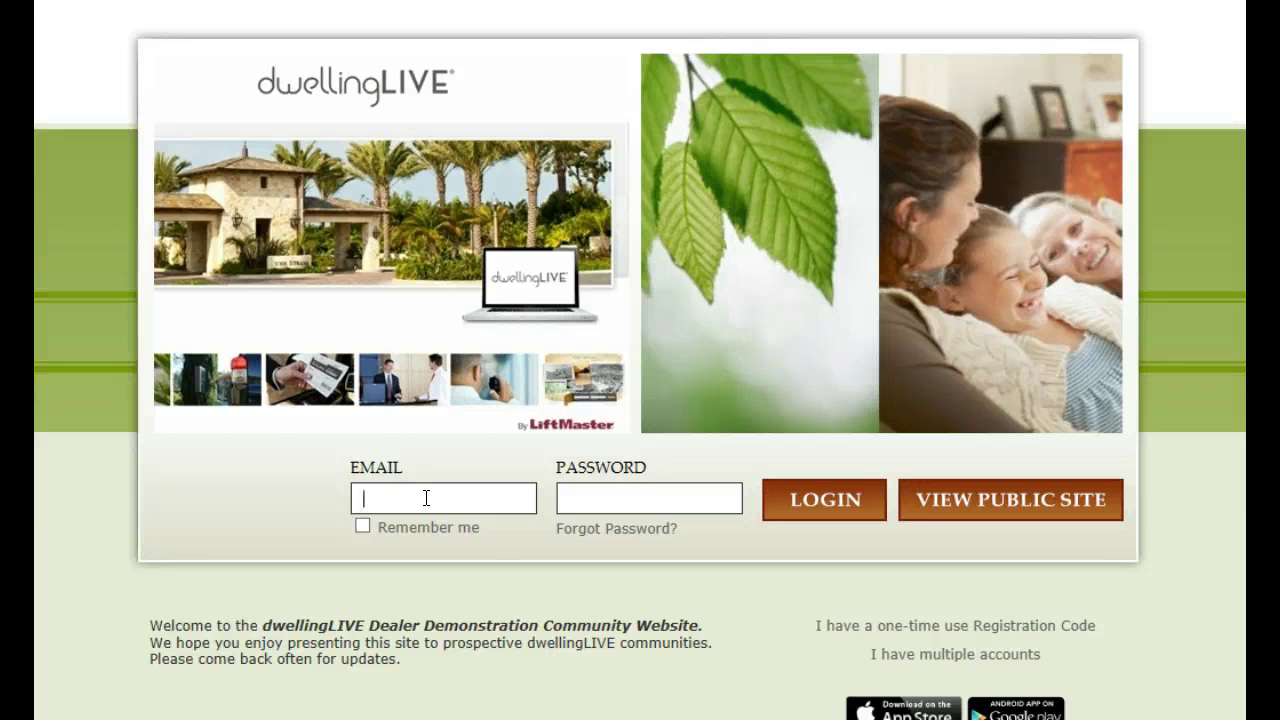